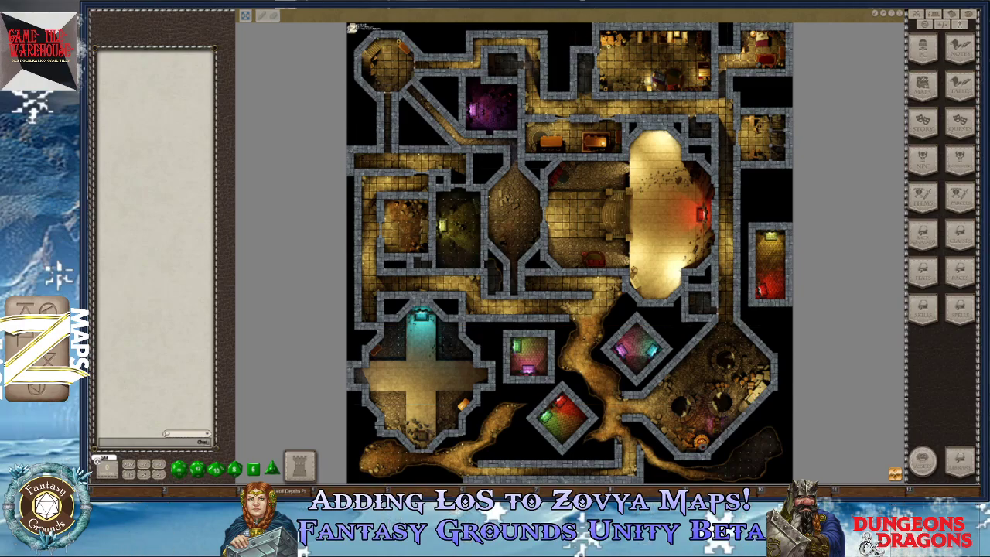
# Examine the dungeon map's rooms, corridors, walls and lighting, both as a whole and in detail.
pyautogui.press('ctrl')
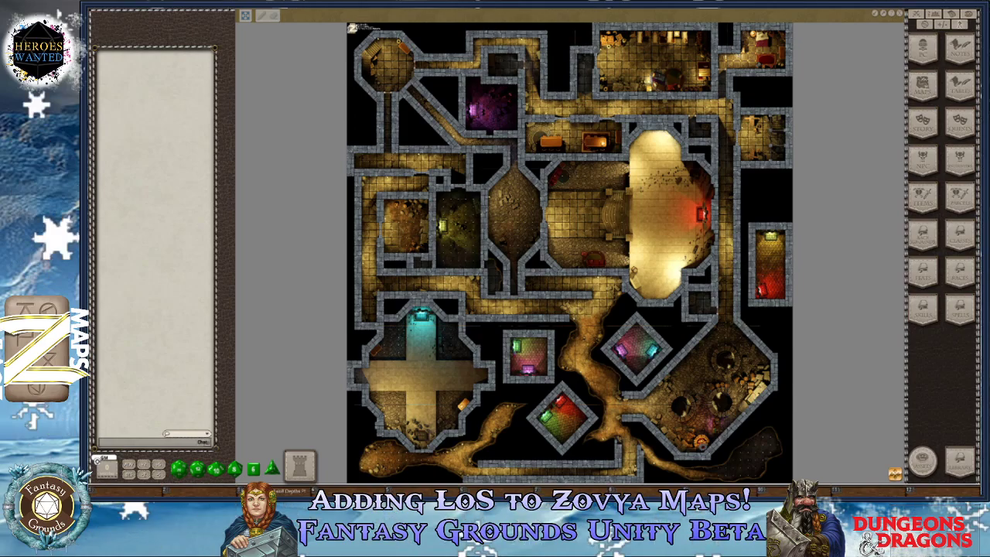
pyautogui.press('ctrl')
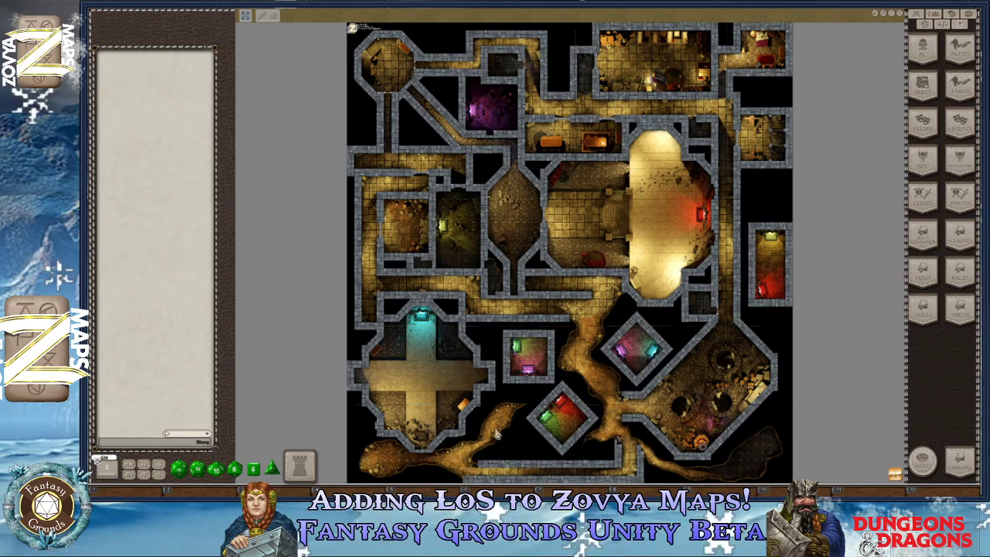
pyautogui.scroll(-1, 576, 303)
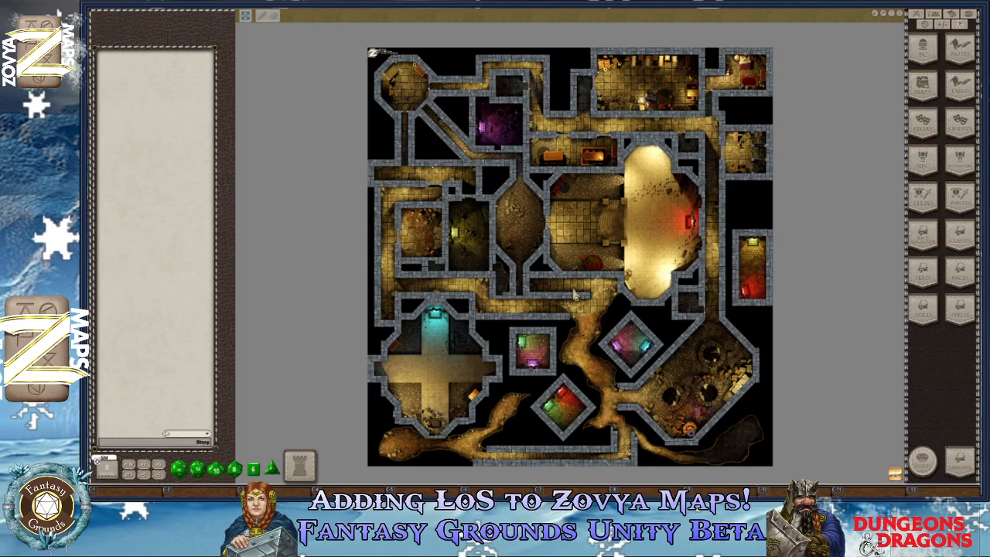
pyautogui.scroll(1, 577, 303)
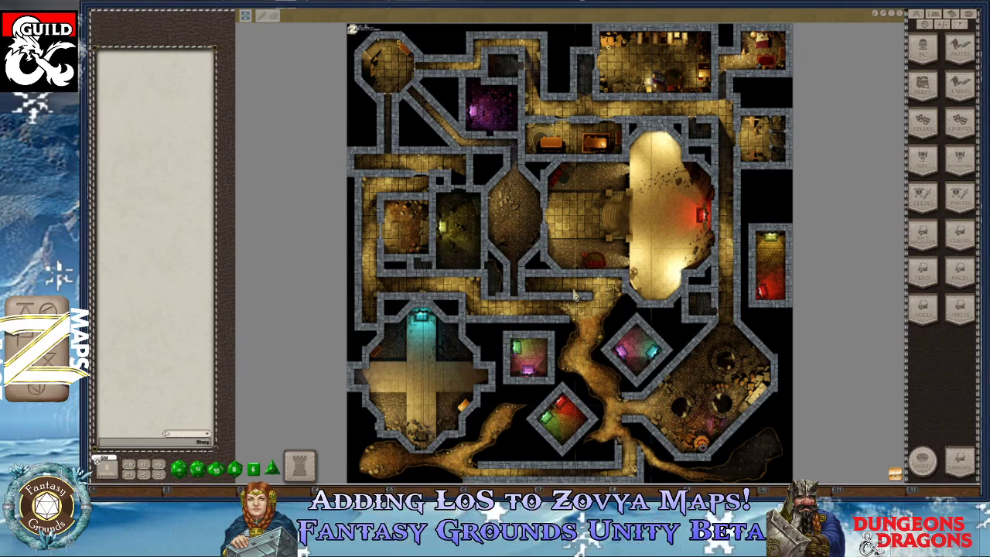
pyautogui.scroll(1, 580, 162)
pyautogui.scroll(1, 580, 162)
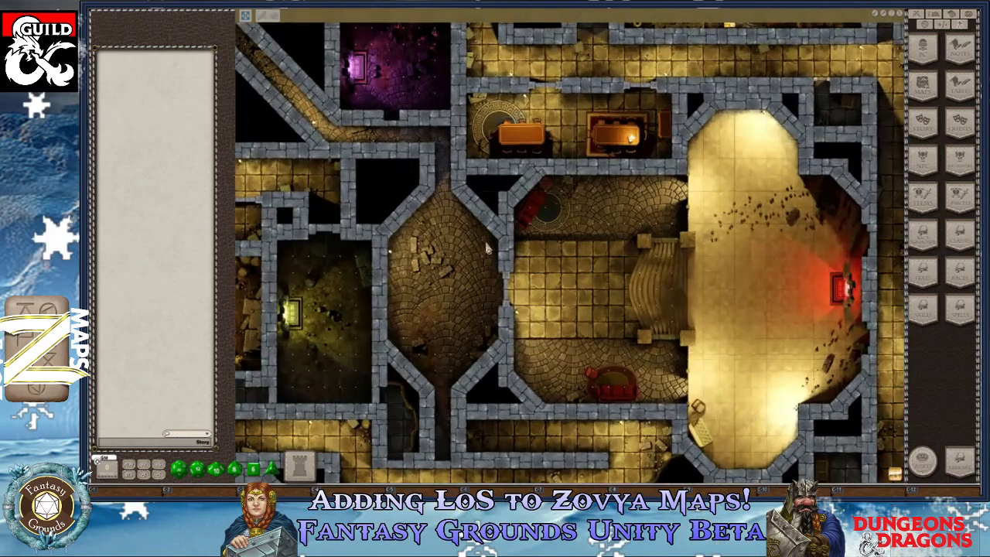
pyautogui.scroll(2, 514, 204)
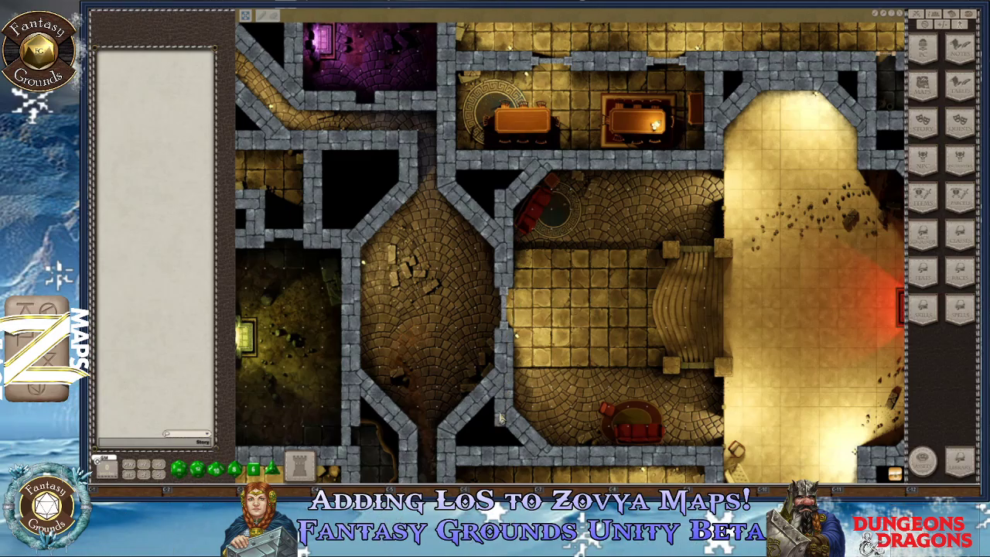
pyautogui.scroll(-3, 534, 372)
pyautogui.scroll(-2, 533, 371)
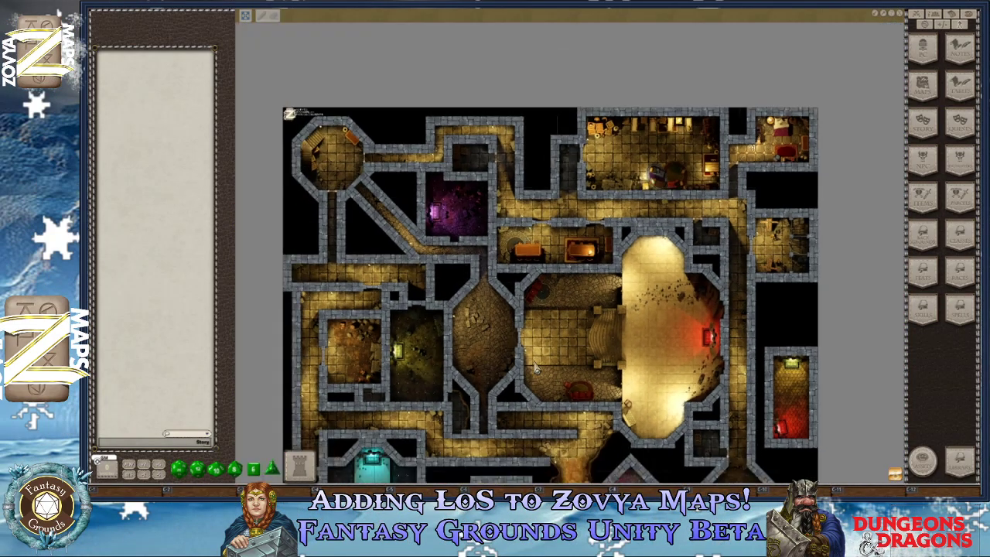
pyautogui.scroll(1, 534, 370)
pyautogui.scroll(-1, 536, 358)
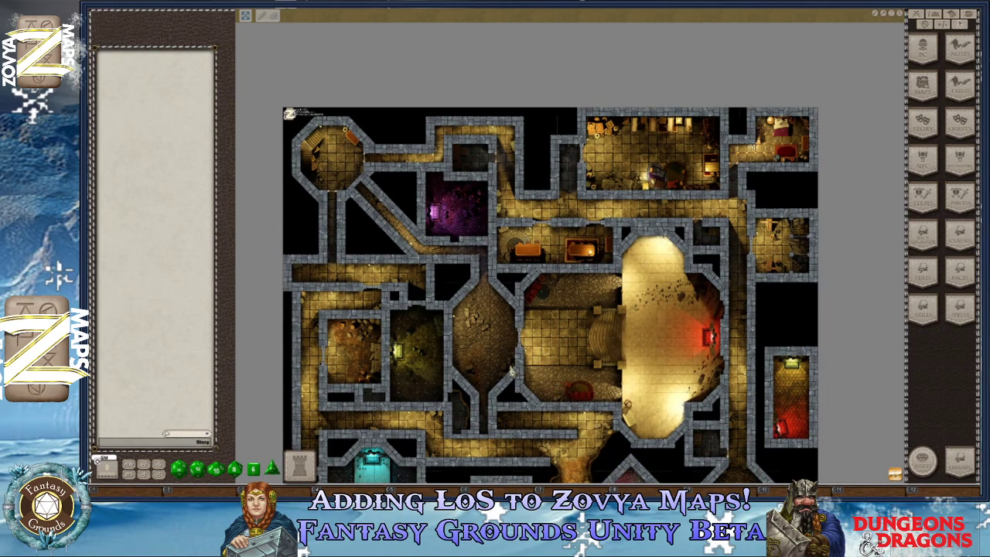
pyautogui.scroll(-2, 534, 357)
pyautogui.scroll(2, 509, 357)
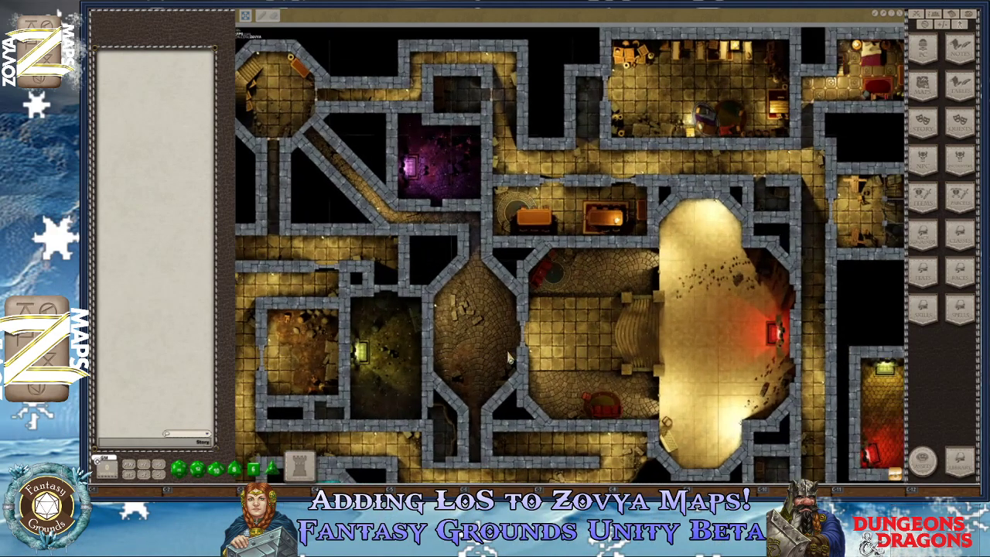
pyautogui.scroll(-1, 552, 262)
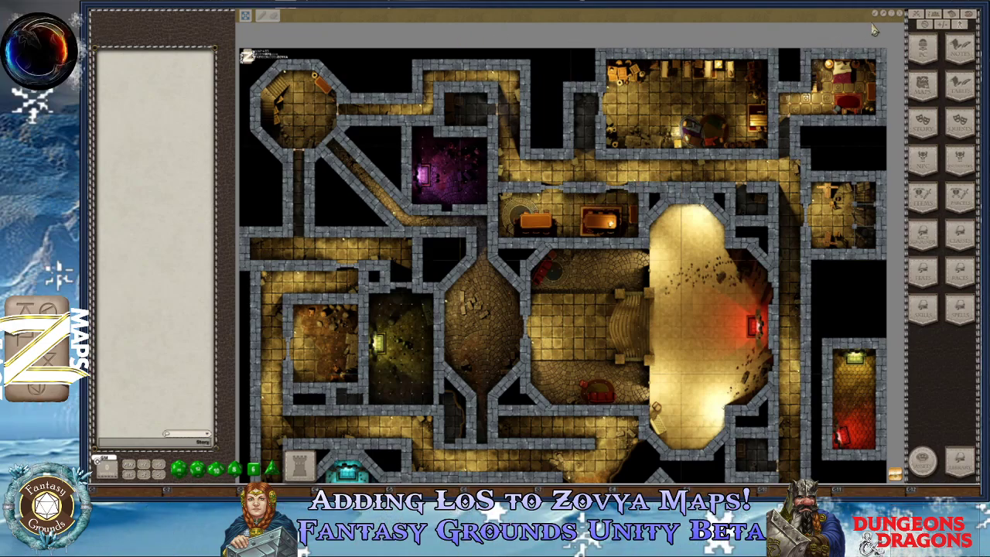
pyautogui.scroll(-2, 708, 346)
pyautogui.scroll(-1, 708, 346)
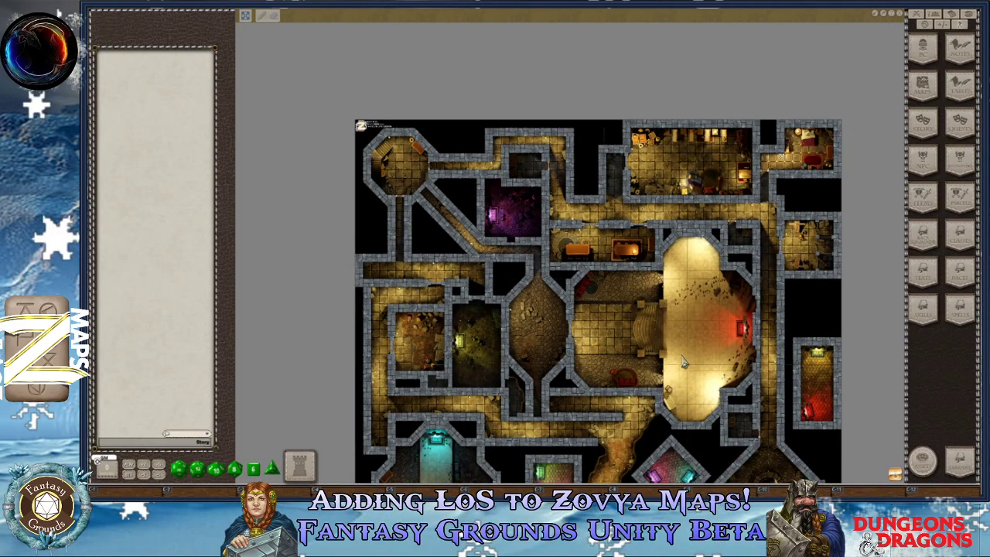
pyautogui.scroll(1, 690, 359)
pyautogui.scroll(-1, 675, 359)
pyautogui.scroll(2, 674, 360)
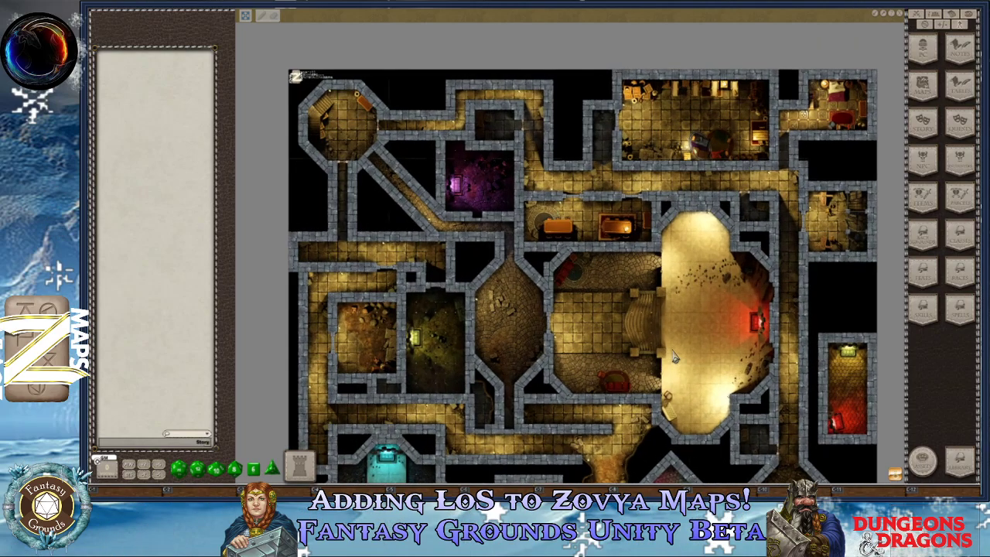
pyautogui.scroll(-1, 674, 356)
pyautogui.scroll(1, 675, 352)
pyautogui.scroll(-1, 676, 351)
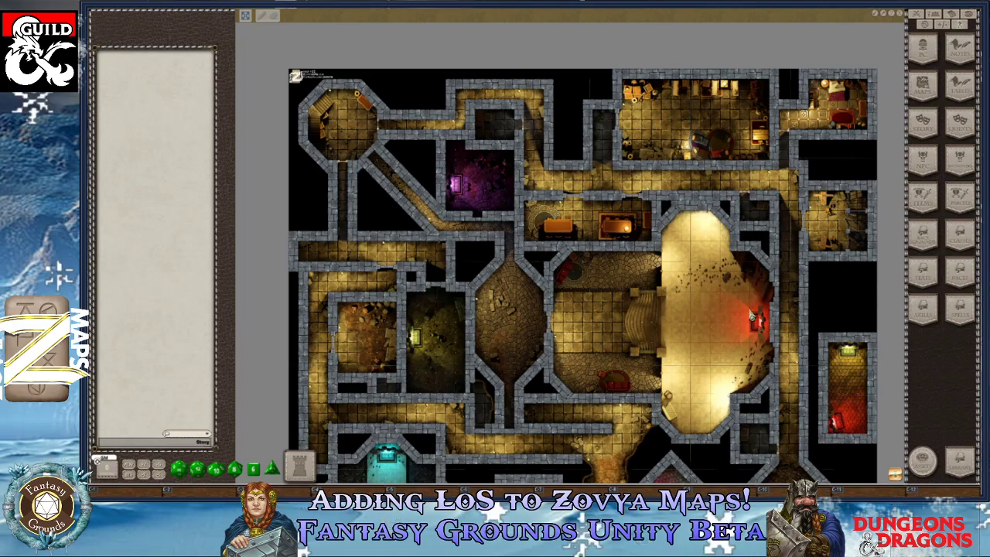
# Close the dungeon map, open the Assets window and move it aside.
pyautogui.click(904, 17)
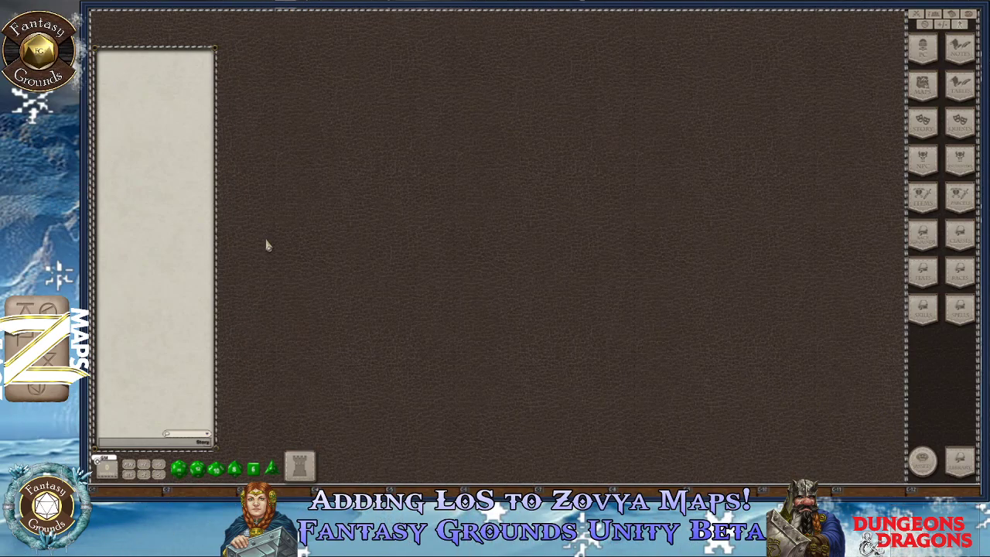
pyautogui.press('ctrl')
pyautogui.click(921, 462)
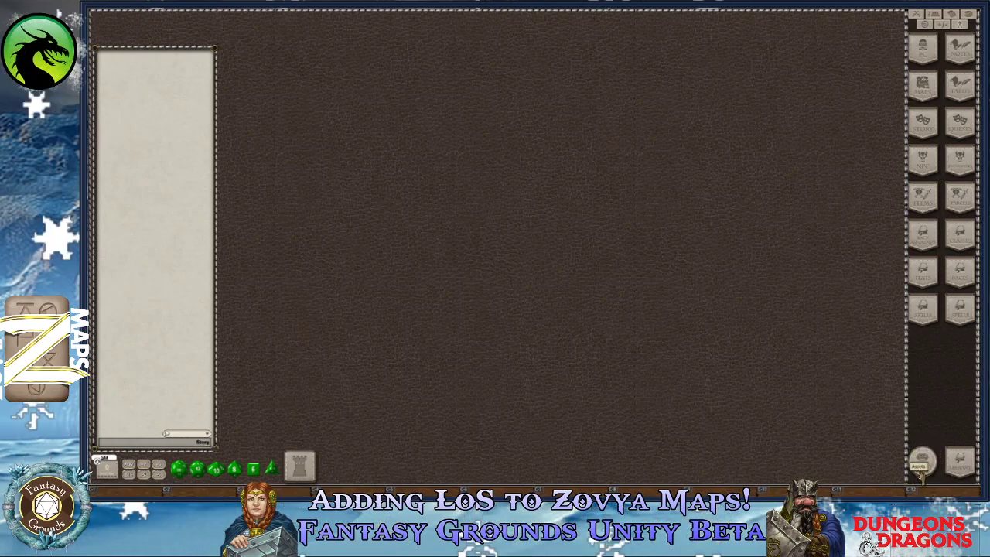
pyautogui.press('ctrl')
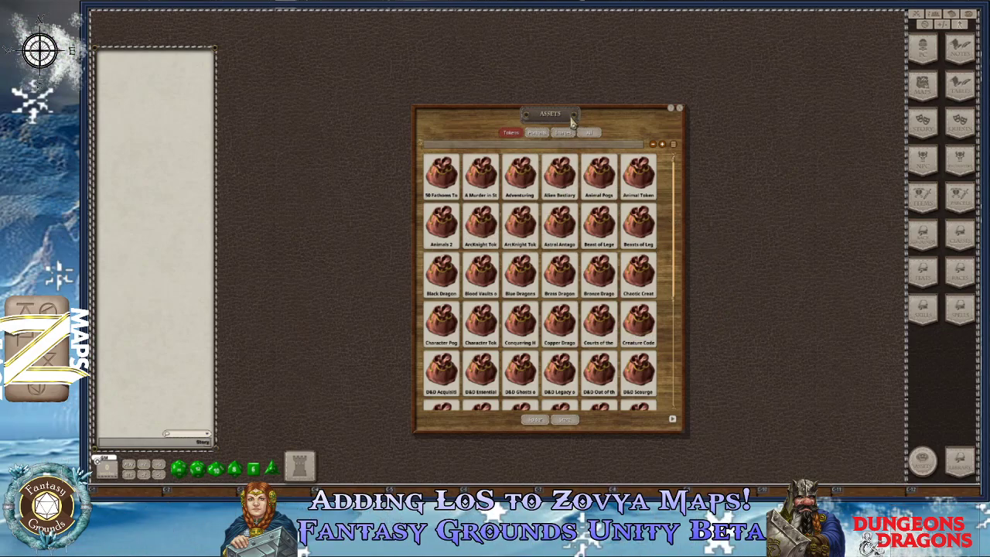
pyautogui.moveTo(573, 121); pyautogui.dragTo(518, 112)
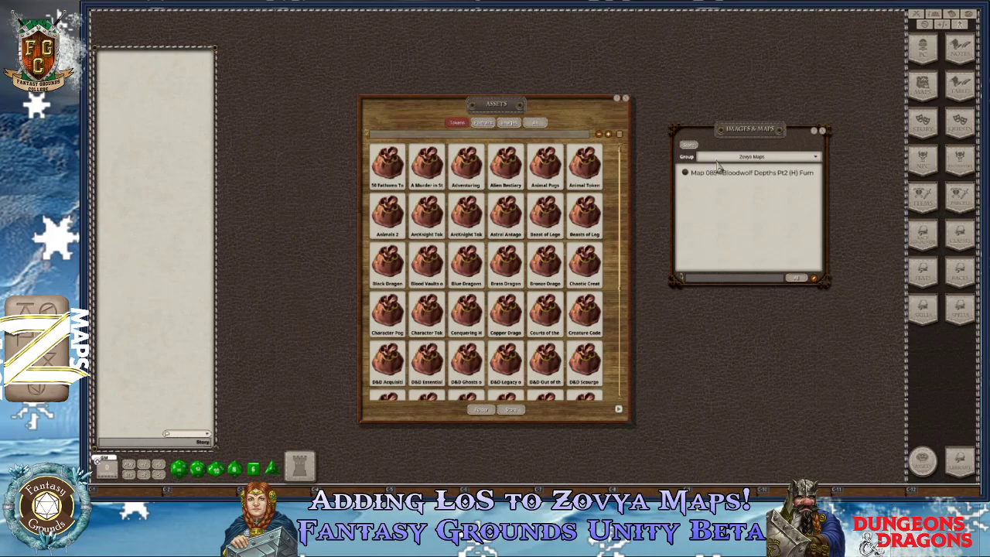
# Look through the groups of Images & Maps and choose the Zovya Maps group.
pyautogui.click(750, 158)
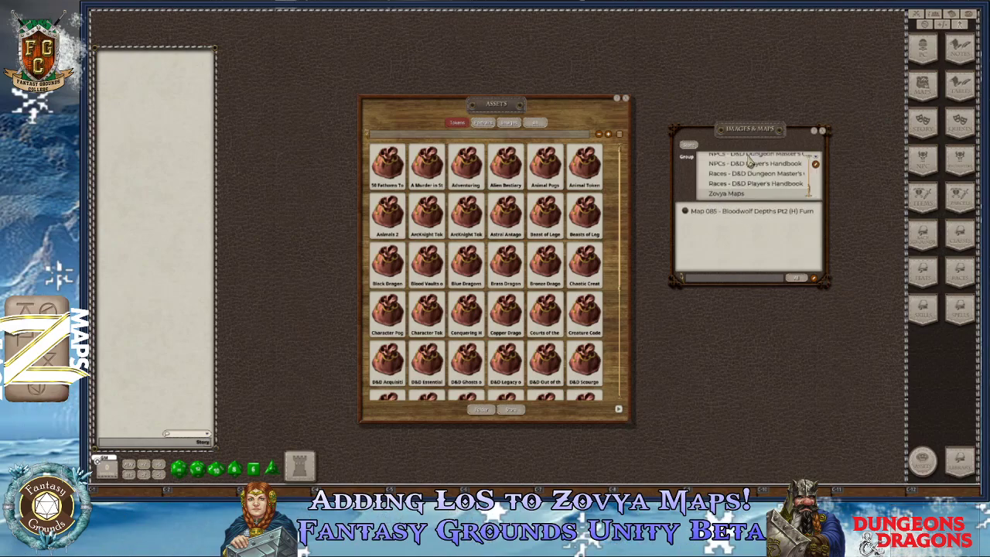
pyautogui.scroll(-2, 757, 180)
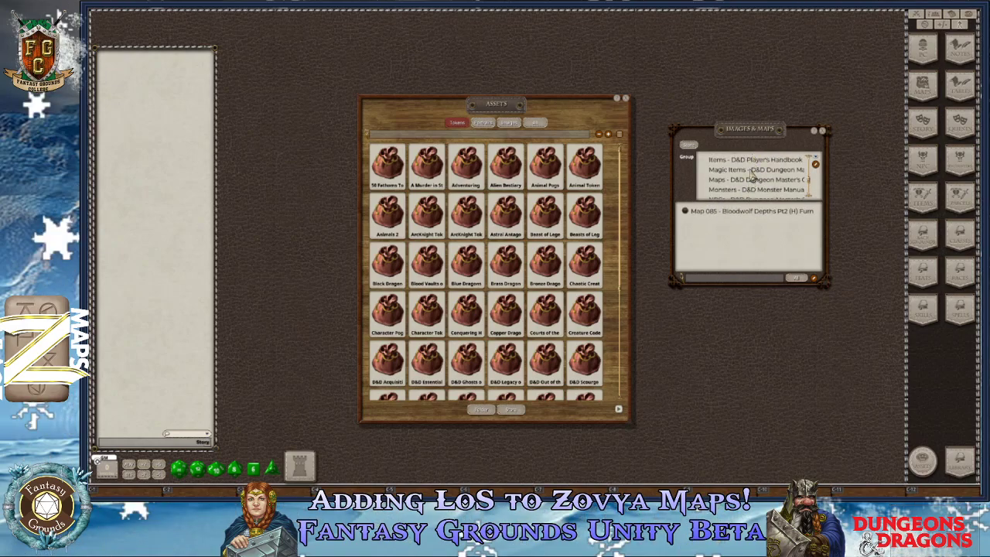
pyautogui.scroll(1, 759, 179)
pyautogui.scroll(-4, 759, 179)
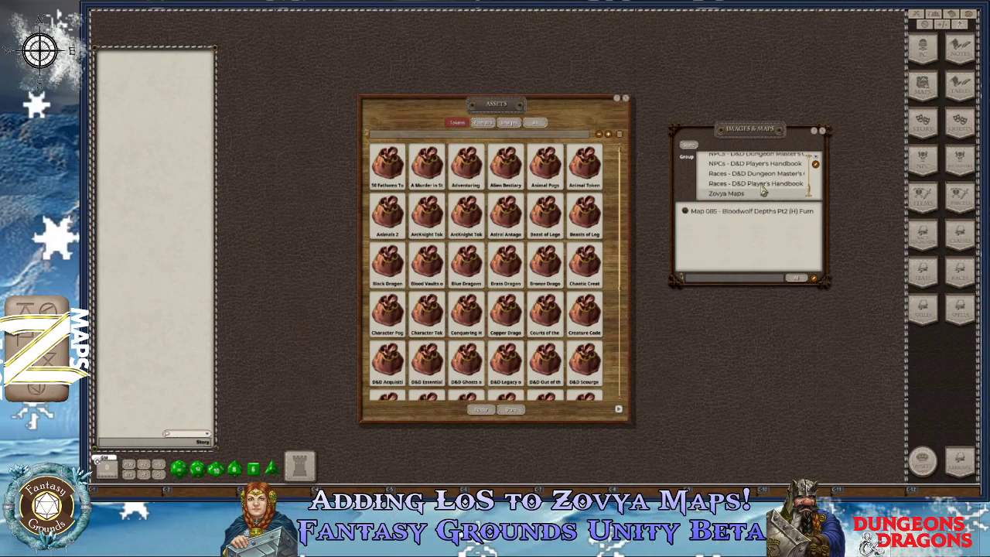
pyautogui.click(740, 200)
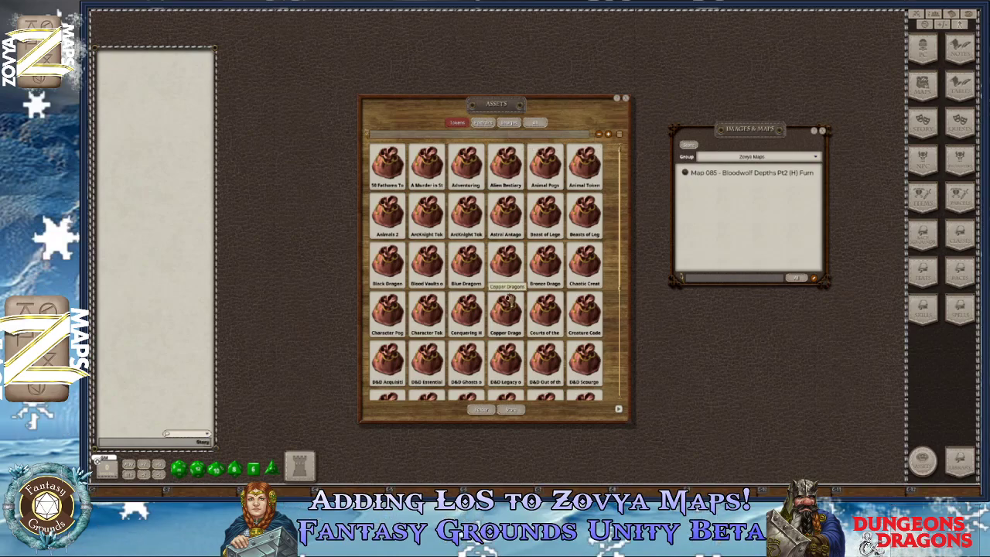
# Browse the image assets in the Campaign folder with enlarged thumbnails.
pyautogui.click(511, 124)
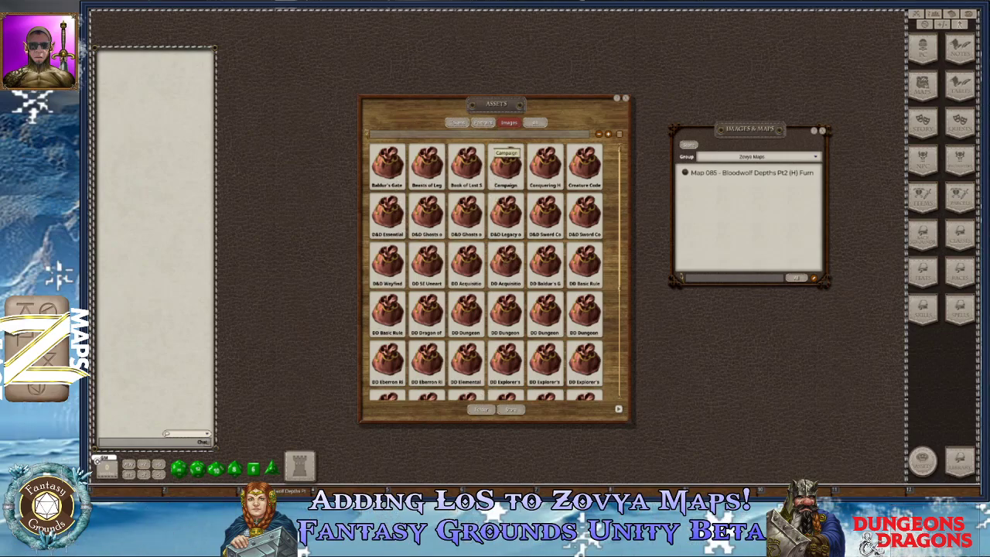
pyautogui.click(506, 167)
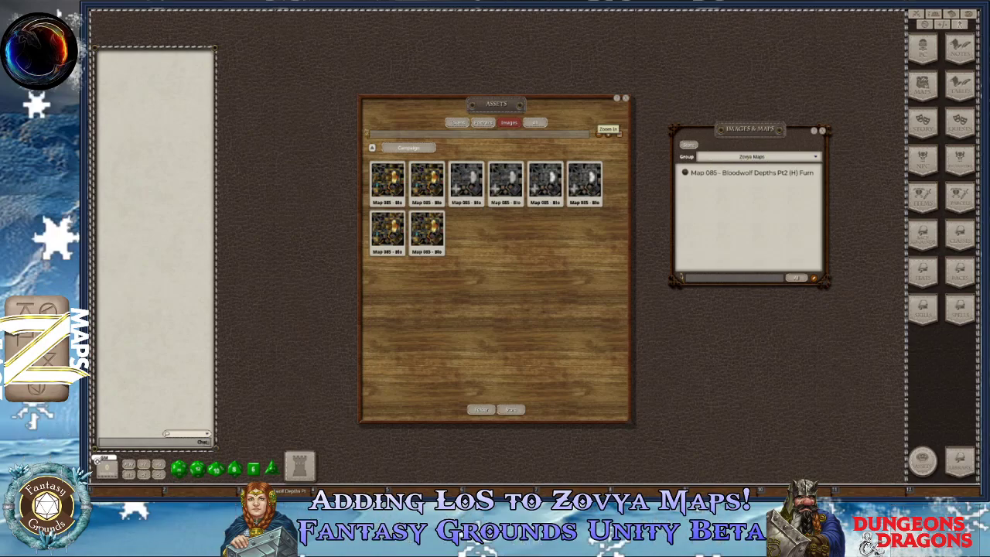
pyautogui.scroll(1, 479, 294)
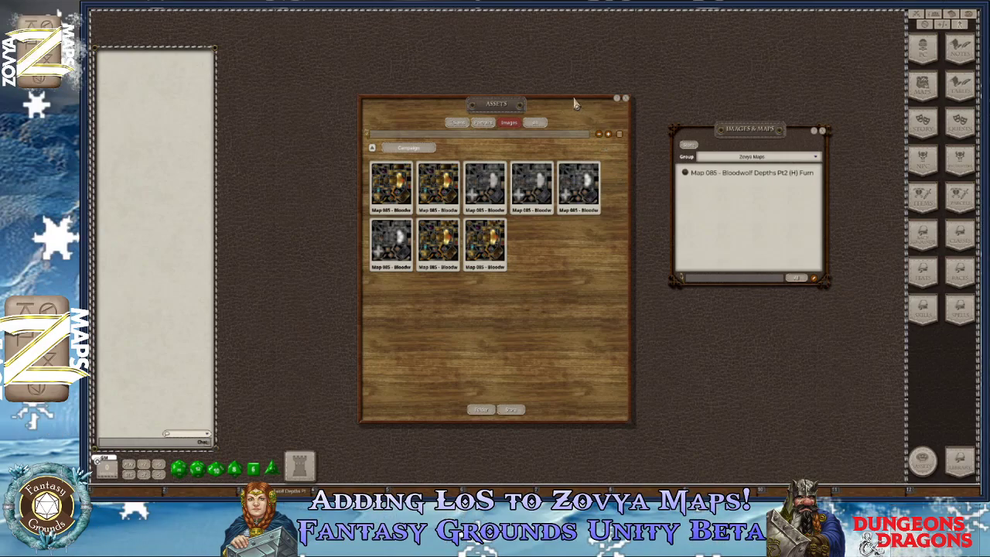
# Close the Assets window and open the Map 085 - Bloodwolf Depths Pt2 (H) Furnished Grid image.
pyautogui.click(627, 103)
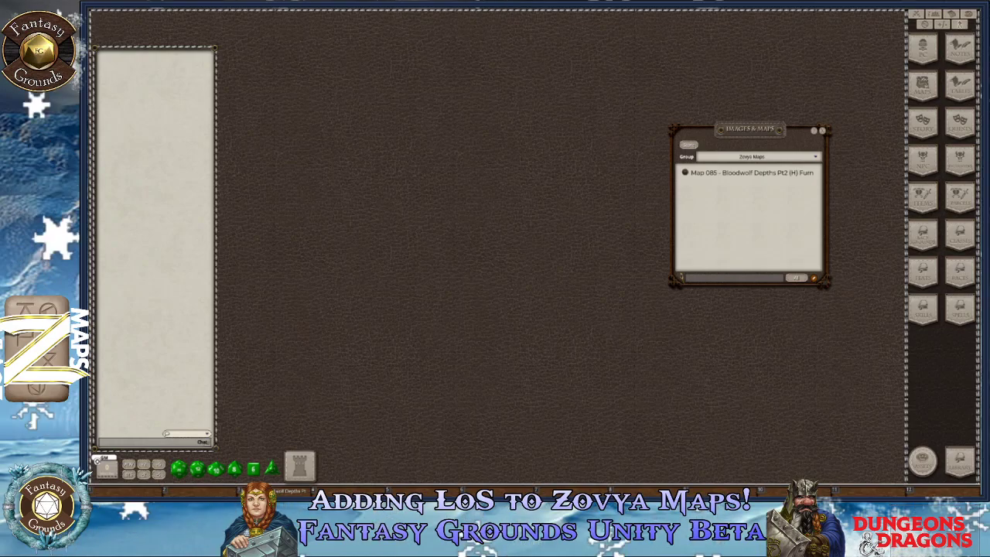
pyautogui.click(685, 173)
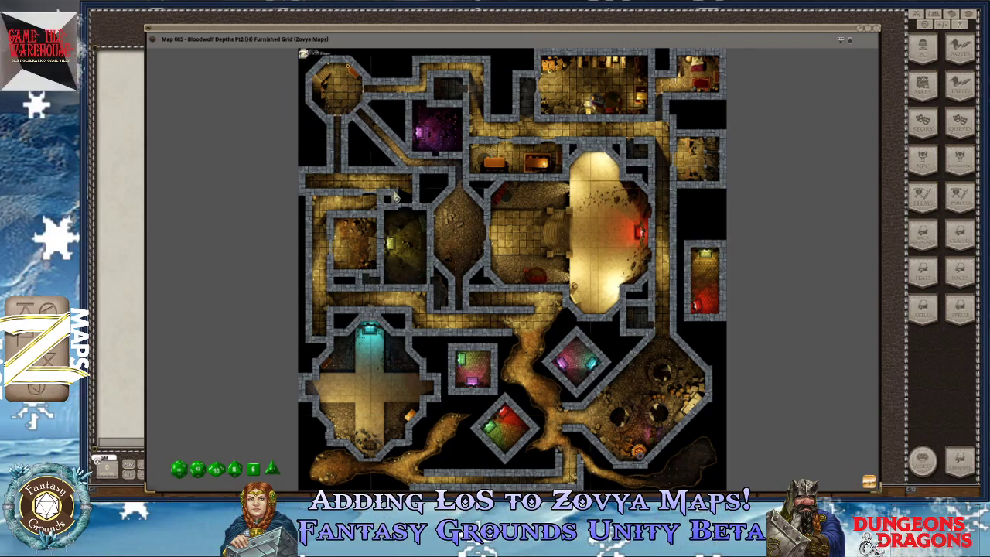
# Examine the opened Bloodwolf Depths map, from its overall layout down to the individual floor tiles.
pyautogui.scroll(-4, 464, 240)
pyautogui.scroll(2, 541, 301)
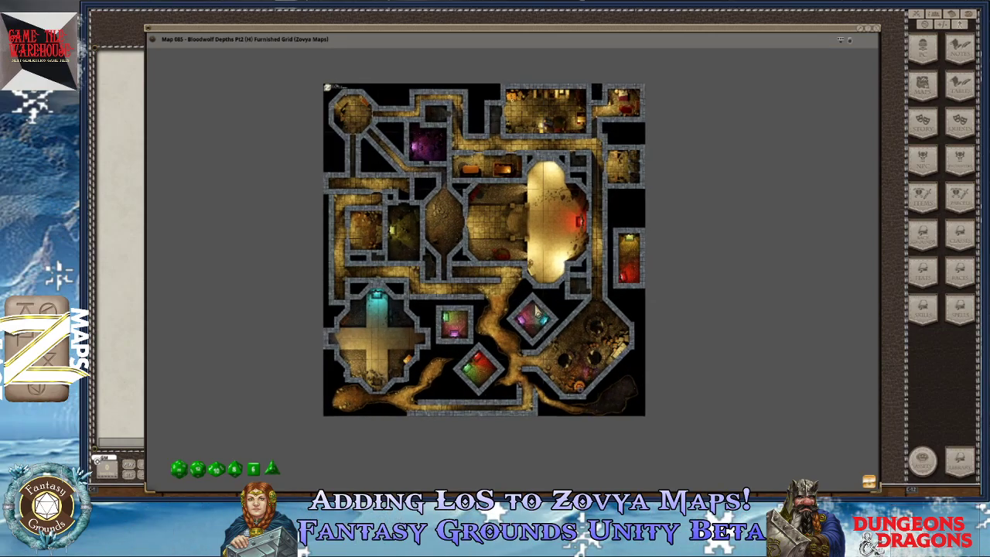
pyautogui.scroll(2, 536, 307)
pyautogui.scroll(-2, 536, 307)
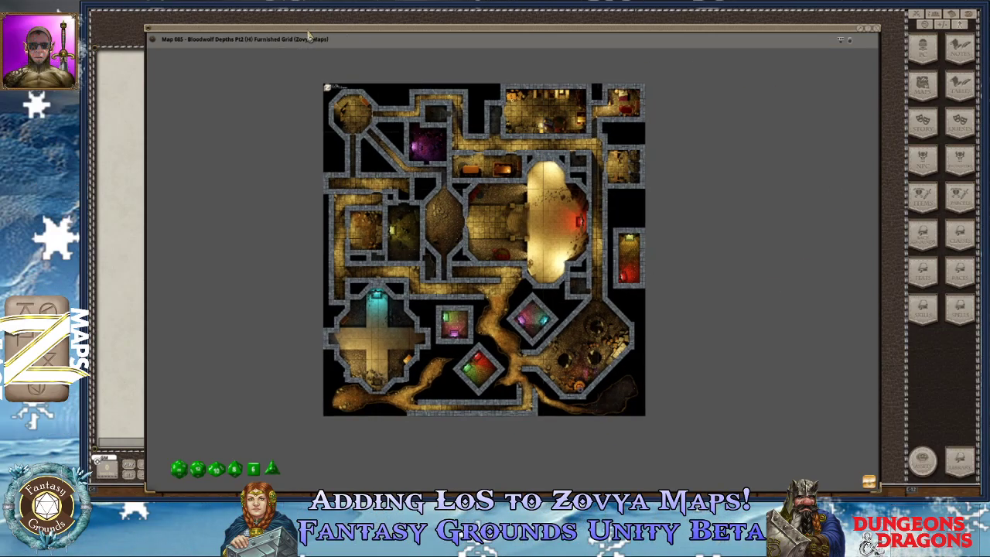
pyautogui.scroll(3, 545, 305)
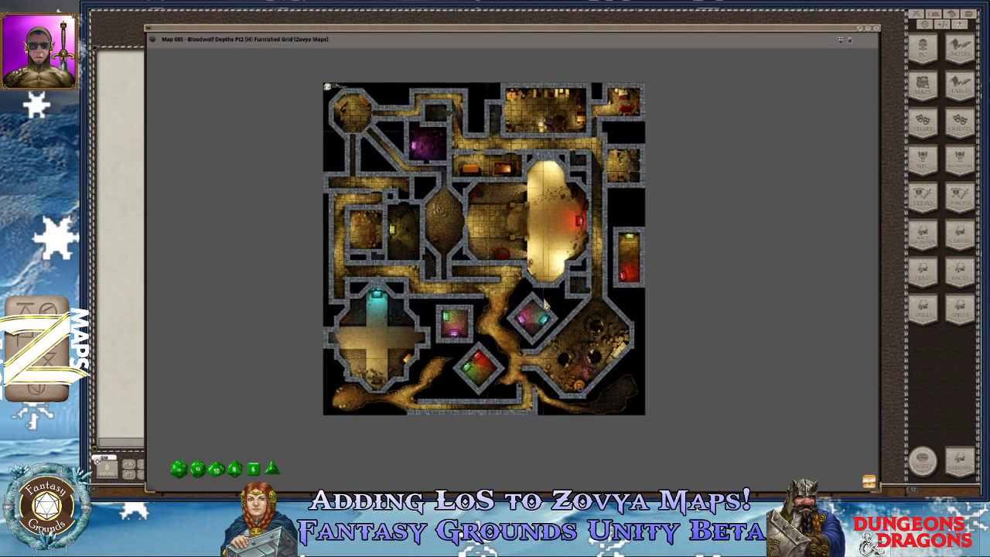
pyautogui.scroll(5, 545, 304)
pyautogui.scroll(-5, 545, 304)
pyautogui.scroll(4, 544, 304)
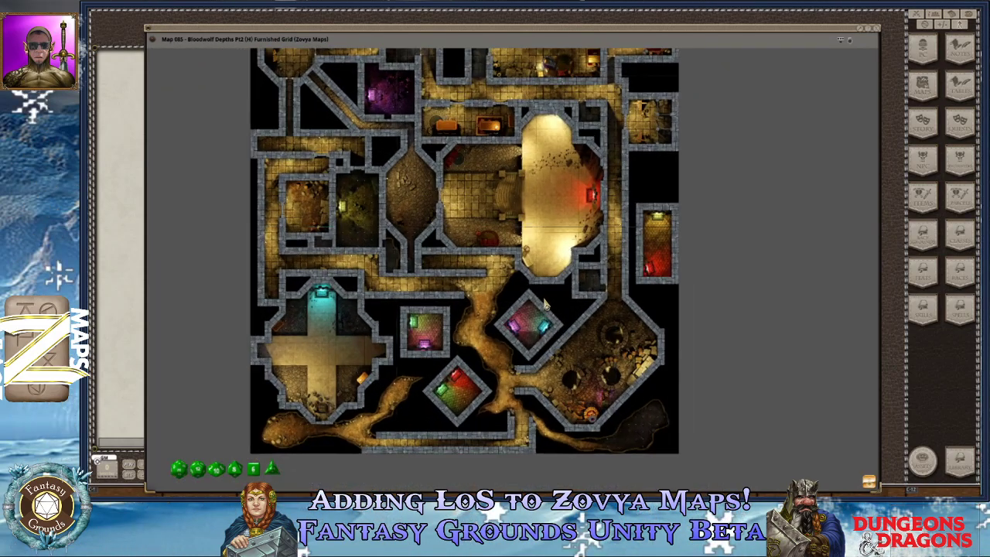
pyautogui.scroll(-3, 545, 304)
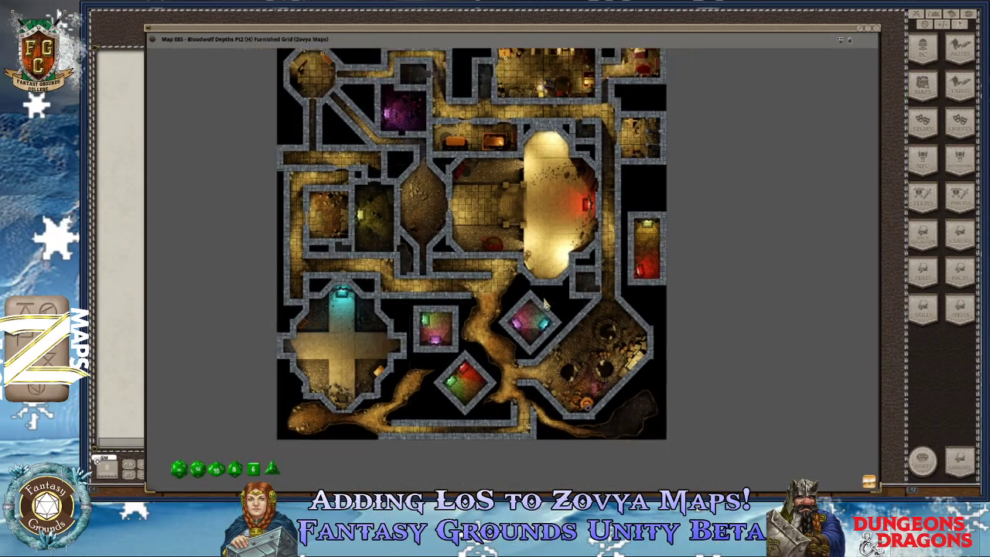
pyautogui.scroll(-2, 544, 304)
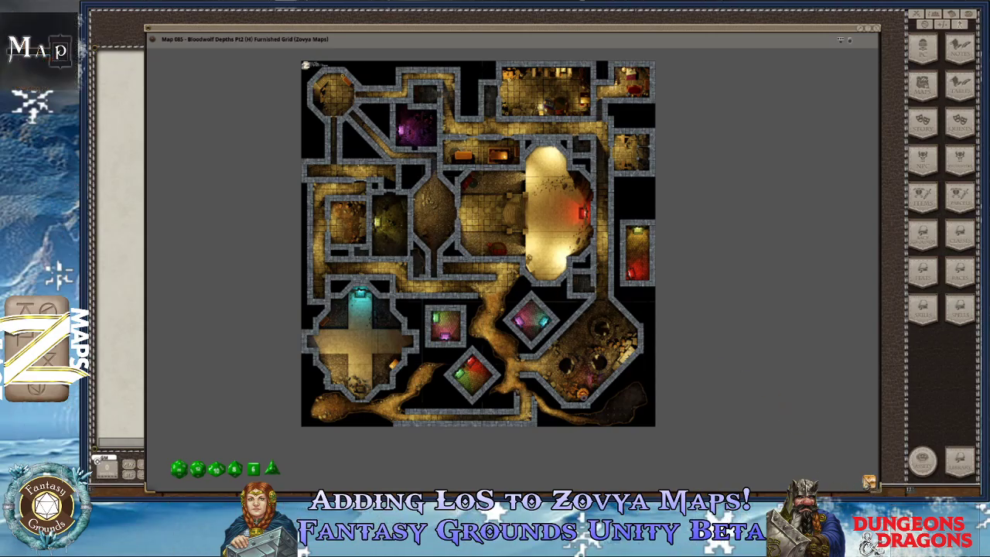
pyautogui.scroll(10, 565, 324)
pyautogui.scroll(-10, 565, 323)
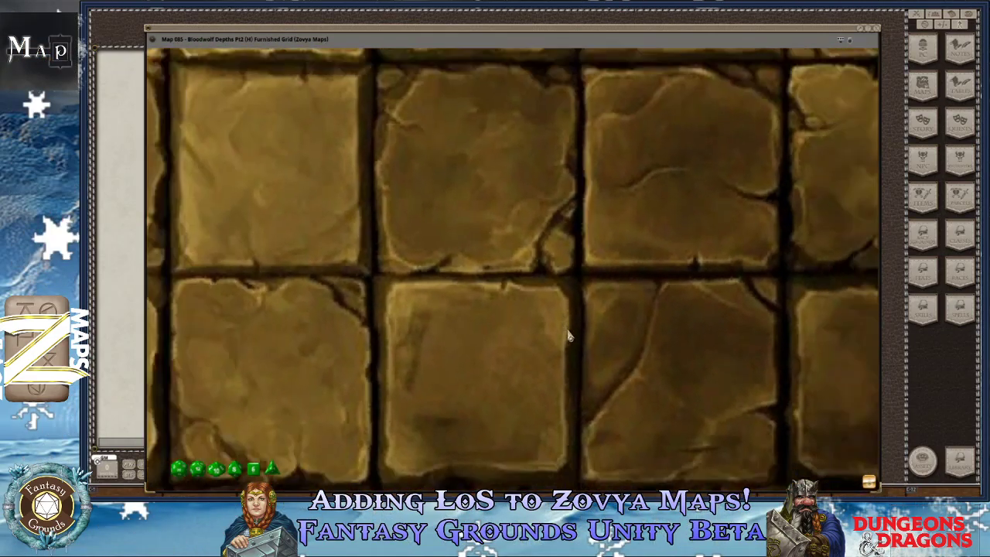
pyautogui.scroll(-5, 571, 360)
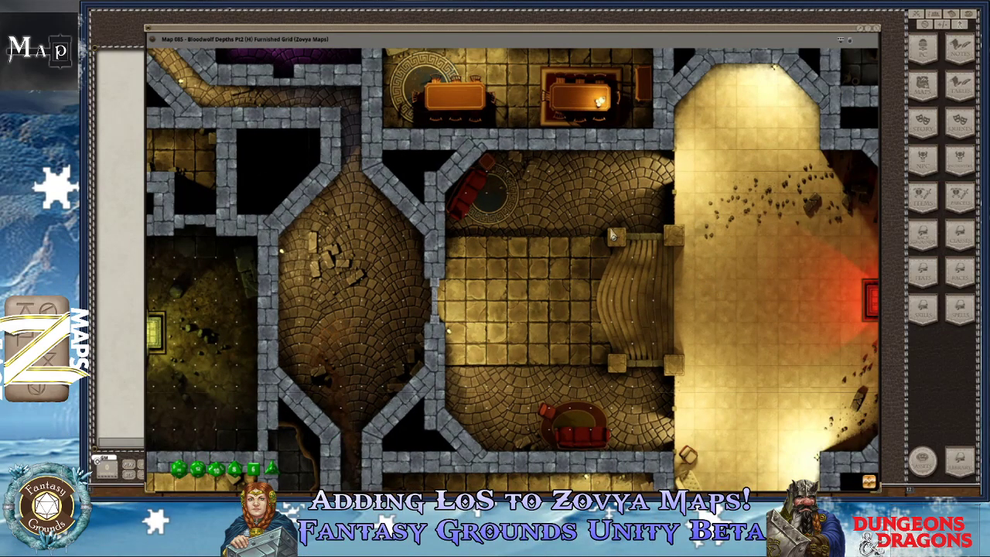
# Fit the entire Bloodwolf Depths map into its image window and reposition the window on the desktop.
pyautogui.rightClick(569, 236)
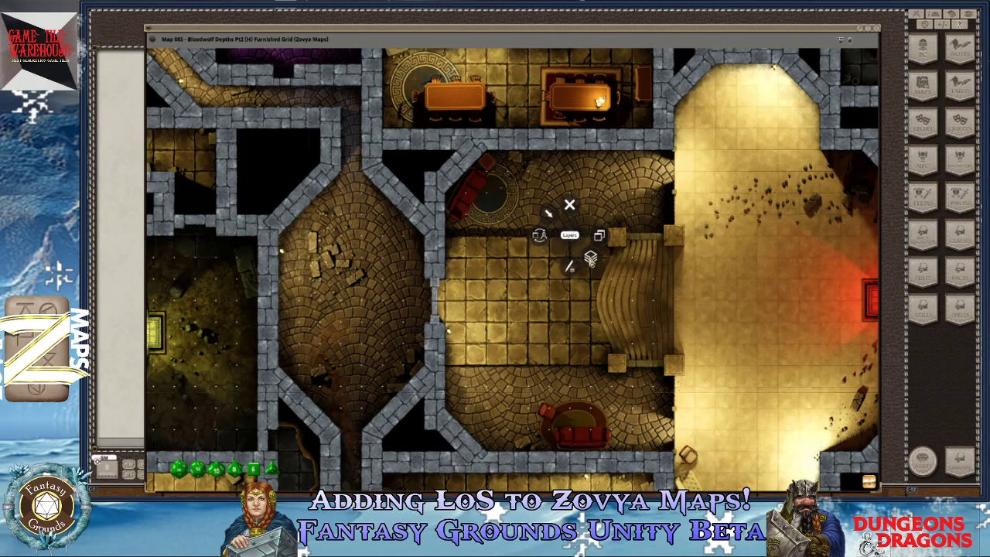
pyautogui.click(602, 240)
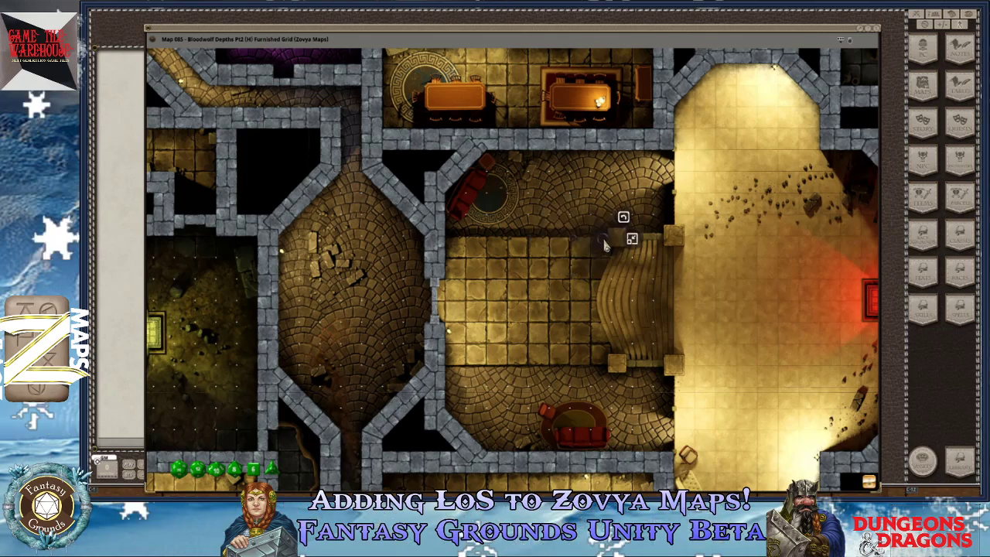
pyautogui.click(632, 239)
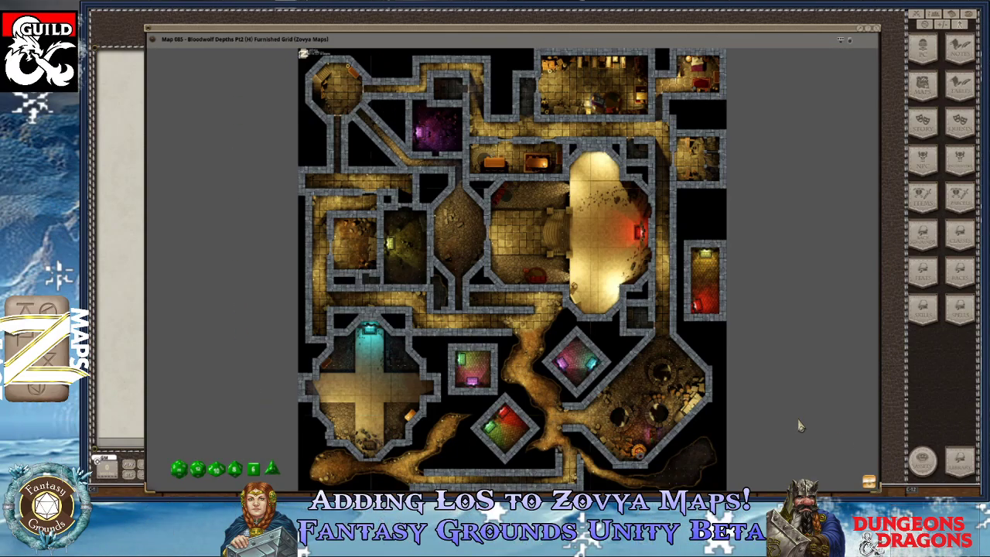
pyautogui.moveTo(818, 420); pyautogui.dragTo(846, 409)
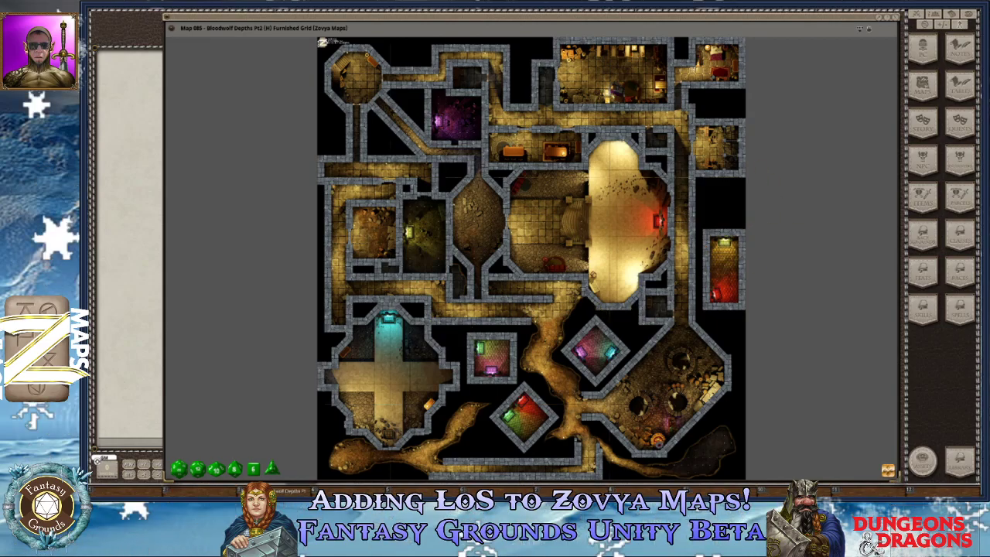
# Unlock the Bloodwolf Depths map image so that its editing tools and layer list are available.
pyautogui.scroll(-1, 474, 400)
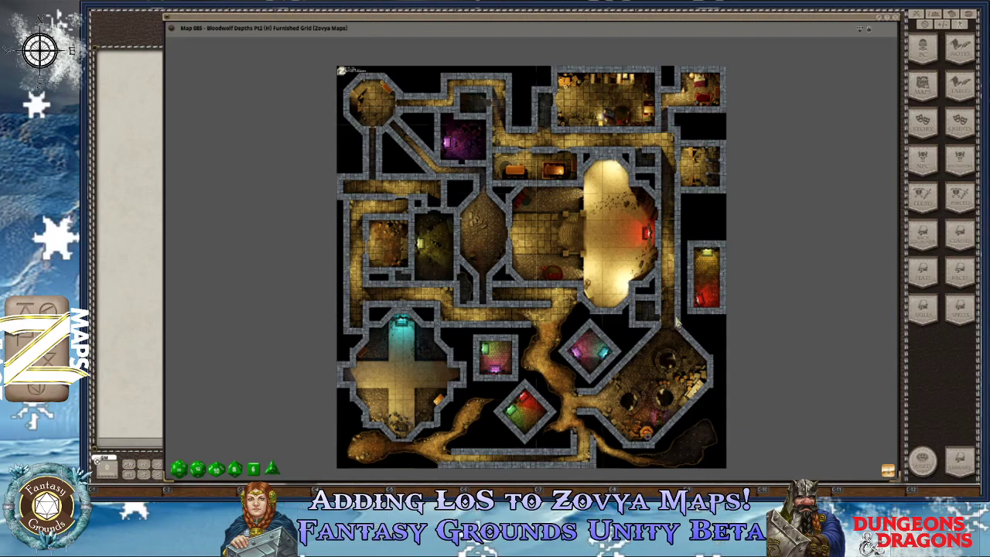
pyautogui.scroll(2, 633, 237)
pyautogui.scroll(-1, 591, 223)
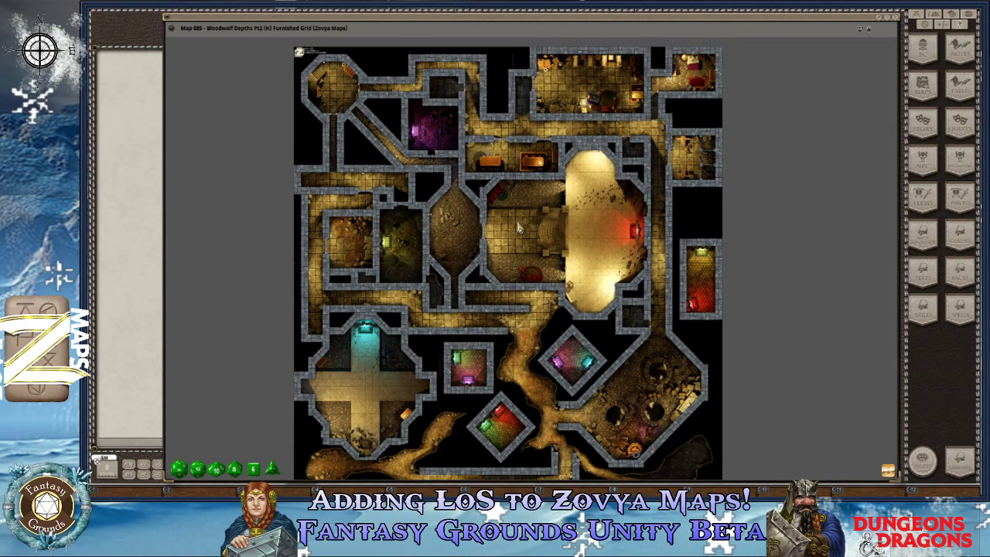
pyautogui.scroll(1, 539, 234)
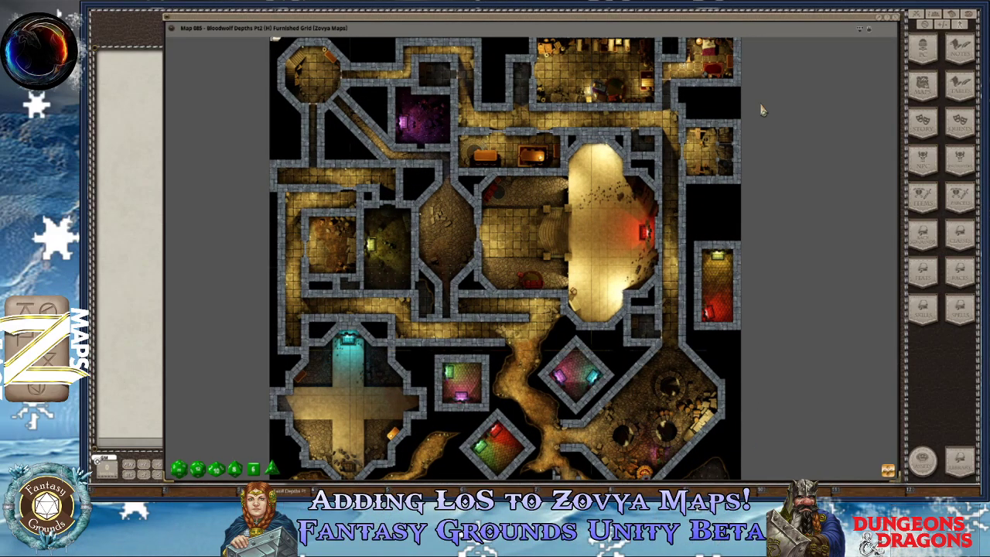
pyautogui.scroll(-1, 824, 104)
pyautogui.scroll(-1, 816, 102)
pyautogui.scroll(1, 813, 102)
pyautogui.scroll(-1, 813, 101)
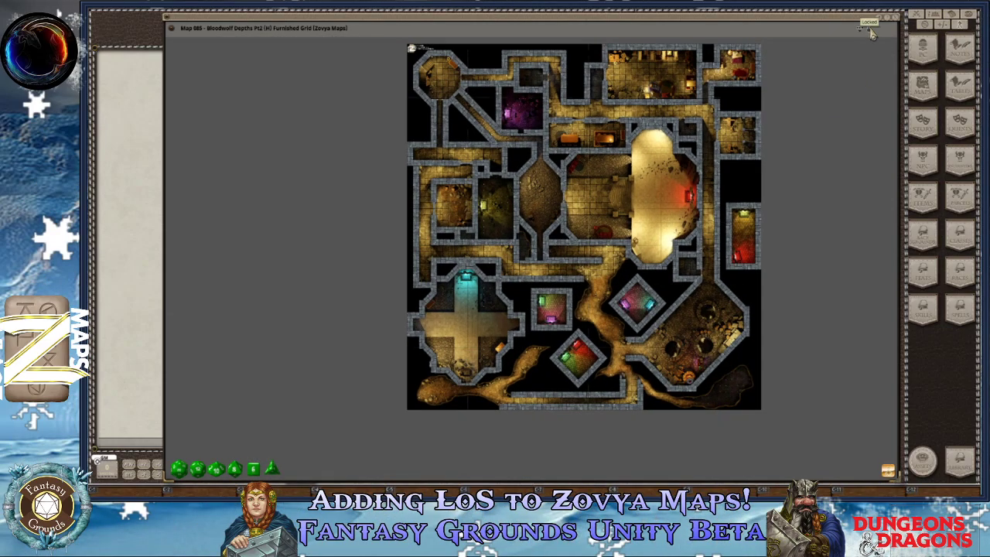
pyautogui.click(870, 30)
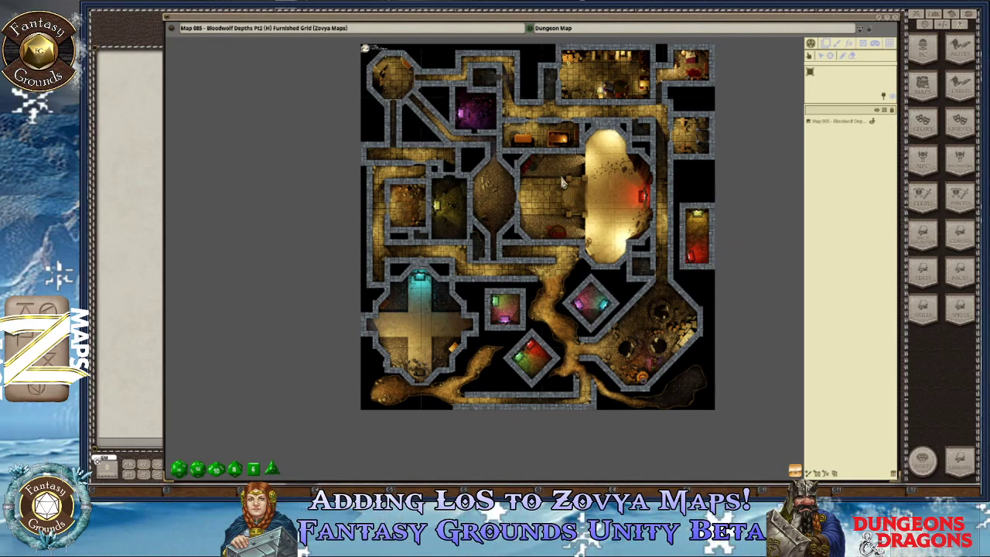
# Switch the map image to the layer editing mode with the size, rotation and flip settings.
pyautogui.scroll(5, 563, 185)
pyautogui.scroll(-1, 563, 179)
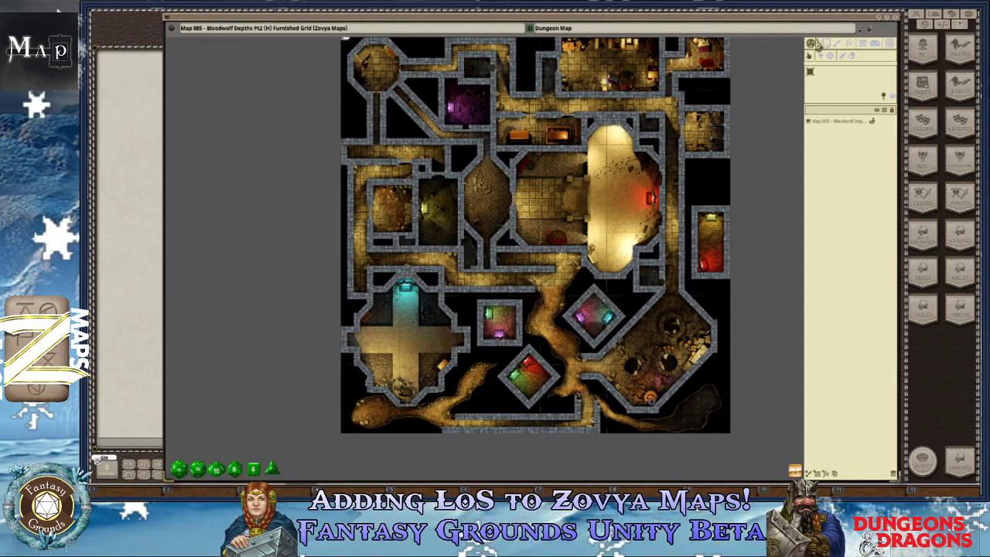
pyautogui.scroll(1, 613, 164)
pyautogui.scroll(-1, 614, 164)
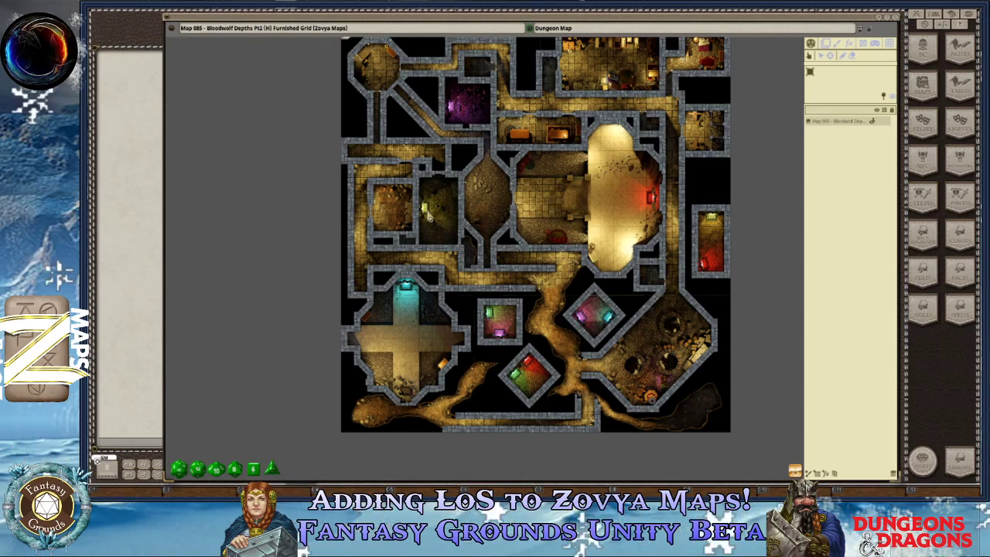
pyautogui.click(825, 42)
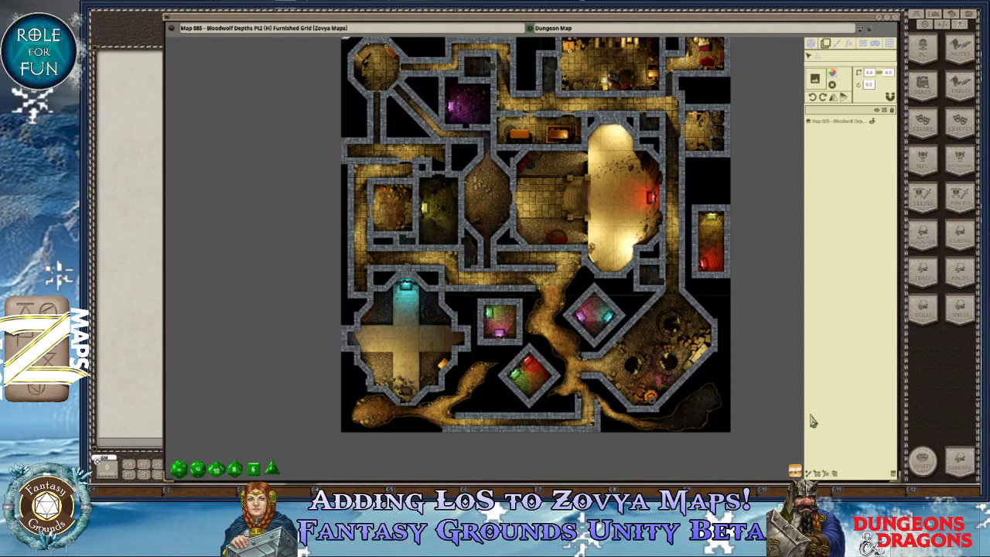
pyautogui.scroll(5, 610, 196)
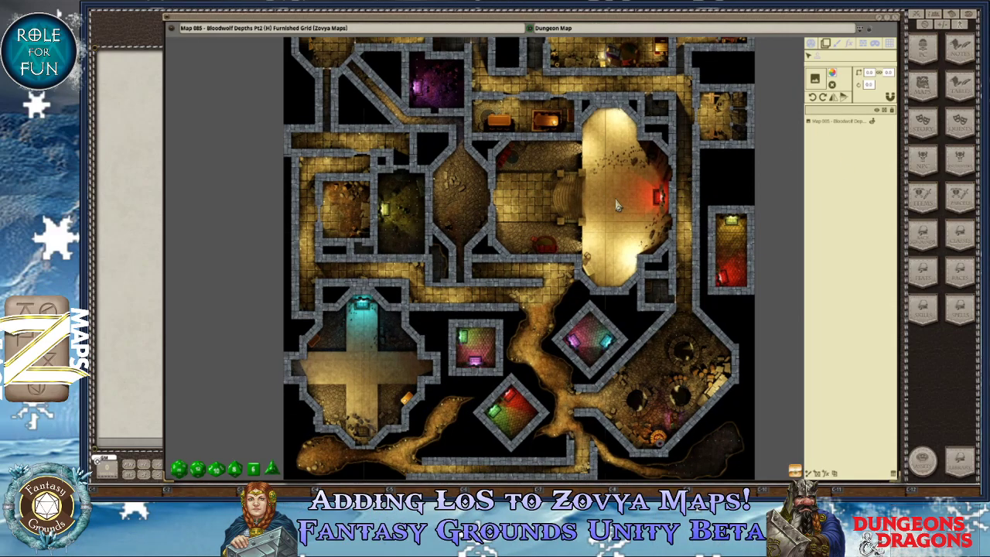
pyautogui.scroll(1, 624, 200)
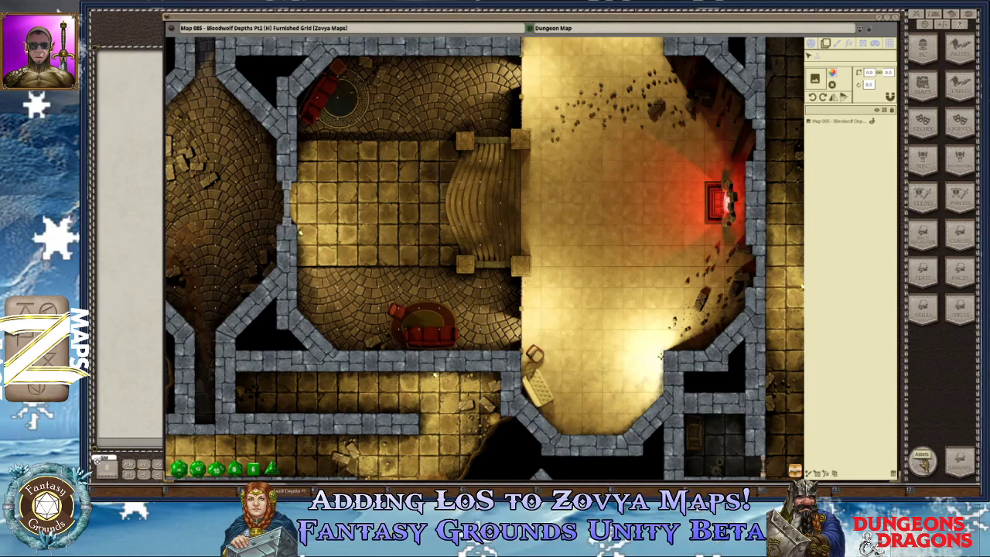
# Open the Assets window and filter its image assets by the word "rug".
pyautogui.click(922, 461)
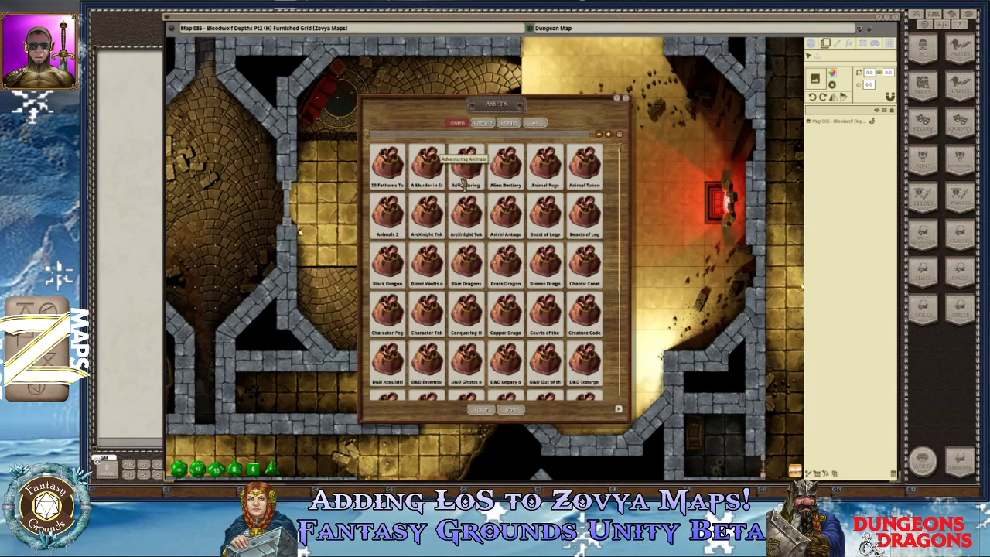
pyautogui.click(508, 125)
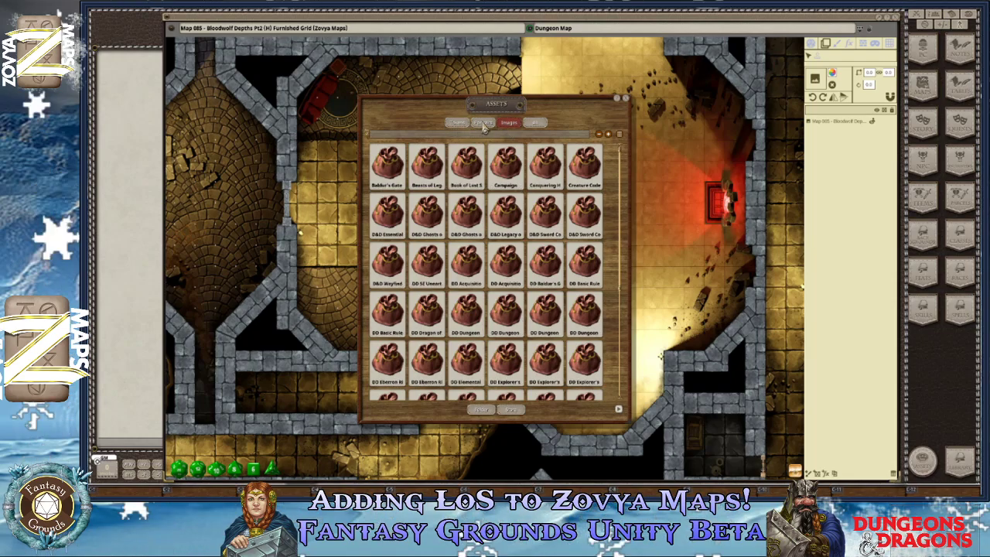
pyautogui.click(403, 137)
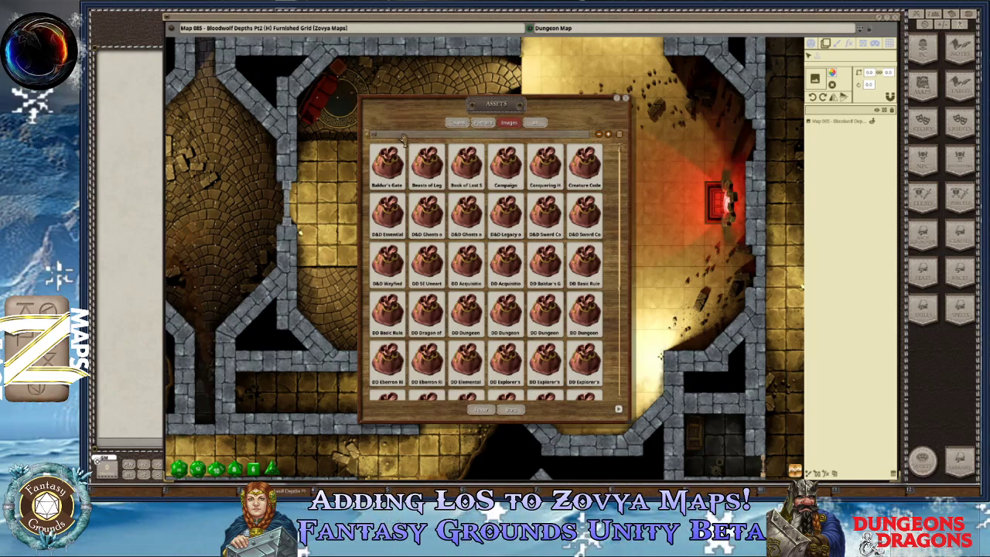
pyautogui.write('map')
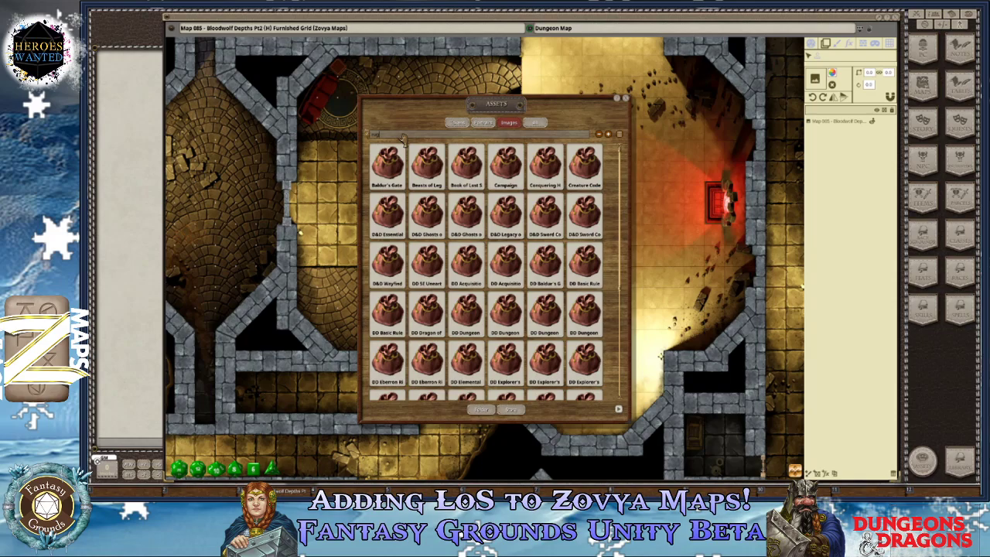
pyautogui.press('Return')
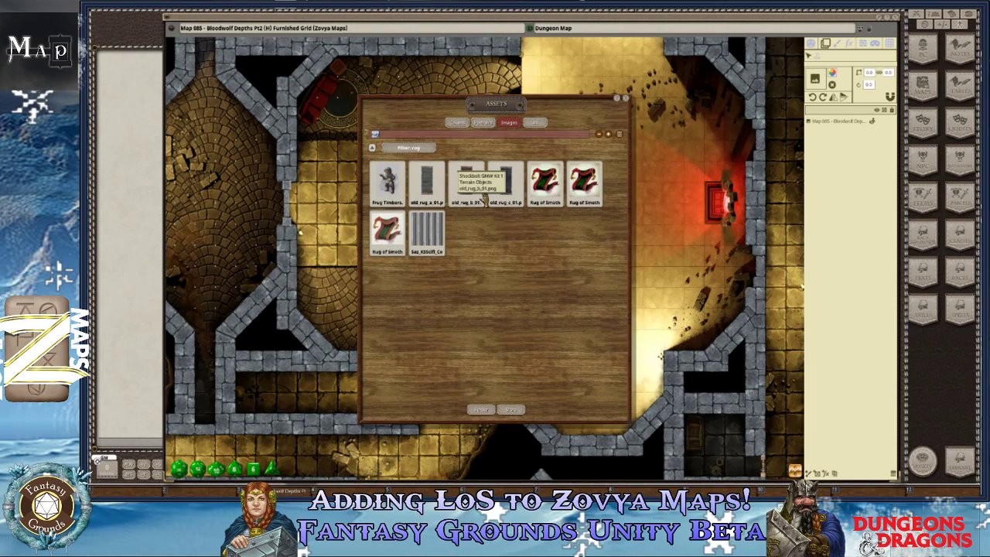
# Place the grey old_rug_a_01 image on the large hall's floor near the red altar and close the Assets window.
pyautogui.moveTo(496, 106); pyautogui.dragTo(384, 92)
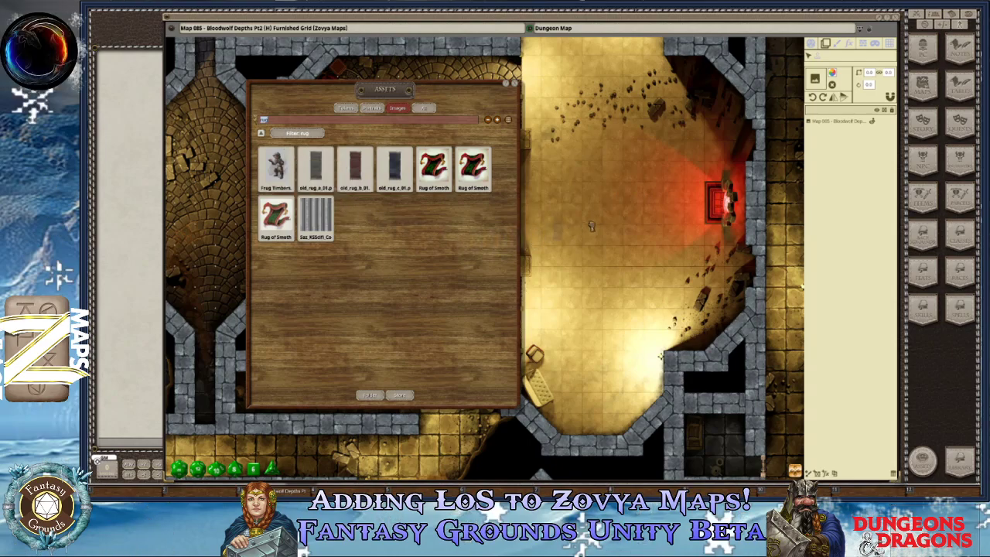
pyautogui.moveTo(635, 201); pyautogui.dragTo(635, 203)
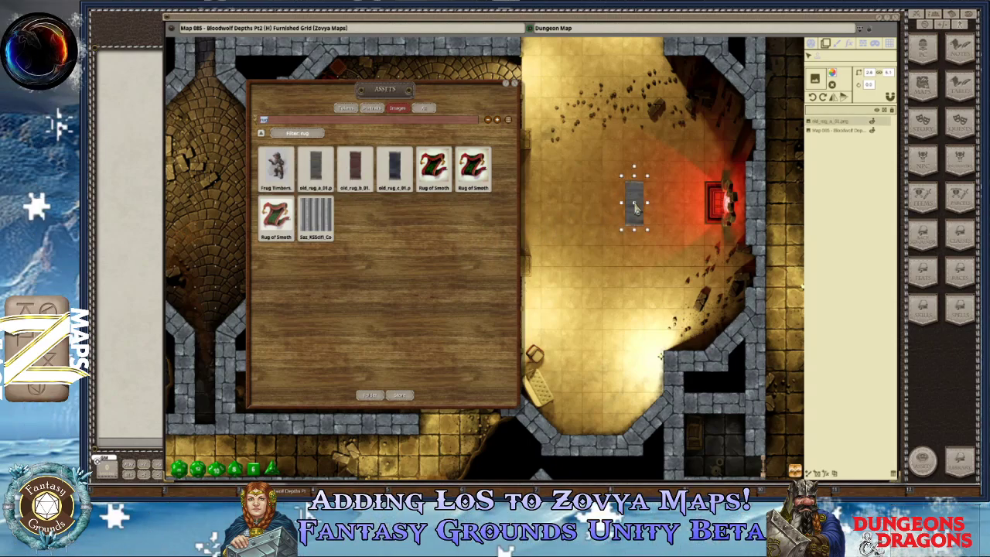
pyautogui.click(507, 86)
# Select the rug layer and enlarge the rug to a width of 2.8 with its proportions kept.
pyautogui.scroll(2, 662, 246)
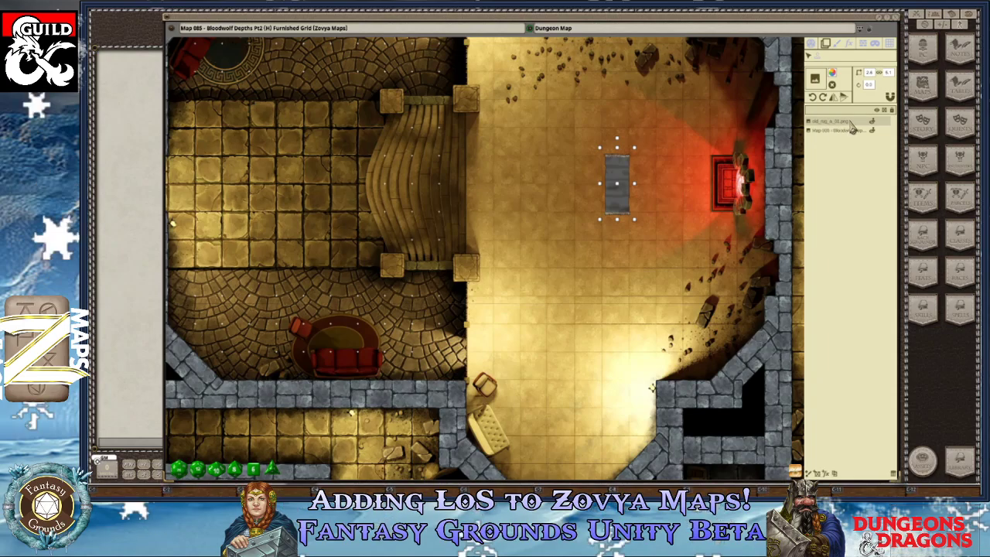
pyautogui.scroll(3, 671, 231)
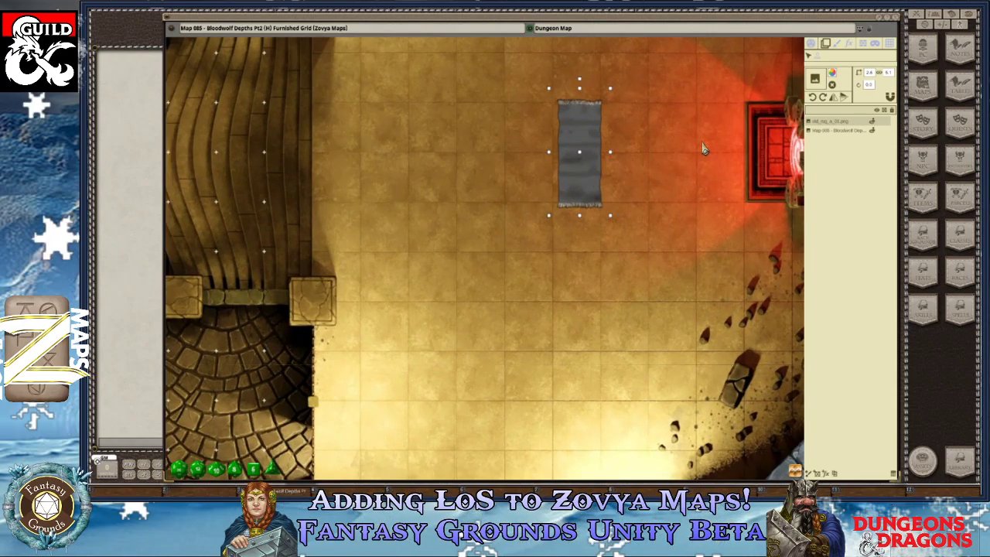
pyautogui.click(832, 131)
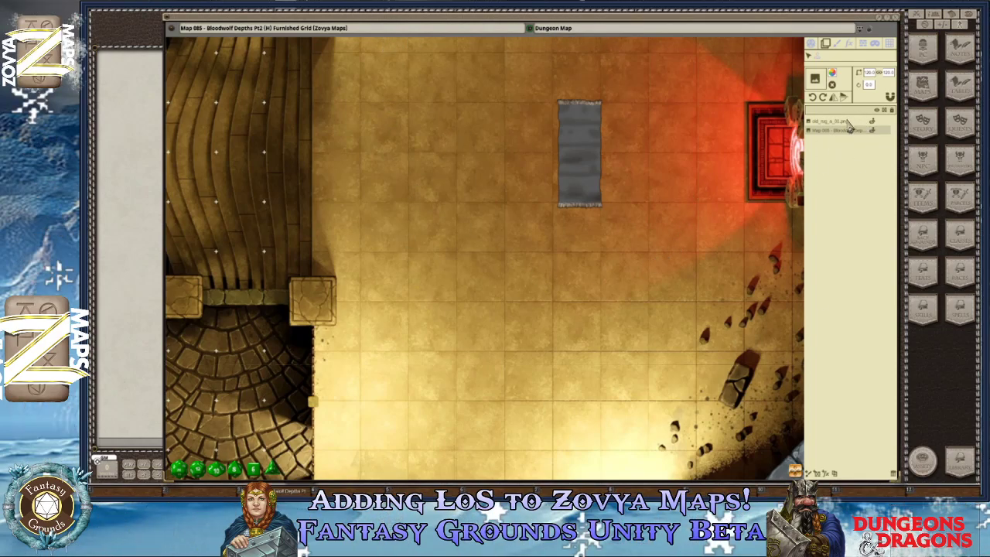
pyautogui.click(848, 121)
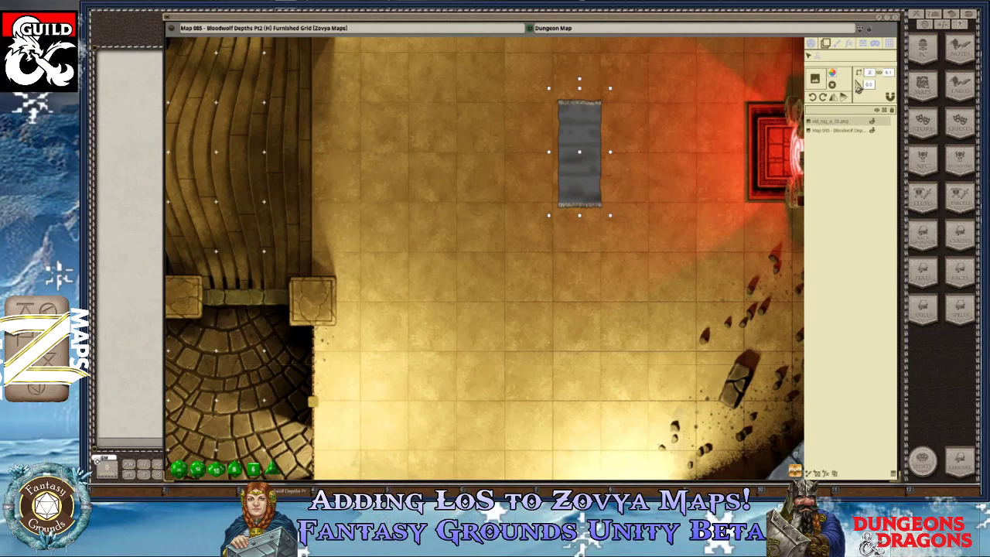
pyautogui.scroll(2, 858, 79)
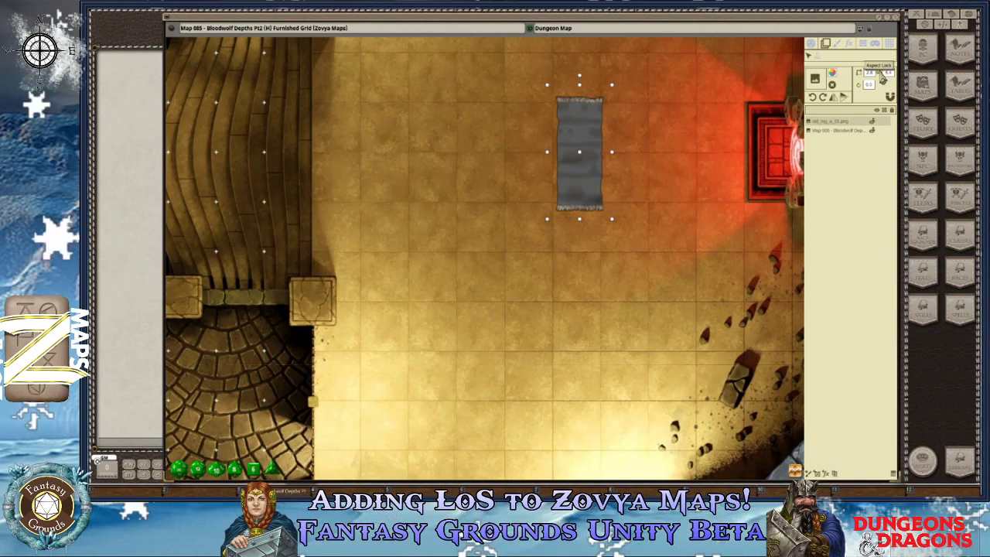
pyautogui.scroll(2, 886, 73)
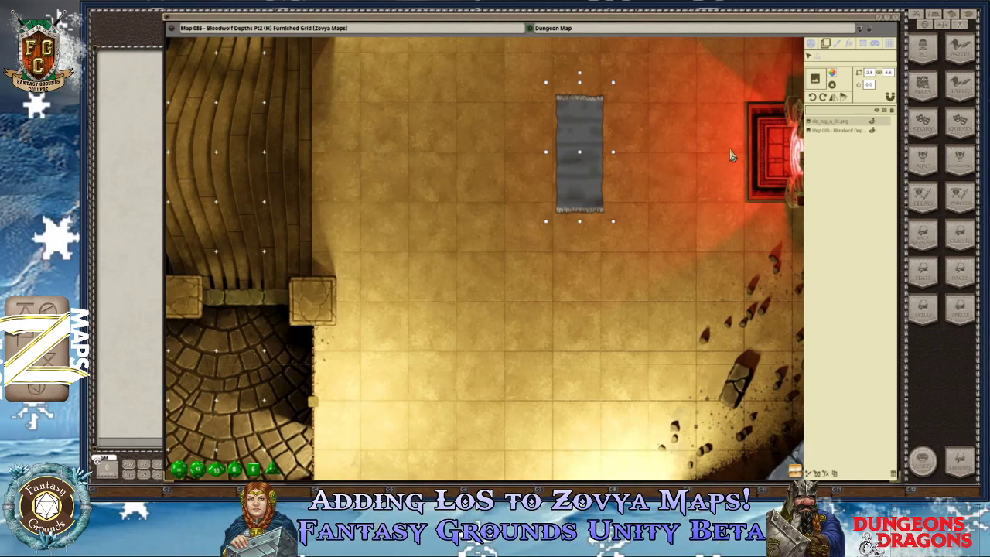
# Rotate the rug to 90 degrees so it lies horizontally.
pyautogui.scroll(-1, 741, 155)
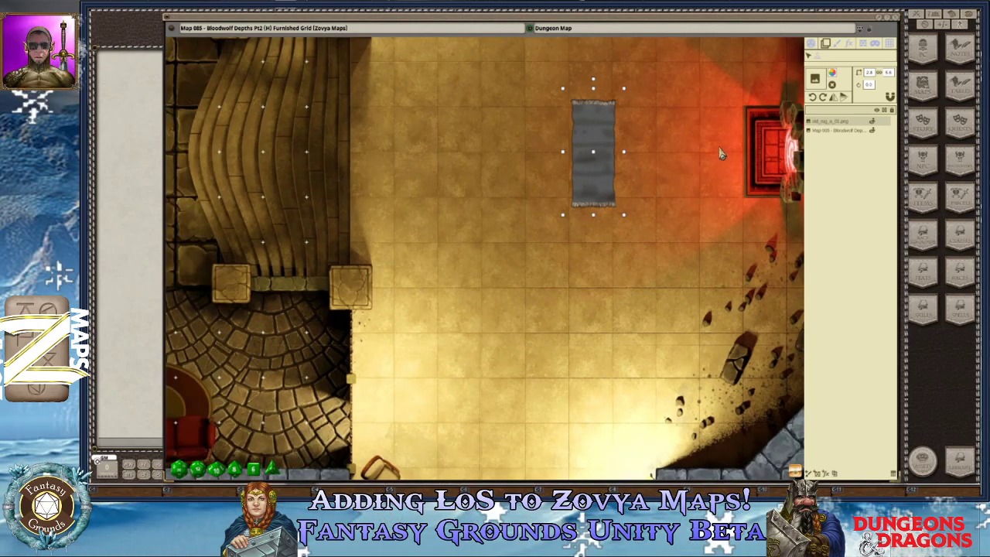
pyautogui.scroll(1, 708, 161)
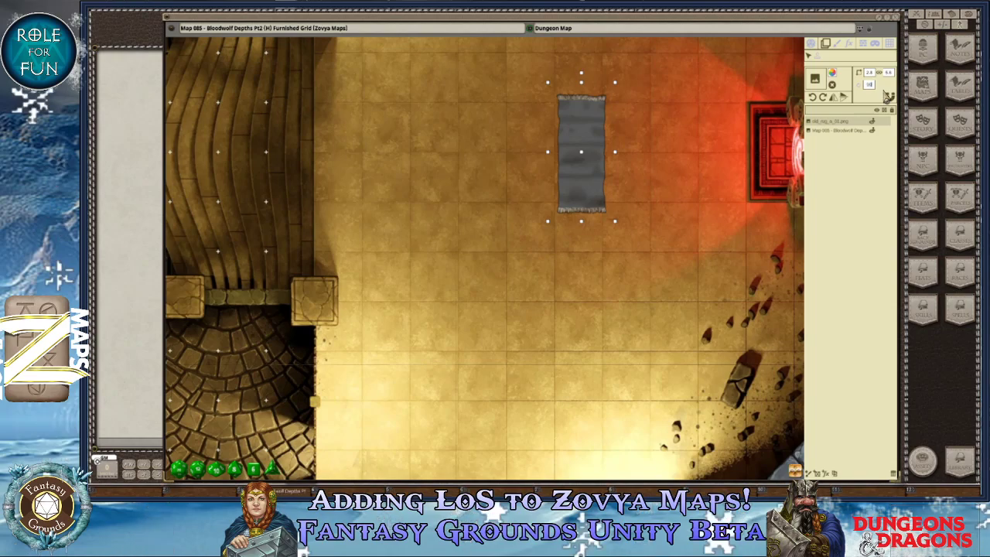
pyautogui.click(888, 96)
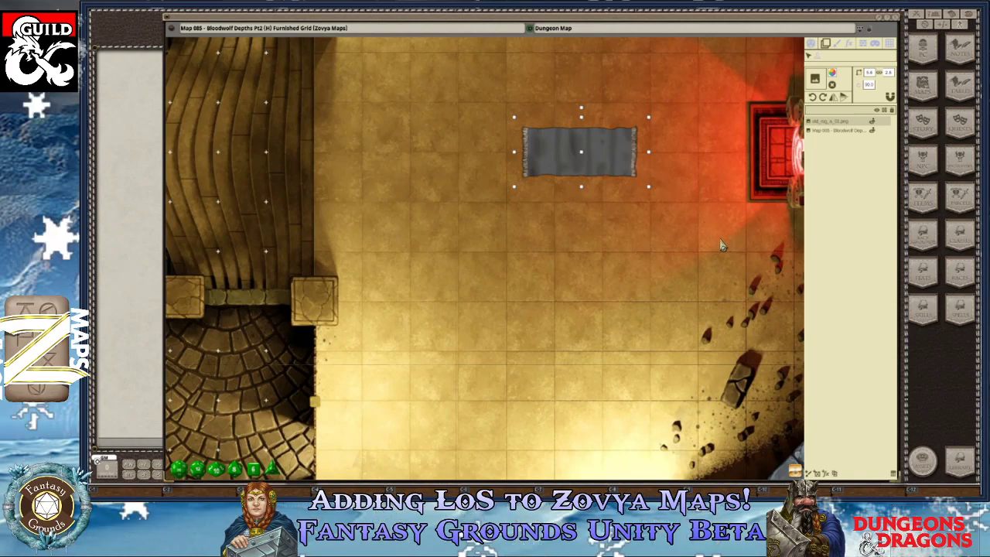
# Move the rug layer across the hall floor to just in front of the red altar and reselect the map layer.
pyautogui.click(585, 154)
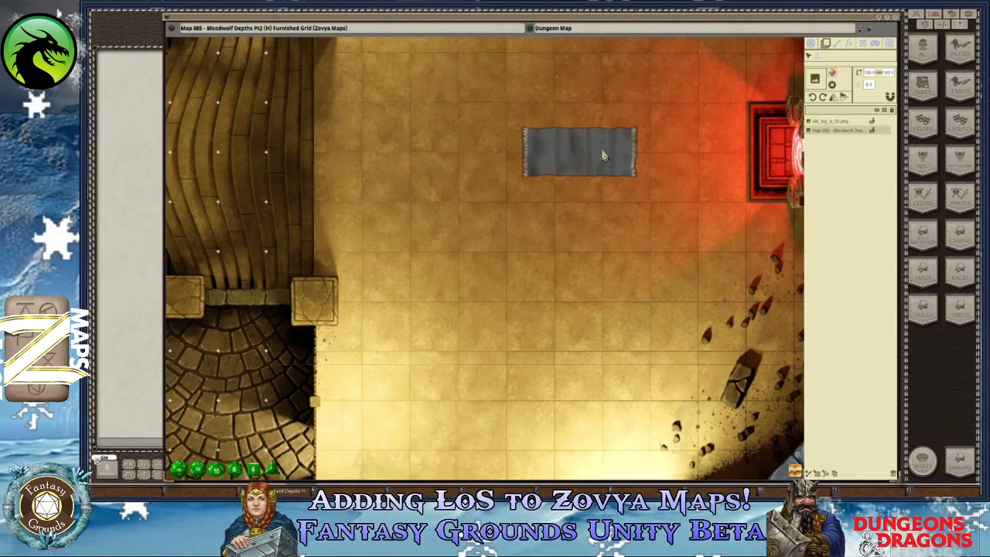
pyautogui.click(846, 133)
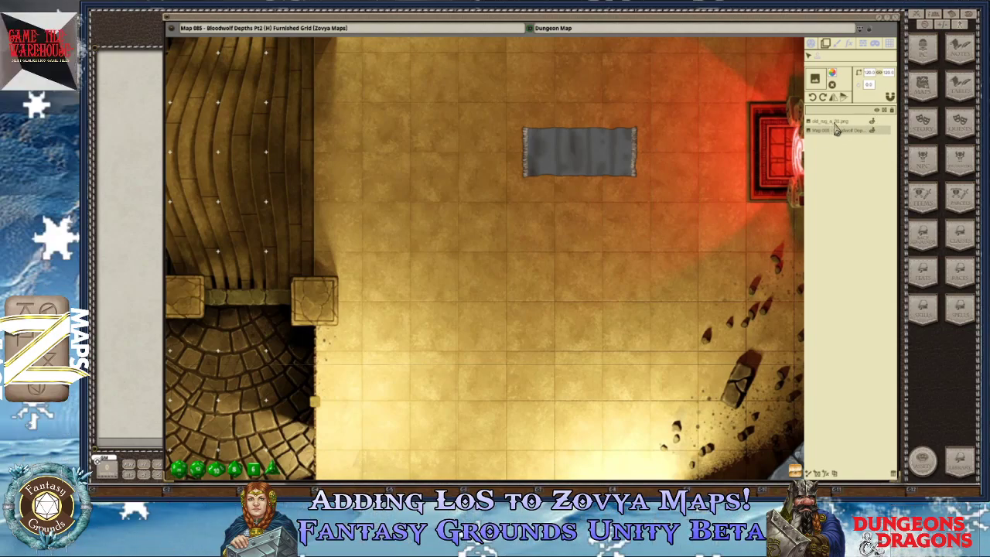
pyautogui.click(837, 125)
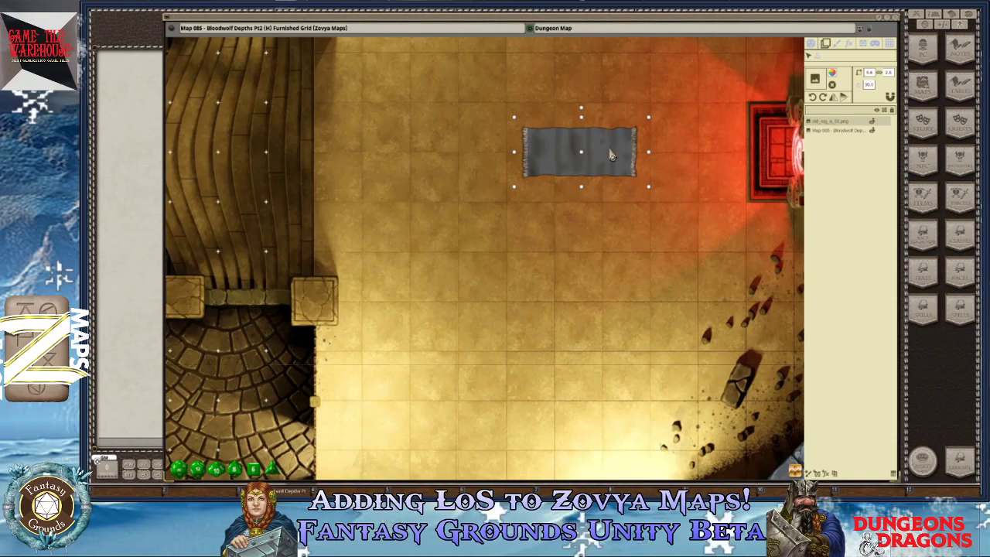
pyautogui.moveTo(578, 158); pyautogui.dragTo(663, 161)
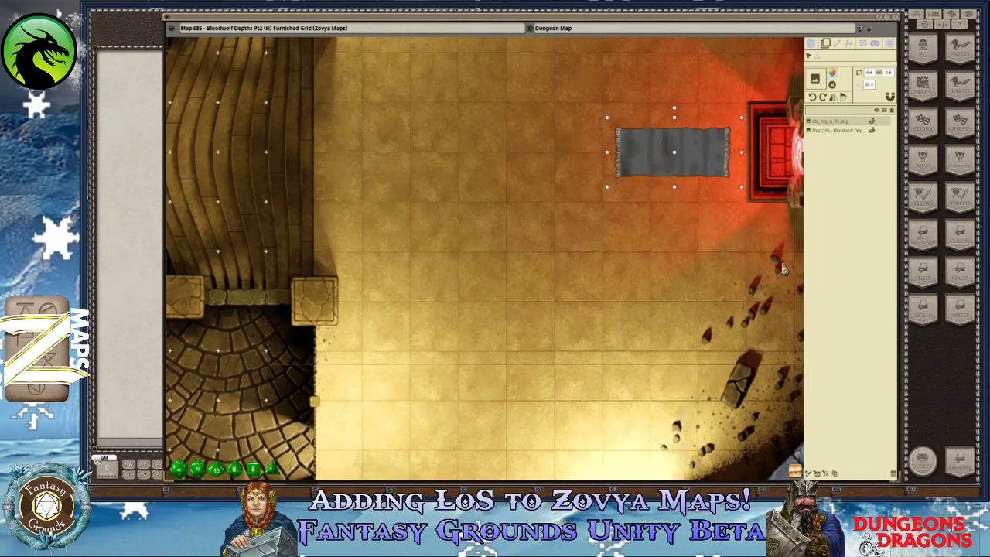
pyautogui.click(850, 132)
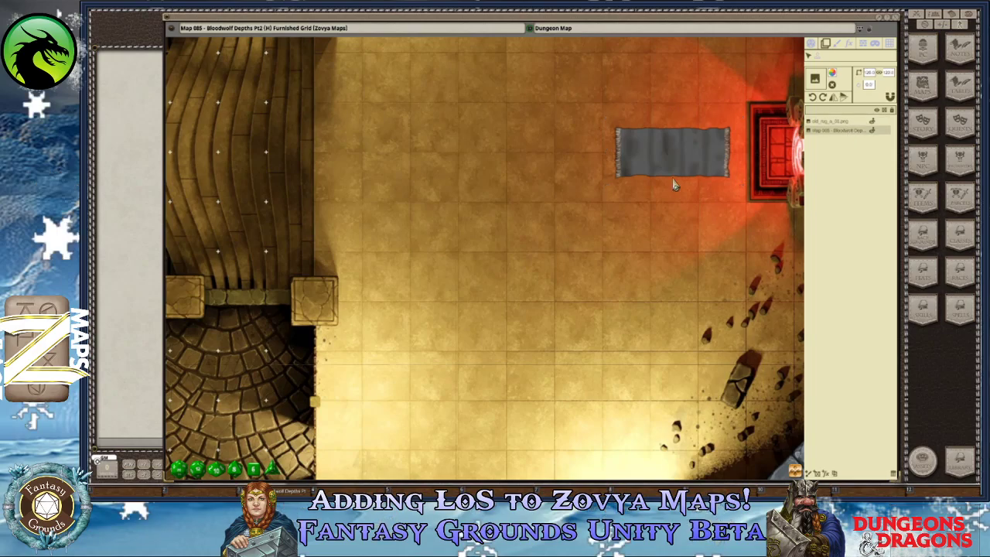
# Search the image assets for blood and look through the matching images.
pyautogui.scroll(-5, 681, 179)
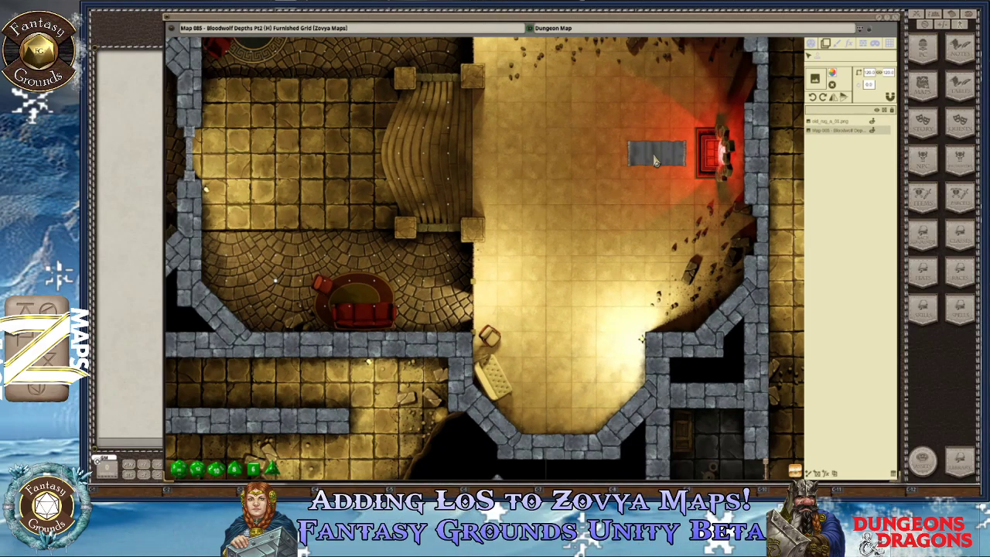
pyautogui.scroll(2, 653, 168)
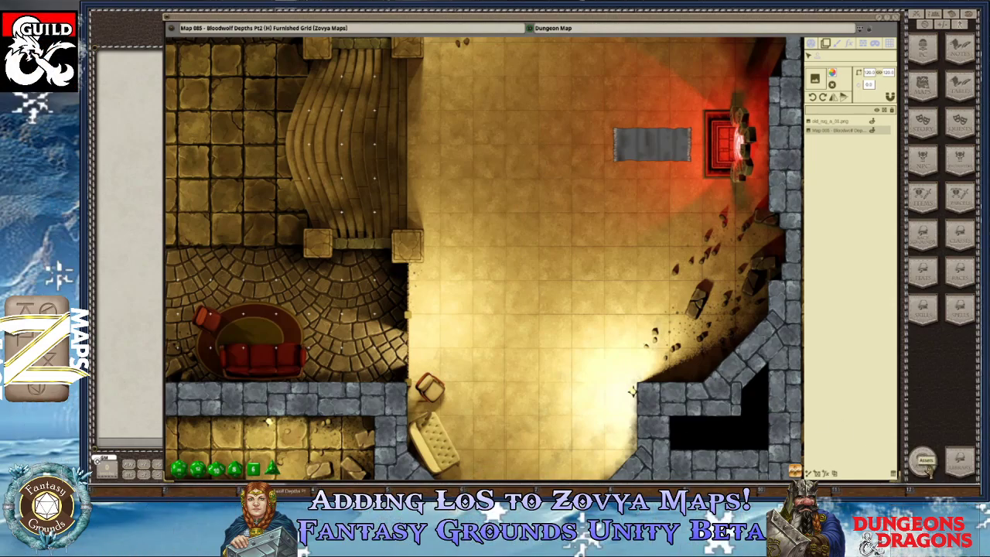
pyautogui.click(926, 462)
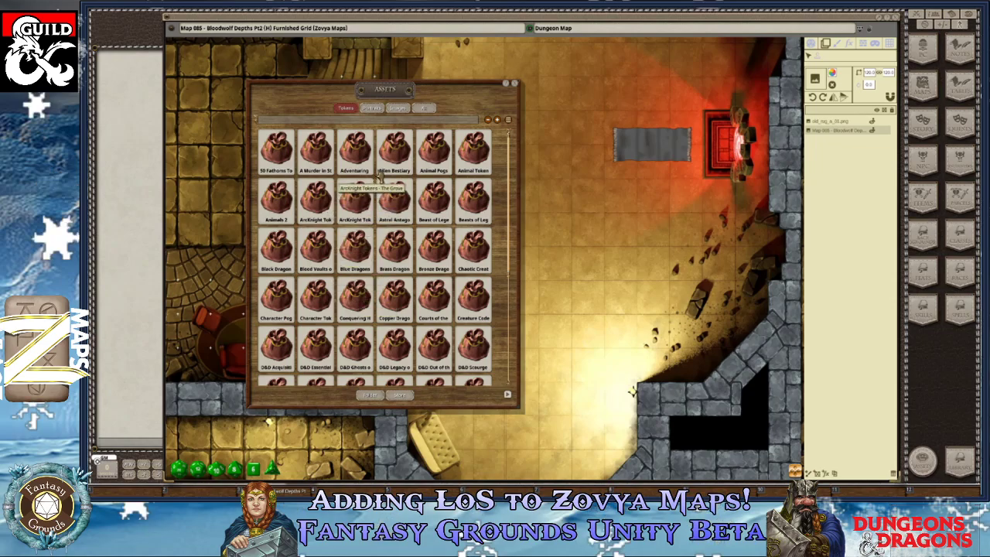
pyautogui.click(397, 109)
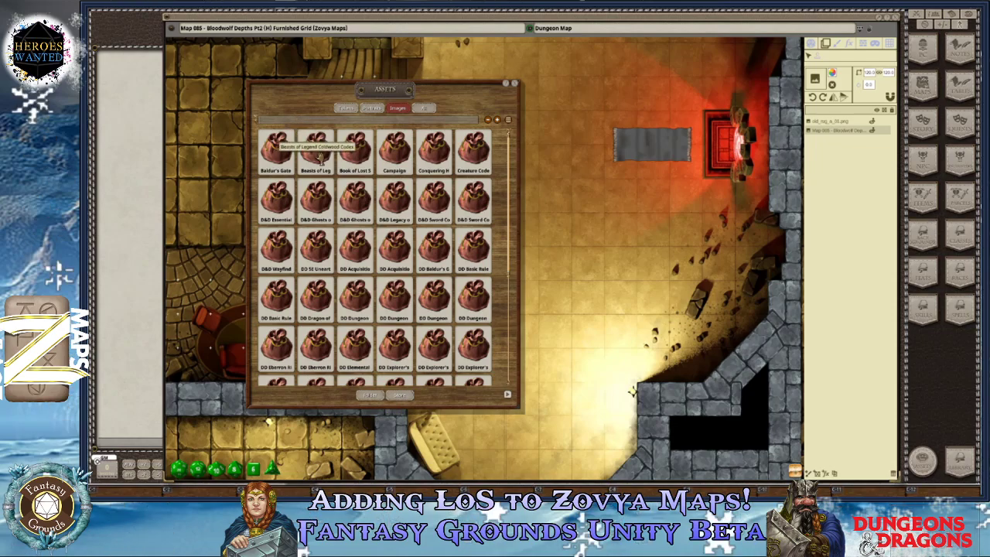
pyautogui.write('blank')
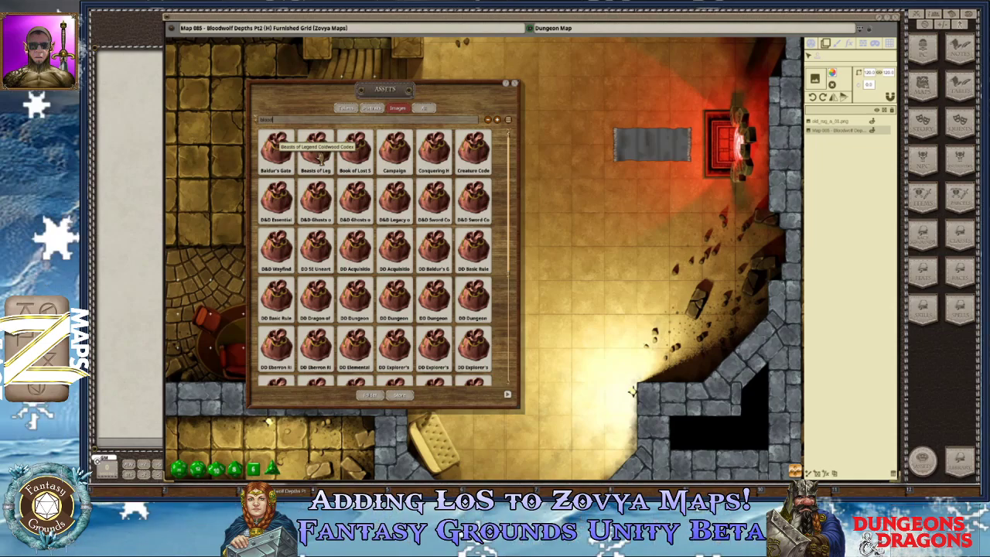
pyautogui.press('Return')
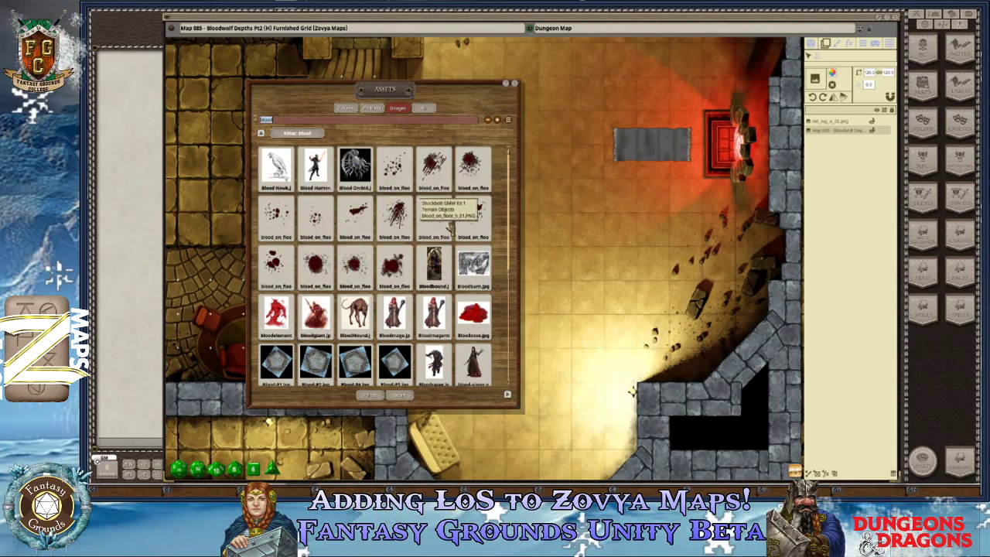
pyautogui.scroll(-1, 413, 297)
pyautogui.scroll(-2, 413, 296)
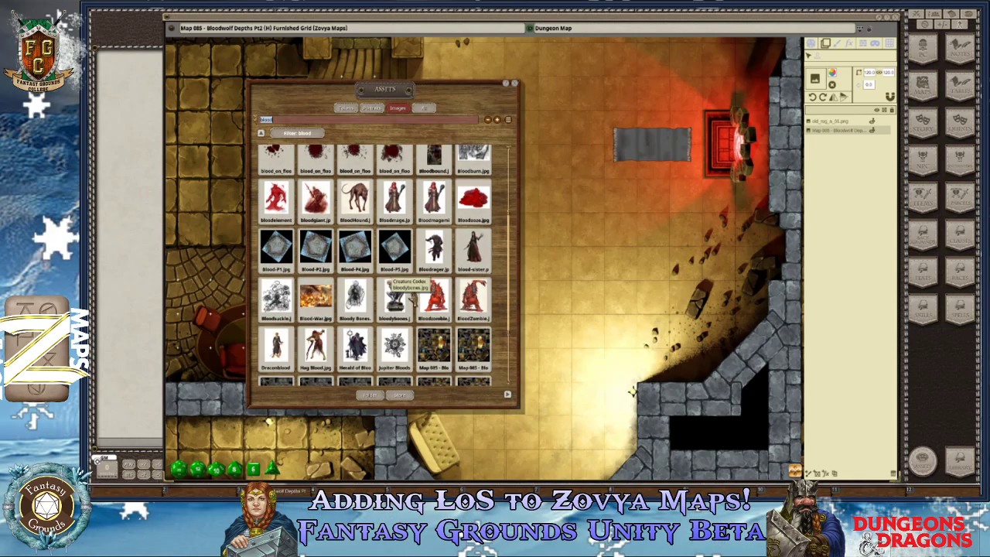
pyautogui.scroll(-1, 352, 333)
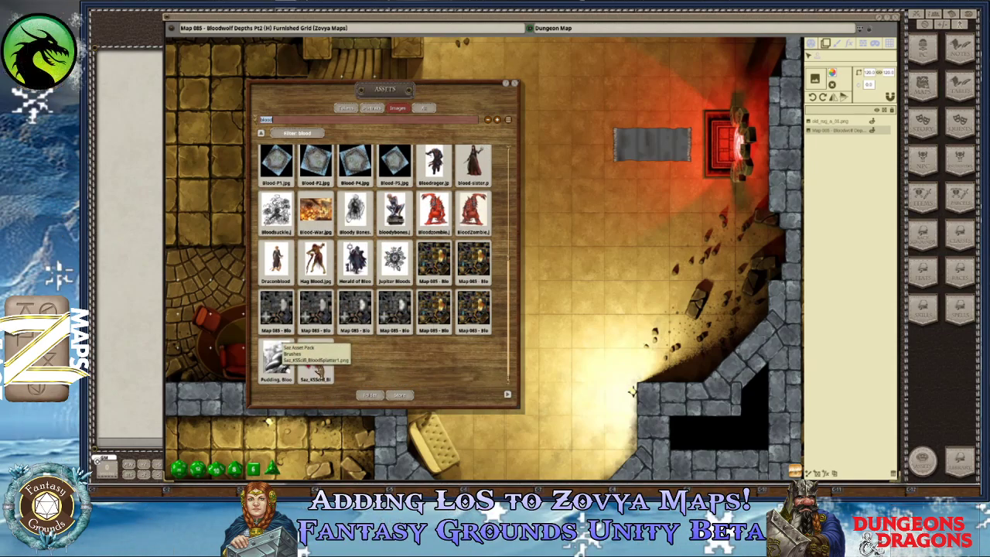
pyautogui.scroll(4, 321, 232)
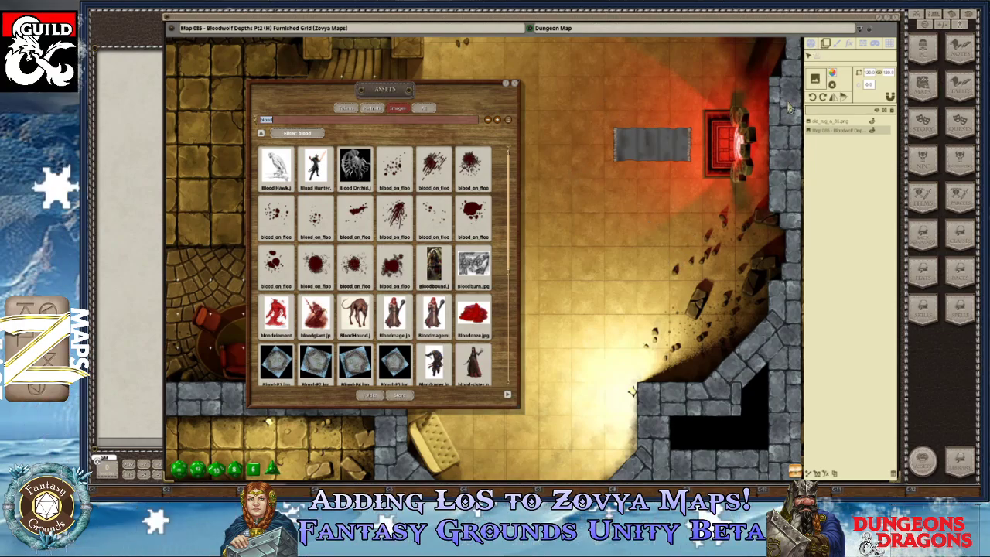
# Load a blood_on_floor splatter image into the layer stamp tool and stamp it on the hall floor between the stairs and the rug.
pyautogui.click(820, 59)
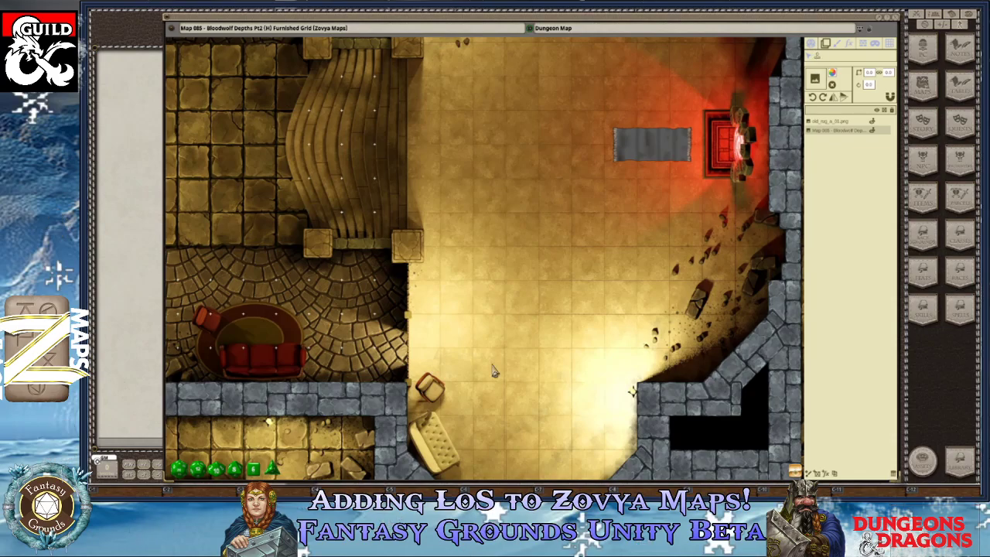
pyautogui.click(923, 462)
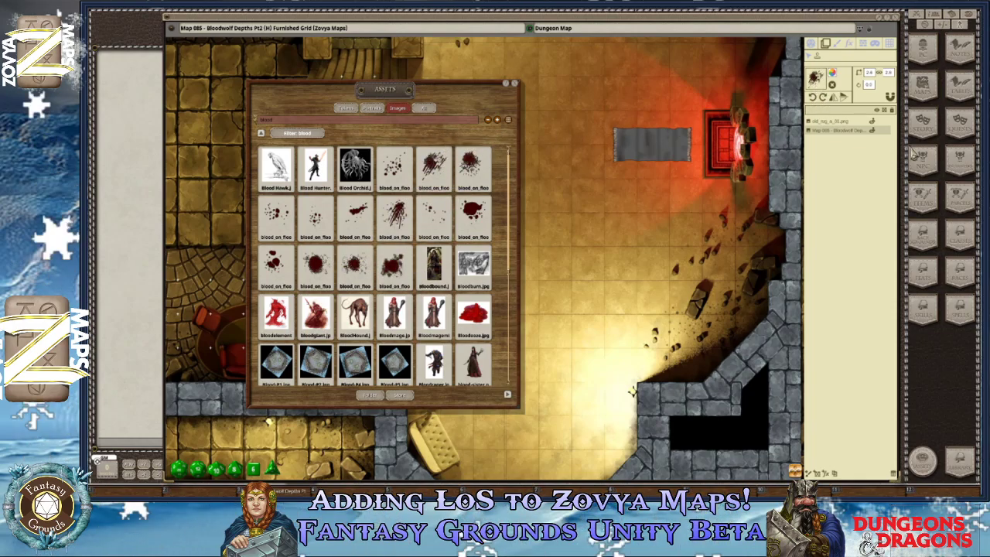
pyautogui.click(514, 82)
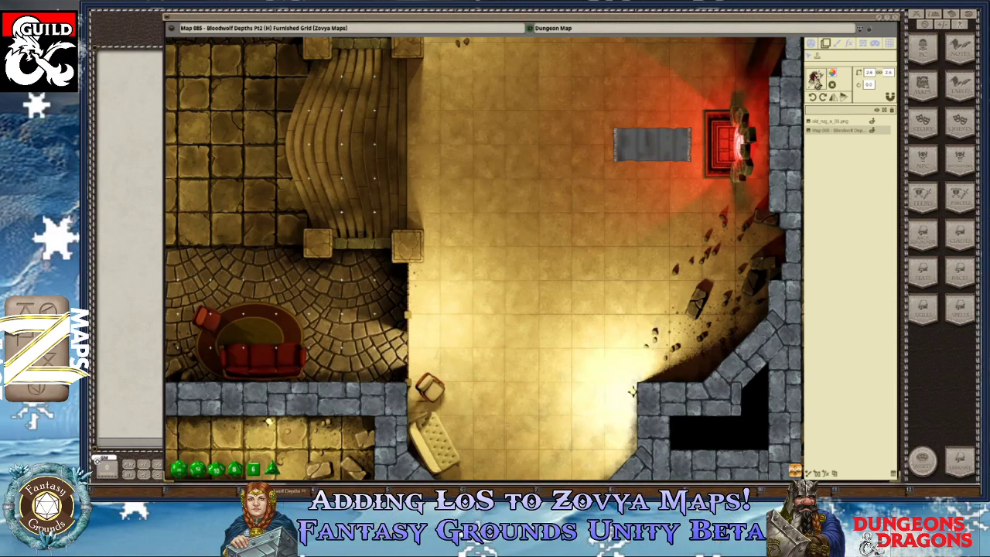
pyautogui.click(531, 151)
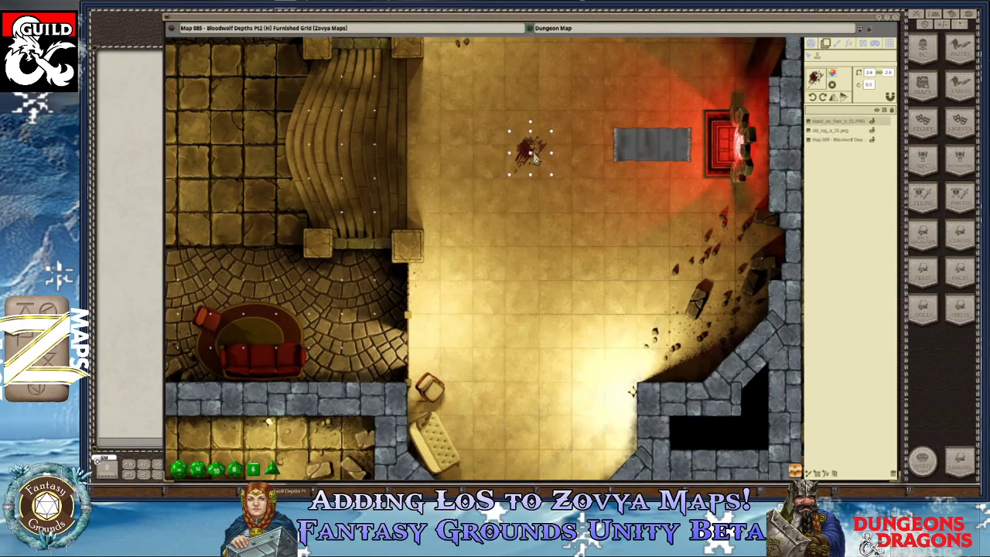
# Try stamping extra blood splatters on the hall floor and remove them again.
pyautogui.click(554, 208)
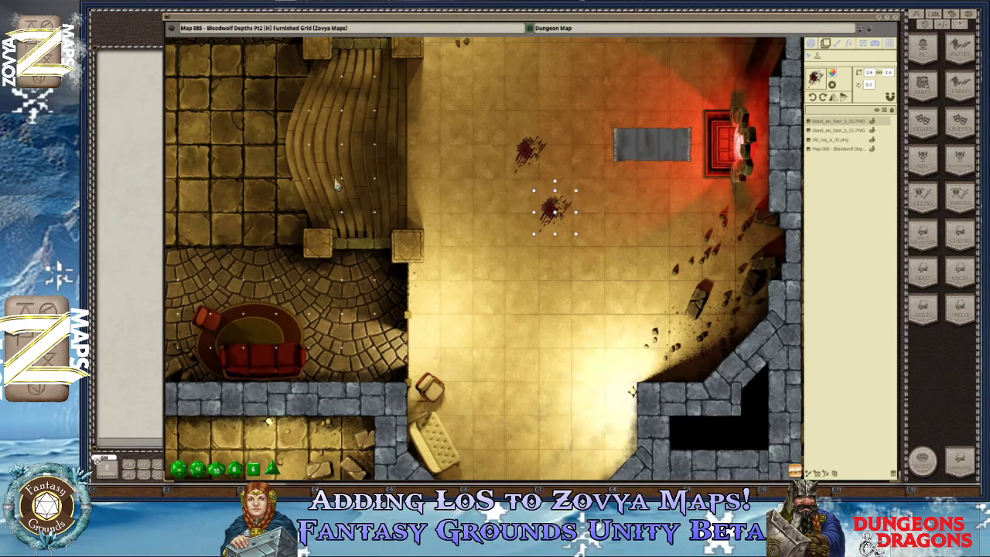
pyautogui.click(523, 144)
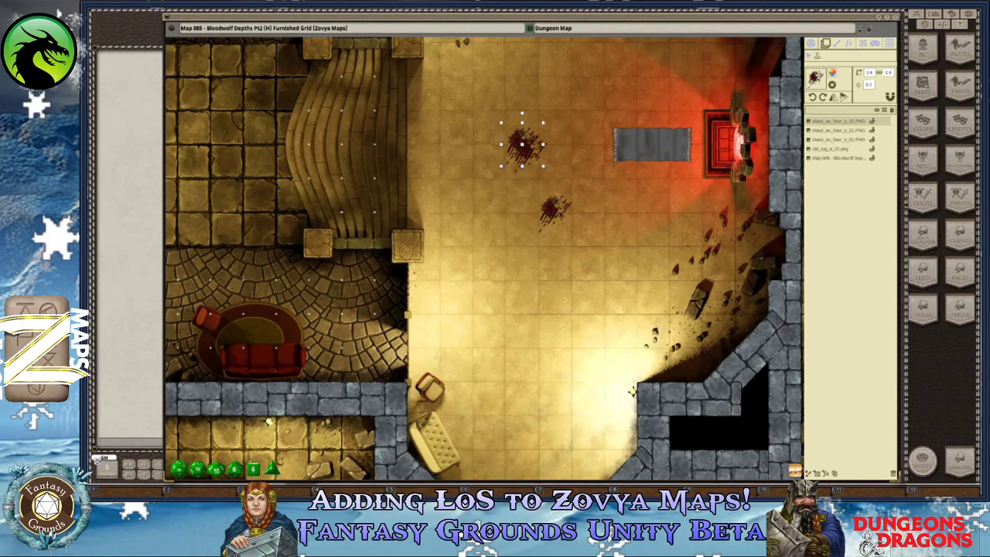
pyautogui.press('Delete')
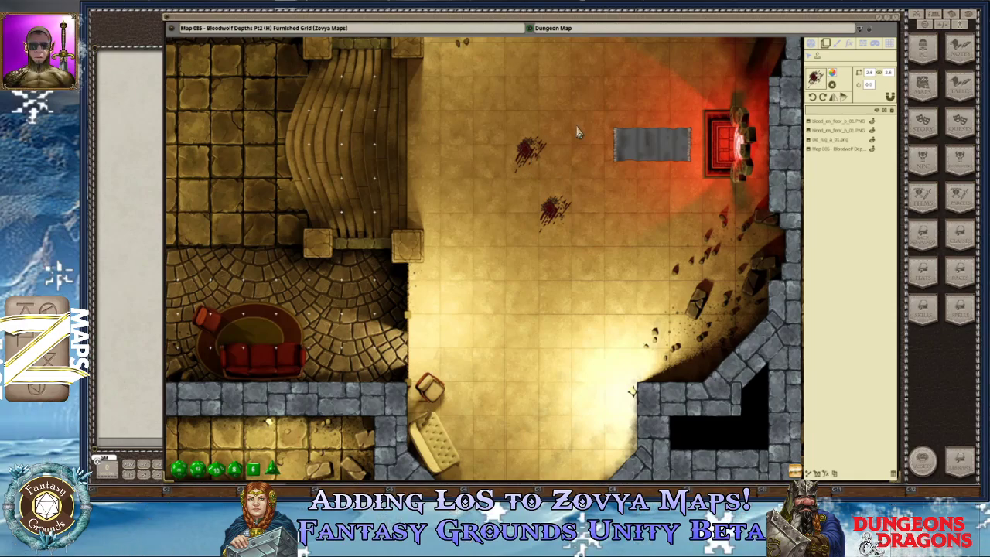
pyautogui.click(564, 213)
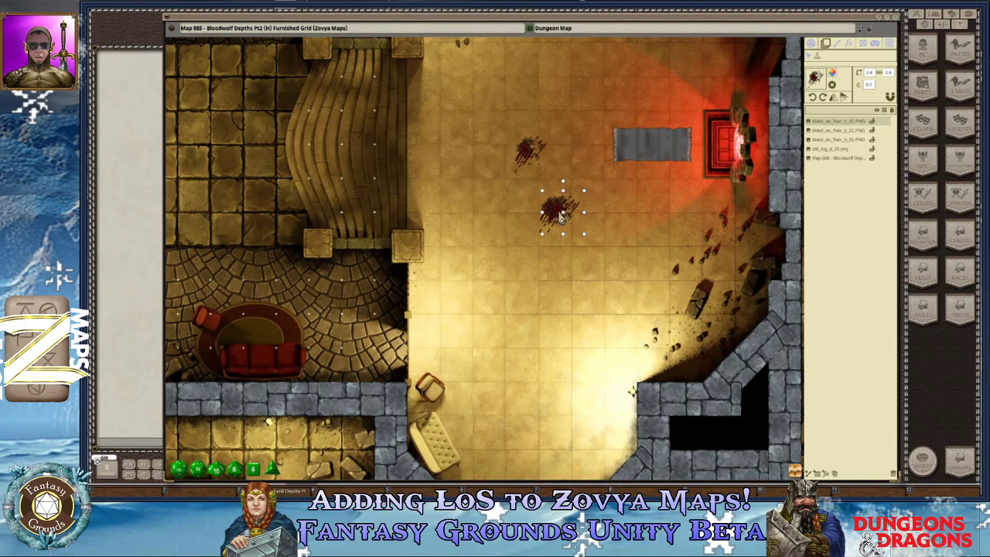
pyautogui.hotkey('ctrl', 'z')
pyautogui.hotkey('ctrl', 'z')
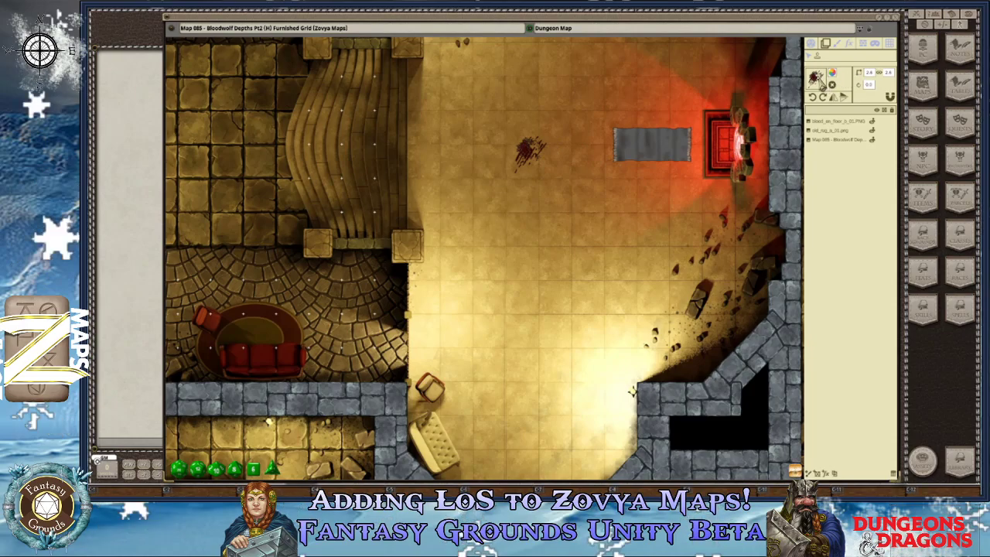
# Try an orange tint for the splatter stamp, place a test splatter southwest of the rug and delete it.
pyautogui.click(834, 81)
pyautogui.click(522, 224)
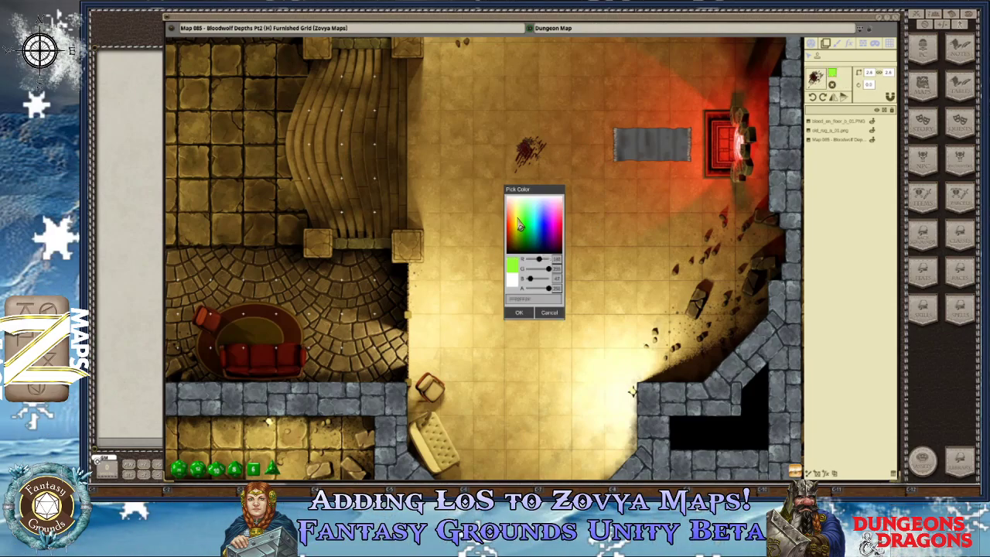
pyautogui.click(530, 224)
pyautogui.moveTo(539, 220); pyautogui.dragTo(518, 240)
pyautogui.moveTo(550, 269); pyautogui.dragTo(556, 252)
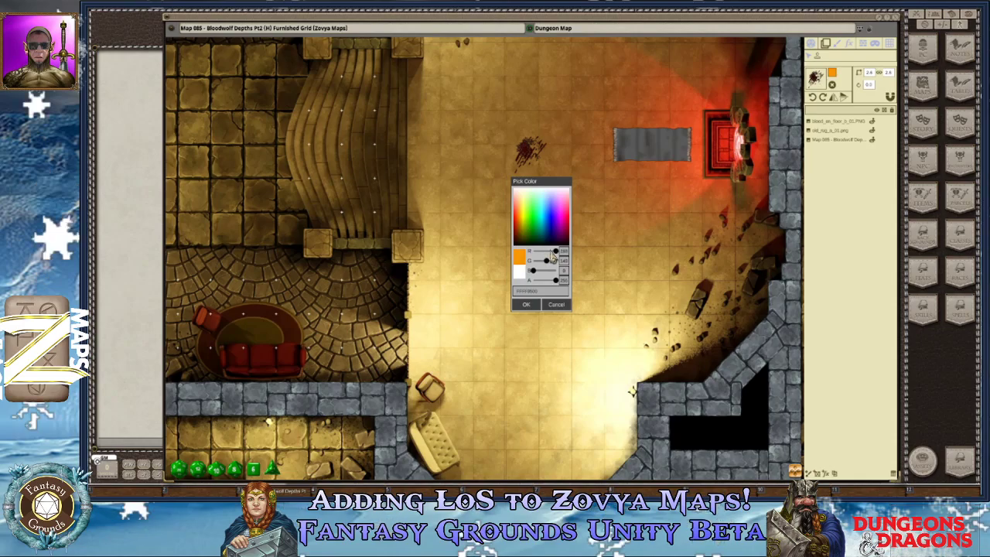
pyautogui.click(526, 306)
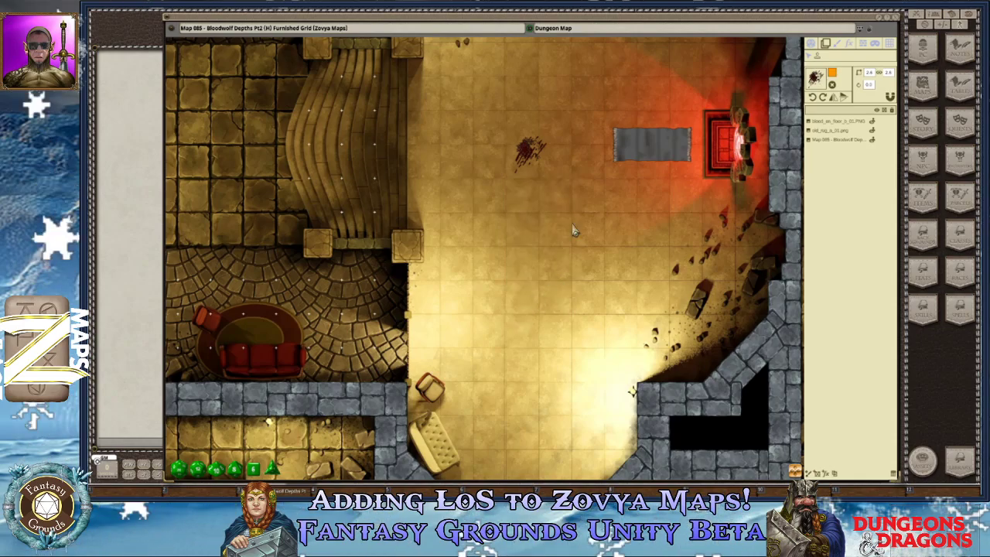
pyautogui.click(573, 224)
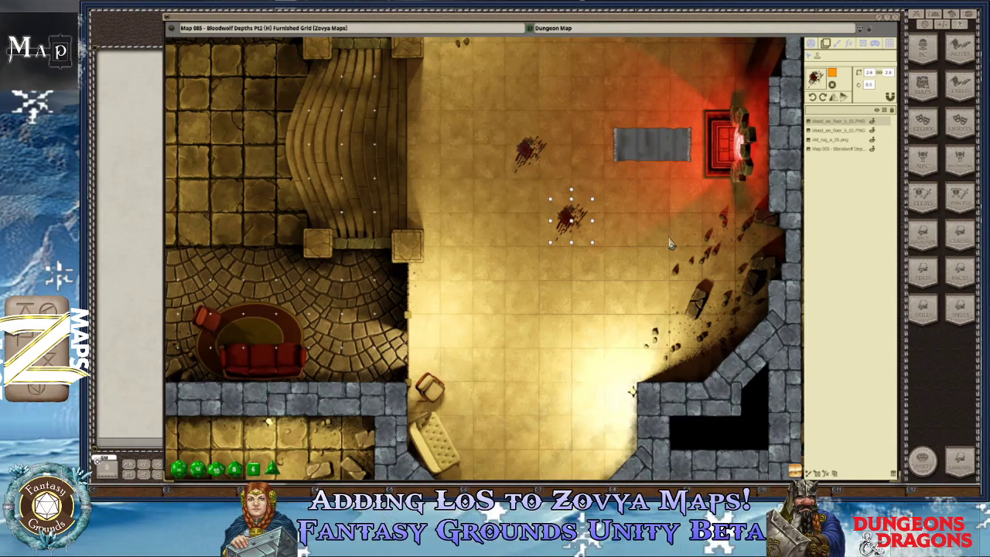
pyautogui.press('Delete')
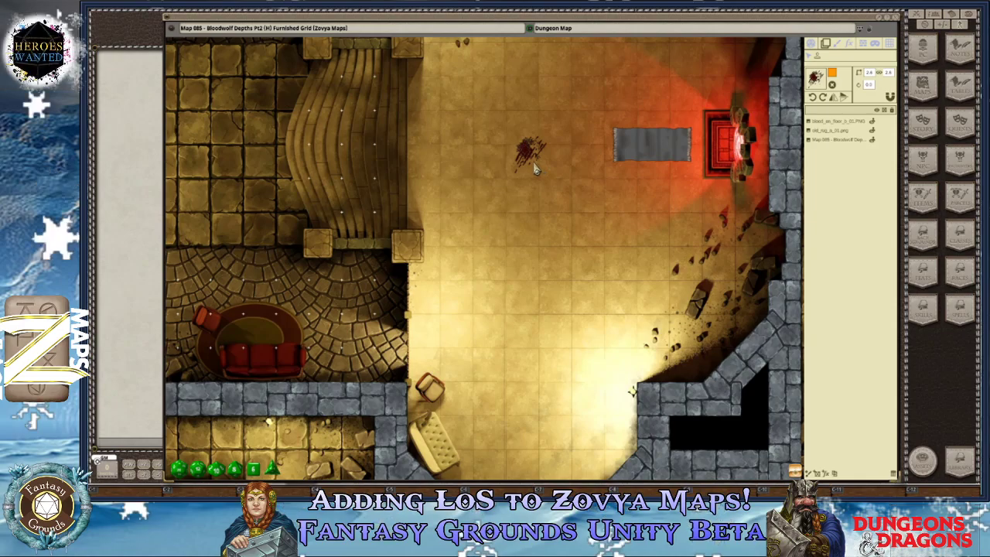
# Select the blood splatter layer, rotate it to about 204 degrees and enlarge it to about 3.4 wide.
pyautogui.click(808, 60)
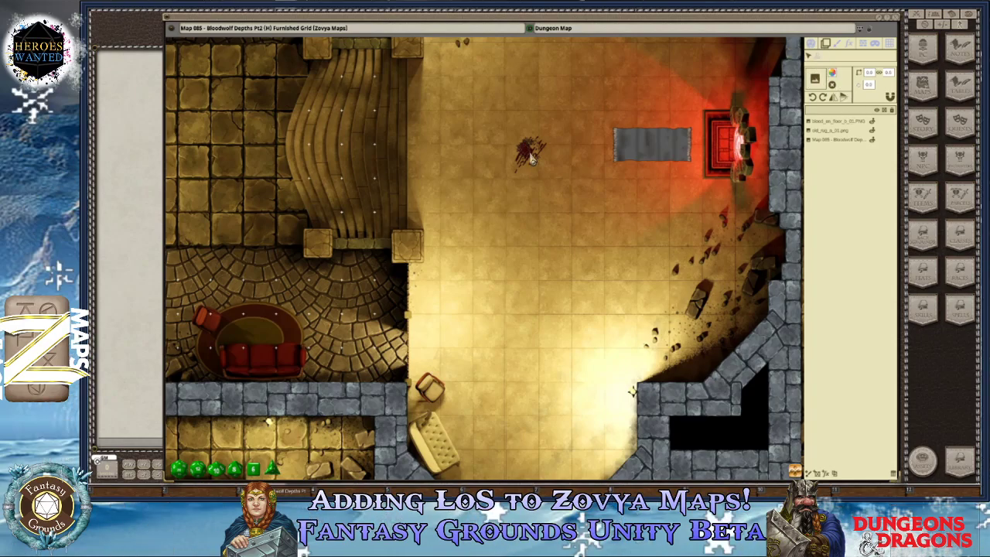
pyautogui.click(848, 140)
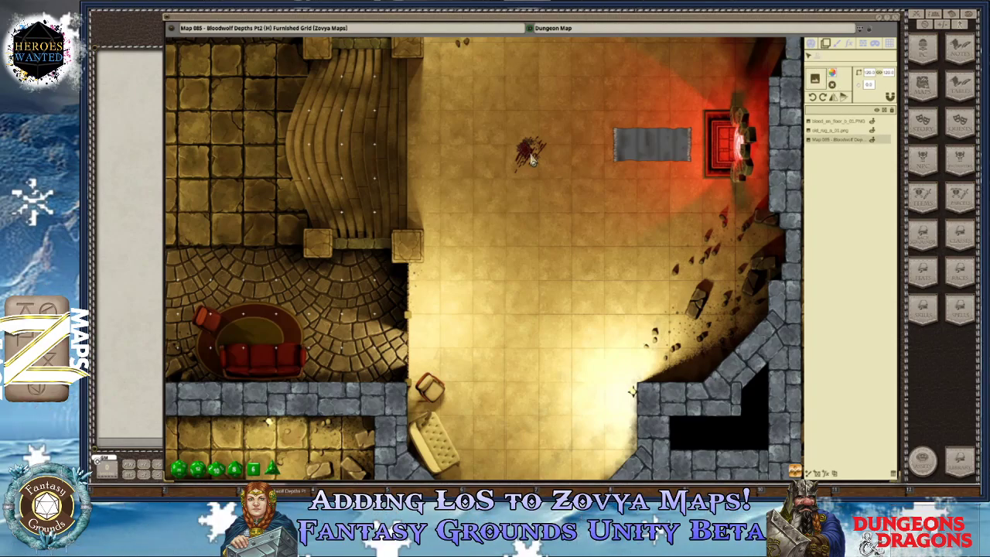
pyautogui.click(849, 122)
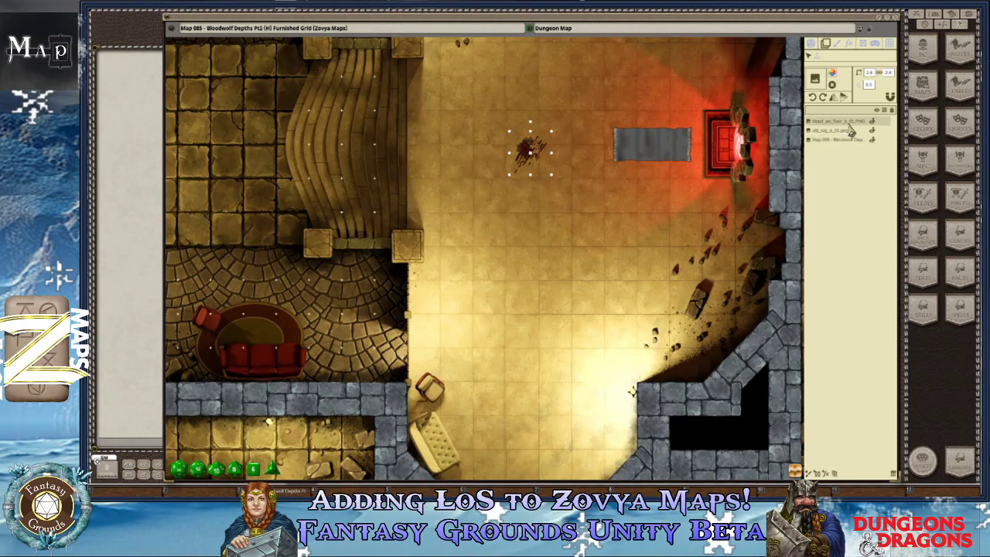
pyautogui.click(539, 133)
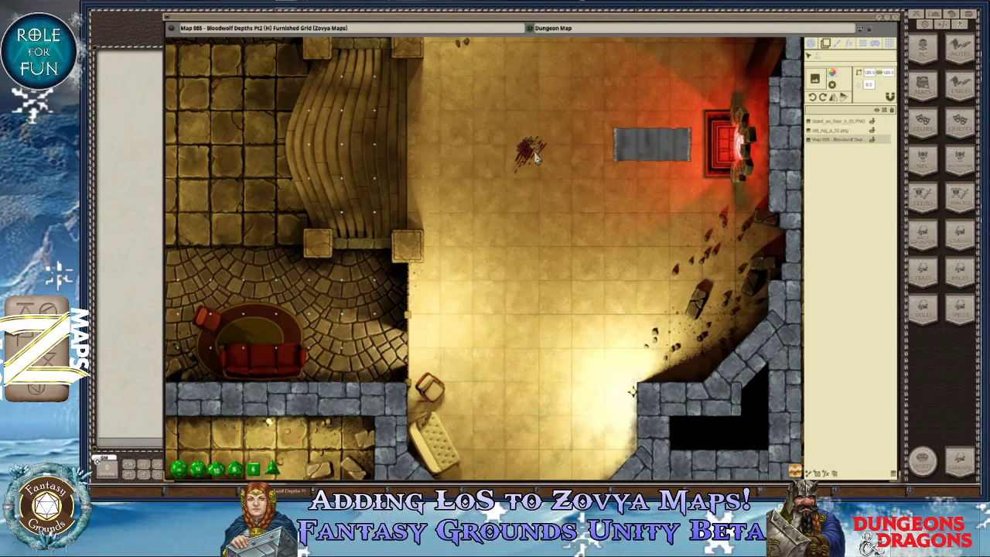
pyautogui.click(836, 122)
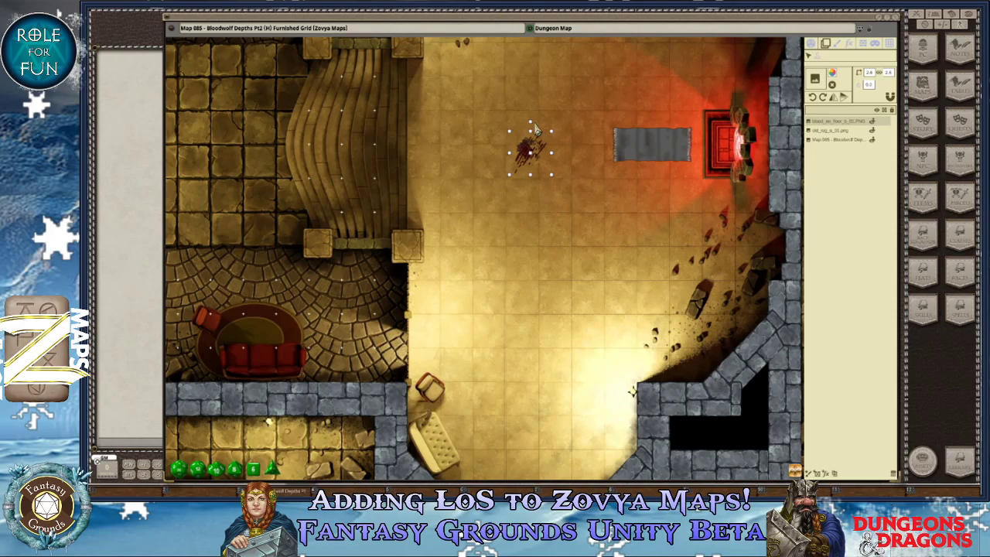
pyautogui.moveTo(582, 155); pyautogui.dragTo(519, 126)
pyautogui.moveTo(564, 161); pyautogui.dragTo(526, 191)
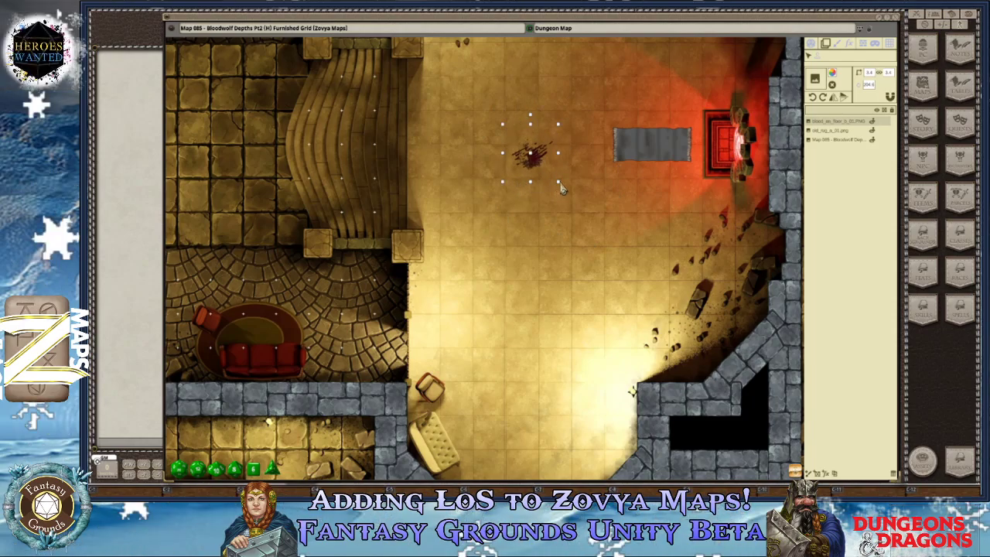
# Enlarge the blood splatter to a width of 4.5 with its proportions kept and reselect the map layer.
pyautogui.moveTo(570, 204); pyautogui.dragTo(570, 194)
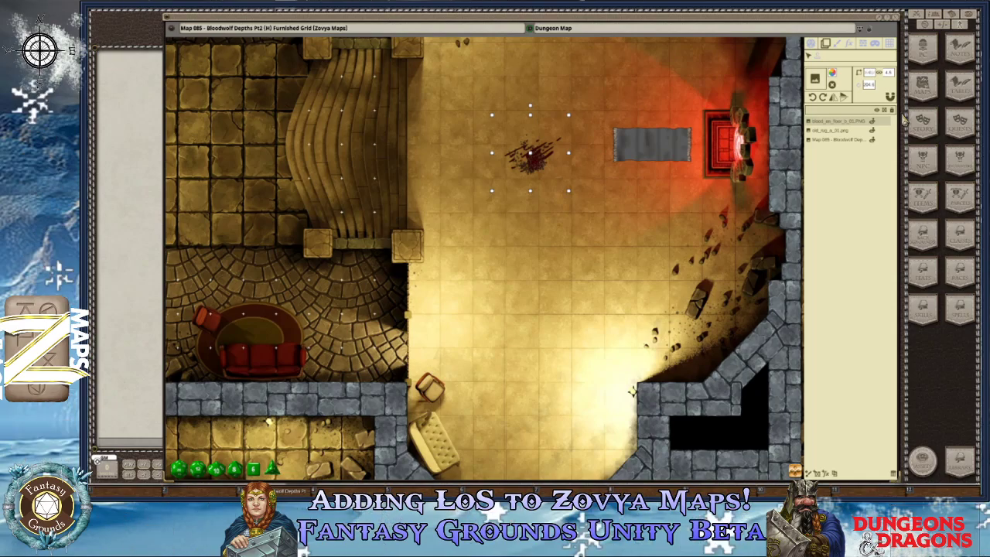
pyautogui.write('.5')
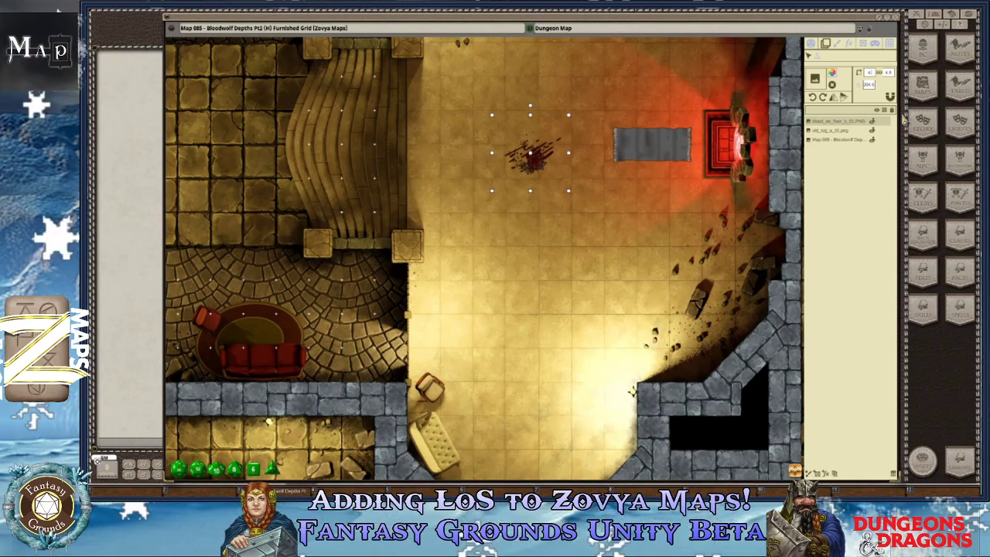
pyautogui.press('Return')
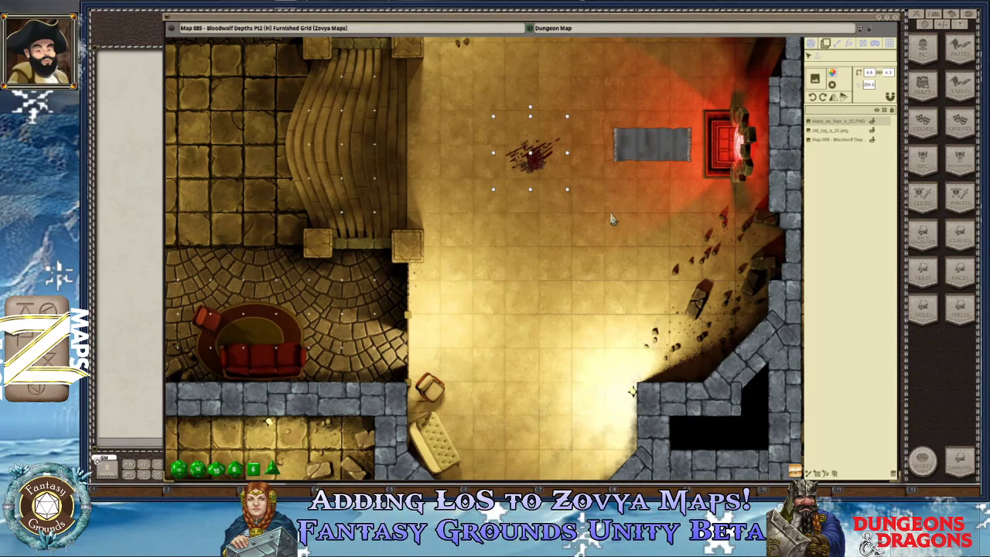
pyautogui.click(581, 180)
pyautogui.scroll(-2, 581, 174)
pyautogui.scroll(1, 496, 215)
pyautogui.scroll(2, 496, 215)
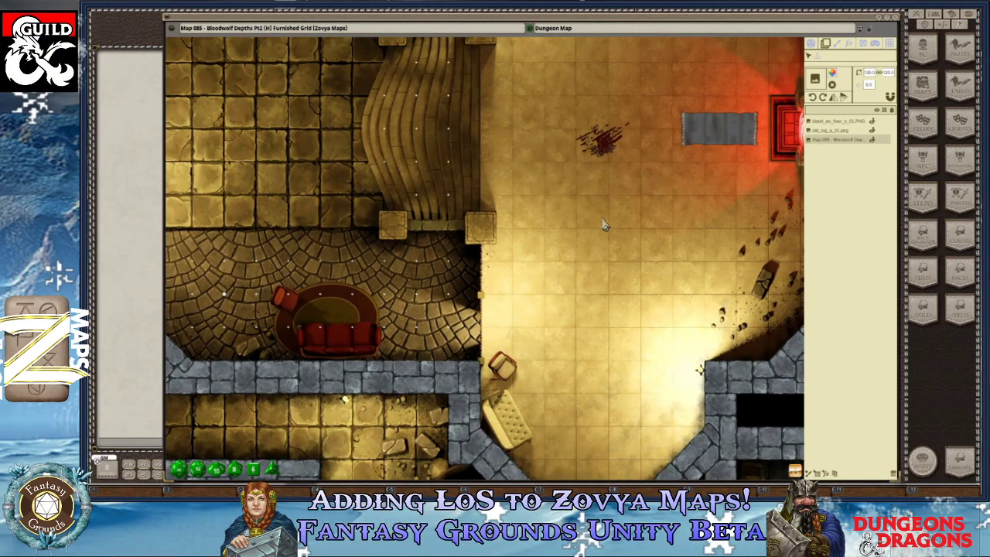
pyautogui.scroll(2, 611, 229)
pyautogui.scroll(-2, 611, 229)
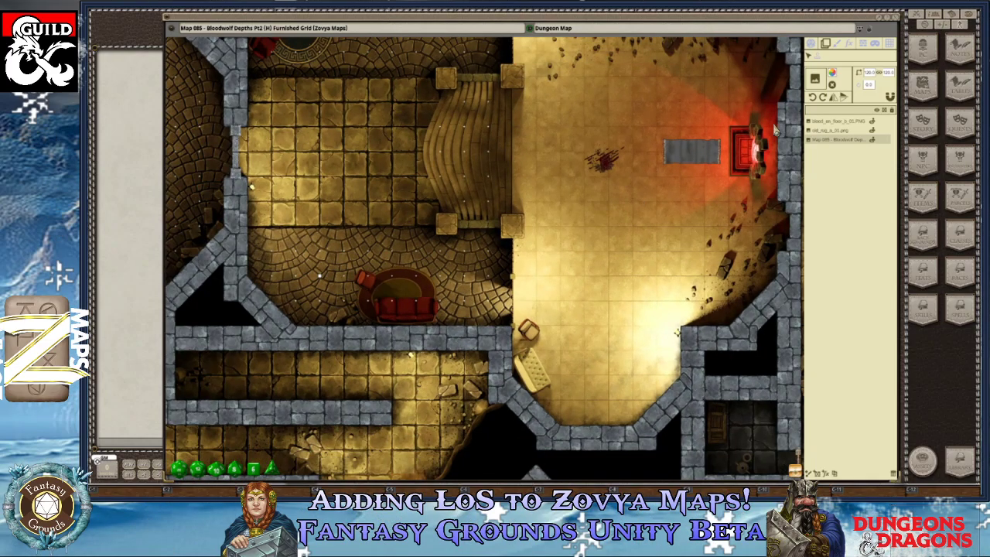
pyautogui.scroll(1, 603, 194)
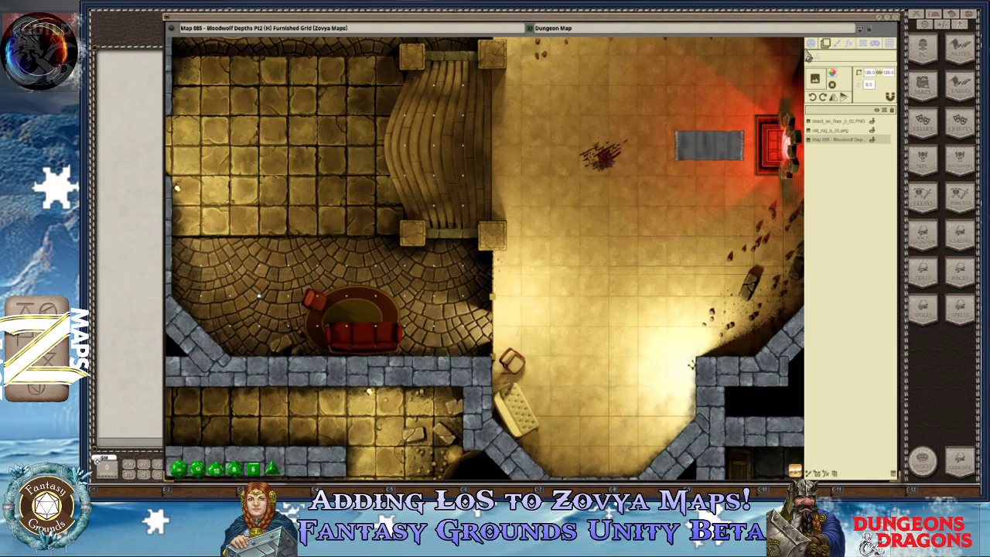
# Turn on the map's grid with a cell size of 100 by 100 and check it against the tiled floor beside the stairs.
pyautogui.click(892, 45)
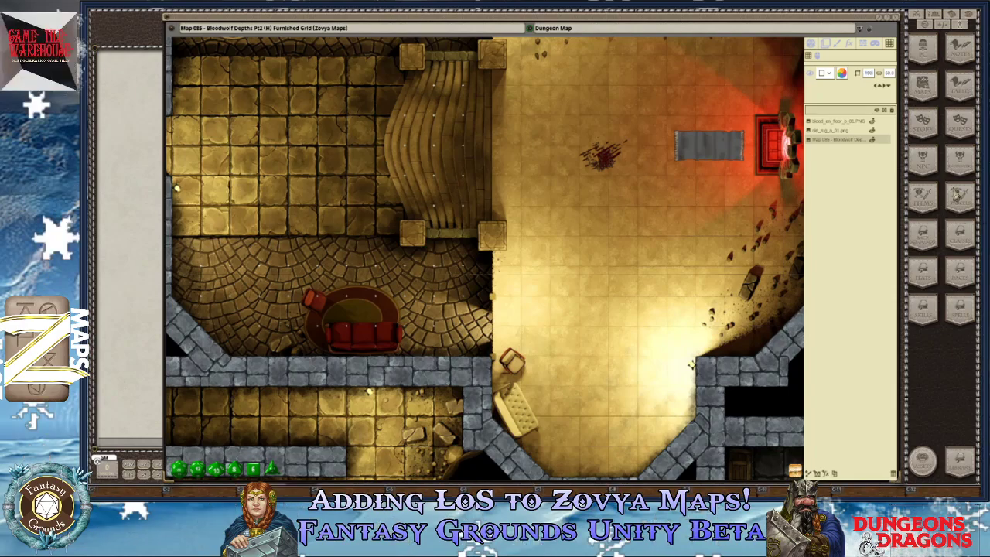
pyautogui.click(892, 71)
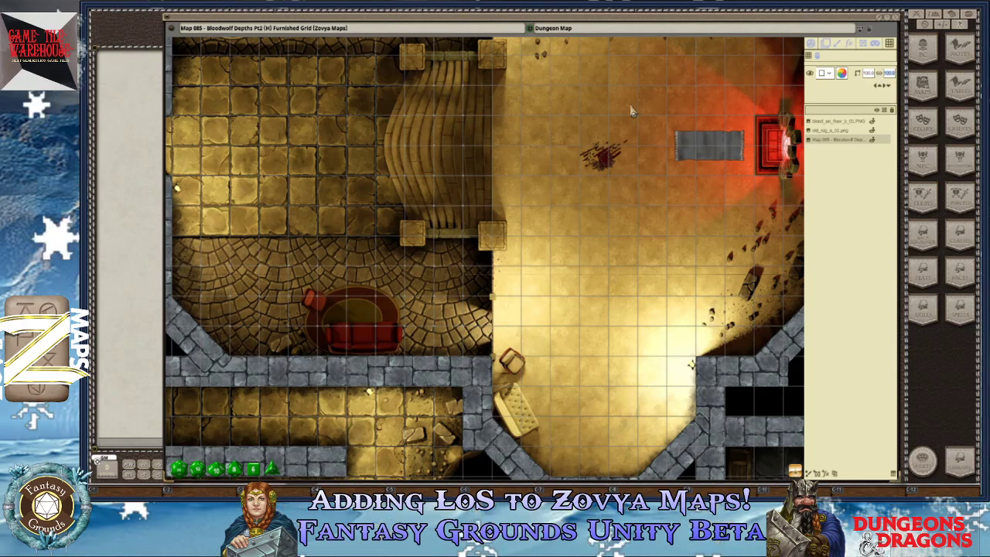
pyautogui.scroll(5, 371, 186)
pyautogui.scroll(3, 371, 185)
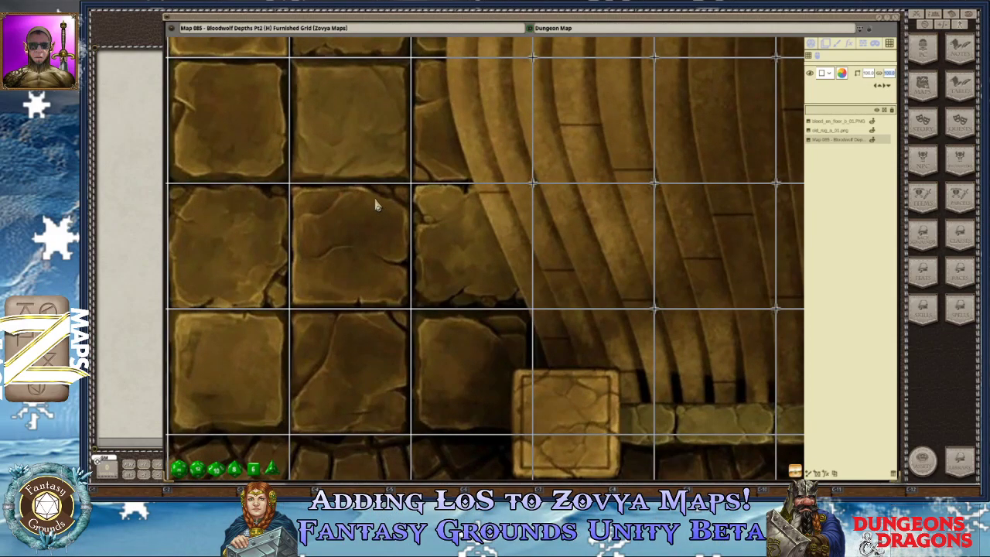
pyautogui.scroll(-4, 378, 205)
pyautogui.scroll(-4, 377, 201)
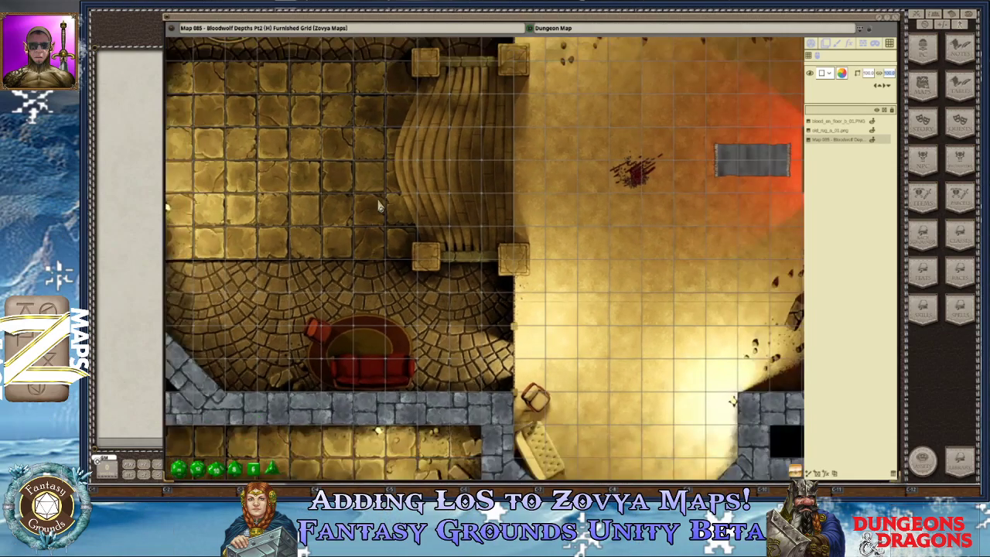
# Examine how the grid lines match the map's printed squares across the large hall floor near the stair pillars.
pyautogui.scroll(3, 714, 306)
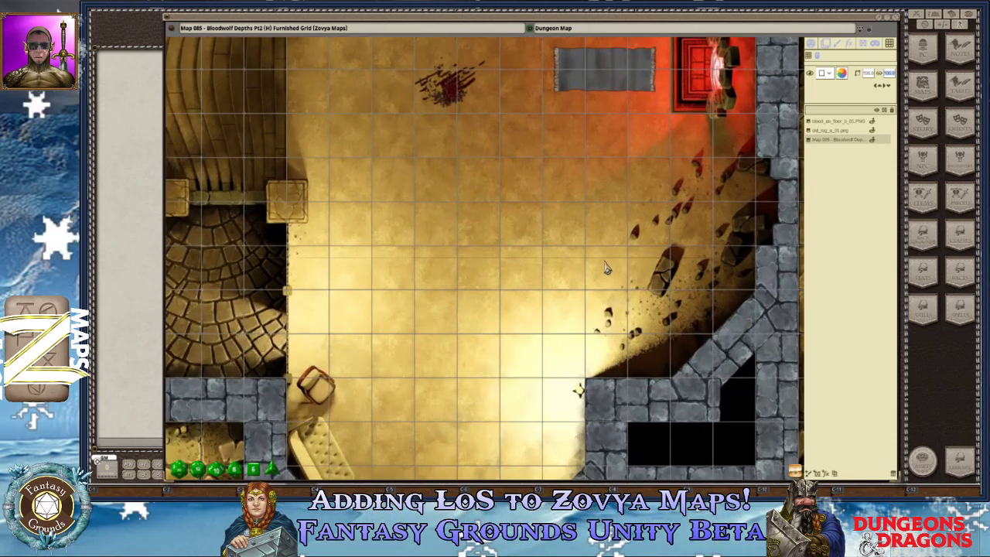
pyautogui.scroll(-2, 384, 209)
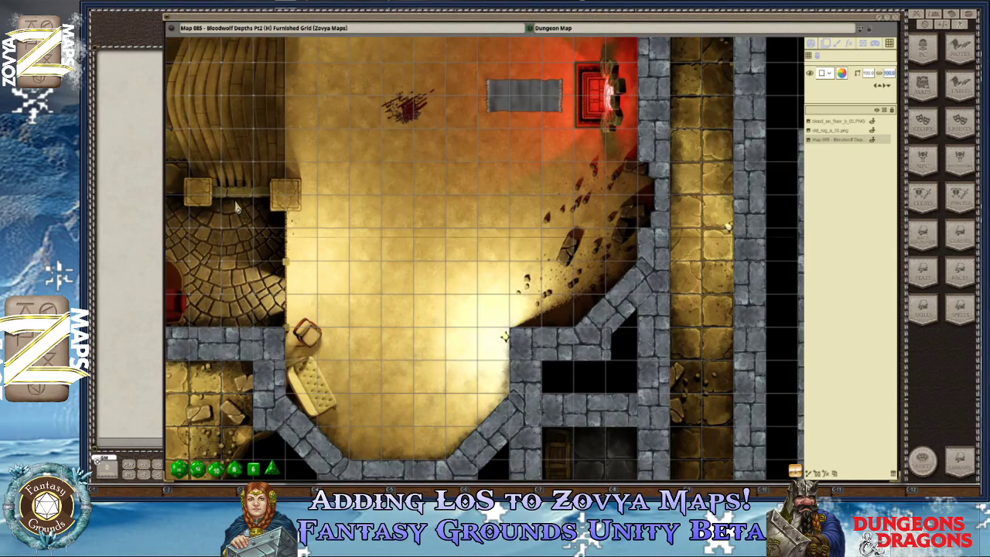
pyautogui.scroll(8, 356, 162)
pyautogui.scroll(1, 367, 161)
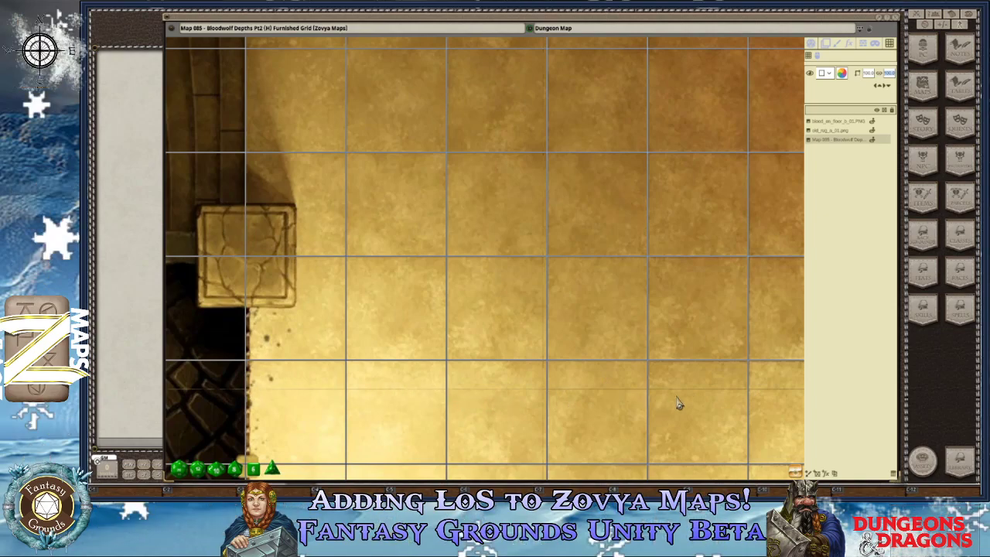
pyautogui.scroll(-1, 581, 257)
pyautogui.scroll(-3, 580, 258)
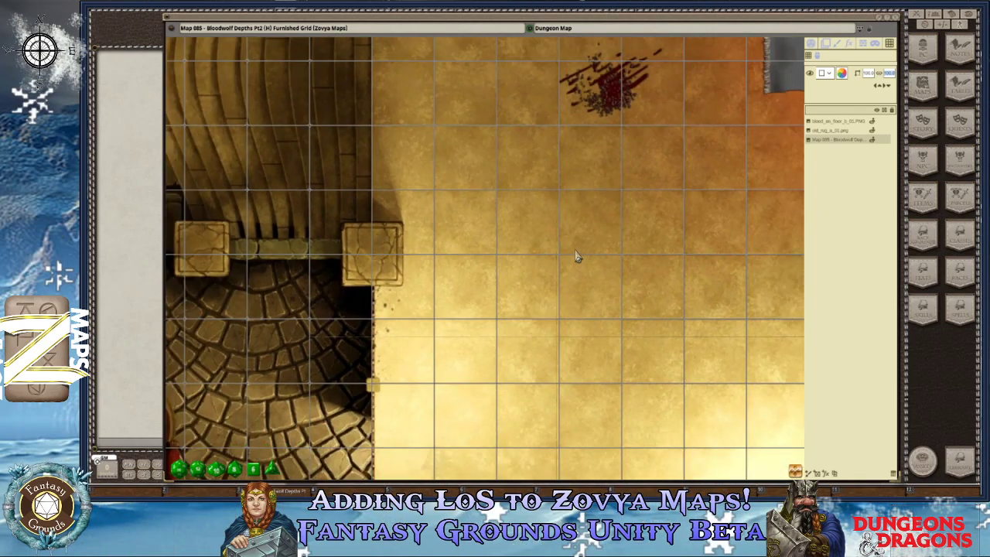
pyautogui.scroll(7, 546, 239)
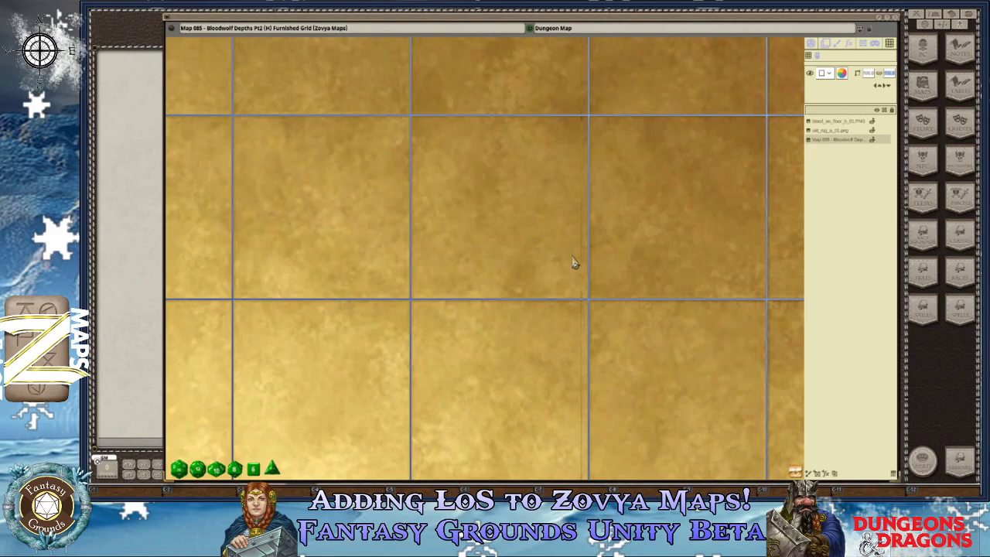
pyautogui.scroll(-3, 479, 196)
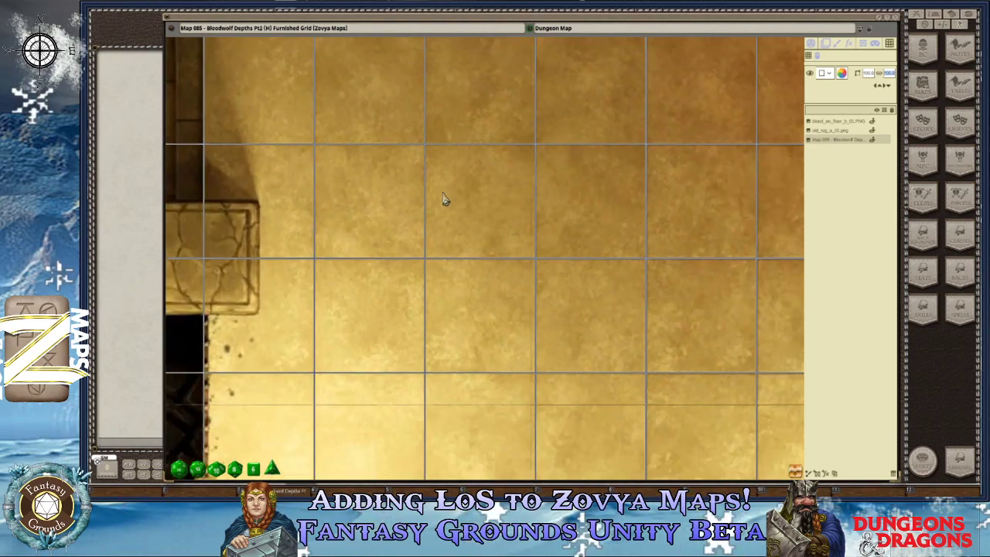
pyautogui.scroll(-3, 345, 172)
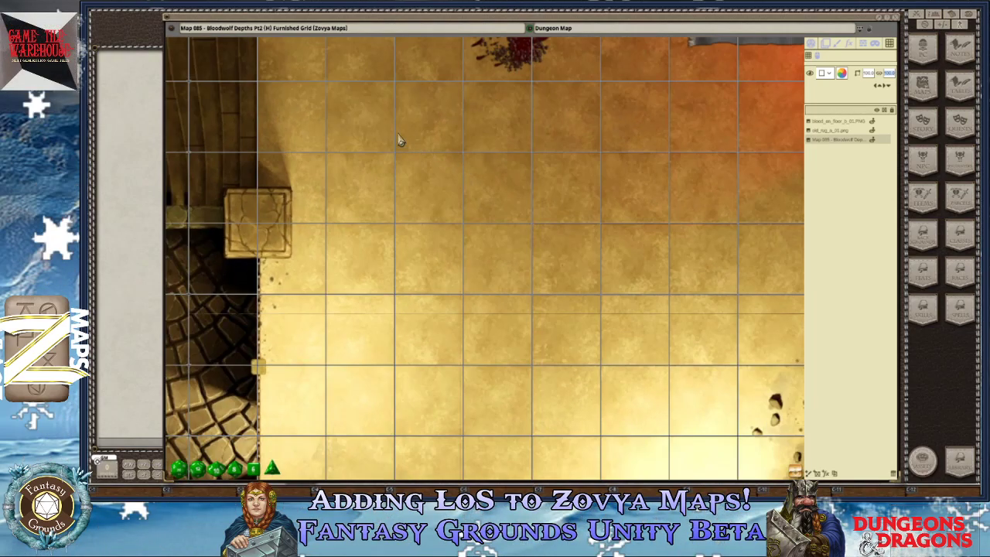
pyautogui.scroll(8, 395, 124)
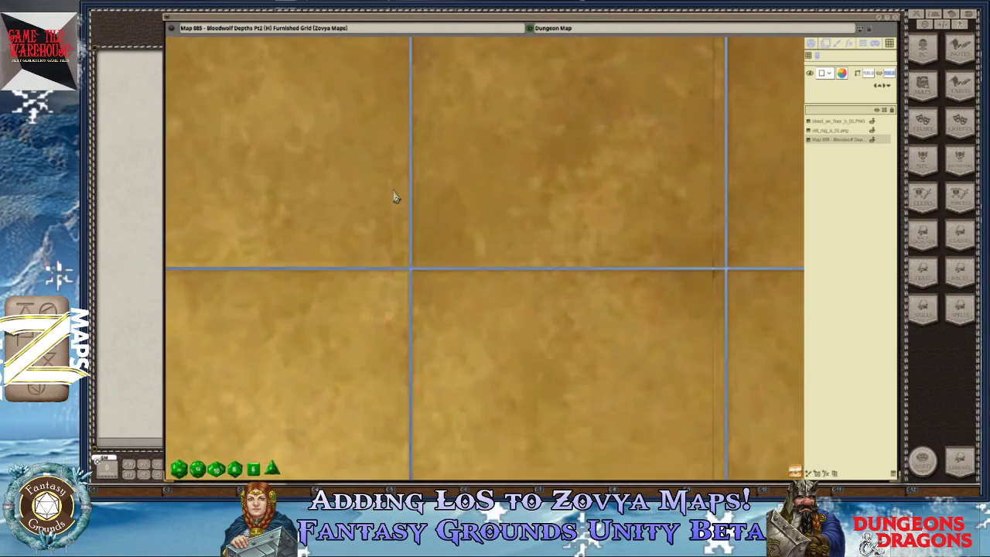
pyautogui.scroll(1, 394, 196)
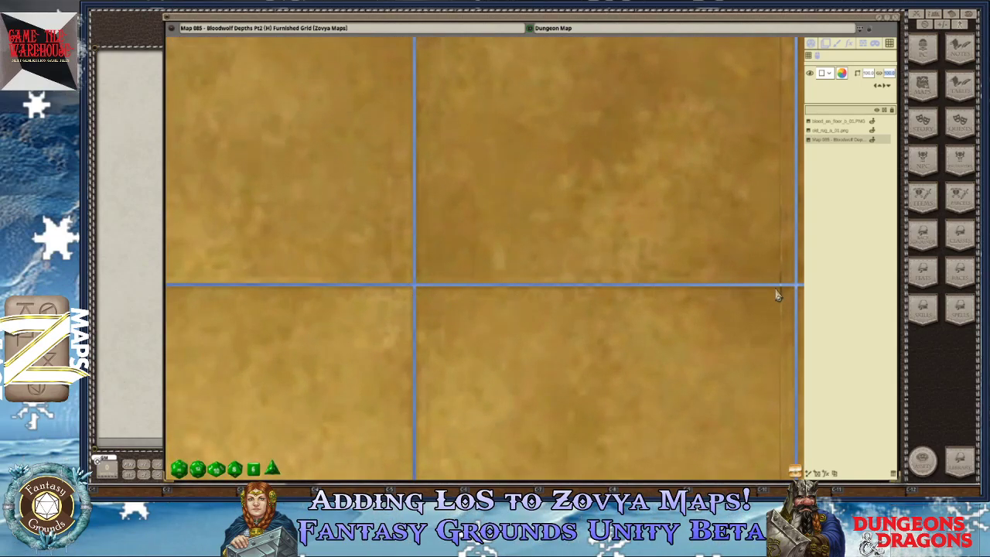
# Compare the grid's alignment and visibility over the dark curved stairs with the bright hall floor.
pyautogui.scroll(-4, 778, 294)
pyautogui.scroll(1, 326, 163)
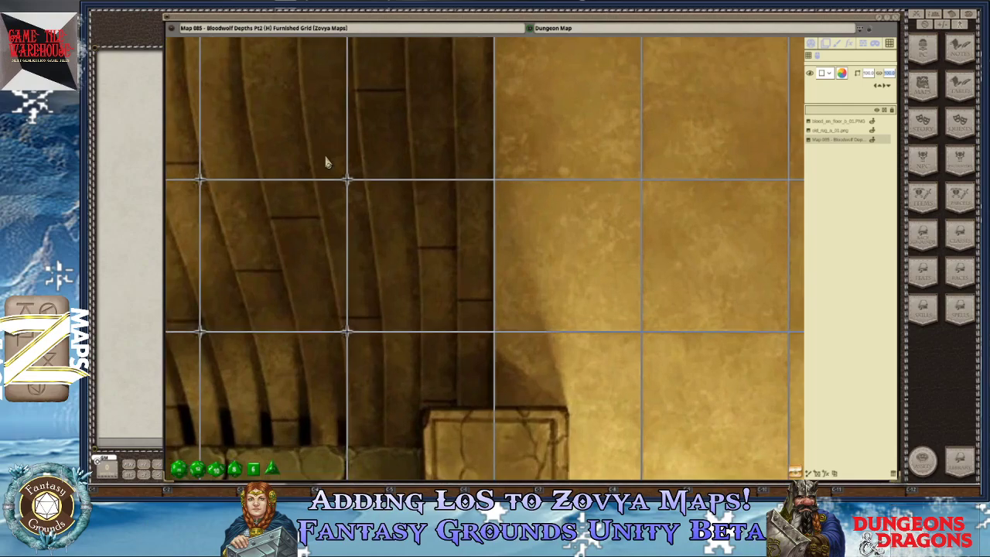
pyautogui.scroll(-2, 329, 166)
pyautogui.scroll(3, 340, 179)
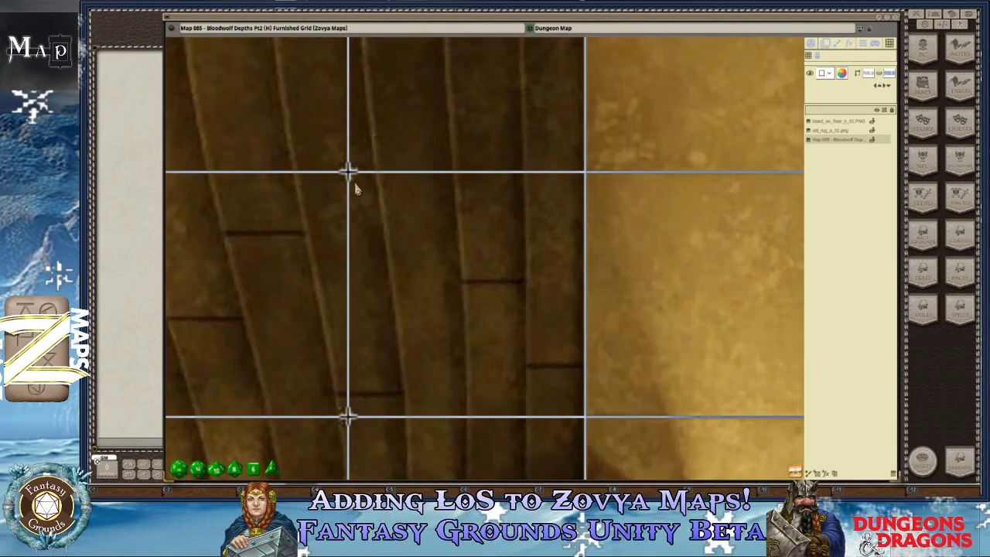
pyautogui.scroll(-10, 504, 253)
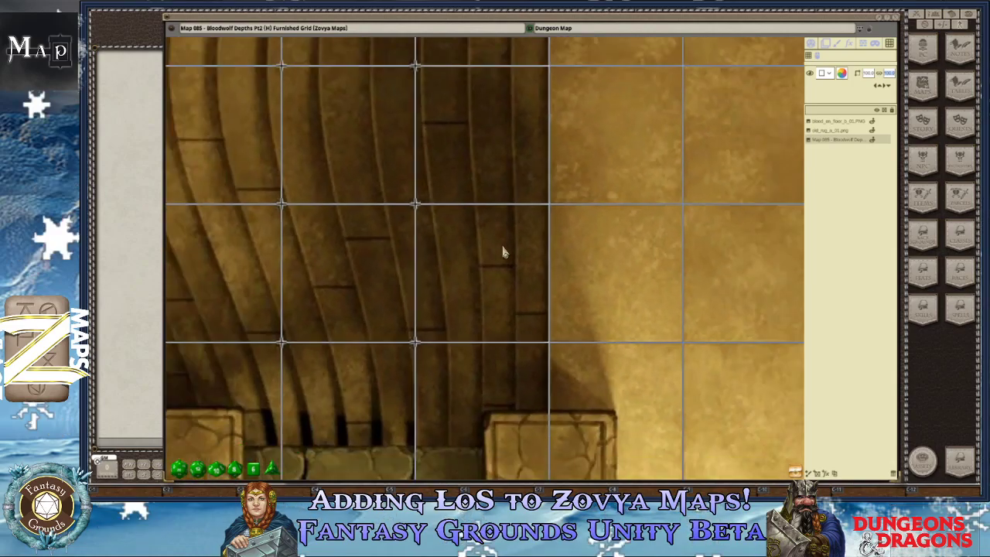
pyautogui.scroll(-5, 522, 266)
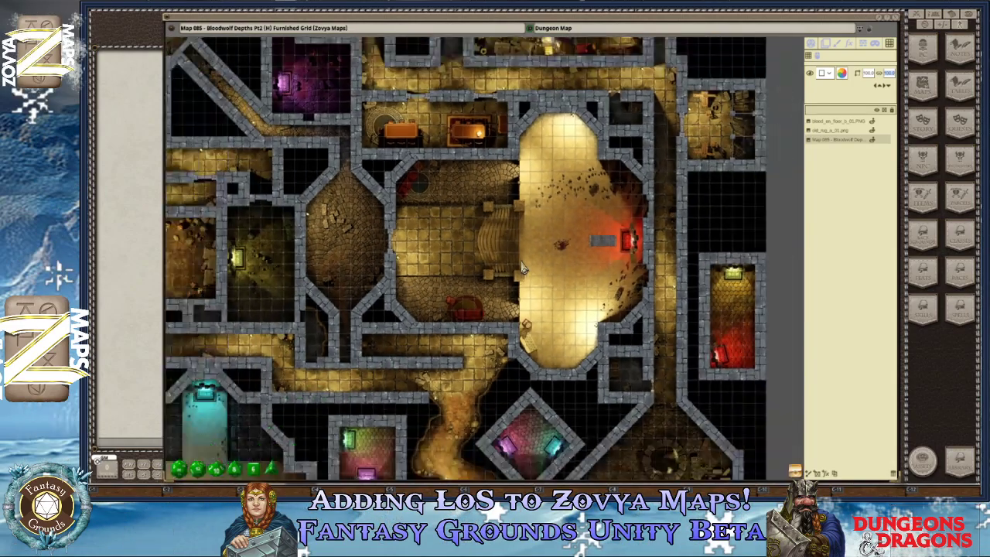
pyautogui.scroll(8, 541, 253)
pyautogui.scroll(8, 541, 253)
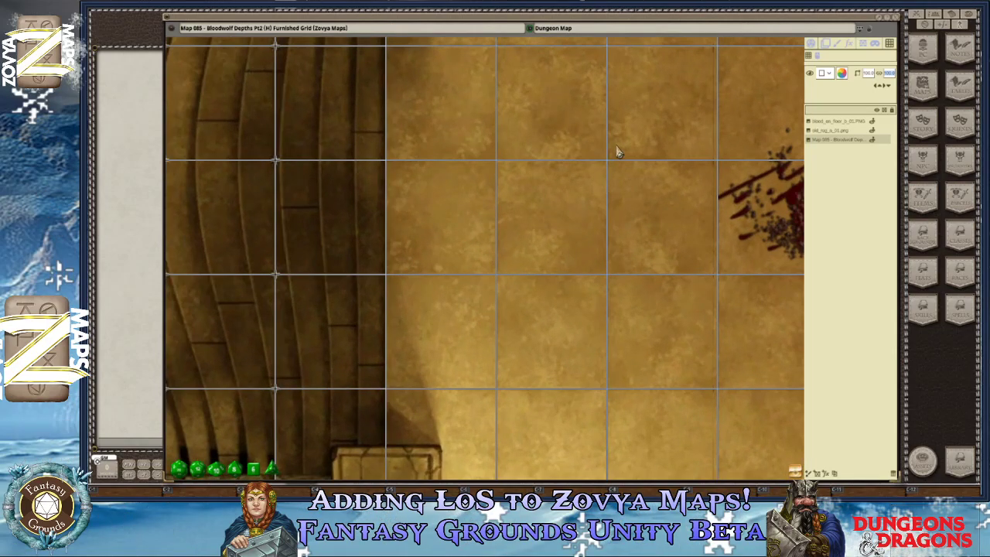
pyautogui.scroll(-5, 663, 221)
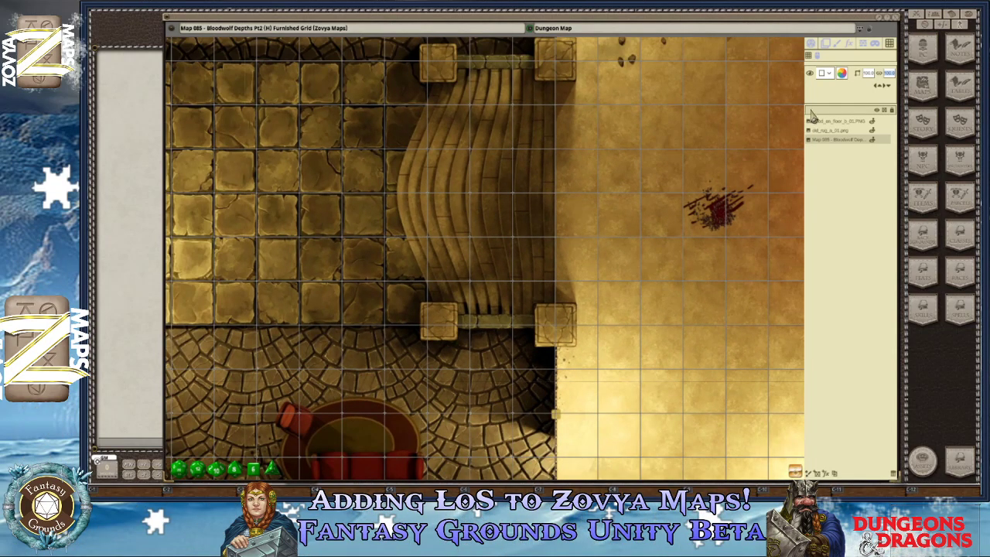
# Open the grid colour choice, try a dark gold, and check how it shows on the stairs, floors and surrounding rooms.
pyautogui.click(842, 75)
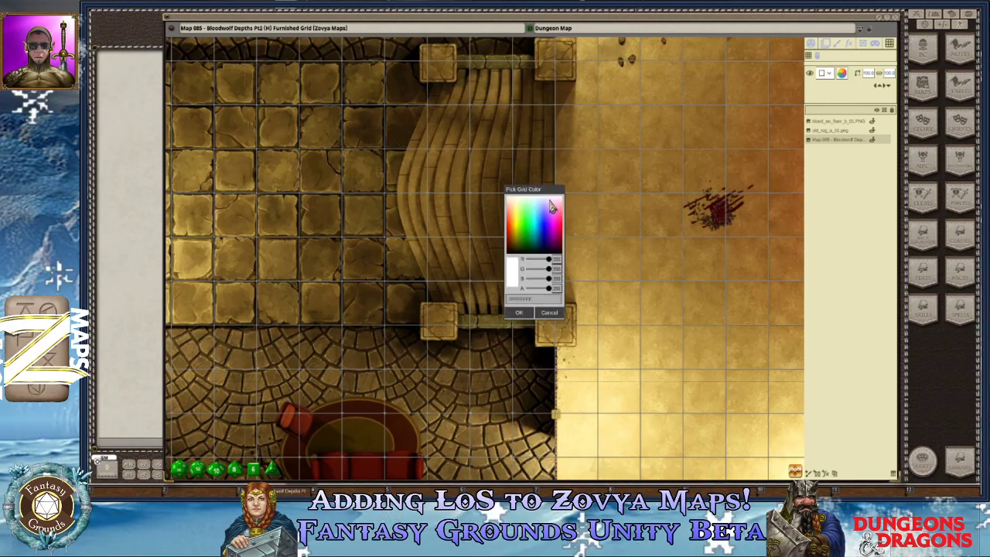
pyautogui.click(510, 226)
pyautogui.click(514, 241)
pyautogui.click(510, 244)
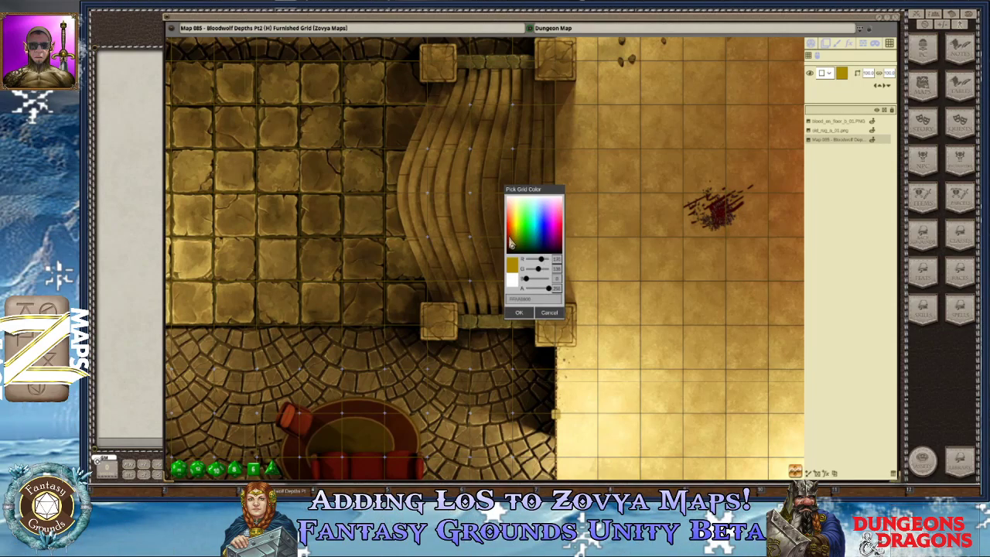
pyautogui.scroll(-2, 663, 242)
pyautogui.scroll(-4, 662, 241)
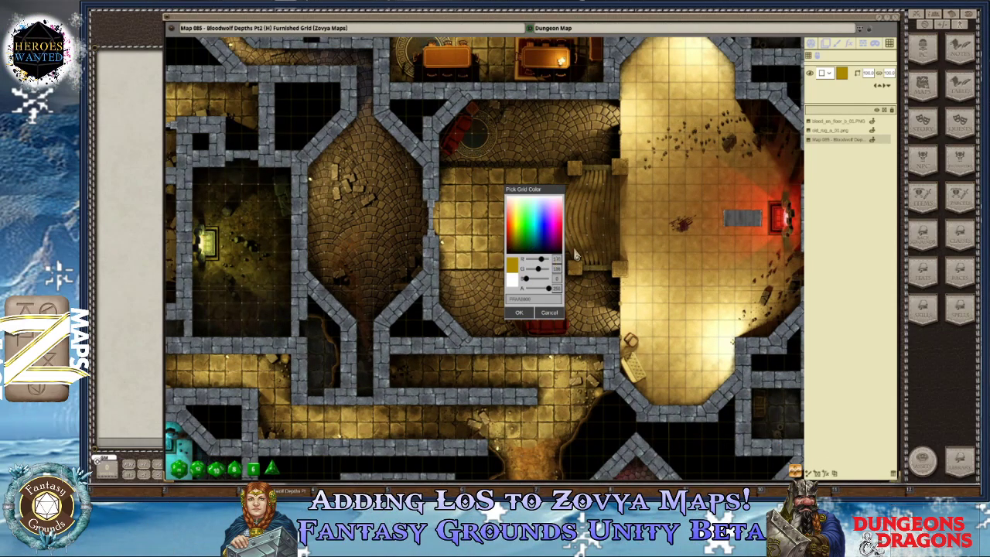
pyautogui.scroll(4, 662, 218)
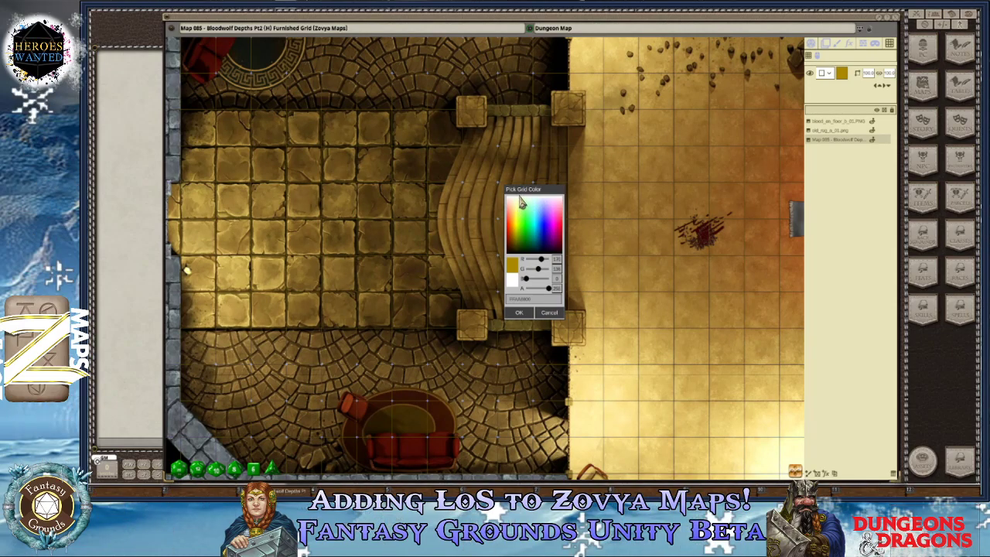
# Try a pale green and a strong blue grid colour and compare how each shows on the map.
pyautogui.click(519, 203)
pyautogui.scroll(-4, 693, 290)
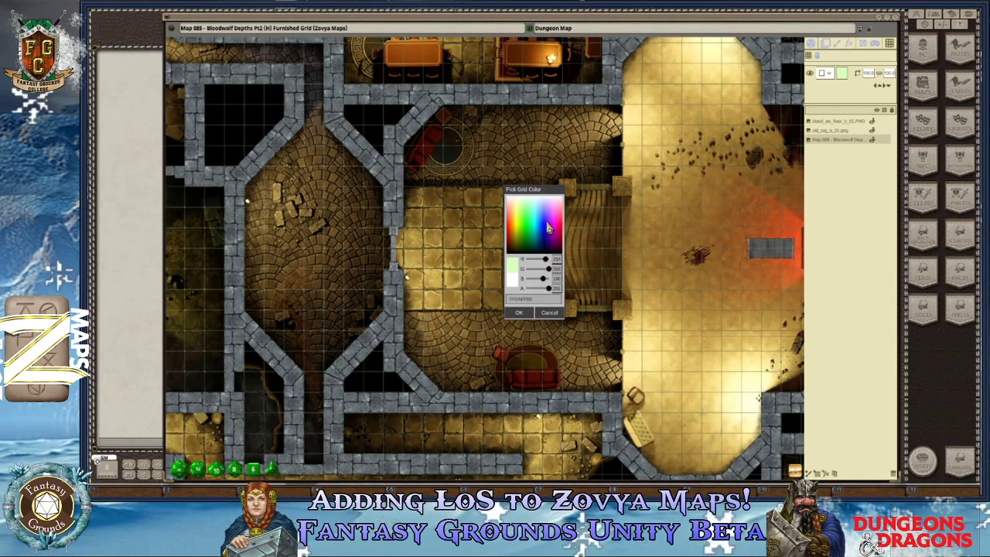
pyautogui.click(554, 228)
pyautogui.scroll(4, 631, 248)
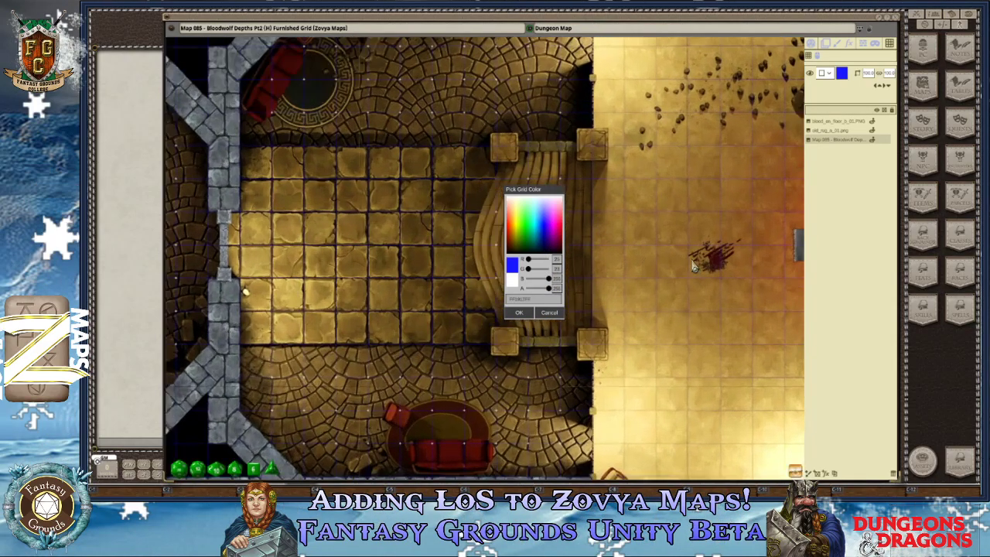
pyautogui.scroll(-4, 649, 245)
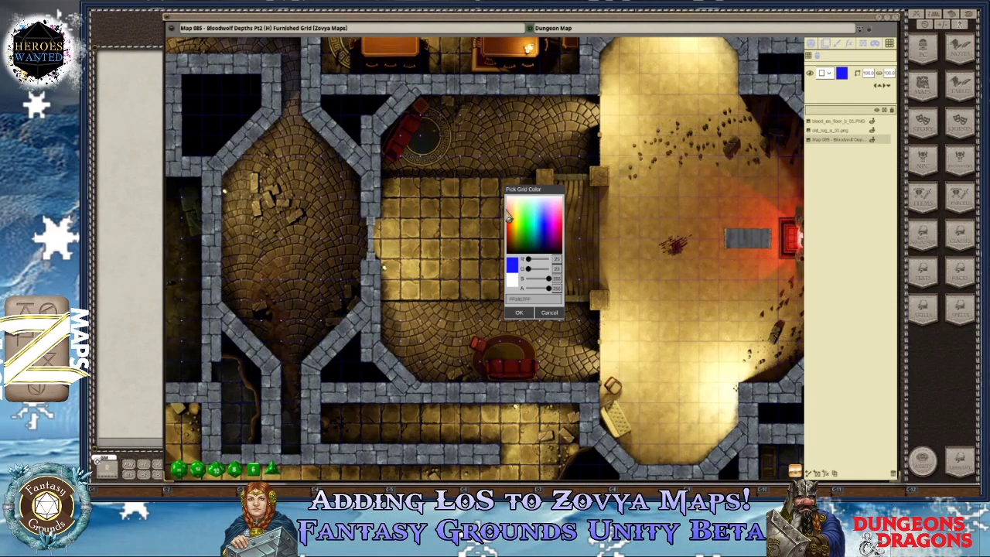
# Set the grid colour to bright yellow and apply it.
pyautogui.click(513, 219)
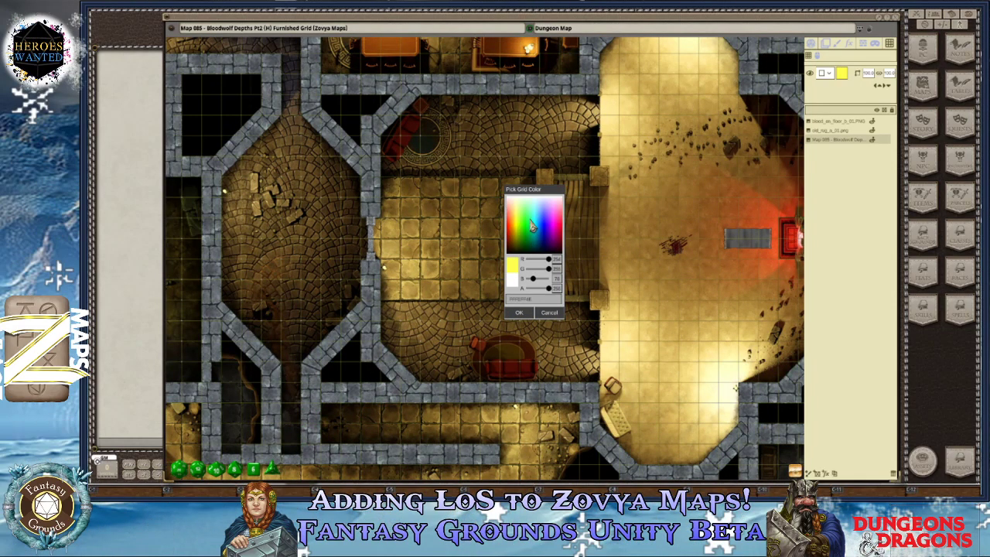
pyautogui.scroll(5, 655, 270)
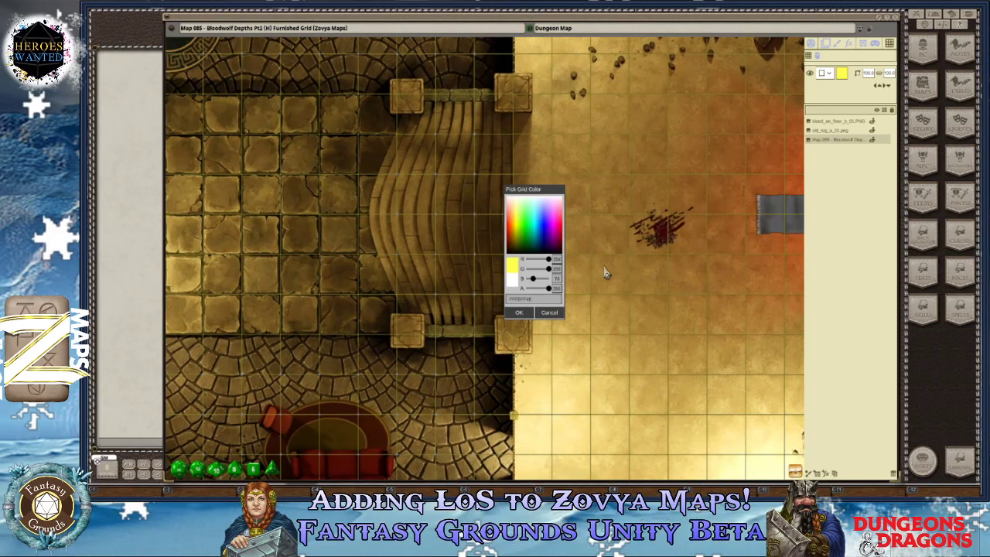
pyautogui.scroll(3, 599, 269)
pyautogui.click(517, 315)
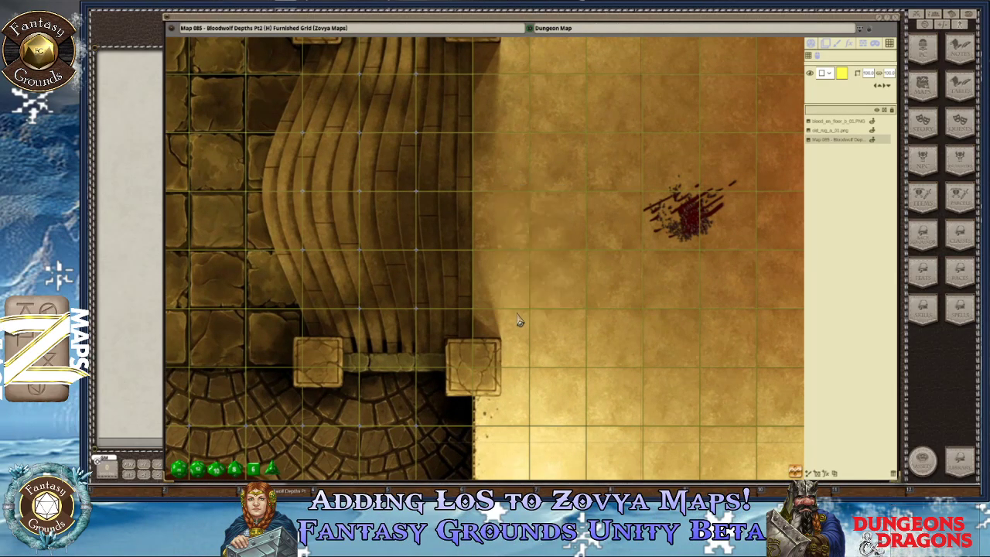
# Check the yellow grid's visibility over the hall, the rug area and the rest of the map.
pyautogui.scroll(-6, 537, 291)
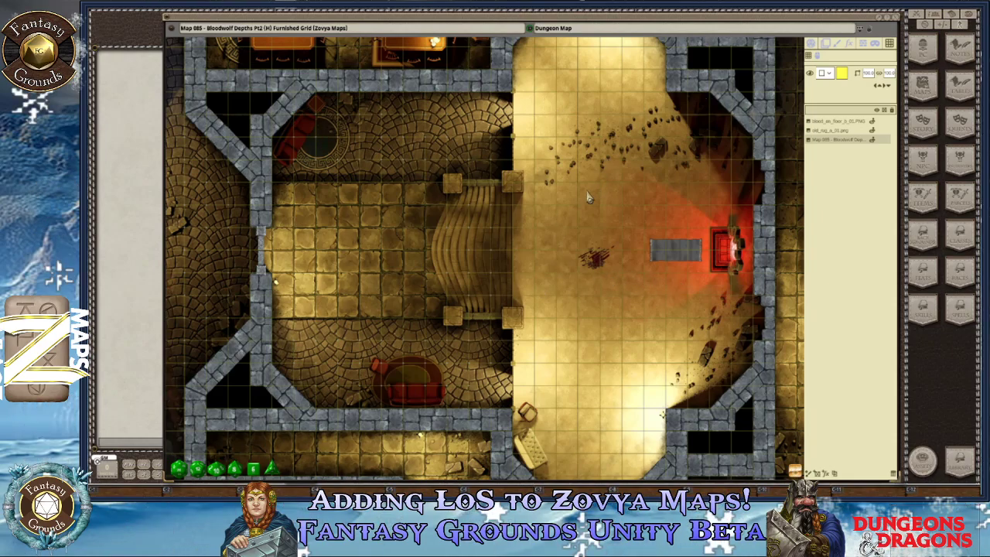
pyautogui.scroll(-5, 491, 245)
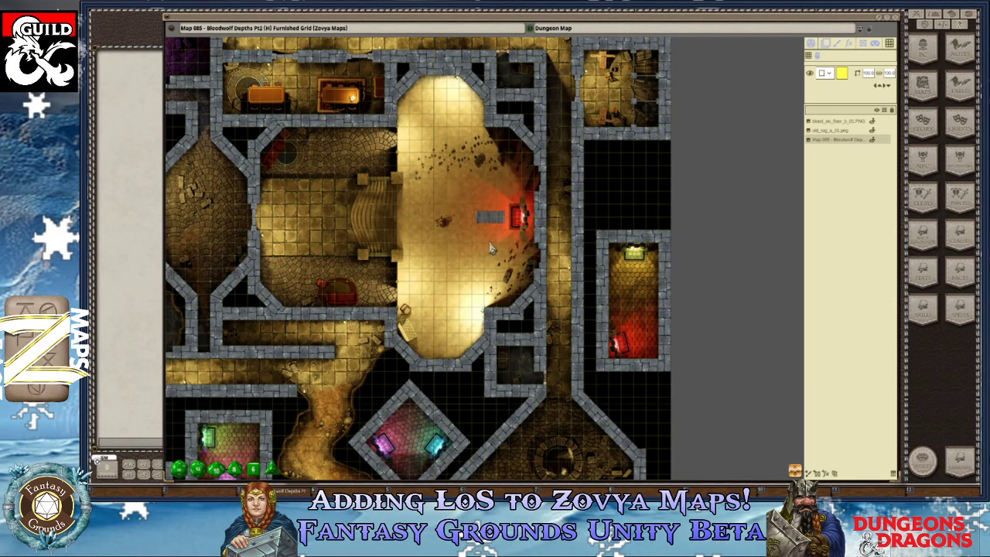
pyautogui.scroll(4, 490, 245)
pyautogui.scroll(4, 422, 209)
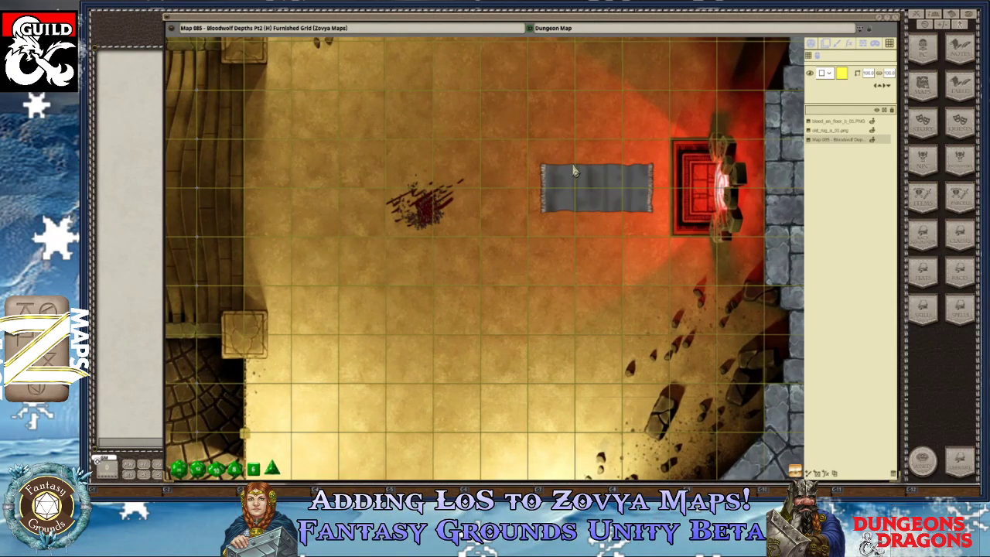
pyautogui.scroll(-4, 662, 178)
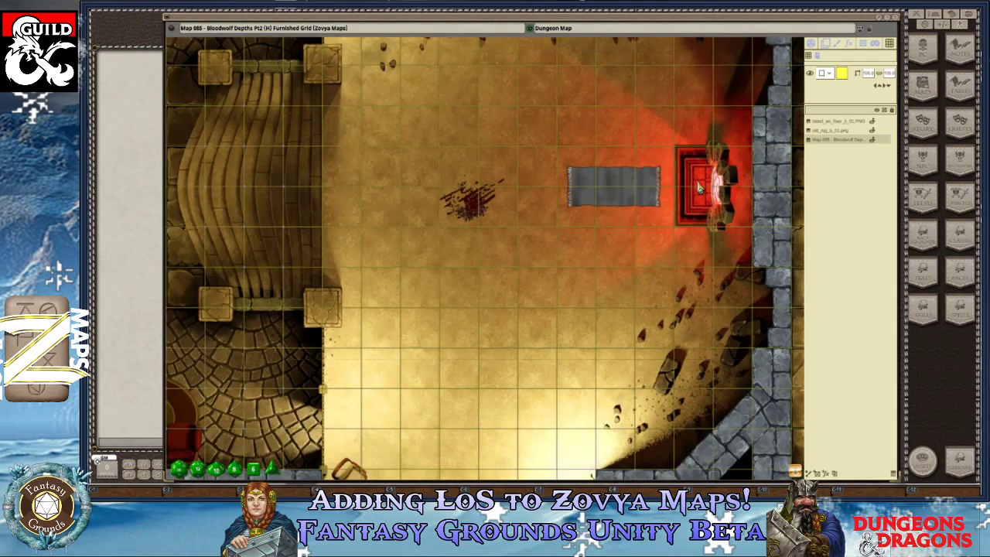
pyautogui.scroll(-6, 692, 207)
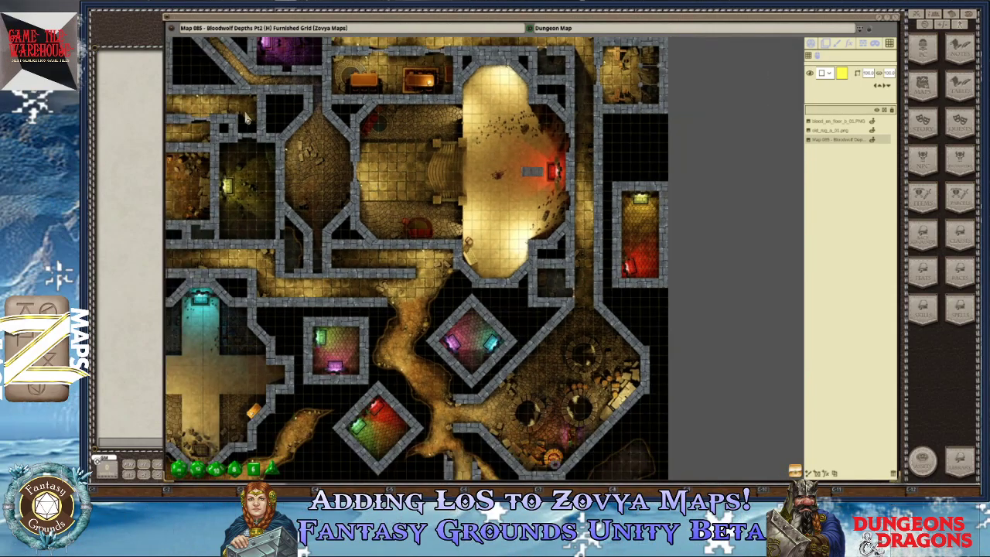
pyautogui.scroll(-2, 619, 267)
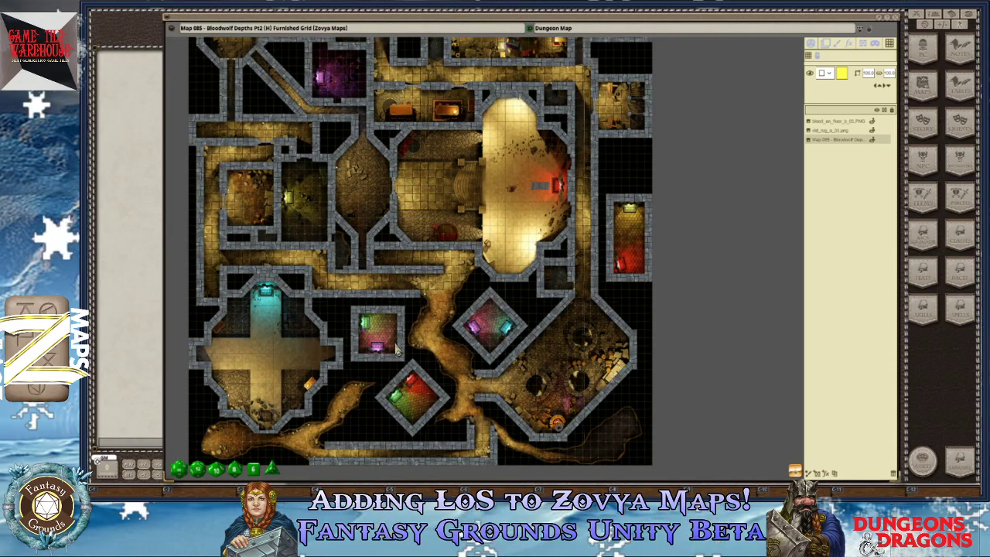
# Use the Paint tool to draw a short black diagonal stroke on the bright hall's floor, southwest of the red doorway.
pyautogui.scroll(2, 476, 206)
pyautogui.scroll(3, 476, 206)
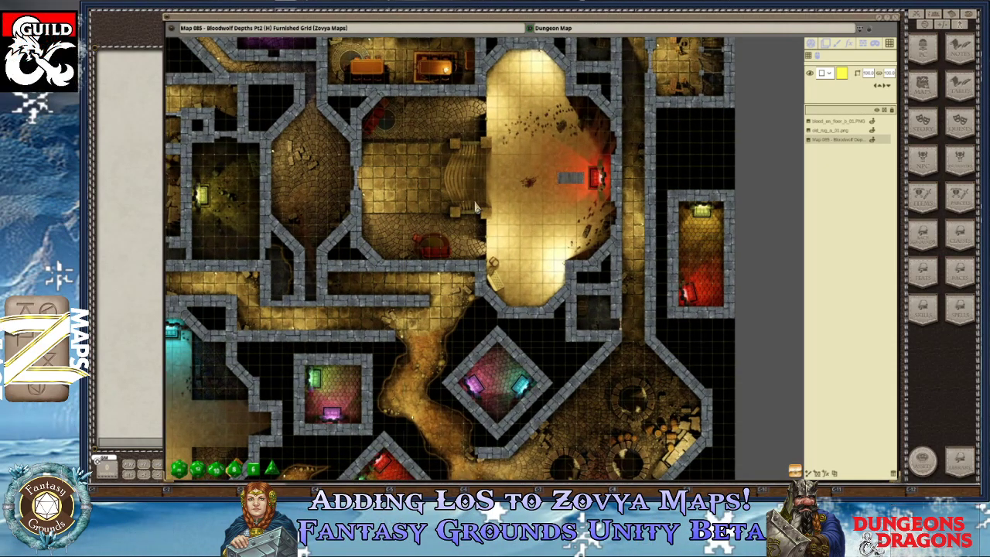
pyautogui.scroll(-3, 476, 205)
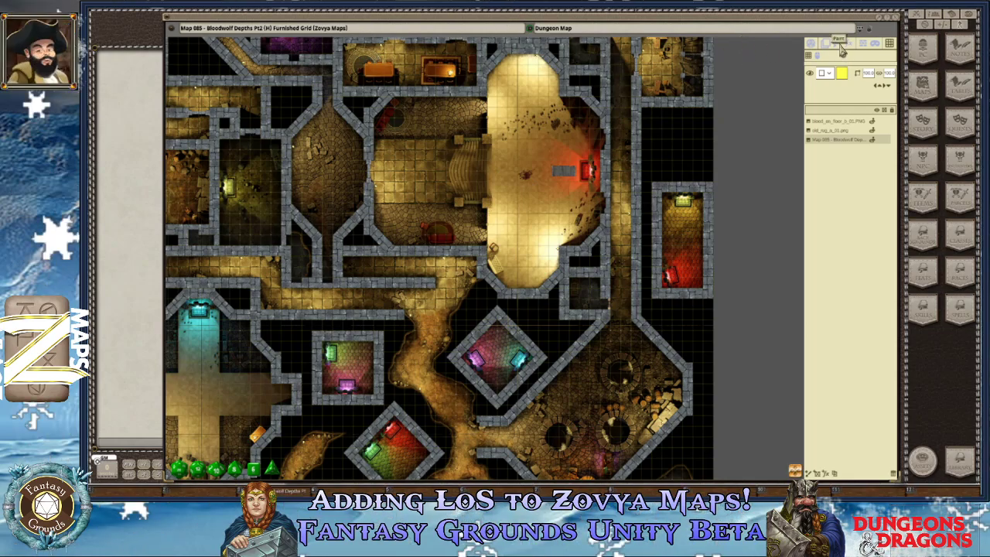
pyautogui.click(841, 46)
pyautogui.scroll(5, 542, 184)
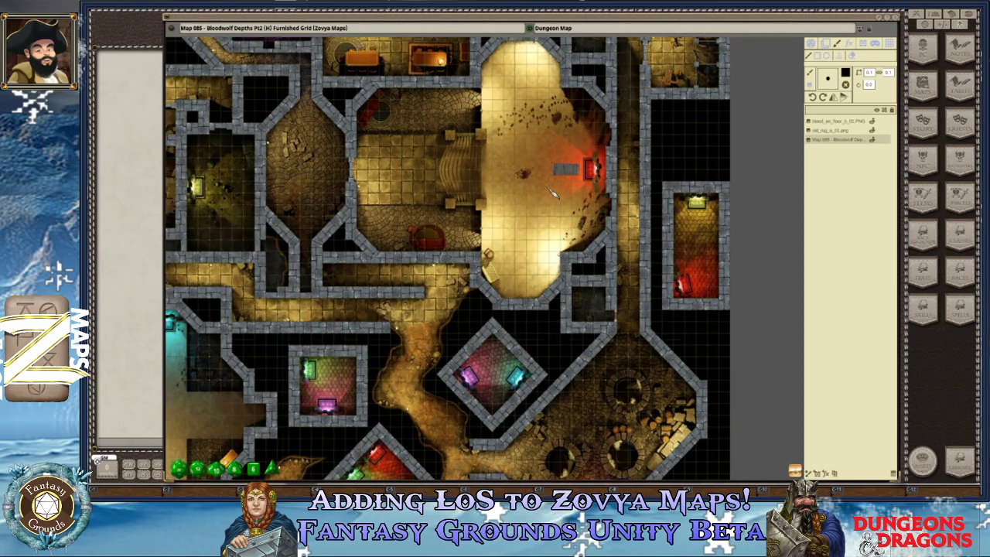
pyautogui.scroll(1, 552, 194)
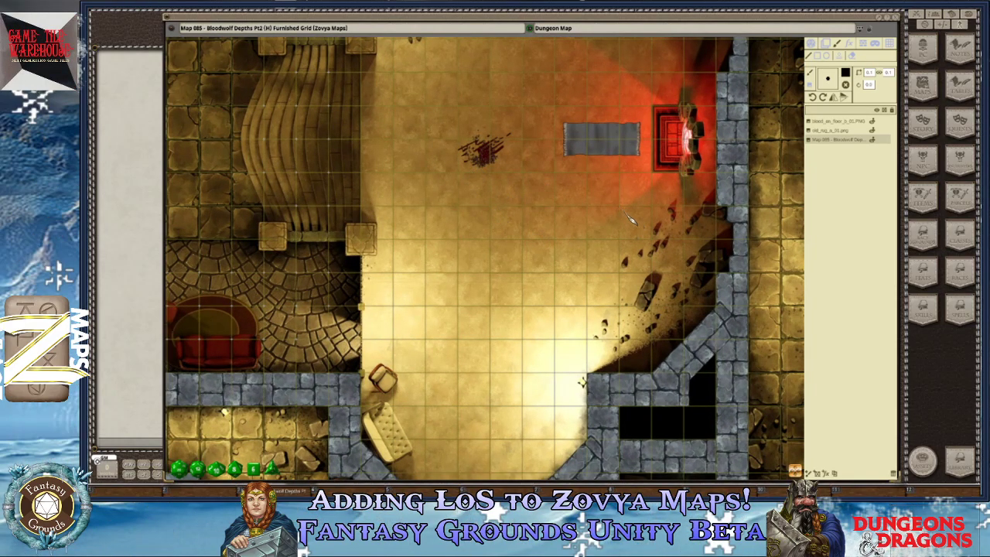
pyautogui.moveTo(560, 236); pyautogui.dragTo(596, 218)
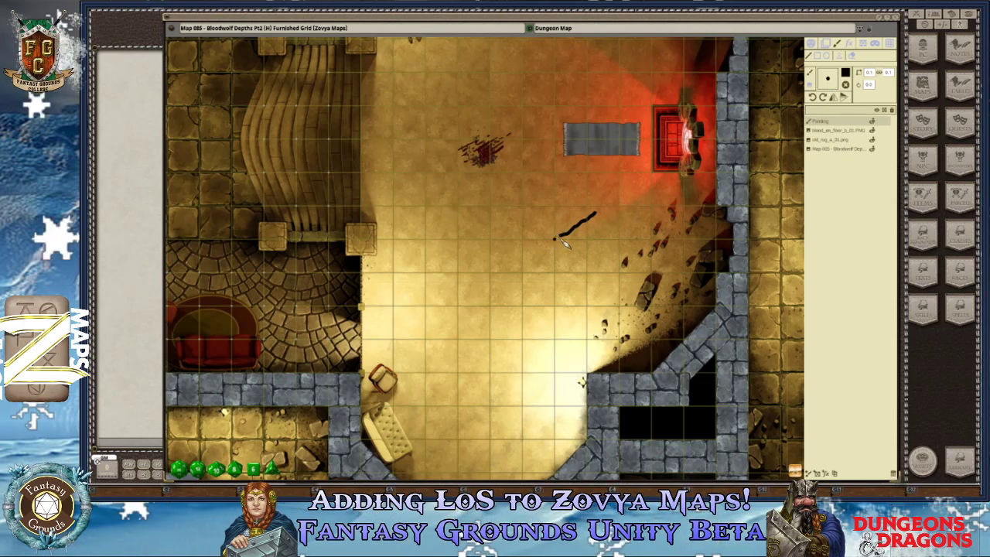
pyautogui.click(570, 272)
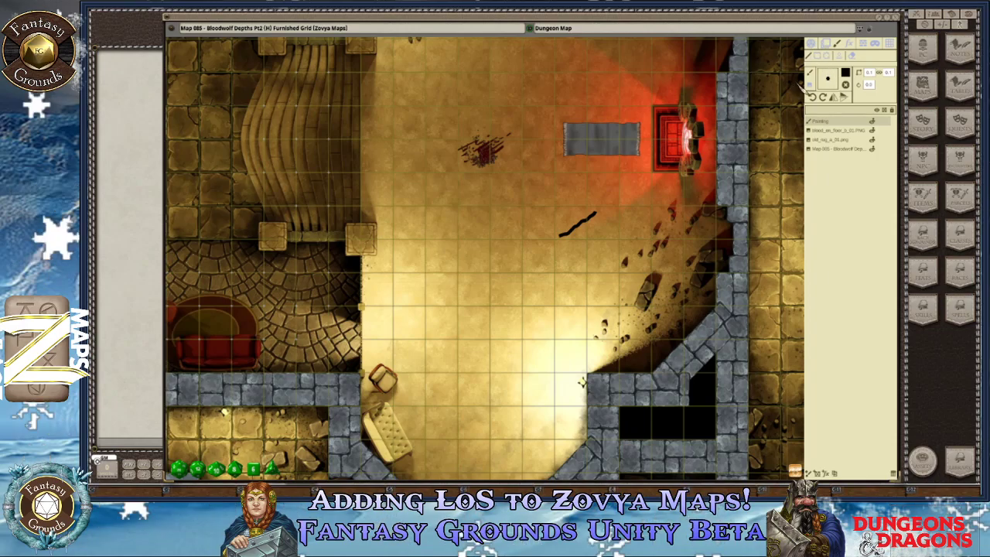
# Toggle the grid's visibility off and back on, and return to the Paint tools.
pyautogui.click(890, 44)
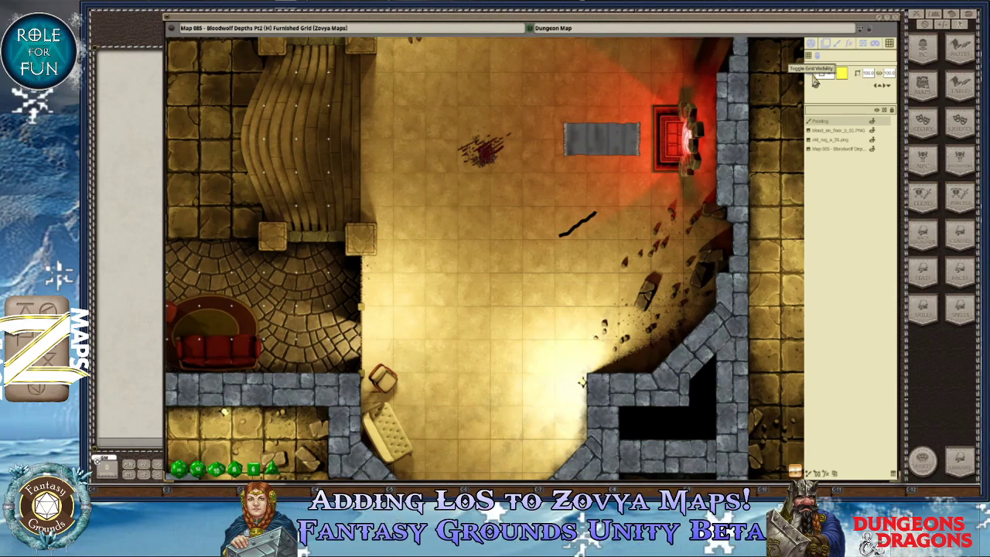
pyautogui.click(815, 80)
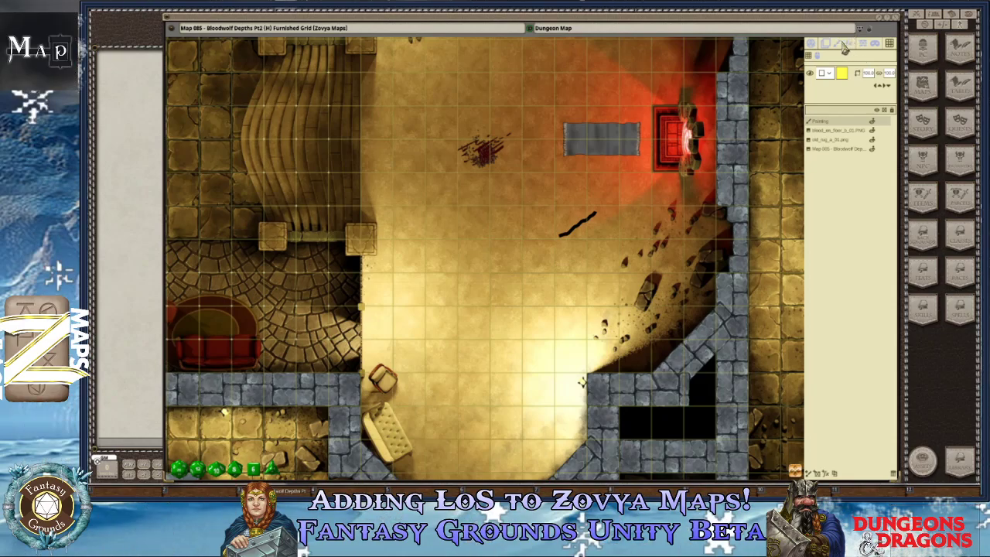
pyautogui.click(842, 47)
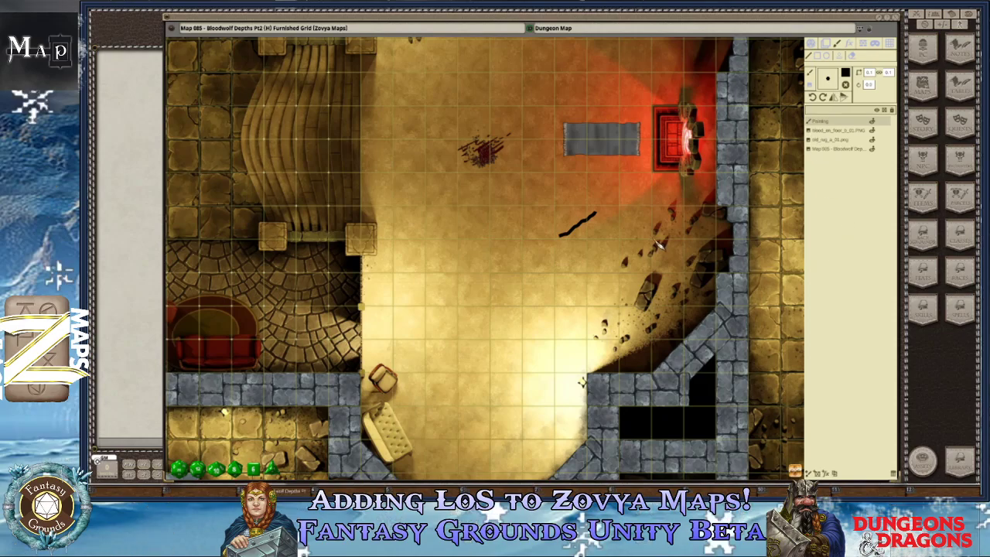
# Inspect the black stroke against the grid, open the painting layer's options, and close them without choosing one.
pyautogui.scroll(10, 658, 240)
pyautogui.scroll(4, 659, 240)
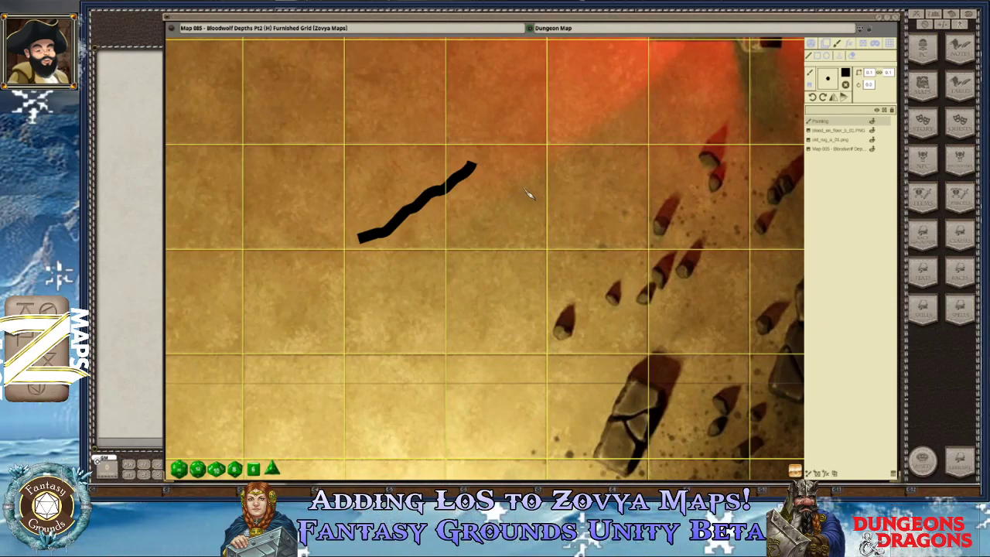
pyautogui.scroll(-2, 533, 191)
pyautogui.scroll(-3, 532, 192)
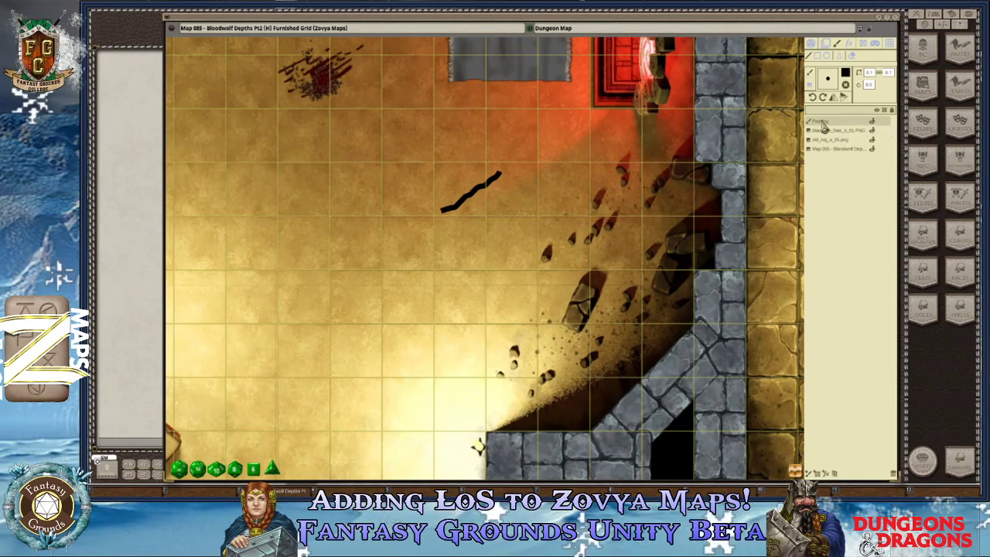
pyautogui.rightClick(823, 123)
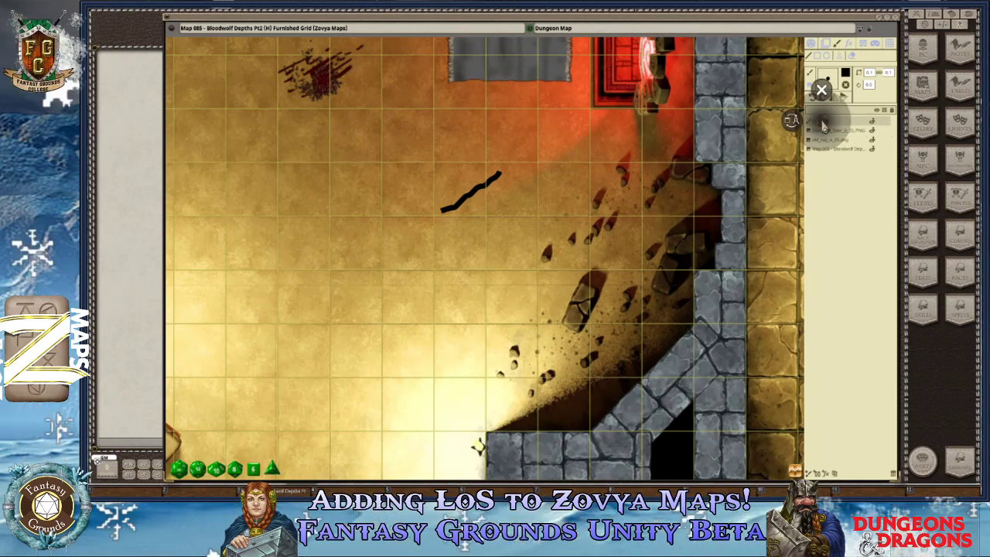
pyautogui.click(873, 228)
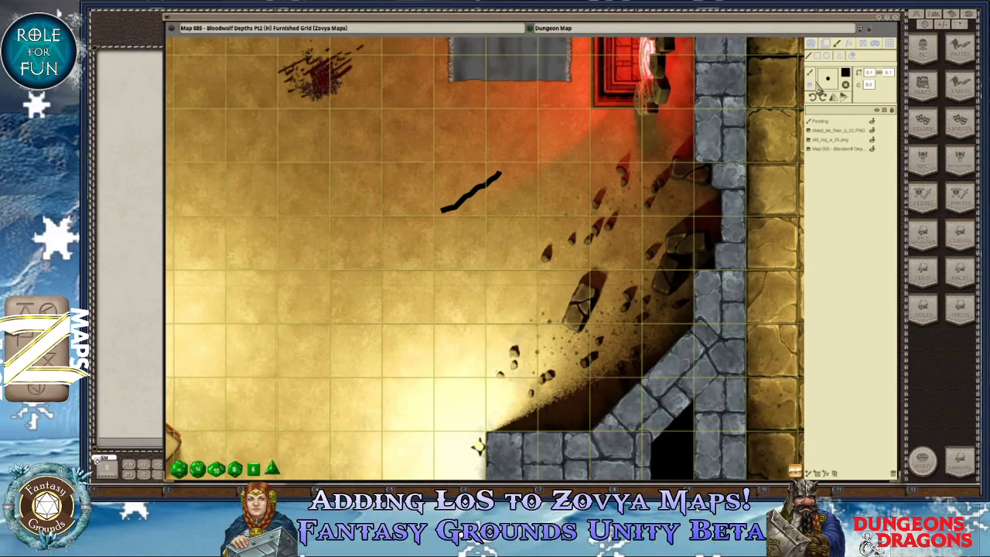
# Choose an image brush and erase most of the black stroke on the hall floor with the Erase tool.
pyautogui.click(825, 80)
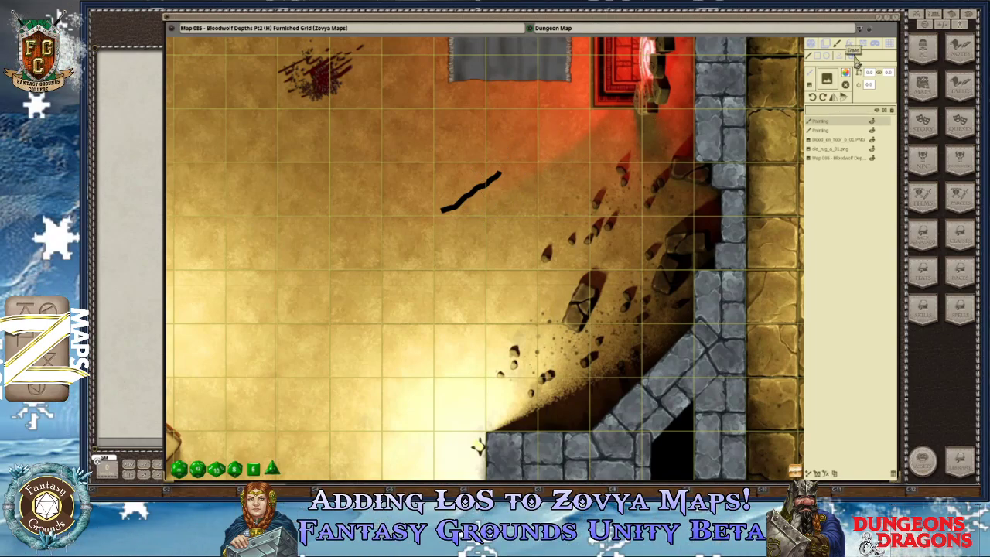
pyautogui.moveTo(499, 172)
pyautogui.mouseDown()
pyautogui.moveTo(417, 229)
pyautogui.moveTo(493, 181)
pyautogui.moveTo(464, 199)
pyautogui.moveTo(478, 199)
pyautogui.mouseUp()
pyautogui.rightClick(462, 200)
pyautogui.click(499, 176)
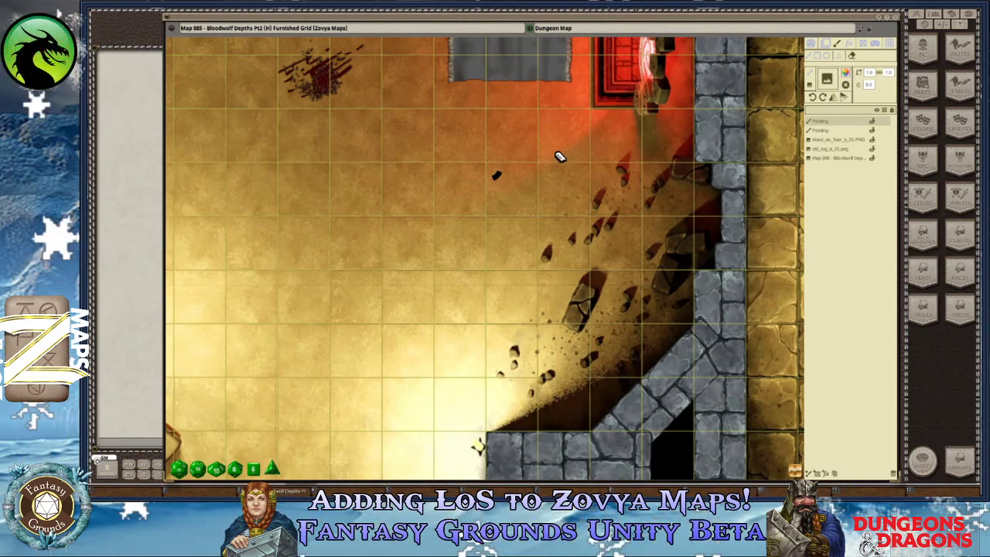
# Examine the hall, stairs, debris and neighbouring corridor around the leftover black paint fragment.
pyautogui.scroll(-3, 564, 153)
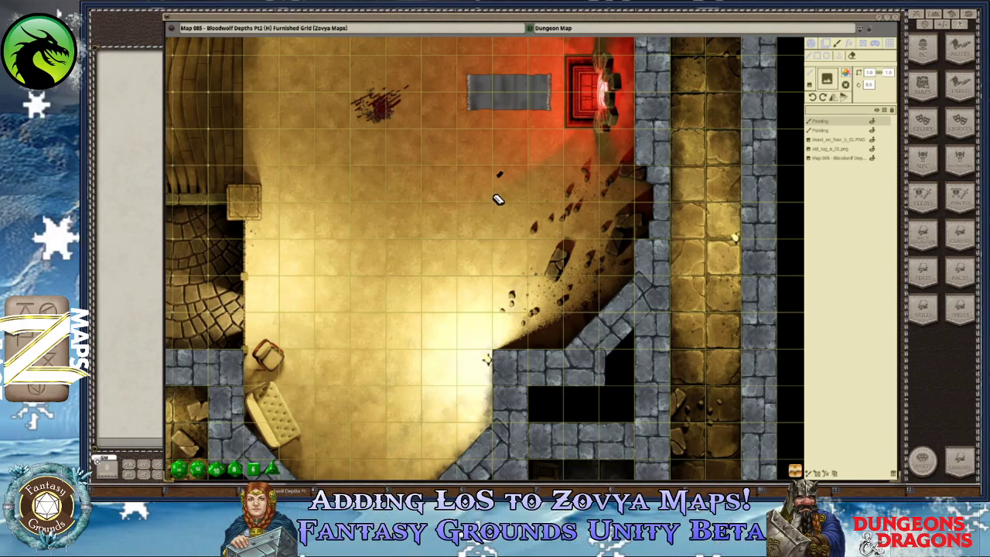
pyautogui.scroll(3, 501, 170)
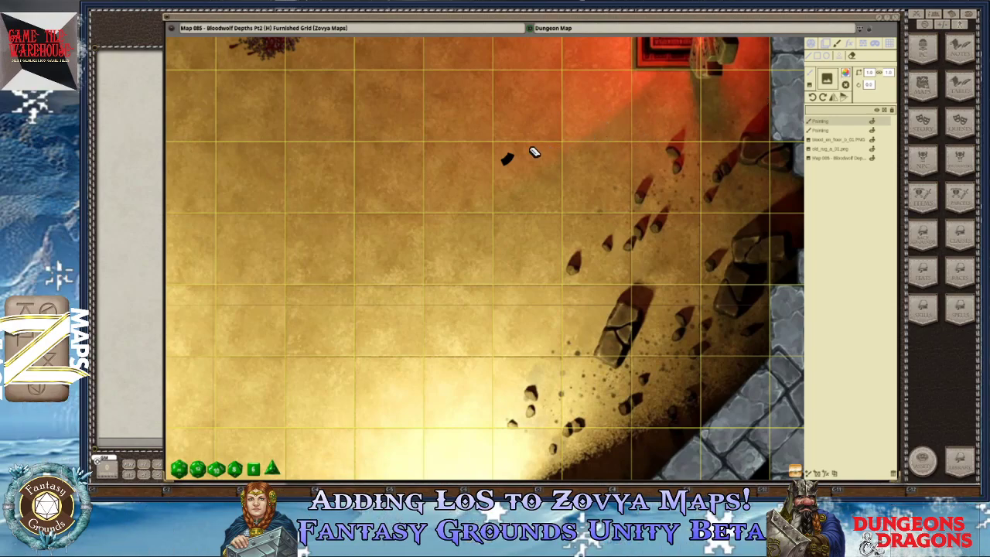
pyautogui.scroll(-10, 453, 155)
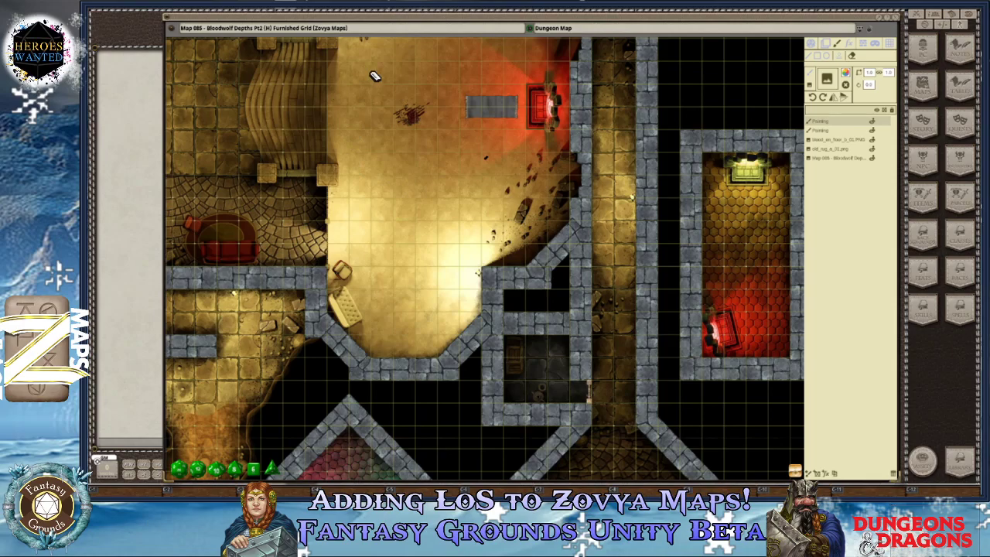
pyautogui.scroll(-2, 457, 156)
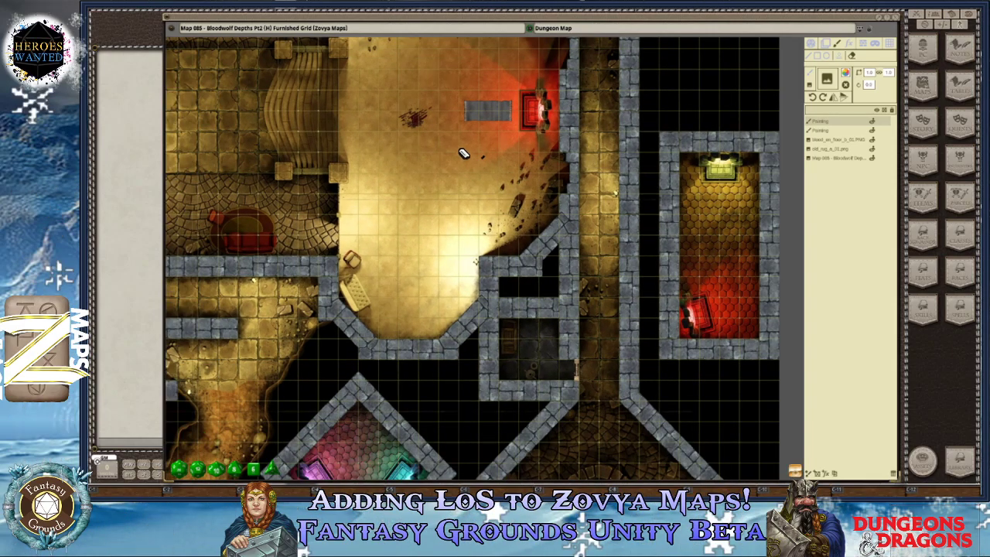
pyautogui.scroll(2, 465, 153)
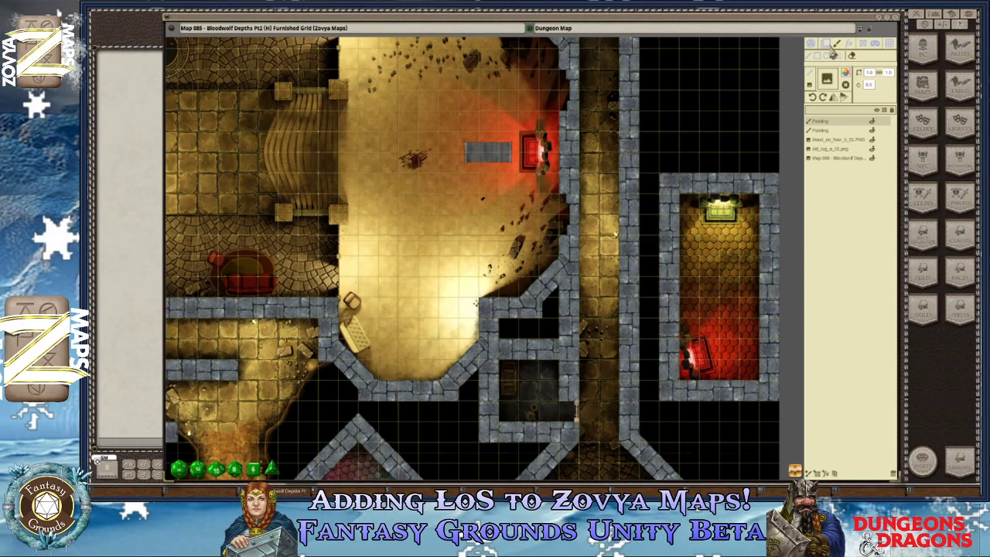
pyautogui.scroll(3, 464, 204)
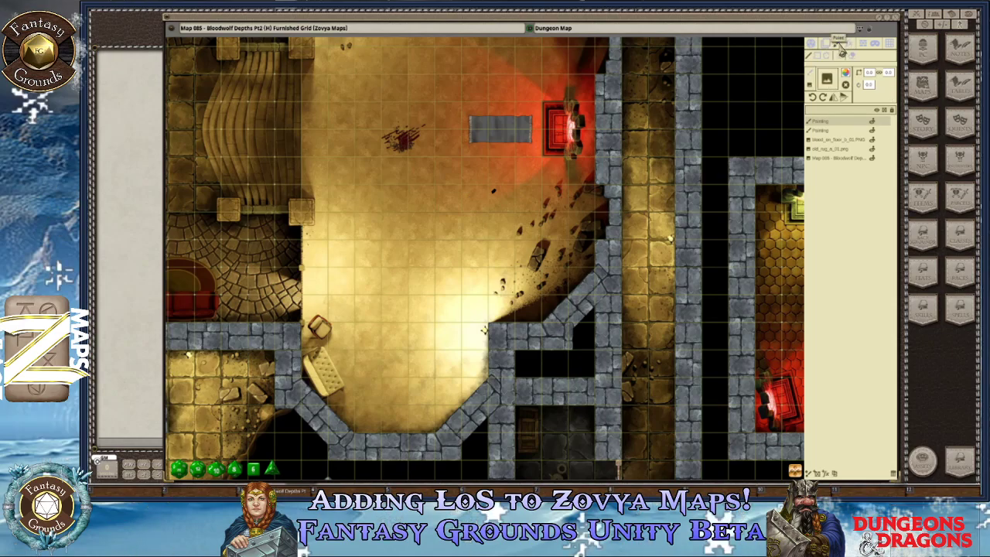
pyautogui.press('Down')
pyautogui.press('Down')
pyautogui.press('Down')
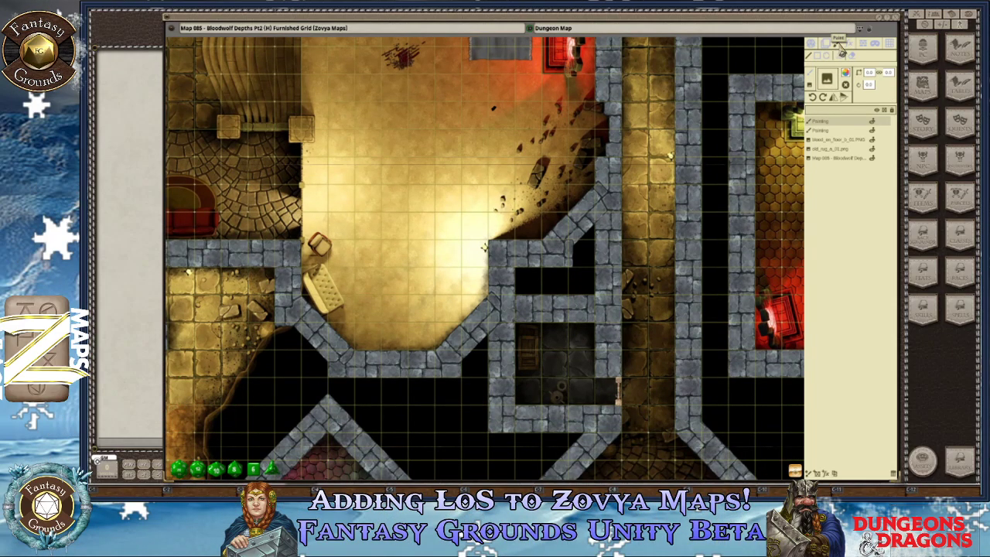
pyautogui.press('Up')
pyautogui.press('Up')
pyautogui.press('Up')
pyautogui.press('Up')
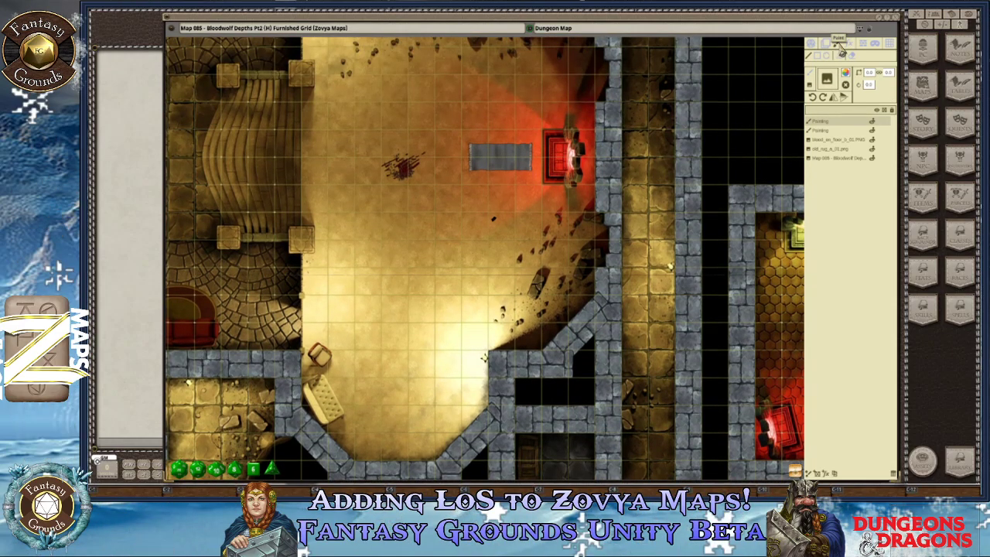
pyautogui.press('Up')
pyautogui.press('Up')
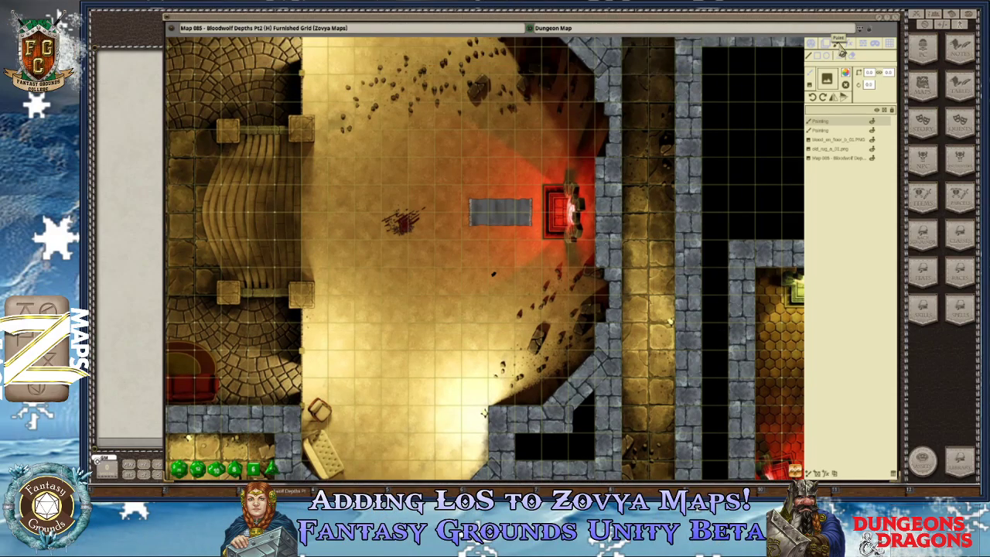
pyautogui.press('Left')
pyautogui.press('Left')
pyautogui.press('Left')
pyautogui.press('Right')
pyautogui.press('Right')
pyautogui.press('Right')
pyautogui.press('Up')
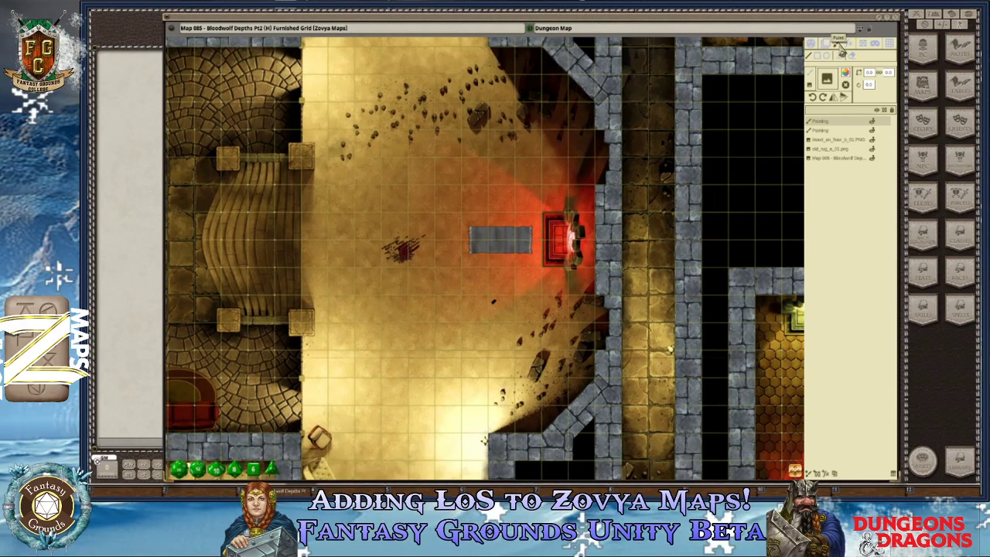
pyautogui.scroll(2, 468, 248)
pyautogui.scroll(-2, 468, 248)
pyautogui.scroll(1, 468, 240)
pyautogui.scroll(-1, 468, 232)
pyautogui.scroll(2, 469, 222)
pyautogui.scroll(-1, 469, 222)
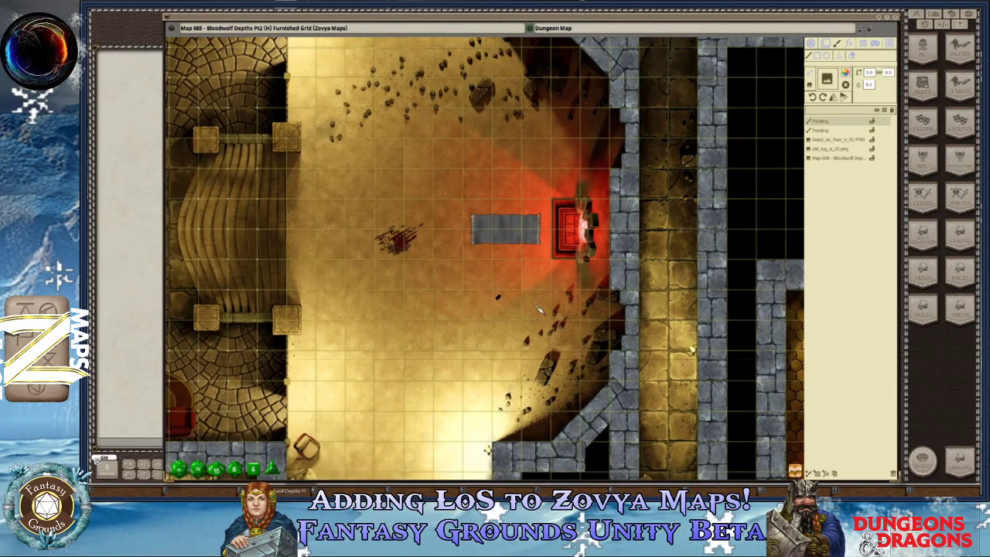
# Delete the painting layers that hold the test stroke.
pyautogui.scroll(4, 490, 298)
pyautogui.scroll(2, 490, 298)
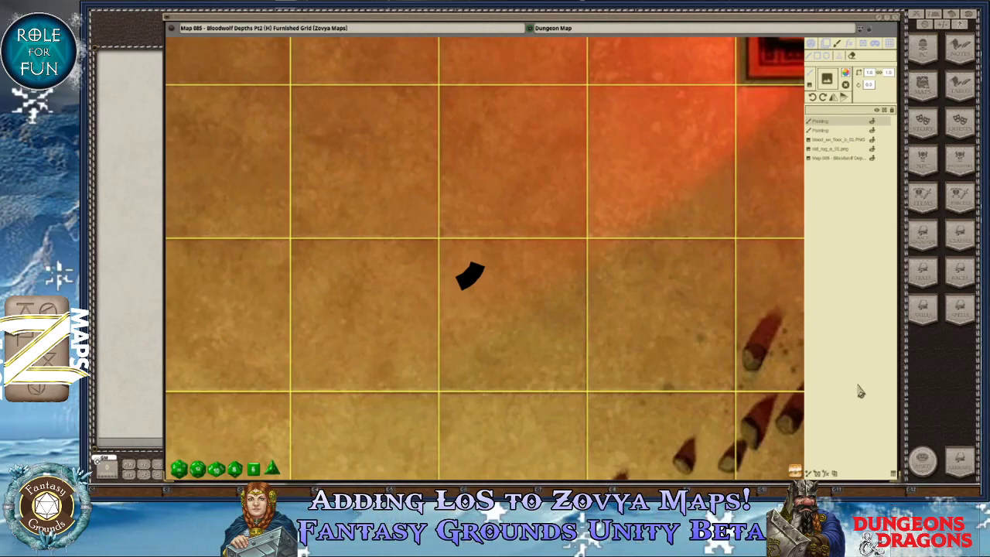
pyautogui.click(894, 475)
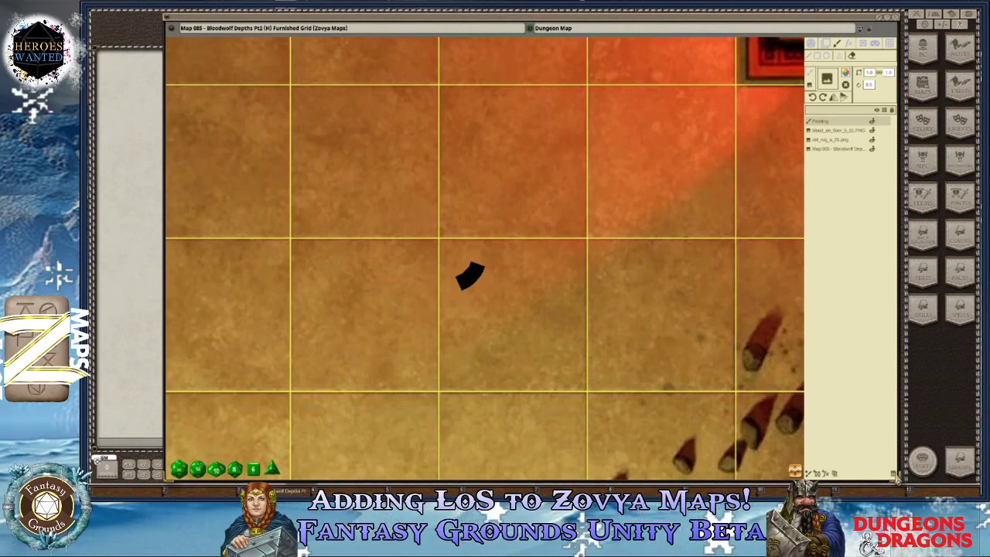
# Switch the map to Line of Sight editing, ready at the angled stone wall along the bright hall's southeast side.
pyautogui.scroll(-5, 504, 261)
pyautogui.scroll(-2, 442, 209)
pyautogui.scroll(-3, 438, 204)
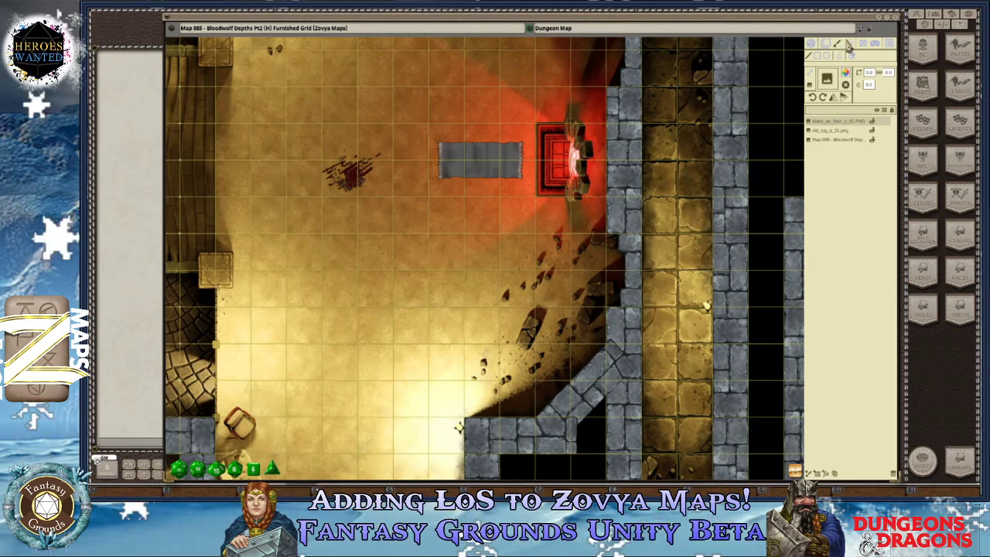
pyautogui.scroll(-3, 313, 179)
pyautogui.scroll(-1, 313, 179)
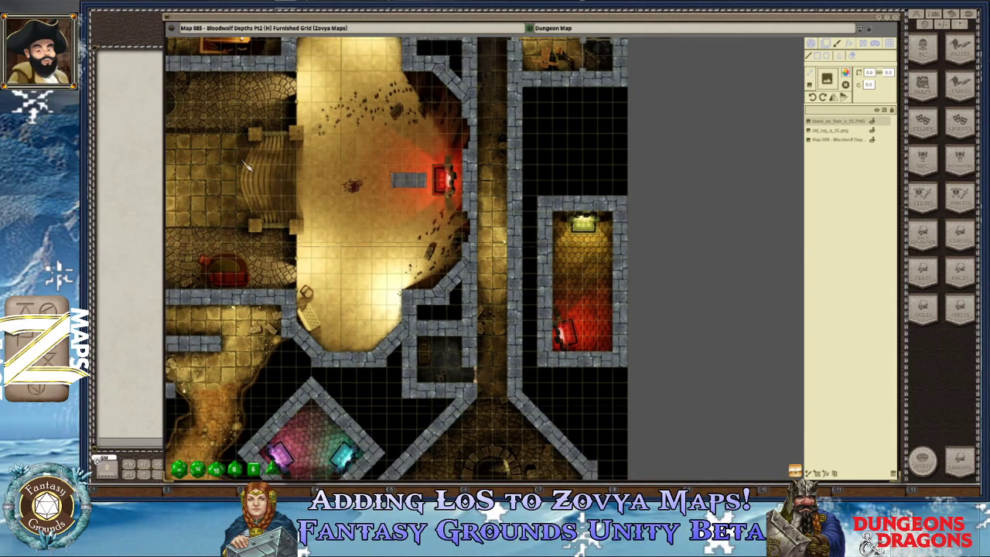
pyautogui.scroll(2, 431, 295)
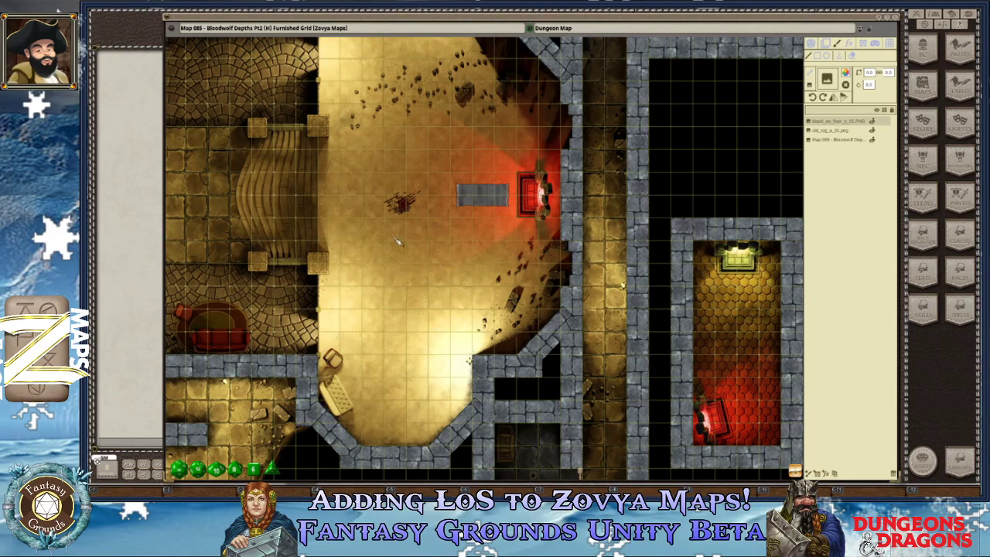
pyautogui.scroll(-2, 387, 201)
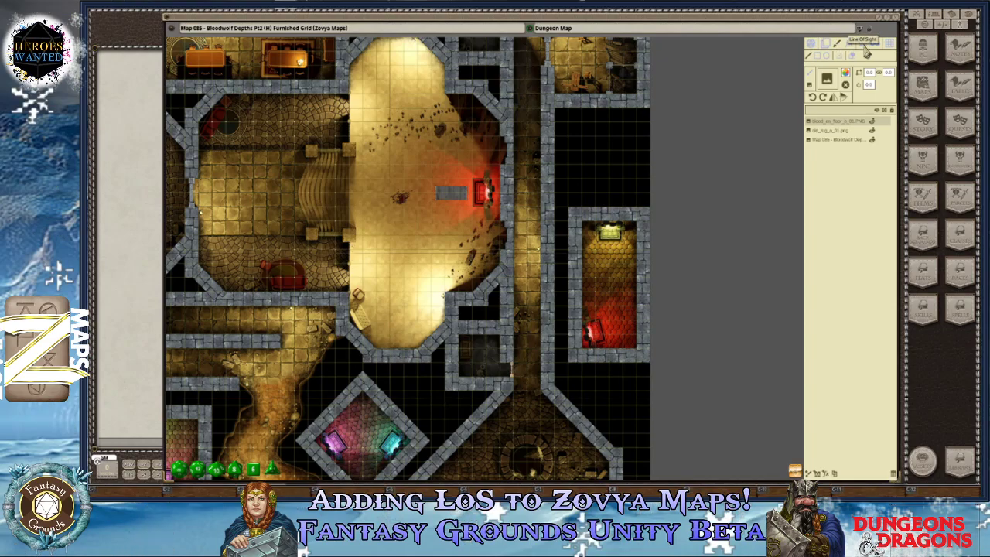
pyautogui.click(867, 45)
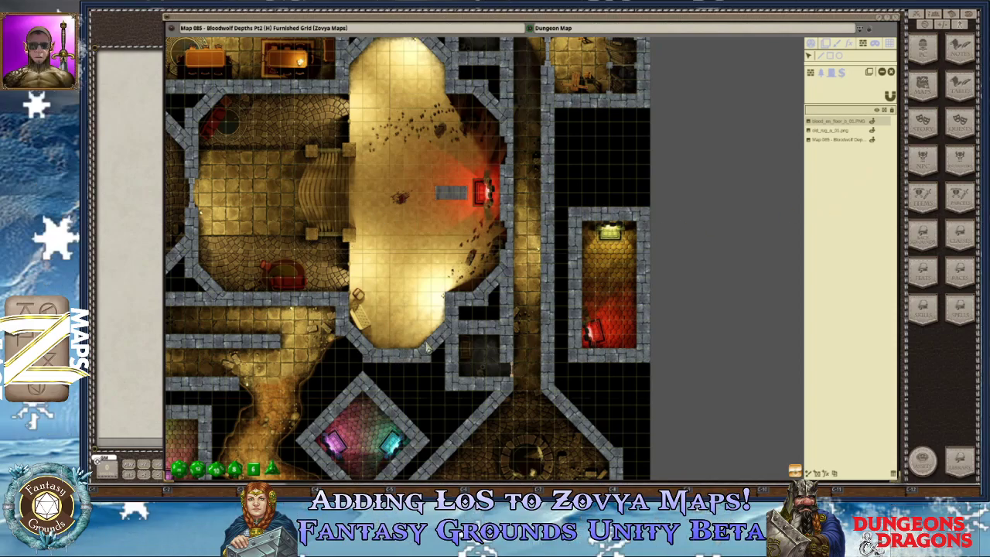
pyautogui.scroll(3, 448, 339)
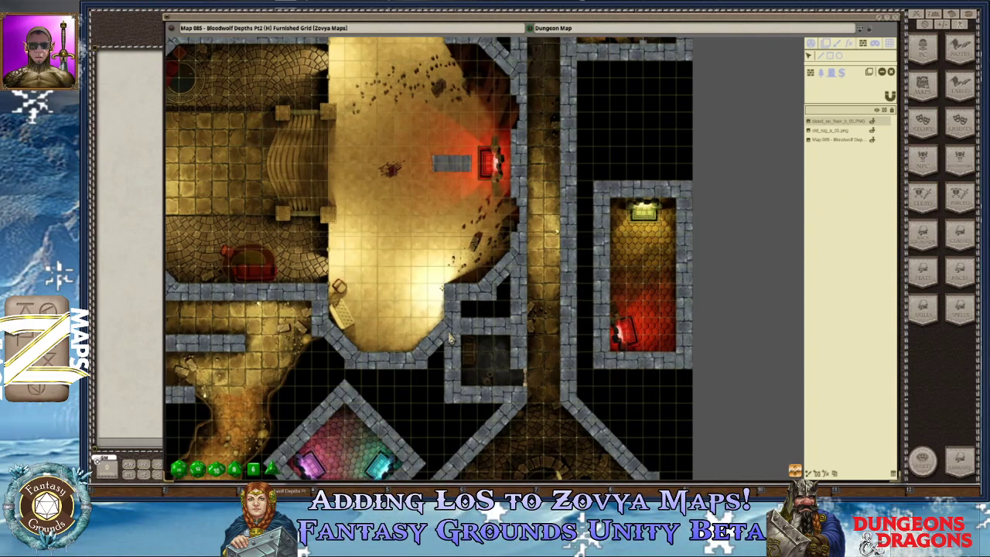
pyautogui.scroll(2, 446, 332)
pyautogui.scroll(3, 446, 333)
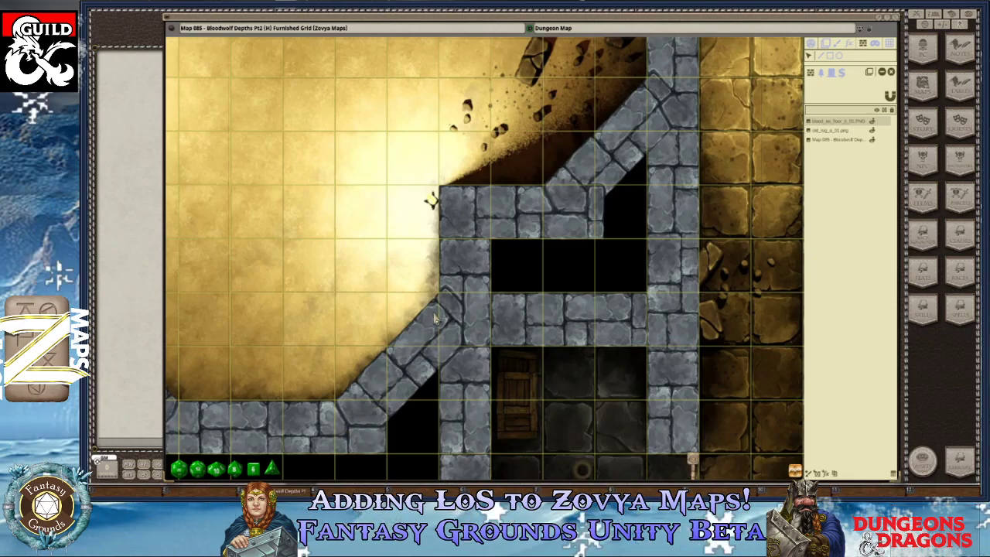
# Examine the angled stone walls enclosing the bright hall's southern alcove and the small storage room beside it.
pyautogui.scroll(-3, 457, 189)
pyautogui.scroll(-2, 457, 189)
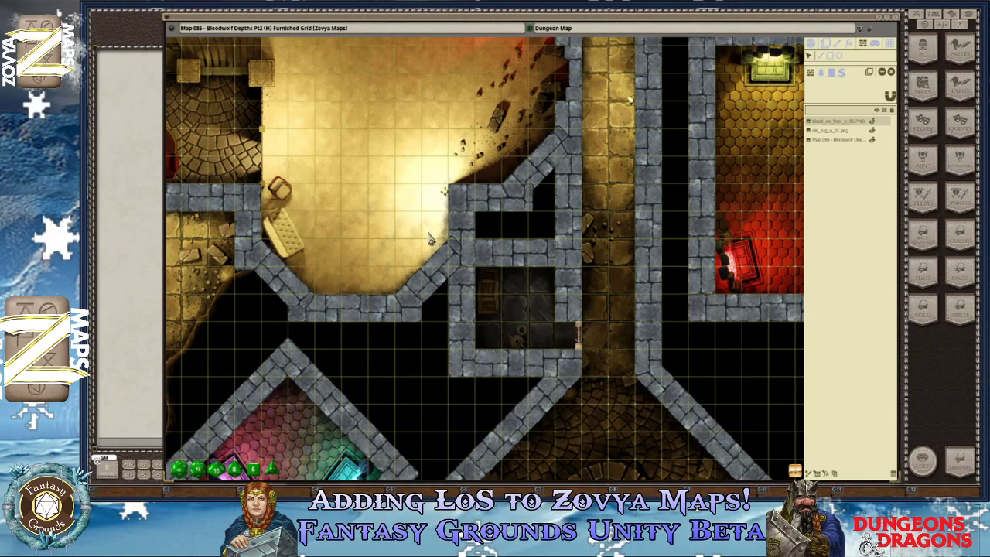
pyautogui.scroll(3, 350, 257)
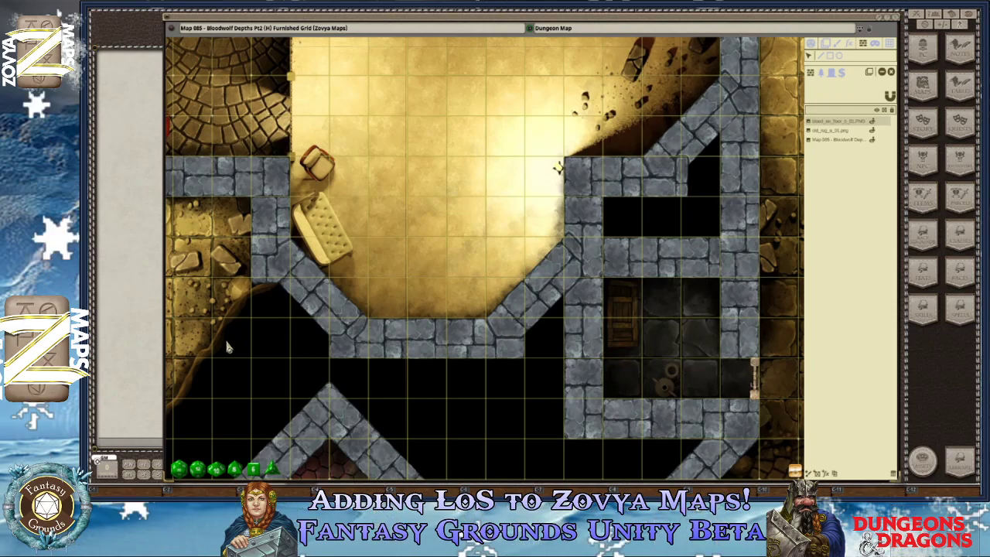
pyautogui.scroll(-2, 387, 240)
pyautogui.scroll(-2, 387, 240)
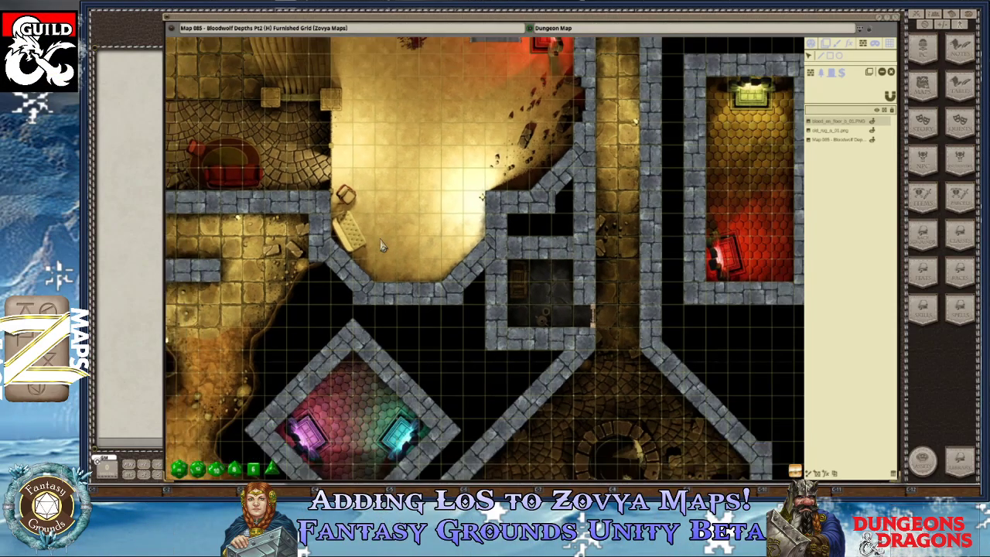
pyautogui.scroll(3, 346, 206)
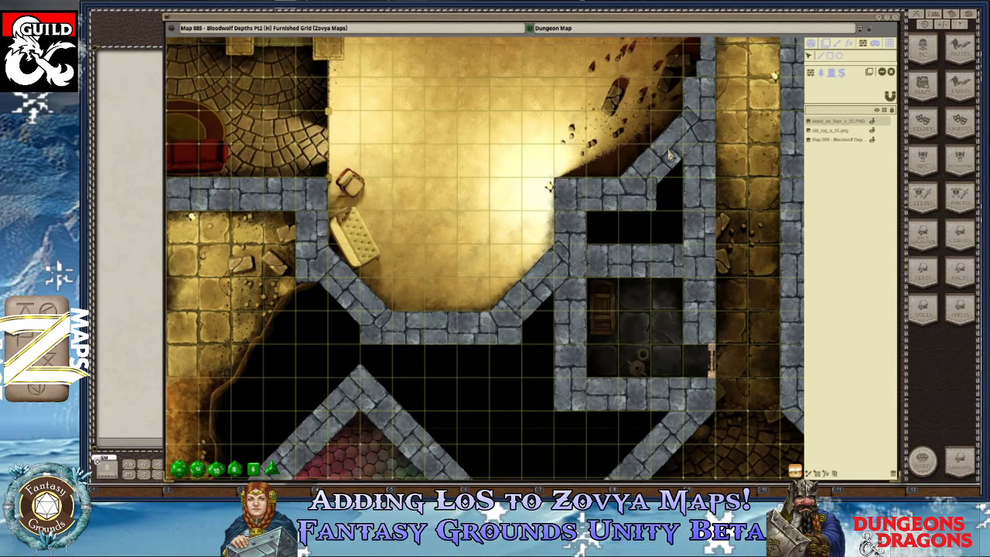
pyautogui.scroll(-3, 549, 177)
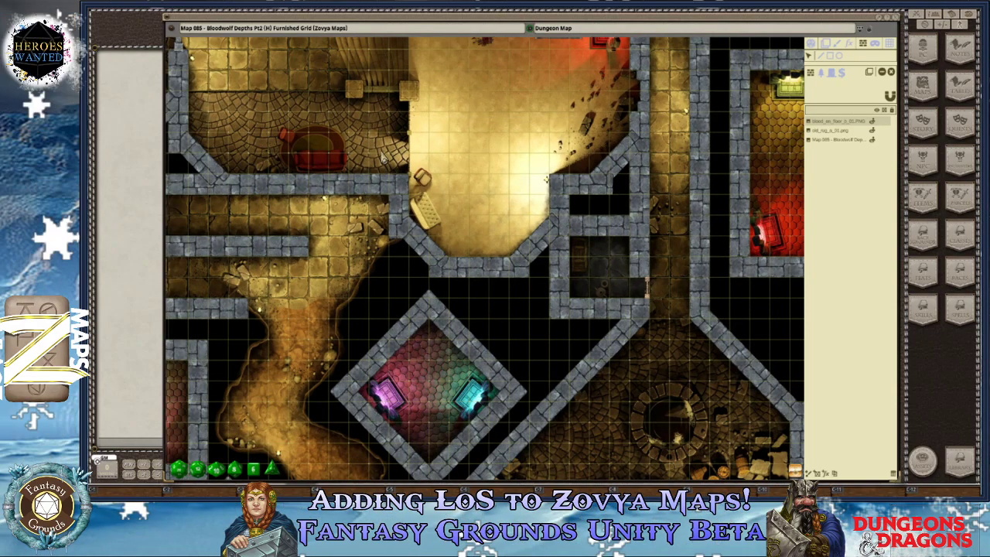
pyautogui.scroll(2, 384, 159)
pyautogui.scroll(-3, 385, 199)
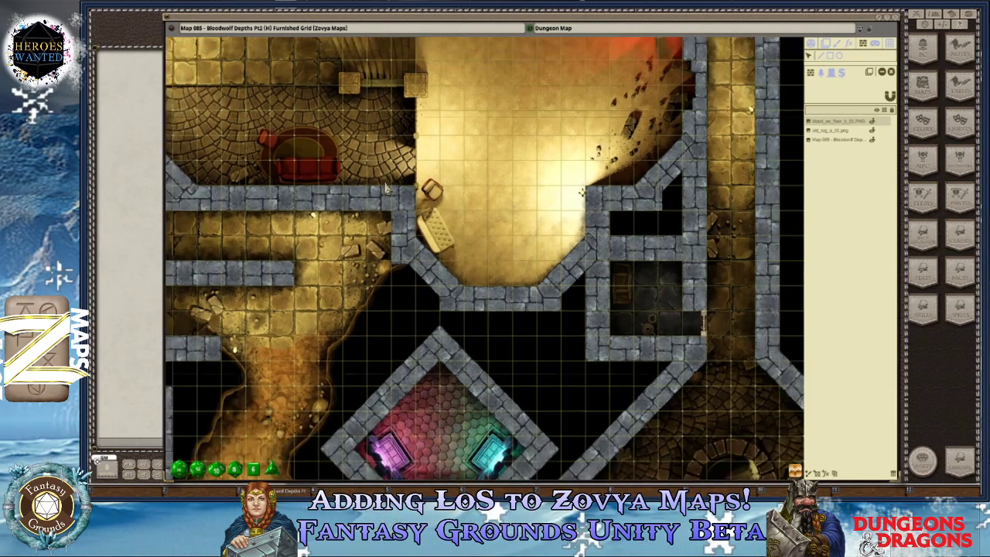
# Inspect the ledge between the cobbled floor and the bright hall, from the stair pillar down to the armchair.
pyautogui.scroll(2, 405, 126)
pyautogui.scroll(3, 404, 126)
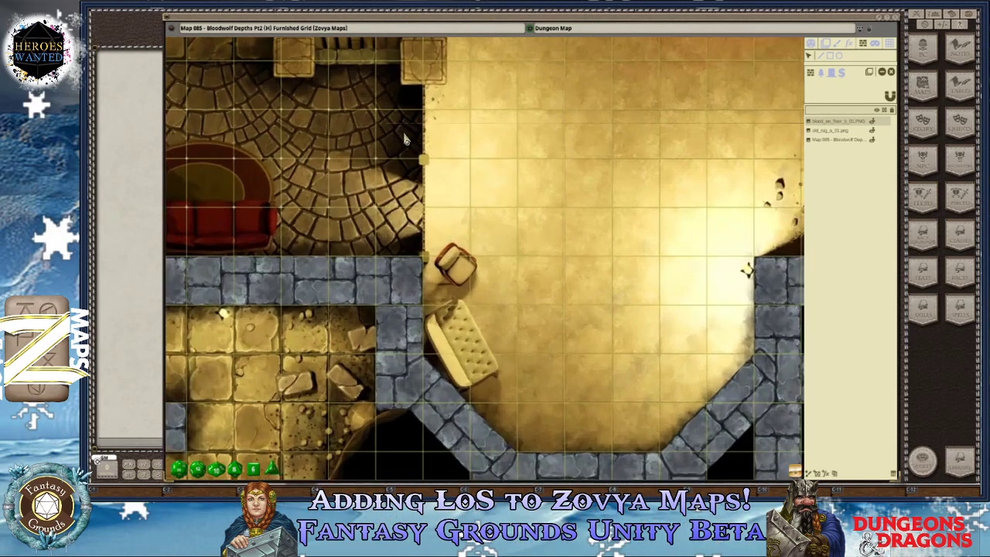
pyautogui.scroll(-3, 424, 258)
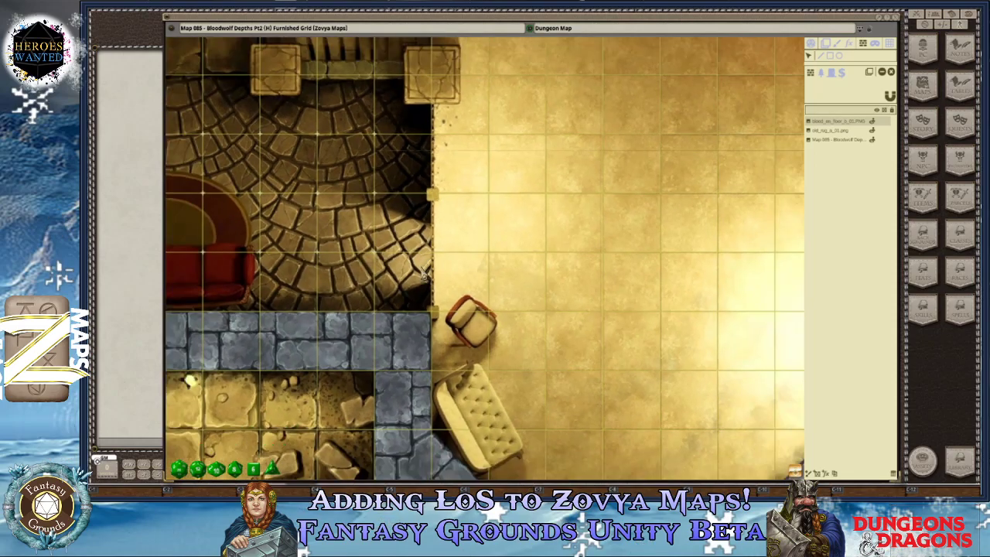
pyautogui.scroll(3, 429, 219)
pyautogui.scroll(3, 429, 218)
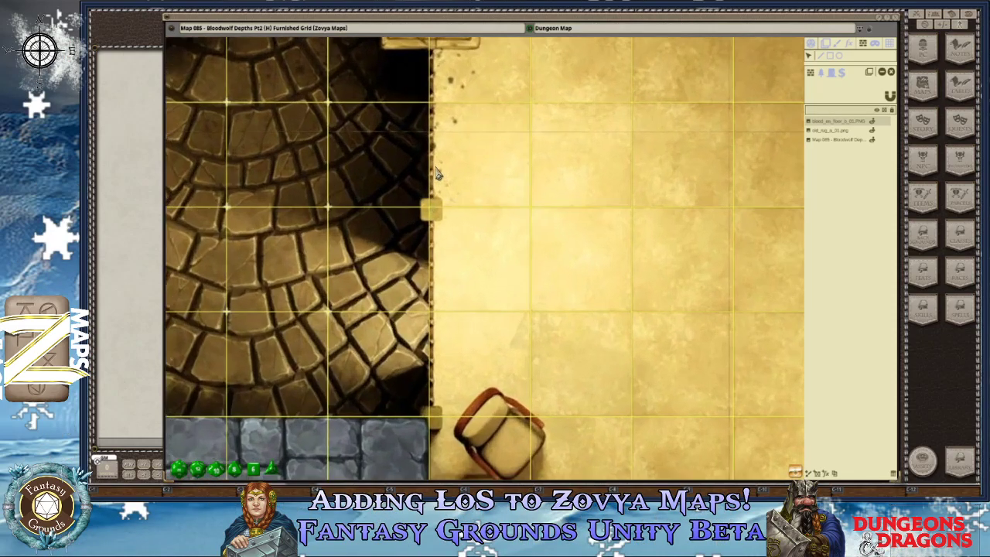
pyautogui.scroll(-2, 427, 289)
pyautogui.scroll(2, 427, 289)
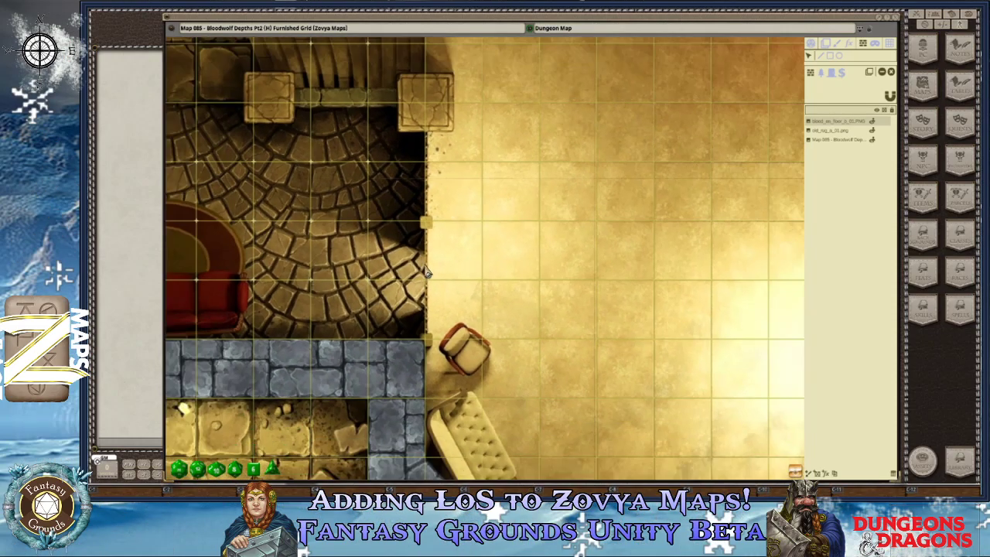
pyautogui.scroll(-2, 433, 263)
pyautogui.scroll(2, 440, 234)
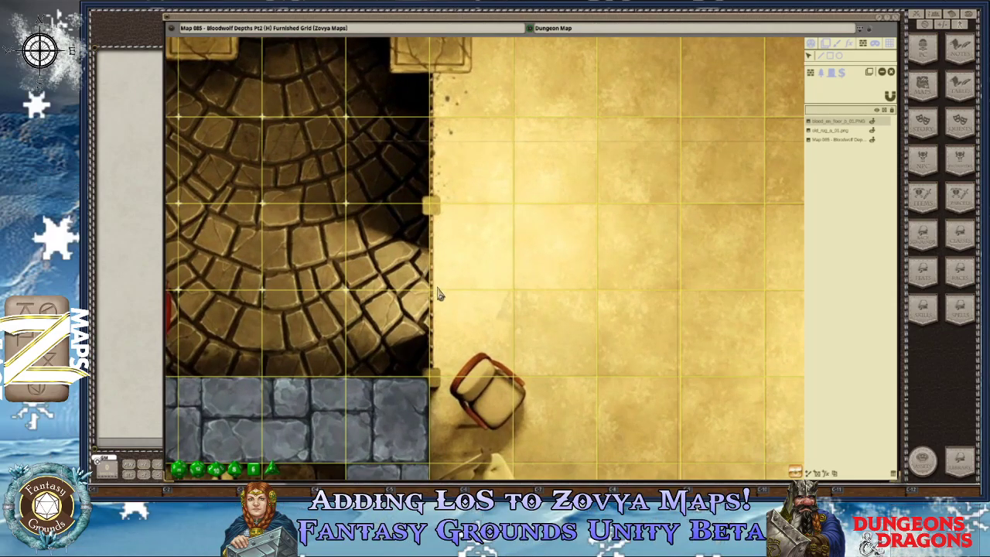
pyautogui.scroll(-6, 464, 193)
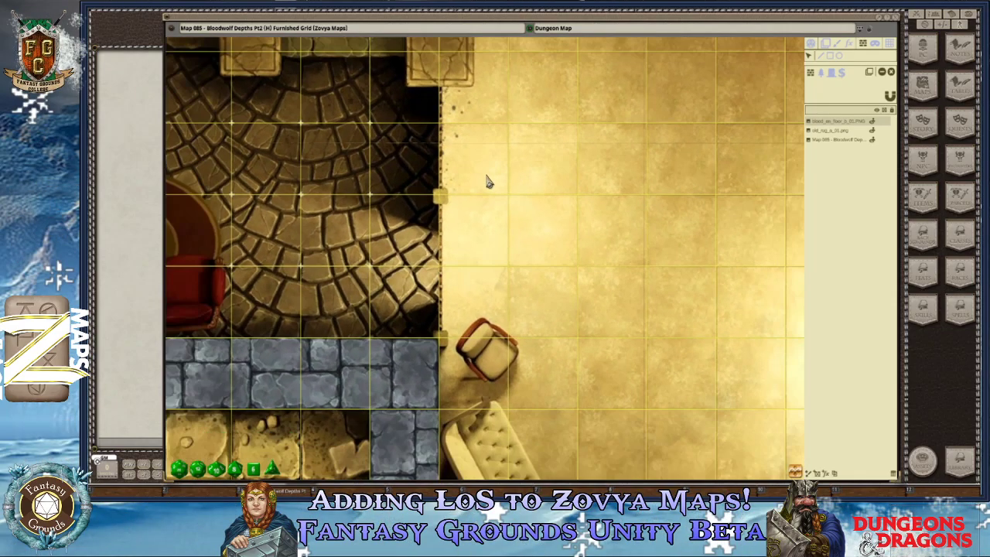
pyautogui.scroll(-6, 434, 213)
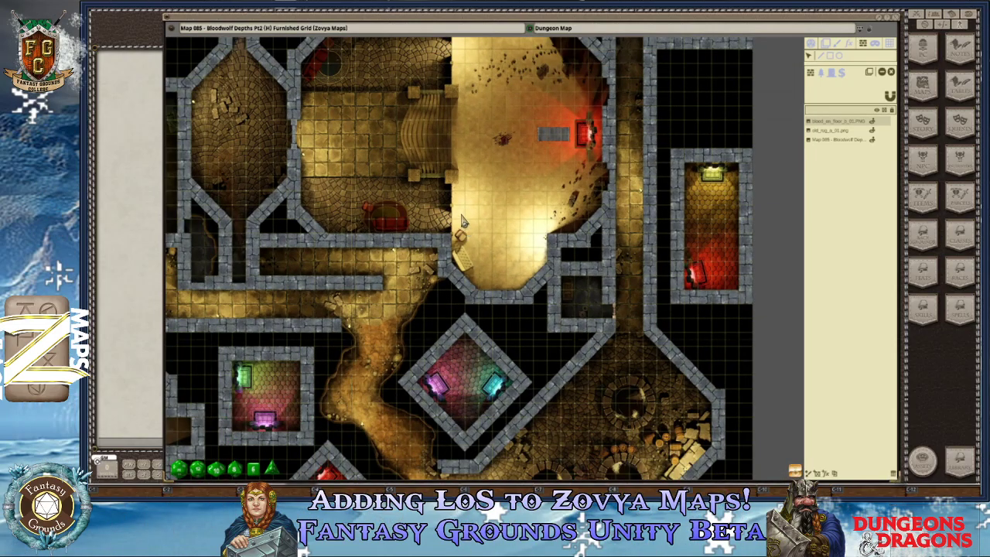
pyautogui.scroll(8, 462, 220)
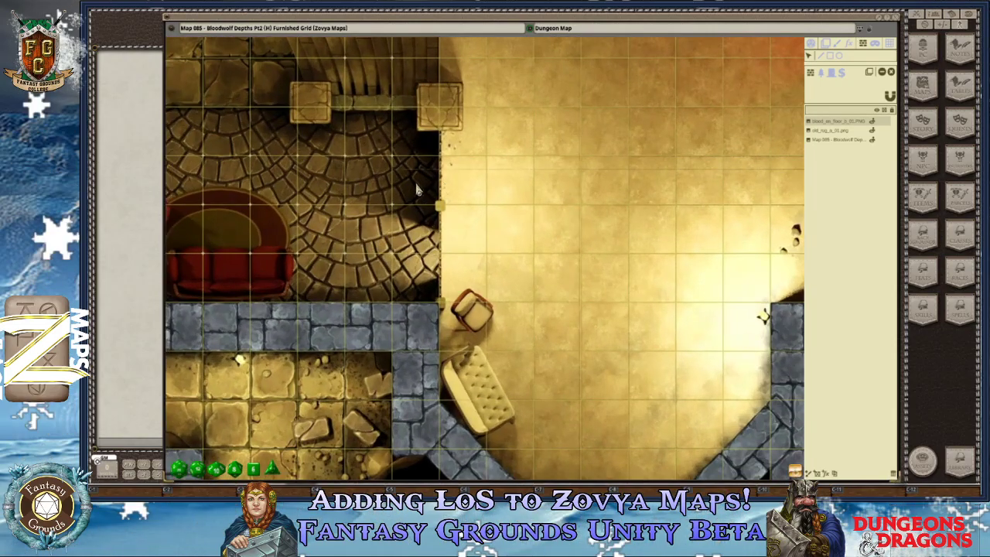
pyautogui.scroll(-3, 286, 78)
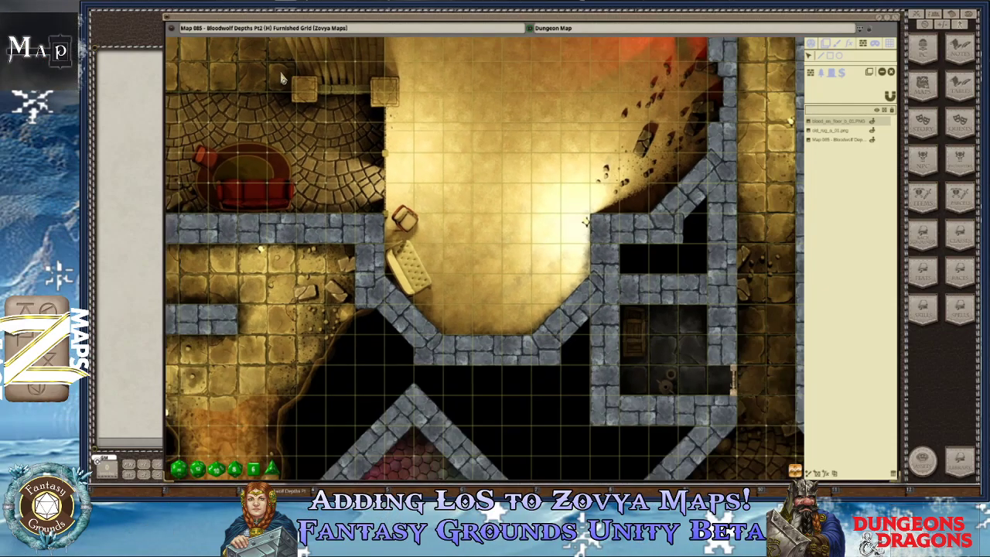
# Survey the hall from the cobbled platform and red sofa across the stairs to the red-lit throne.
pyautogui.press('Left')
pyautogui.press('Left')
pyautogui.press('Left')
pyautogui.press('Left')
pyautogui.press('Left')
pyautogui.press('Left')
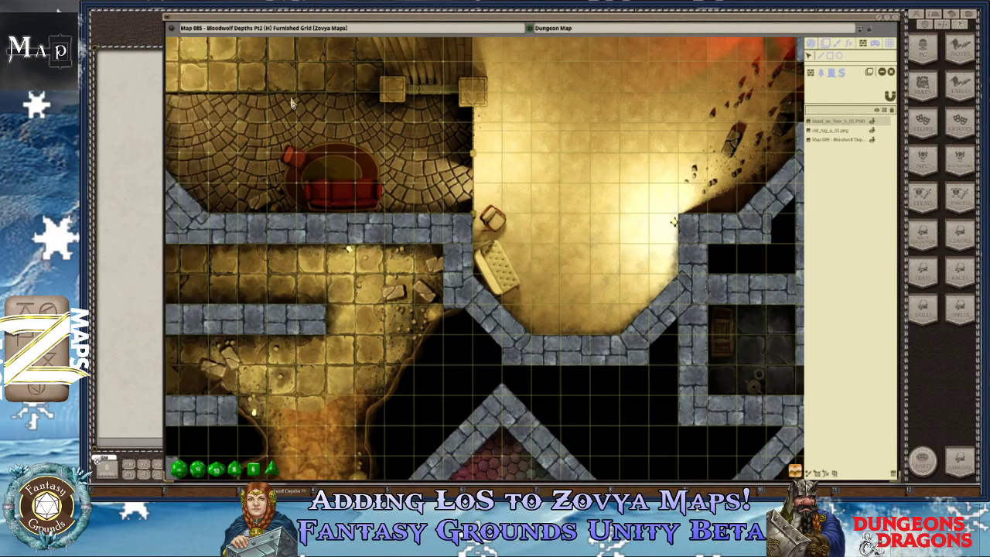
pyautogui.press('Up')
pyautogui.press('Up')
pyautogui.press('Up')
pyautogui.press('Up')
pyautogui.press('Up')
pyautogui.press('Up')
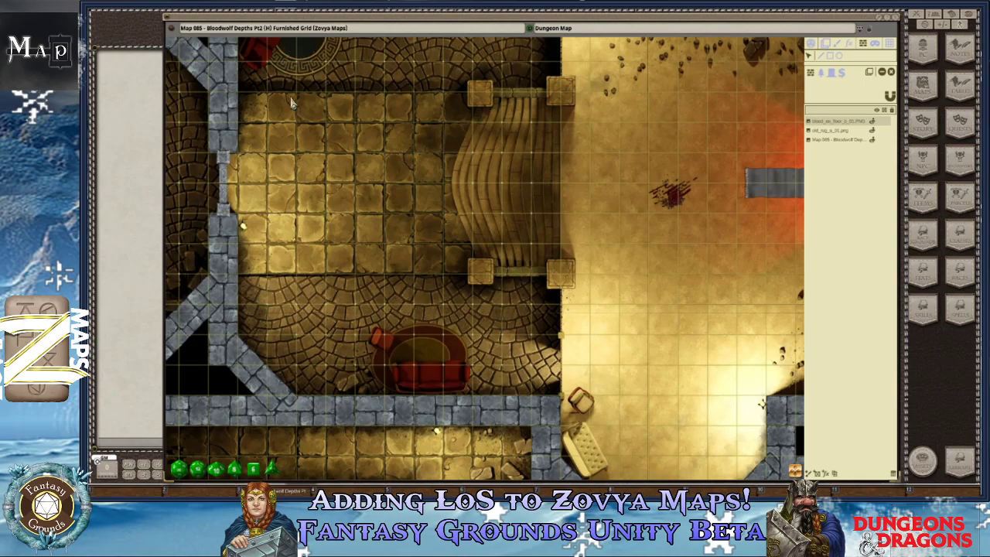
pyautogui.press('Up')
pyautogui.press('Up')
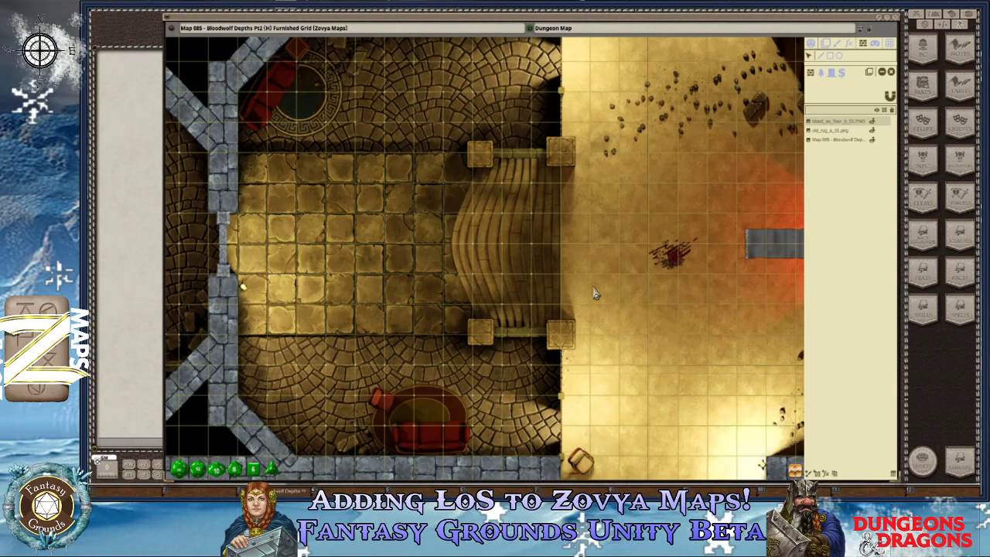
pyautogui.press('Right')
pyautogui.press('Right')
pyautogui.press('Right')
pyautogui.press('Right')
pyautogui.press('Right')
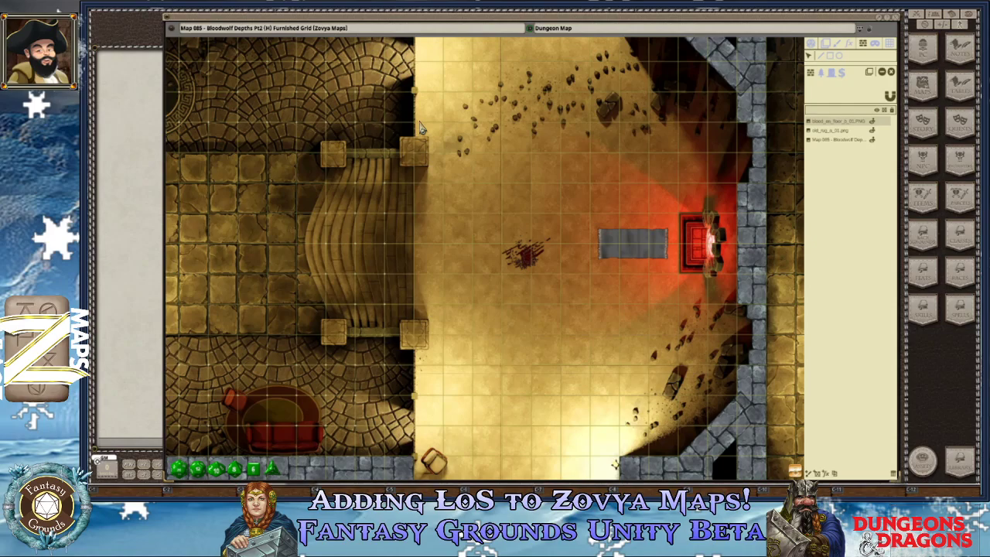
pyautogui.press('Left')
pyautogui.press('Left')
pyautogui.press('Left')
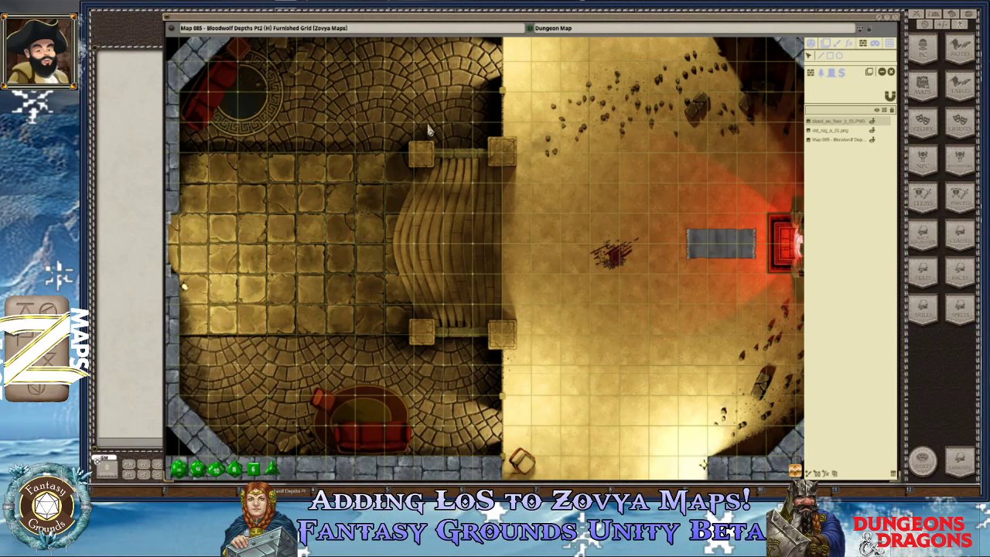
# Compare the raised western platform and its stairs with the hall's outer walls and the throne area.
pyautogui.scroll(1, 517, 195)
pyautogui.scroll(-1, 517, 195)
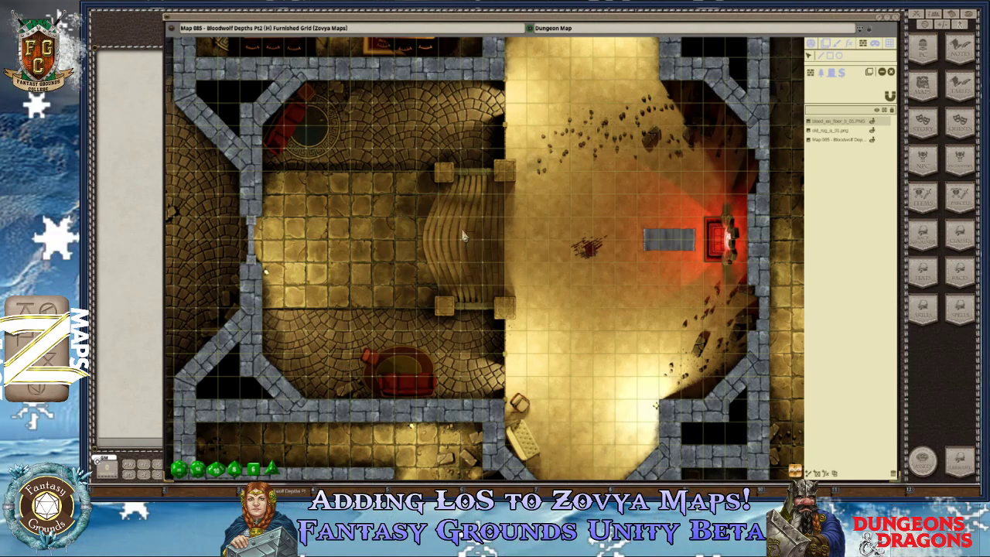
pyautogui.scroll(1, 516, 241)
pyautogui.scroll(1, 517, 241)
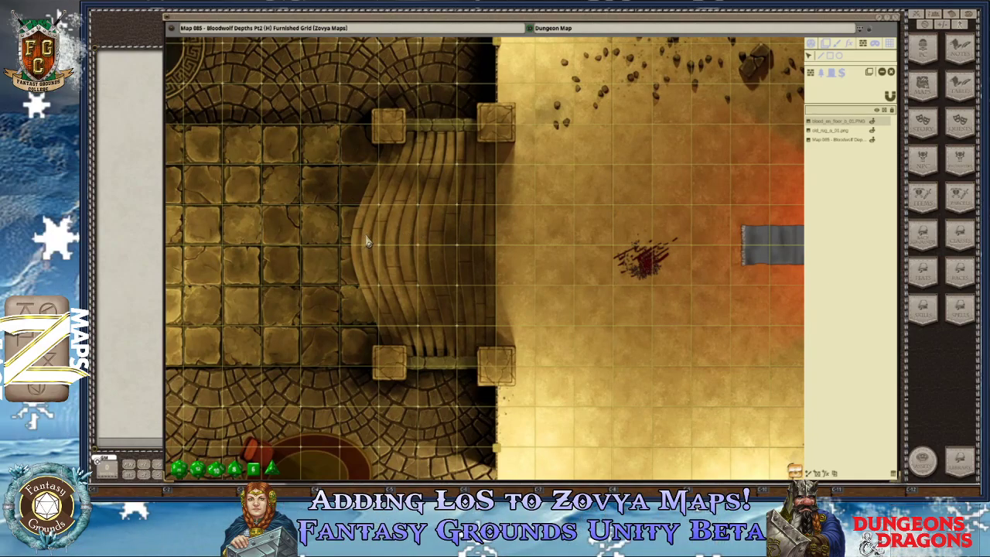
pyautogui.scroll(-1, 557, 231)
pyautogui.scroll(-3, 555, 232)
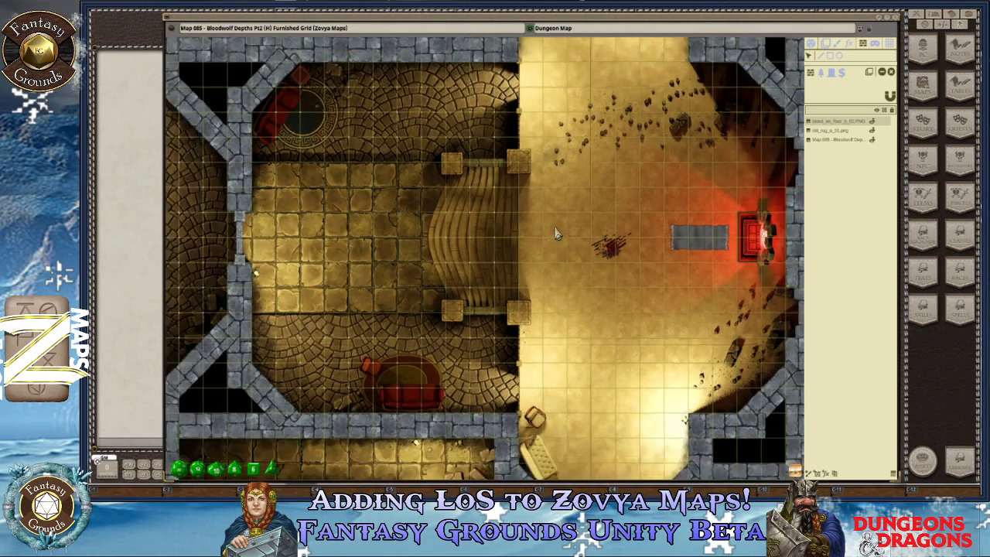
pyautogui.scroll(2, 537, 263)
pyautogui.scroll(-3, 533, 269)
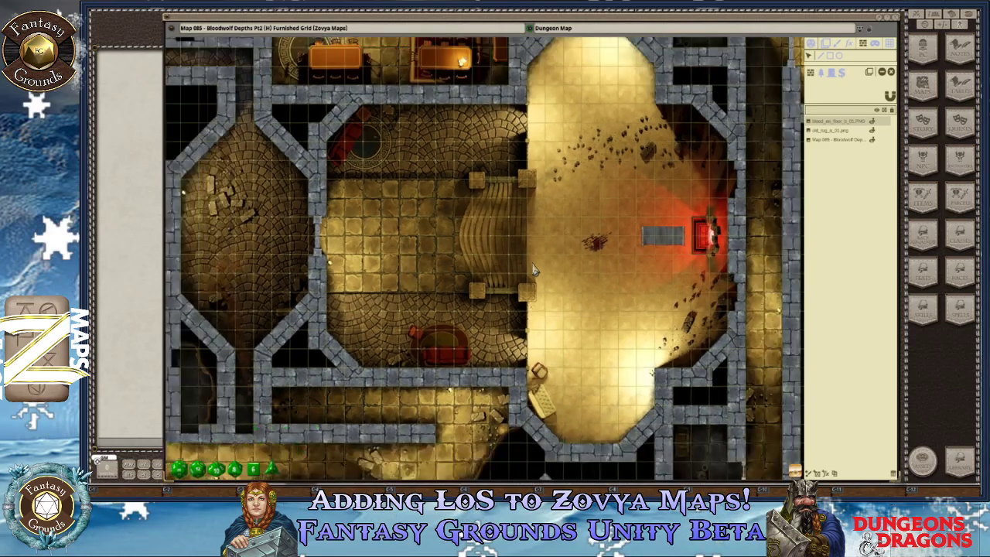
pyautogui.scroll(1, 552, 133)
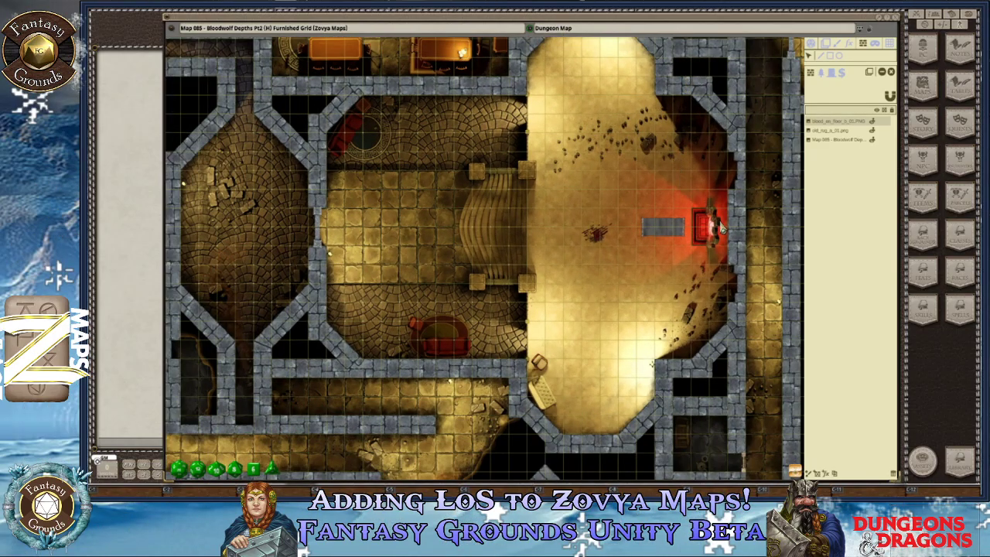
pyautogui.scroll(-1, 328, 259)
pyautogui.scroll(-1, 480, 247)
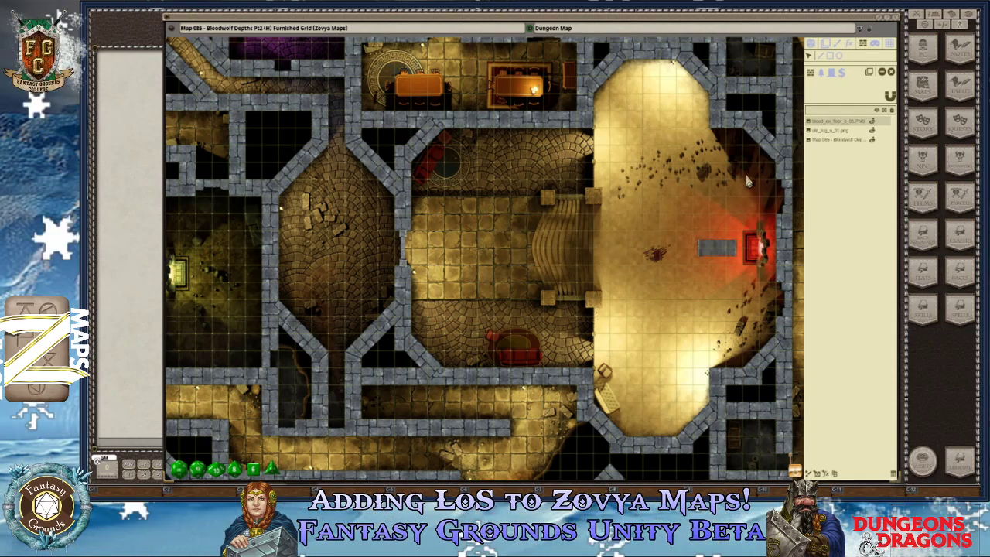
pyautogui.scroll(3, 625, 244)
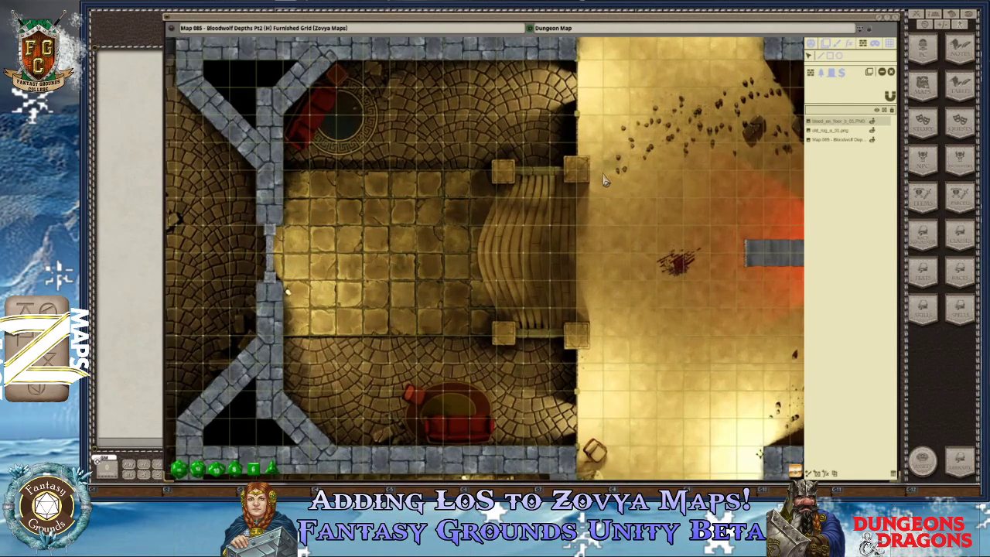
pyautogui.scroll(-2, 507, 288)
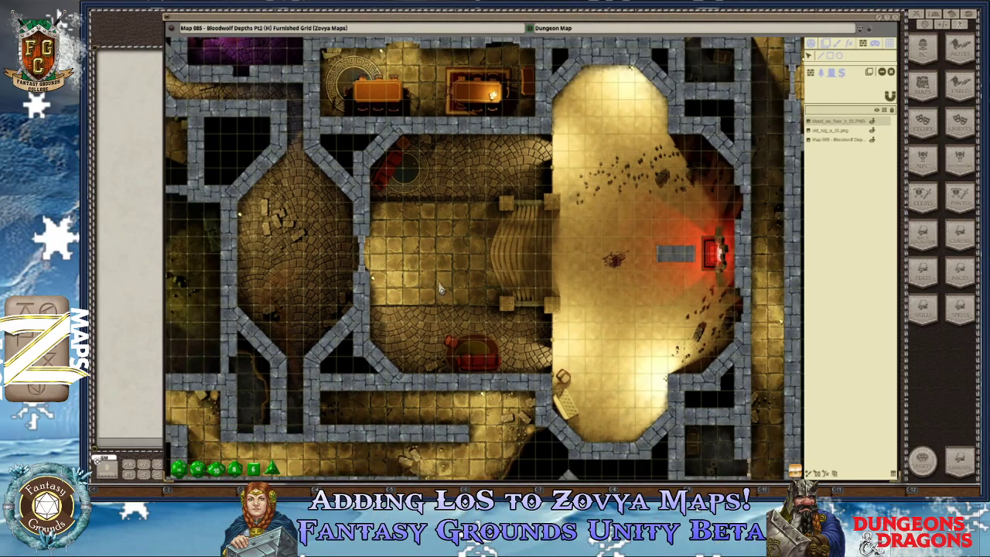
# Examine the curved staircase, its corner pillars and railings, and the sight lines between platform and lower floor.
pyautogui.scroll(3, 542, 221)
pyautogui.scroll(3, 553, 209)
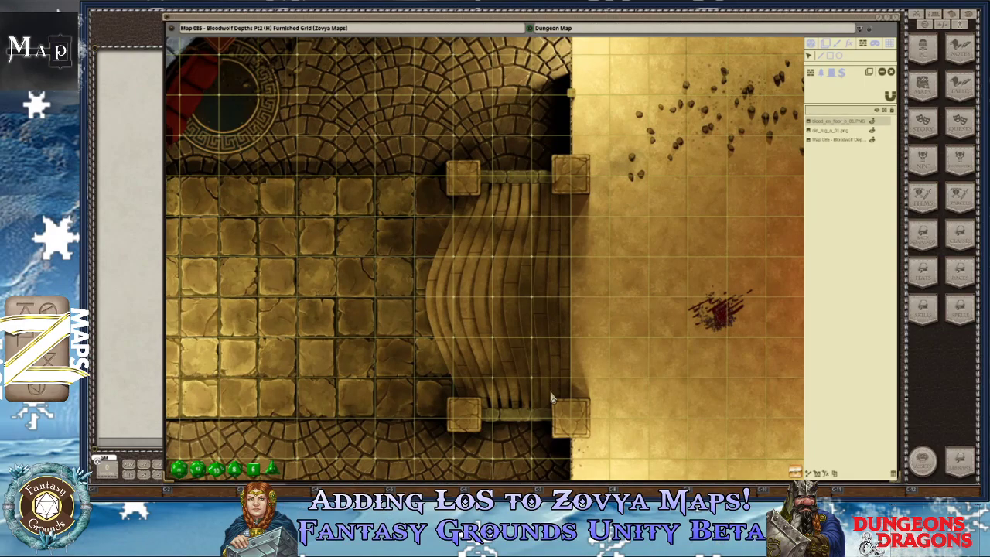
pyautogui.scroll(-5, 302, 286)
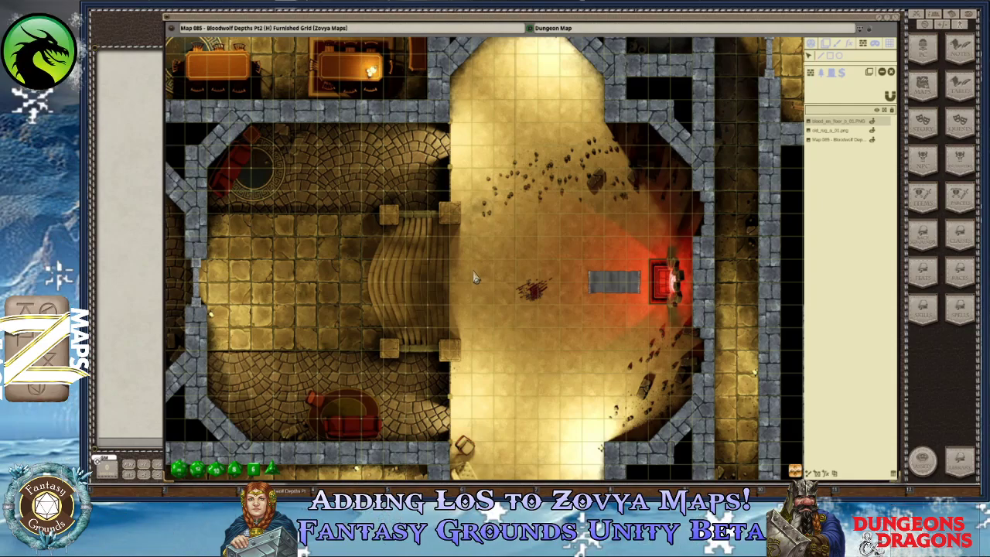
pyautogui.scroll(3, 475, 279)
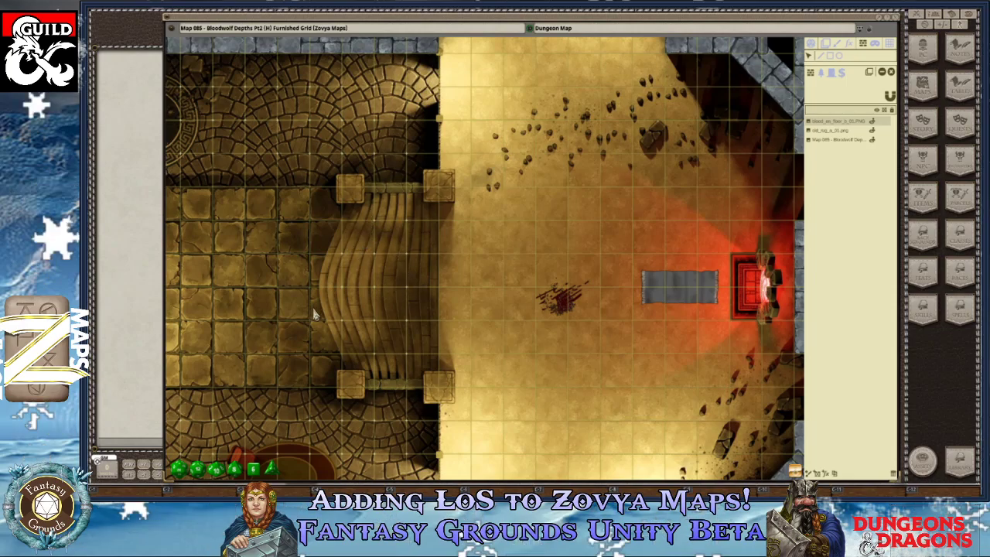
pyautogui.scroll(3, 433, 326)
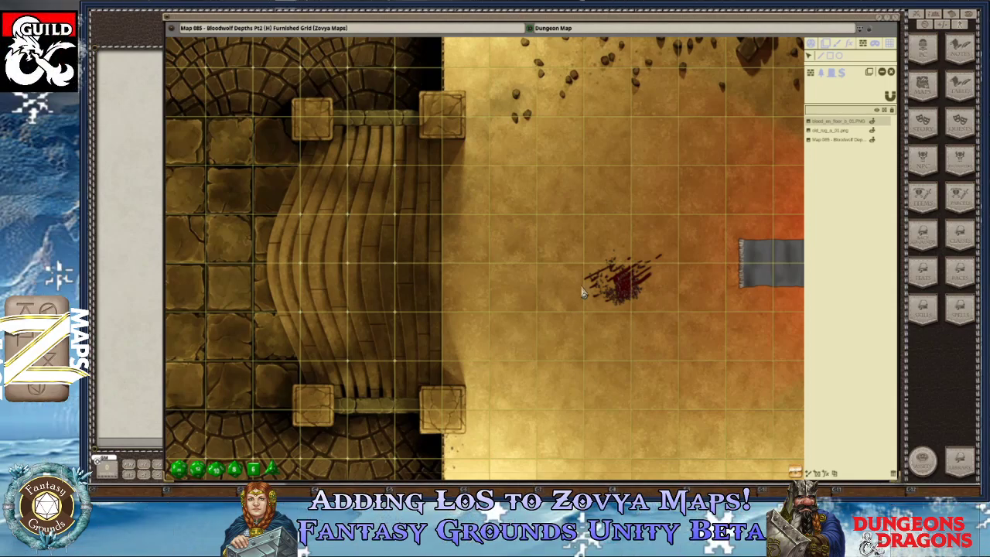
pyautogui.scroll(-5, 422, 226)
pyautogui.scroll(5, 427, 232)
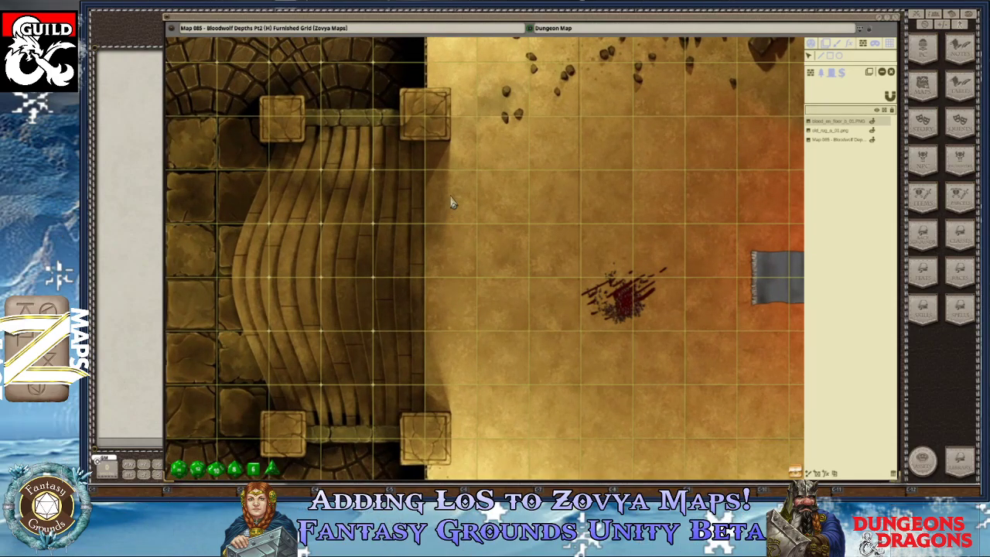
pyautogui.scroll(-5, 451, 206)
pyautogui.scroll(2, 418, 211)
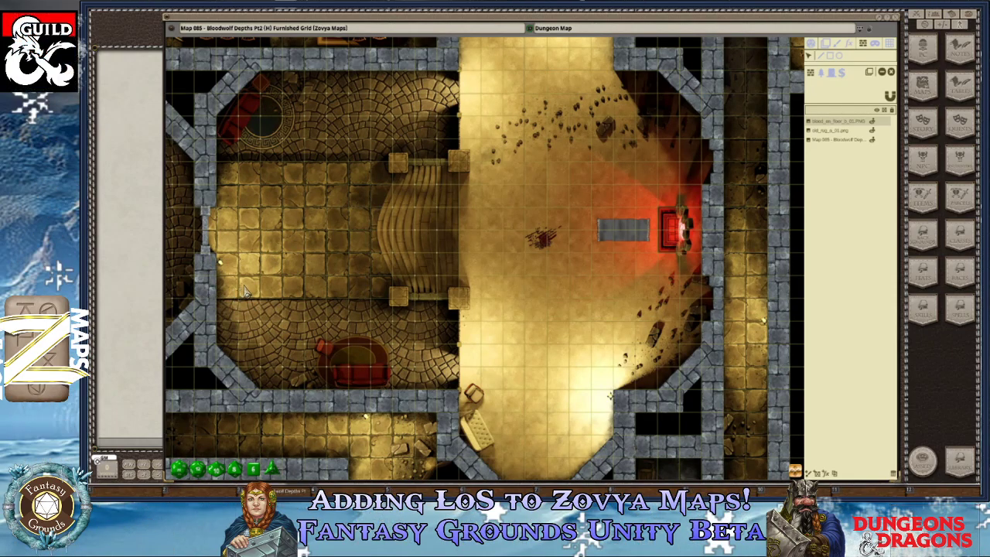
pyautogui.scroll(3, 262, 265)
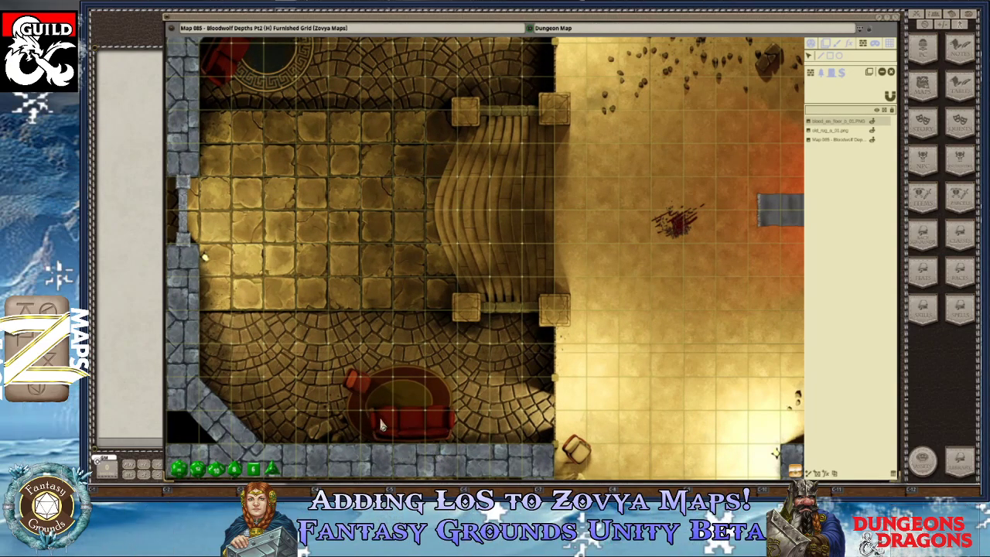
# Draw a rectangular door occluder around the narrow stone doorway and its two end blocks in the hall's west wall.
pyautogui.scroll(-3, 308, 170)
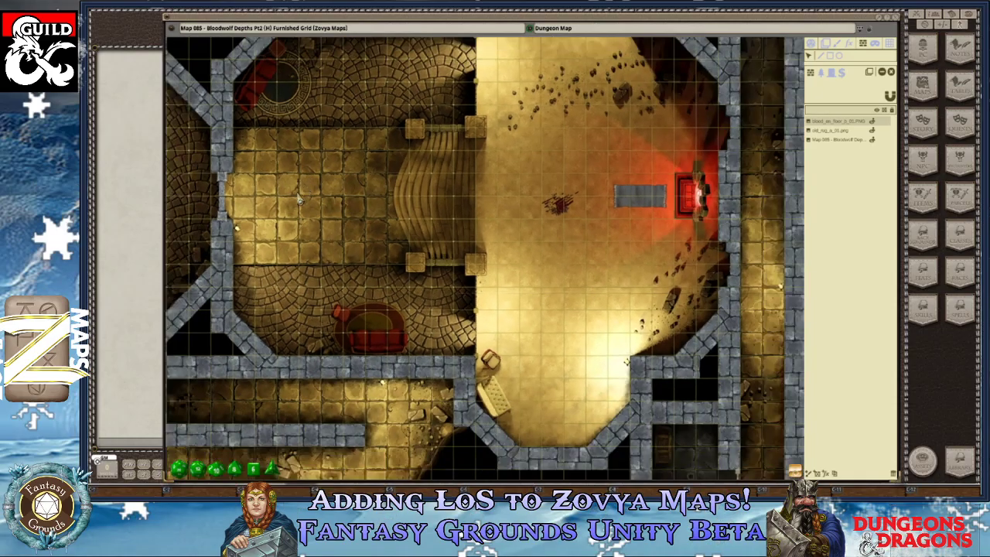
pyautogui.scroll(4, 218, 202)
pyautogui.scroll(3, 218, 203)
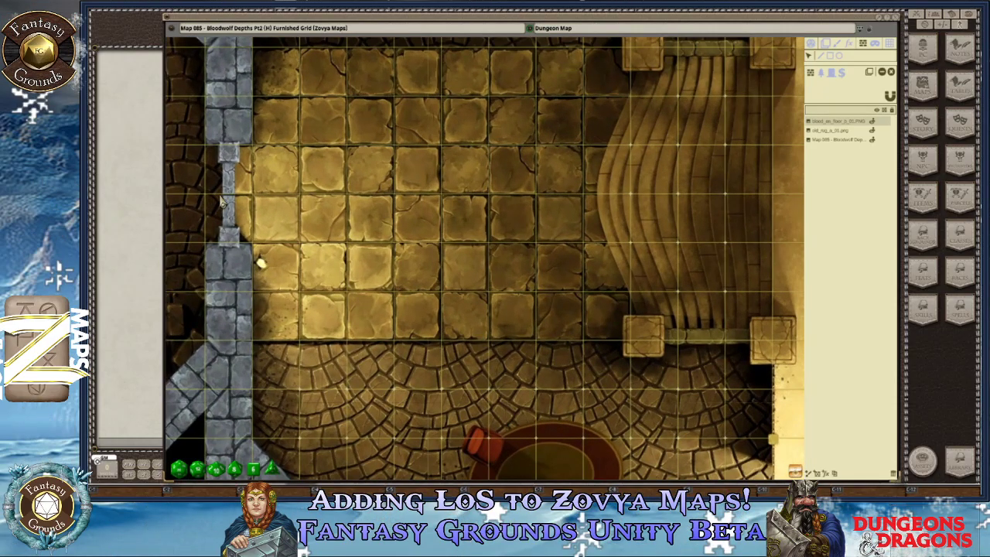
pyautogui.scroll(-5, 317, 179)
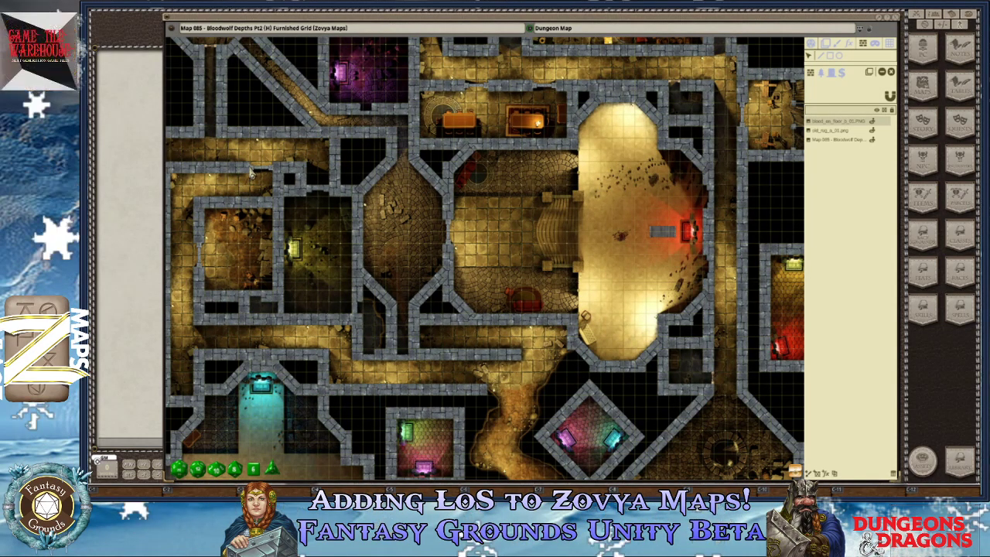
pyautogui.scroll(-4, 448, 200)
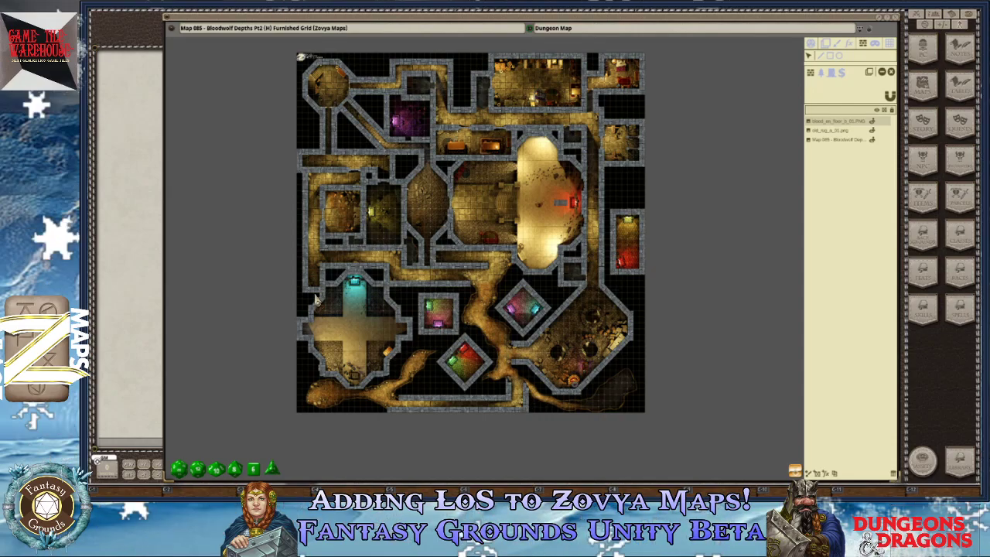
pyautogui.scroll(1, 447, 219)
pyautogui.scroll(10, 447, 219)
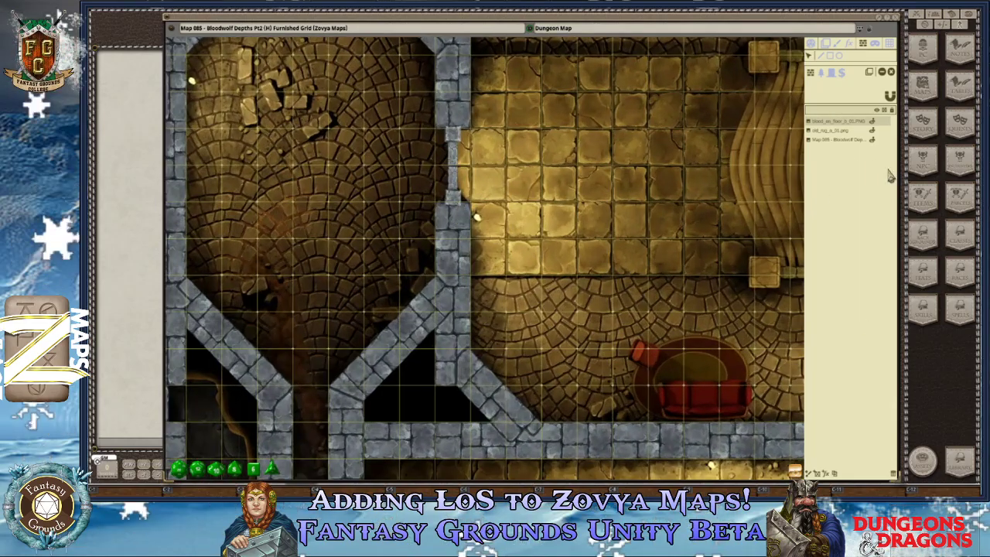
pyautogui.scroll(4, 555, 176)
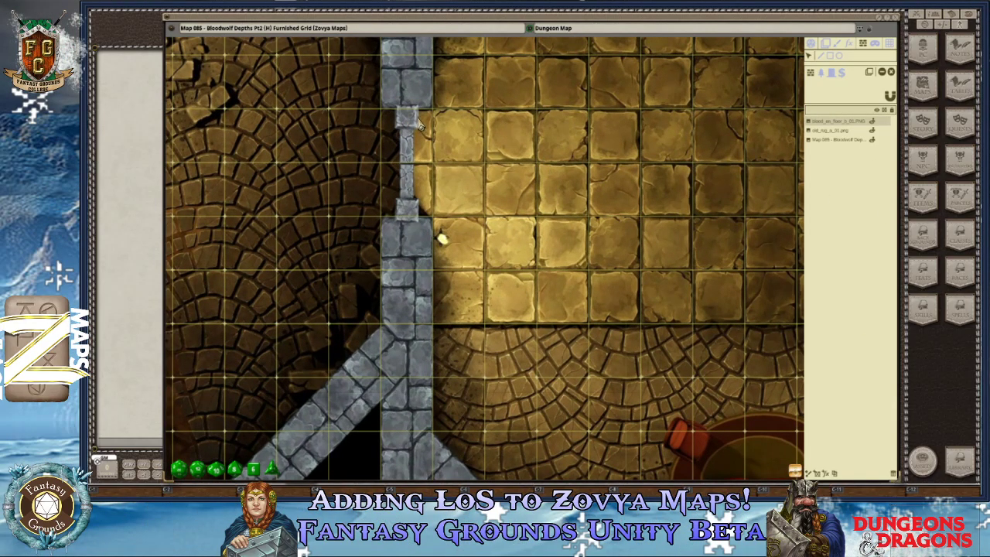
pyautogui.scroll(4, 404, 197)
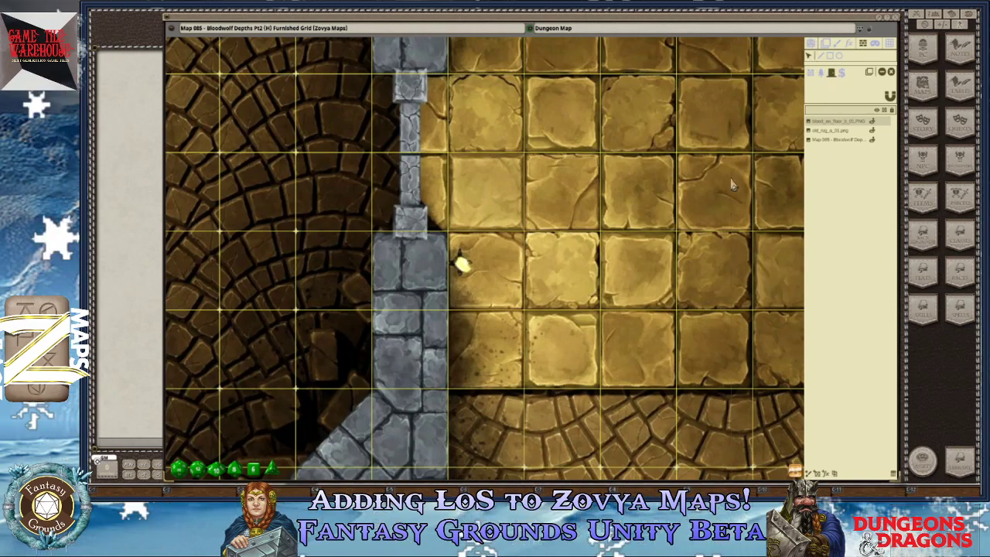
pyautogui.click(832, 57)
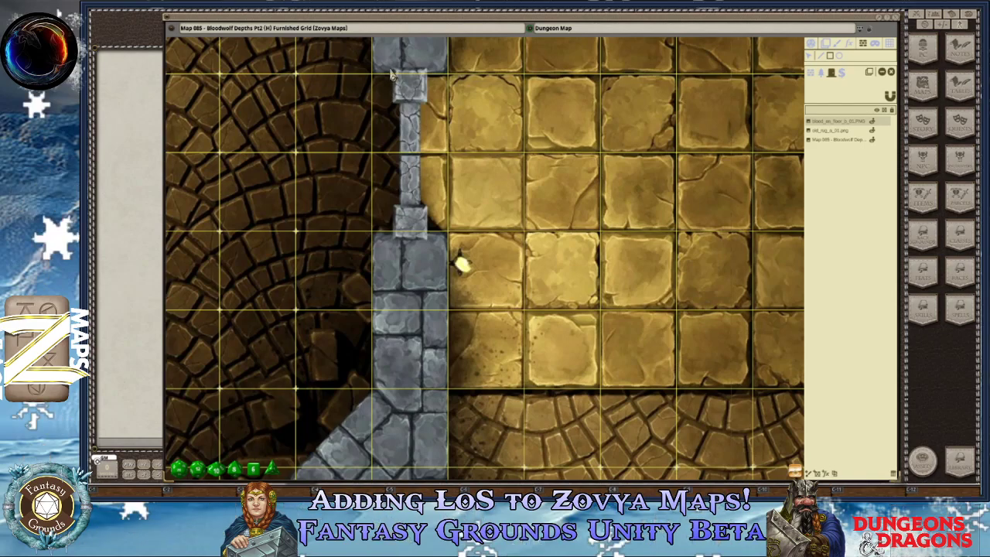
pyautogui.moveTo(397, 75); pyautogui.dragTo(430, 246)
pyautogui.scroll(-4, 431, 246)
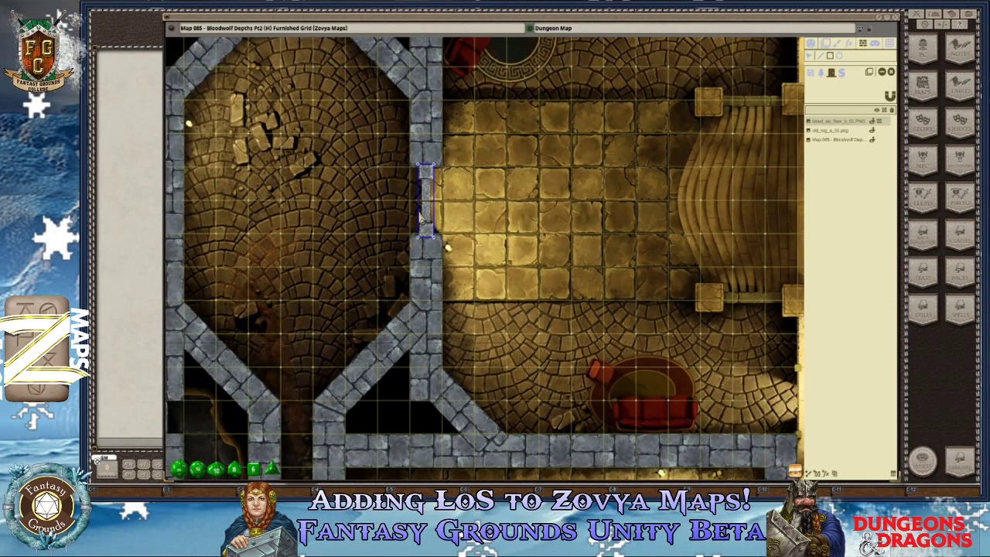
# Examine the areas from the hall's west door across to the red-lit throne and the enclosed hexagon-tiled room to the east.
pyautogui.scroll(3, 478, 242)
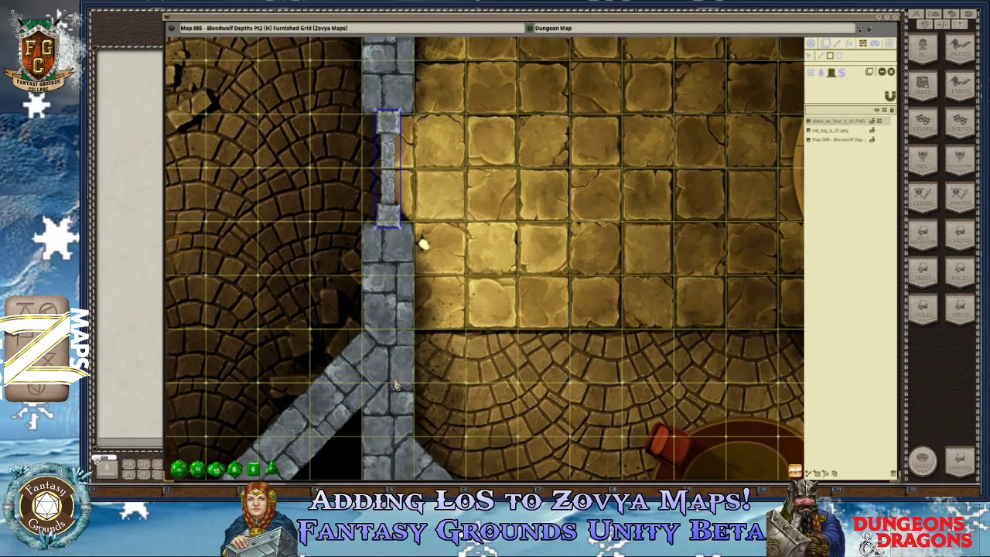
pyautogui.scroll(-1, 440, 247)
pyautogui.scroll(-3, 443, 290)
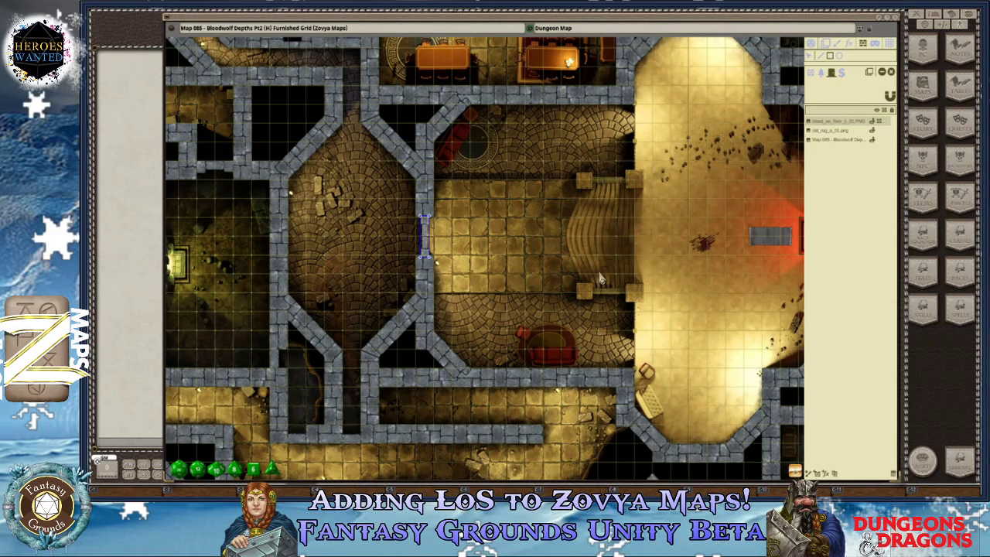
pyautogui.press('Right')
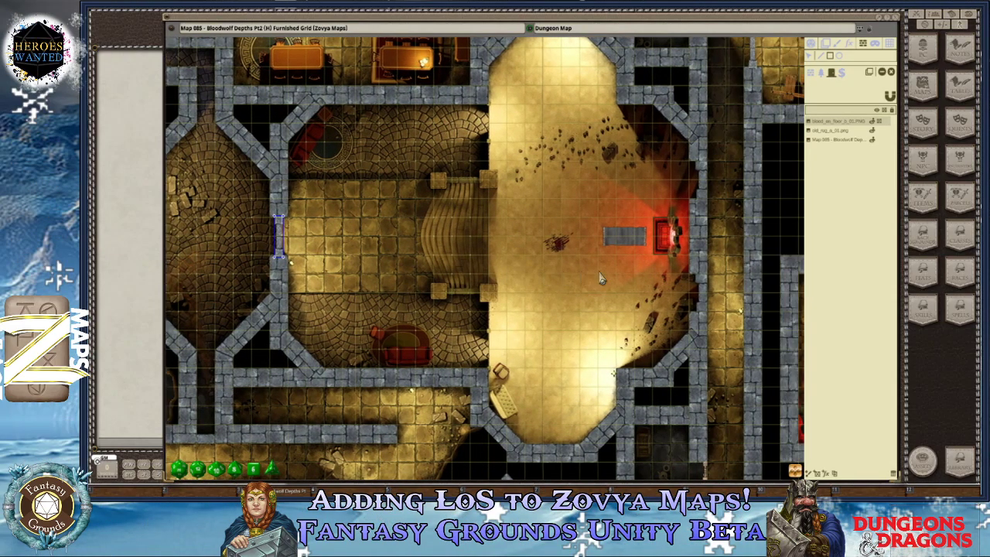
pyautogui.scroll(2, 691, 254)
pyautogui.scroll(5, 690, 254)
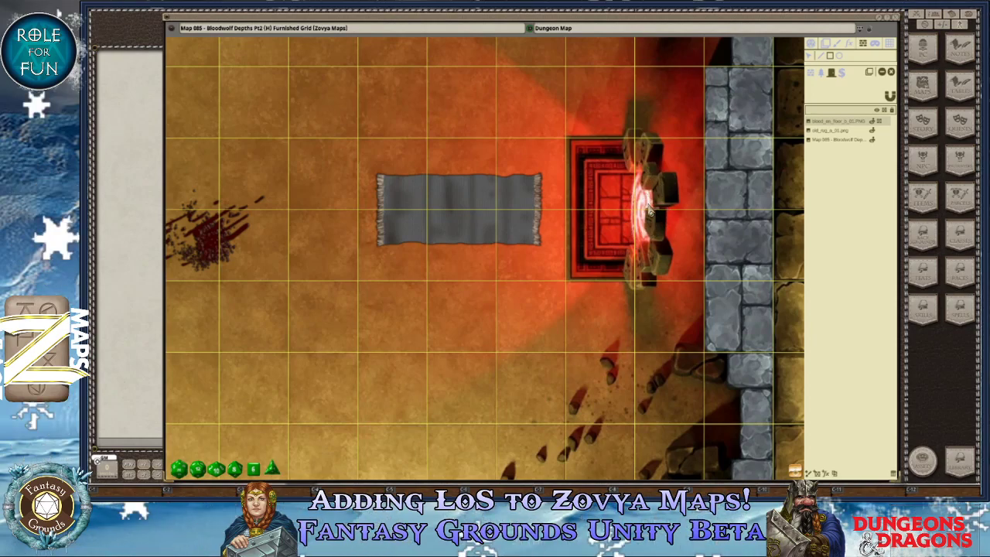
pyautogui.scroll(-3, 637, 232)
pyautogui.scroll(-8, 638, 235)
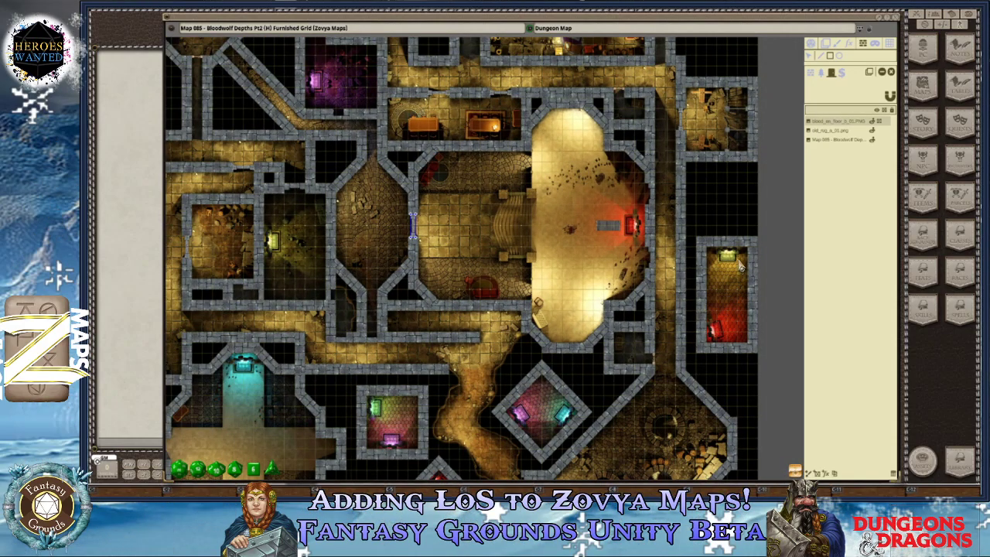
pyautogui.scroll(3, 700, 310)
pyautogui.scroll(4, 714, 334)
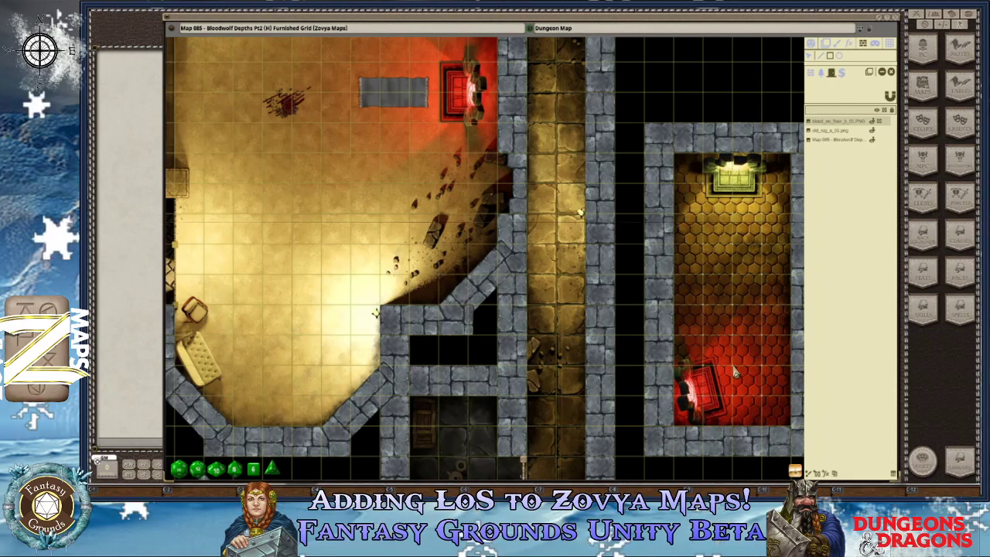
pyautogui.scroll(-5, 279, 283)
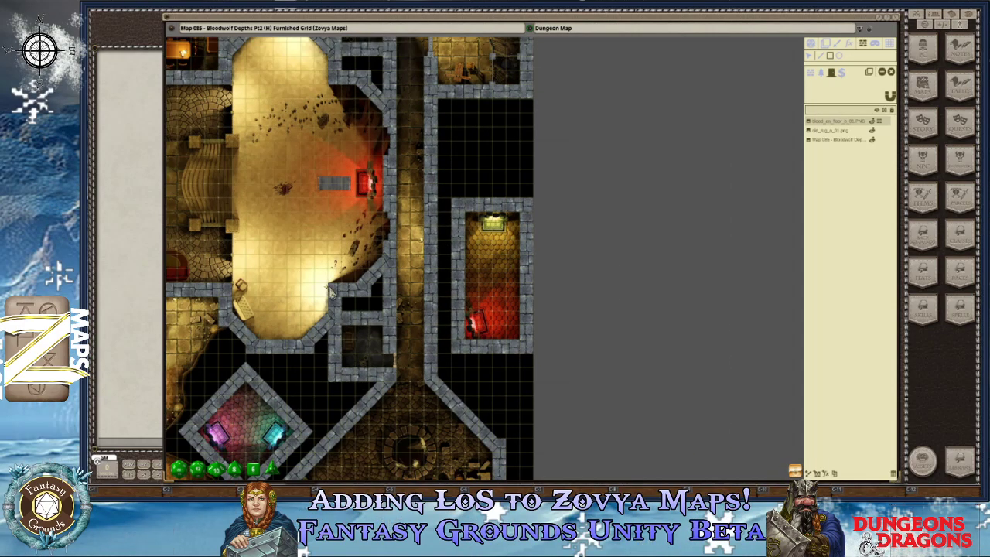
# Survey the hall from the throne side back over the curved stairs to the west door and adjoining cobbled chamber.
pyautogui.moveTo(279, 283); pyautogui.dragTo(331, 294)
pyautogui.press('Left')
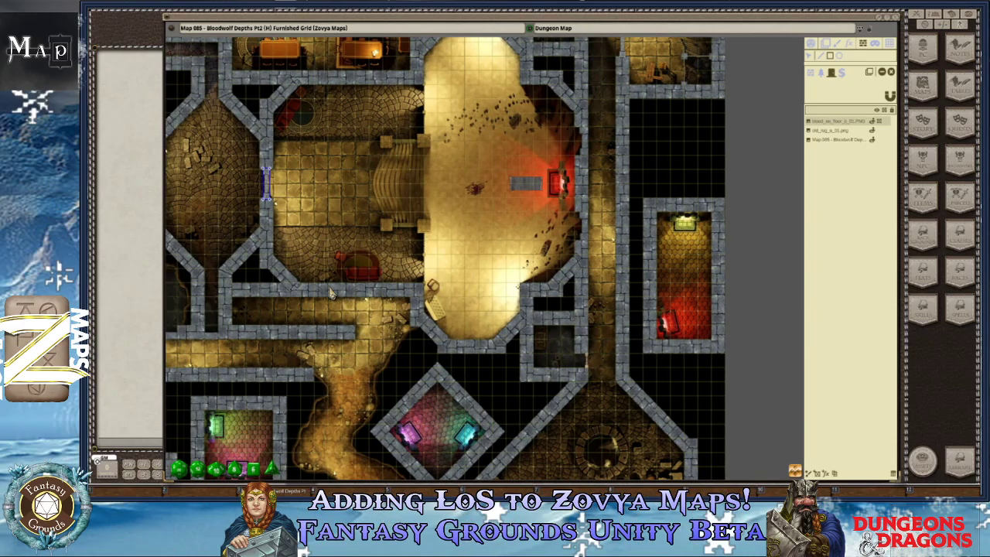
pyautogui.scroll(3, 424, 190)
pyautogui.scroll(-4, 410, 192)
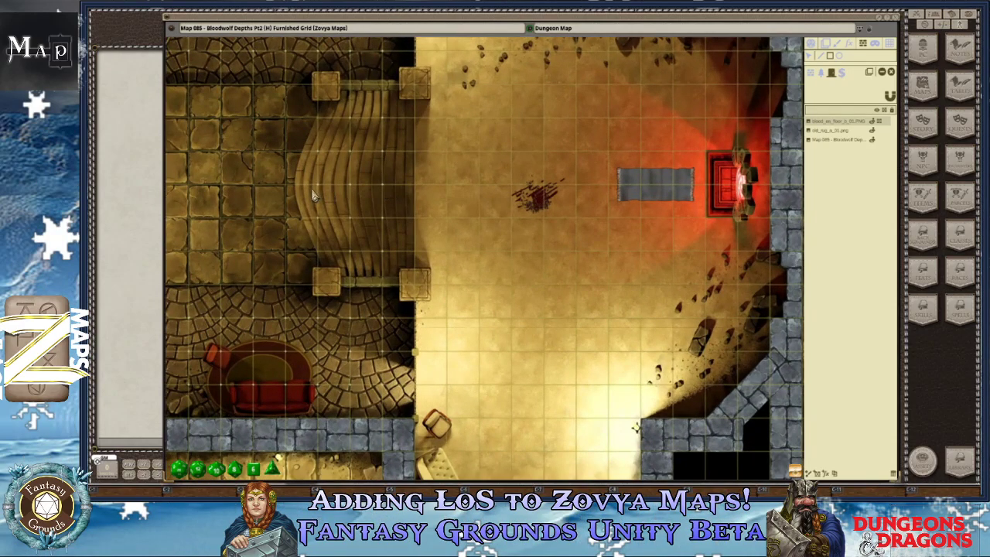
pyautogui.scroll(4, 224, 201)
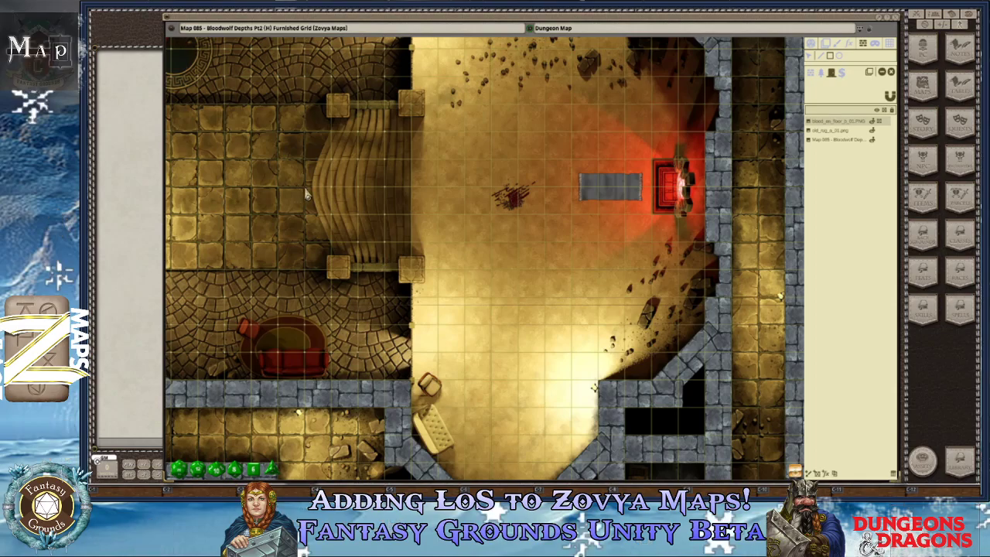
pyautogui.press('Left')
pyautogui.press('Left')
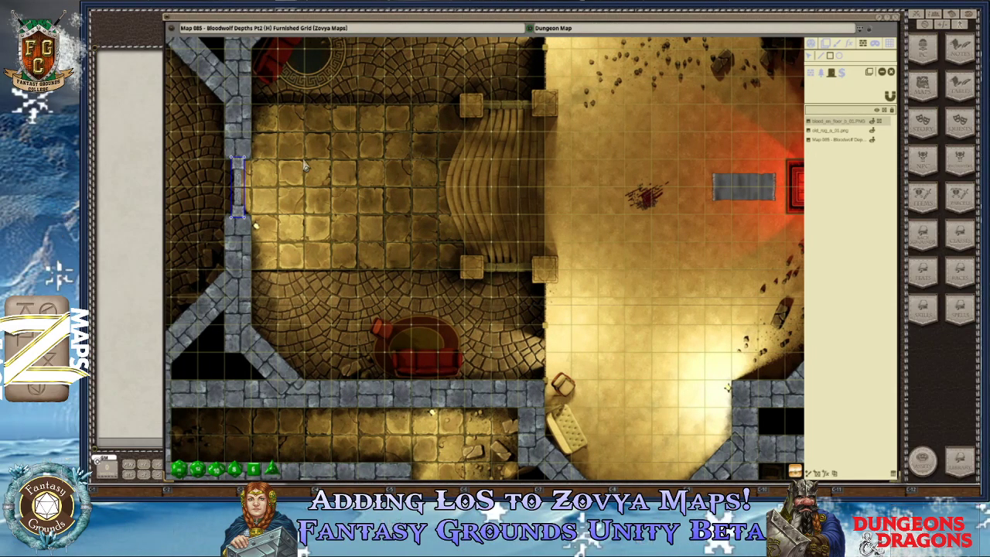
pyautogui.scroll(-1, 278, 163)
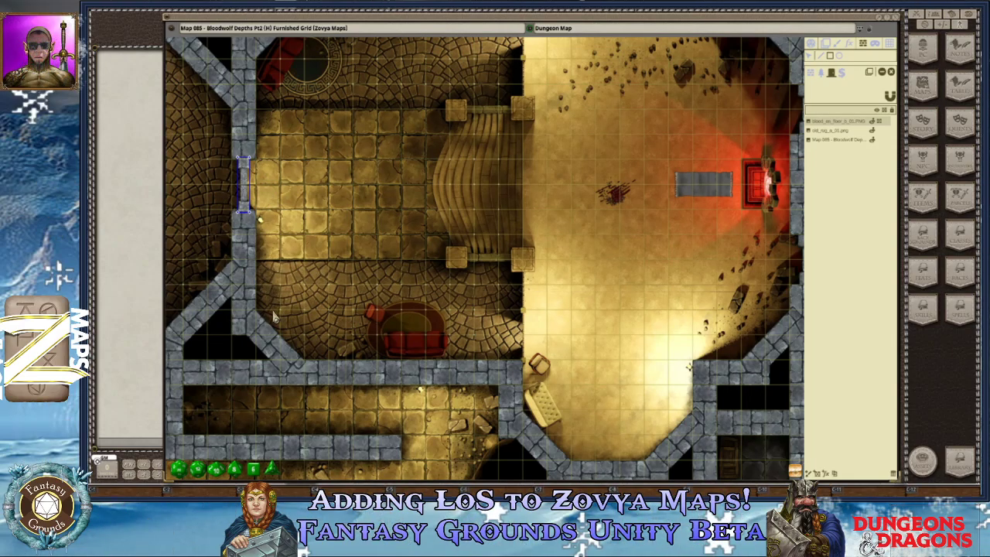
pyautogui.moveTo(274, 317)
pyautogui.mouseDown()
pyautogui.moveTo(347, 315)
pyautogui.moveTo(348, 342)
pyautogui.mouseUp()
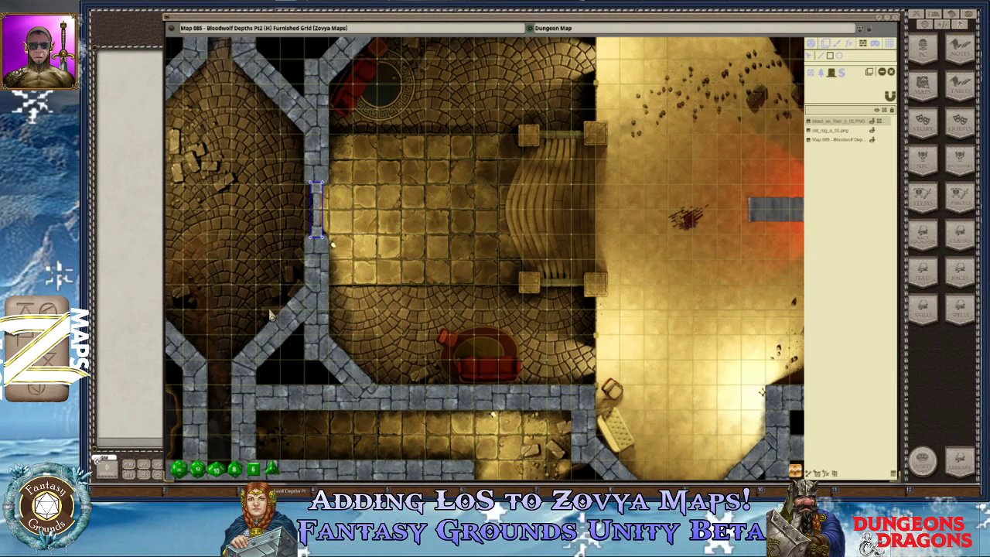
# Trace a wall occluder line from the south edge of the west door down the middle of the stone wall.
pyautogui.scroll(5, 270, 314)
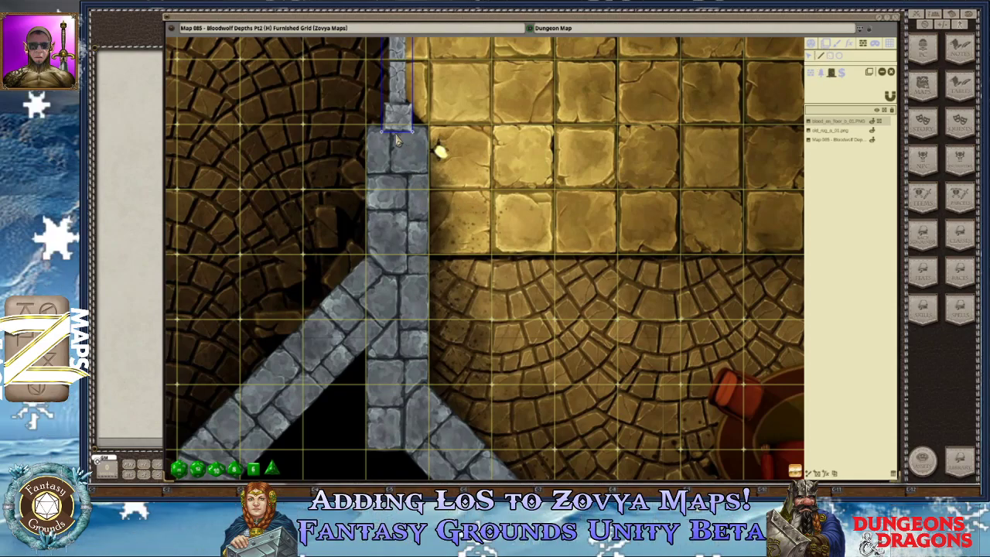
pyautogui.scroll(5, 400, 144)
pyautogui.scroll(2, 385, 159)
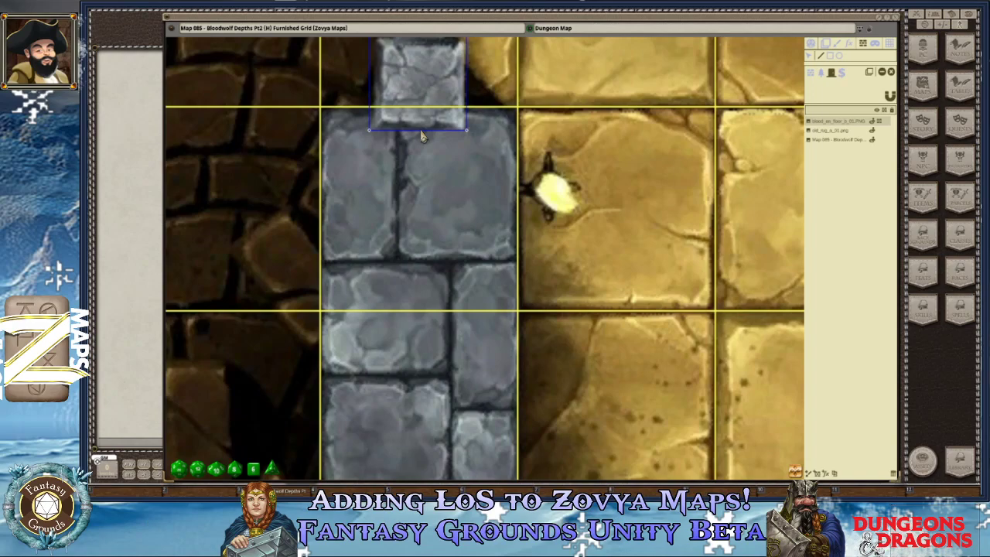
pyautogui.click(421, 131)
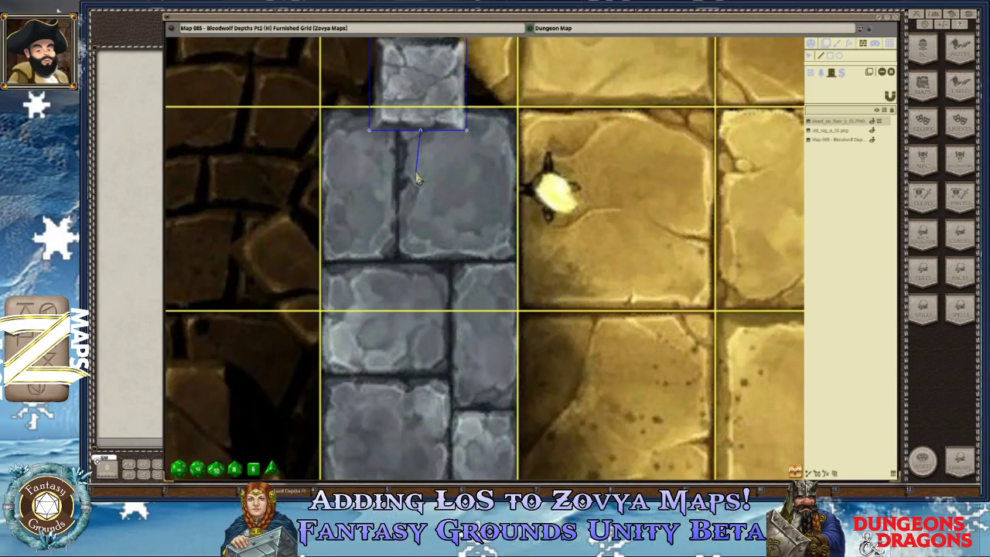
pyautogui.press('Escape')
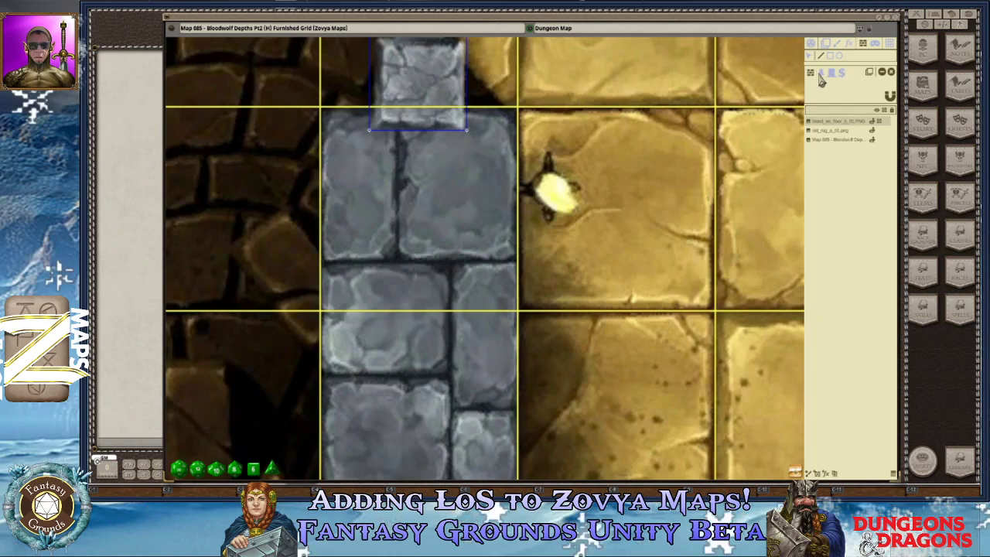
pyautogui.click(417, 132)
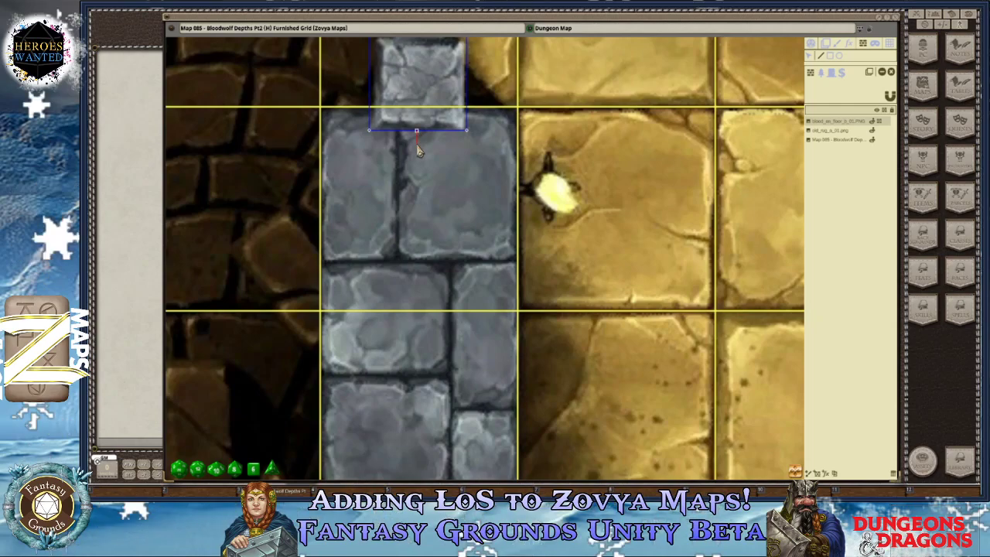
pyautogui.press('Down')
pyautogui.press('Down')
pyautogui.press('Down')
pyautogui.press('Down')
pyautogui.press('Down')
pyautogui.press('Down')
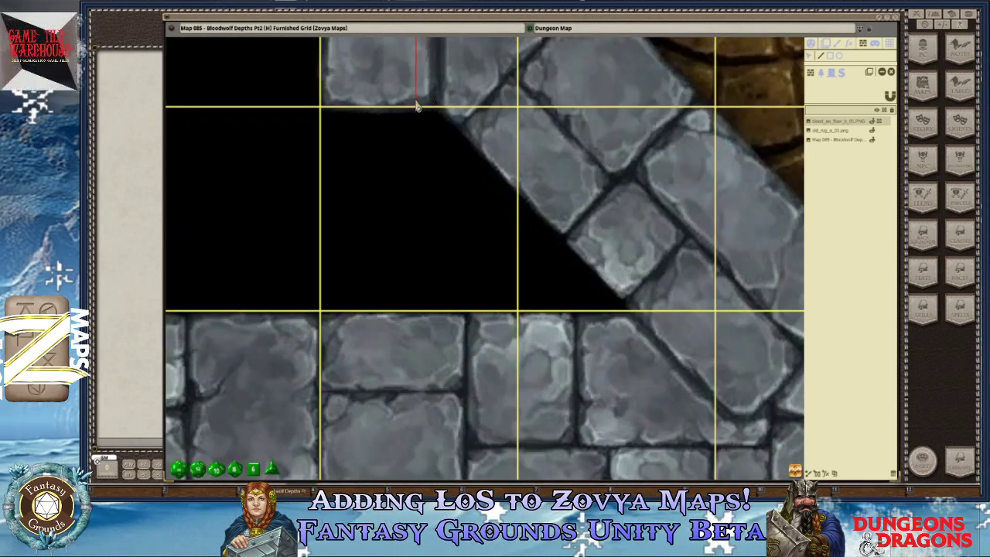
pyautogui.press('Down')
pyautogui.press('Down')
pyautogui.press('Down')
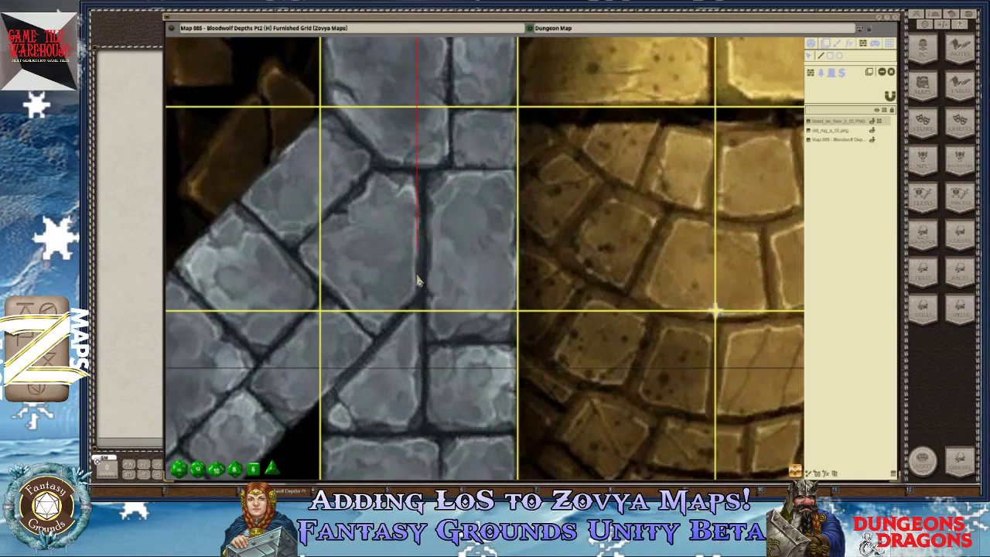
pyautogui.press('Down')
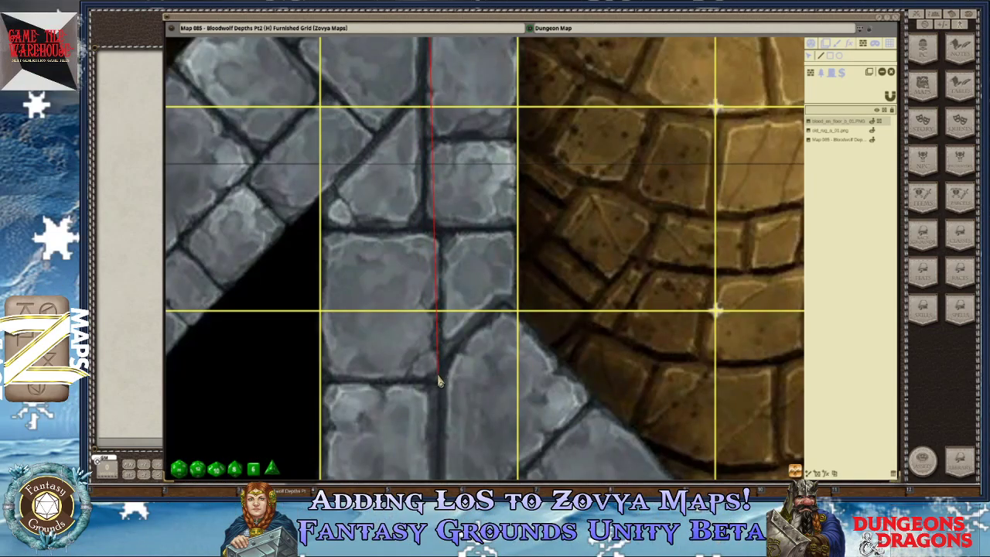
pyautogui.press('Down')
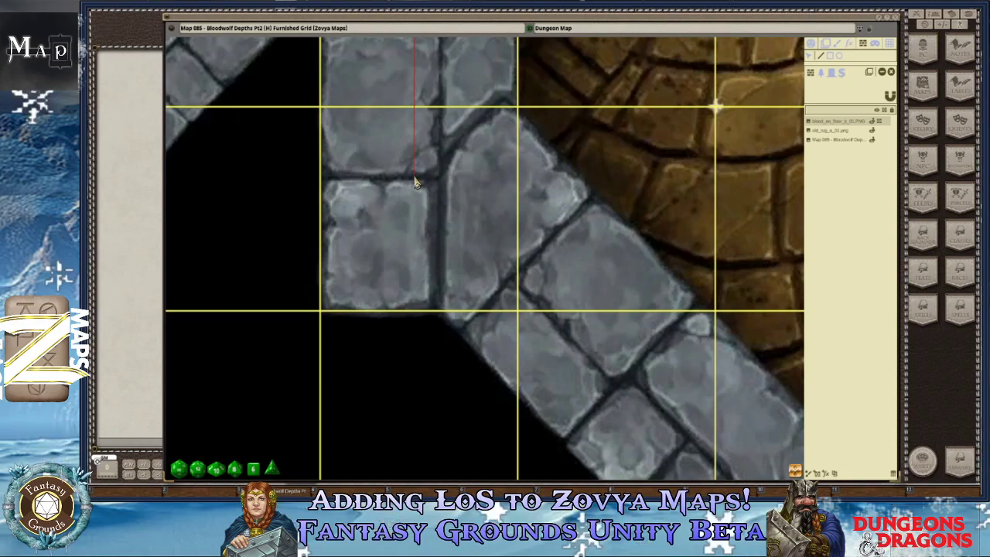
pyautogui.scroll(-1, 415, 182)
pyautogui.scroll(-6, 415, 182)
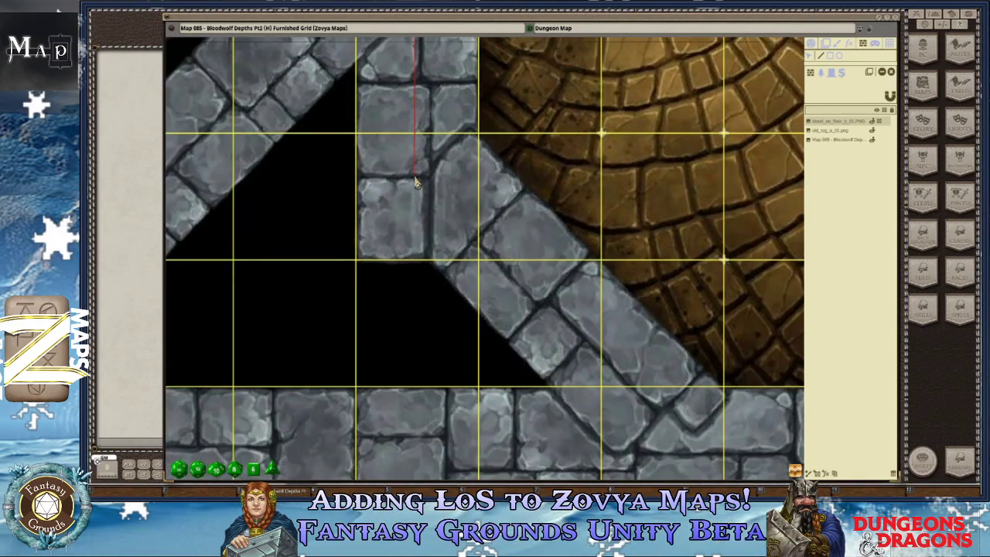
pyautogui.scroll(-3, 415, 181)
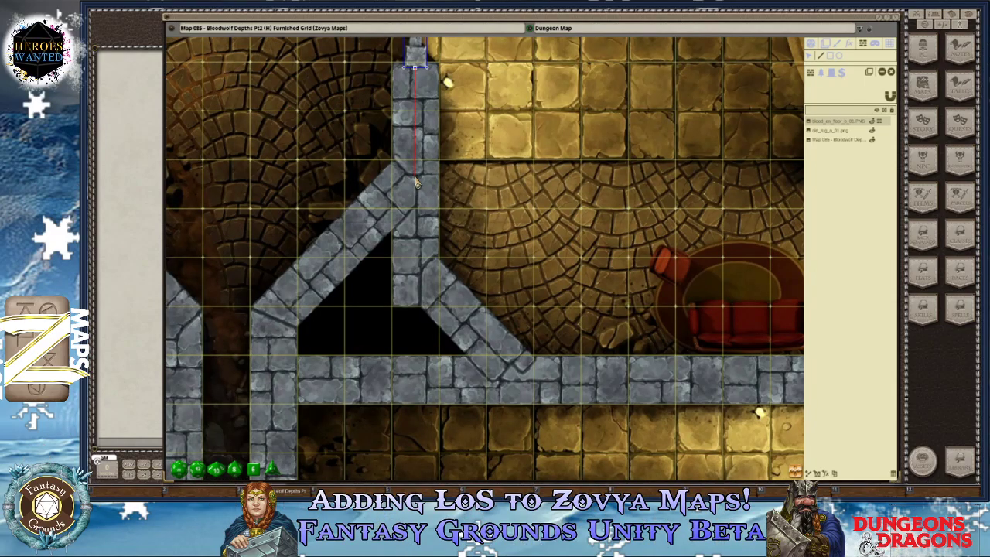
pyautogui.press('Down')
pyautogui.press('Escape')
pyautogui.scroll(3, 421, 259)
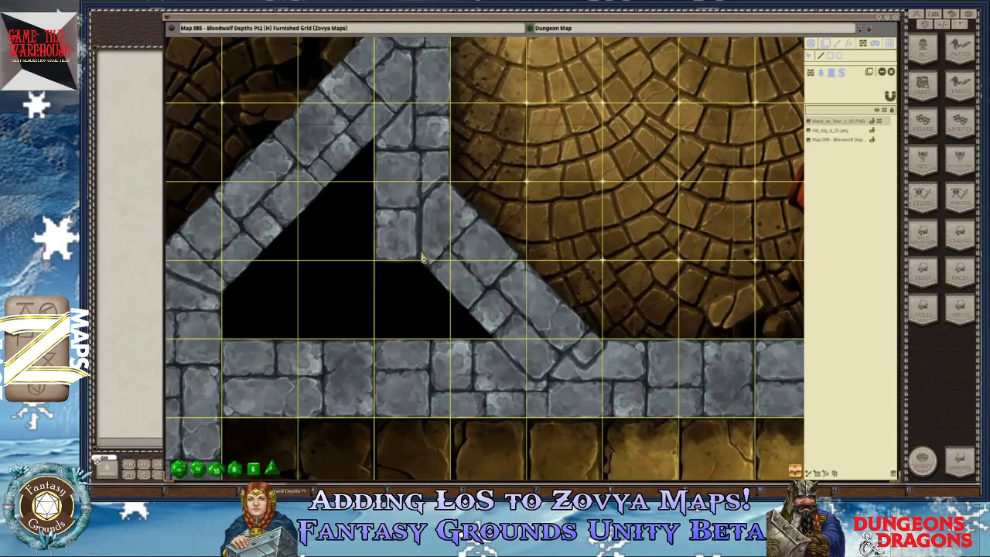
pyautogui.scroll(2, 421, 249)
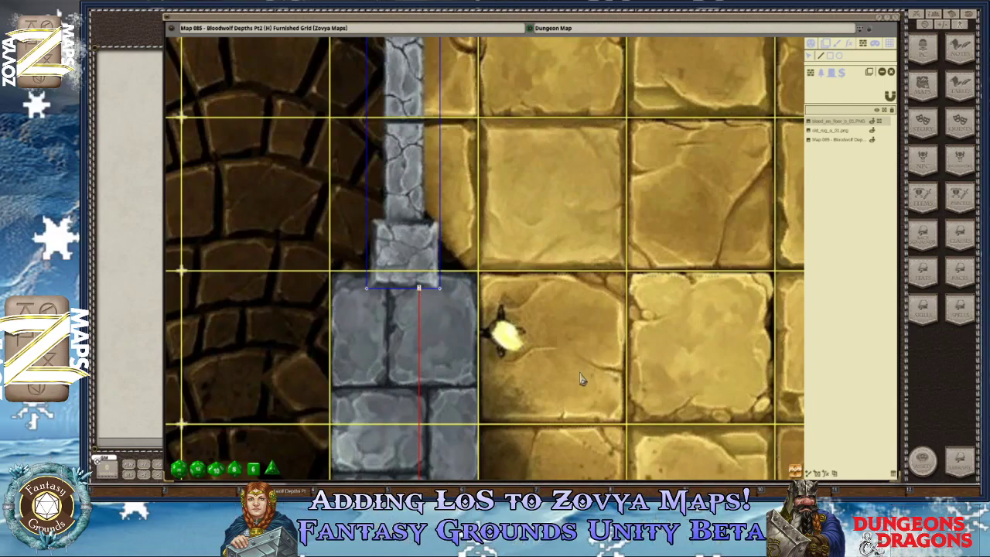
# Draw a line-of-sight wall from the lower end of the blue-outlined narrow section down the vertical stone wall to its diagonal bend.
pyautogui.scroll(-4, 523, 408)
pyautogui.press('Down')
pyautogui.press('Down')
pyautogui.press('Down')
pyautogui.press('Down')
pyautogui.press('Down')
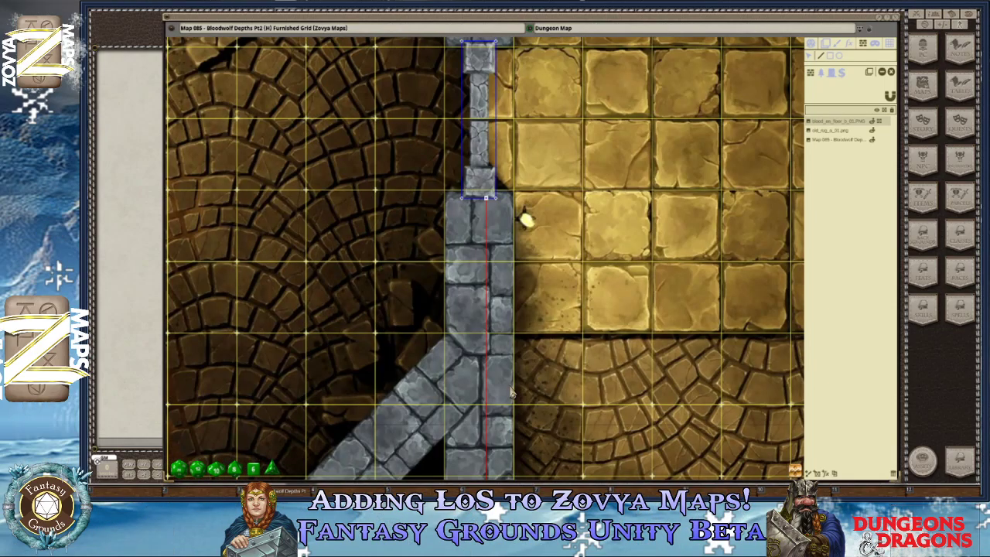
pyautogui.press('Right')
pyautogui.scroll(3, 511, 371)
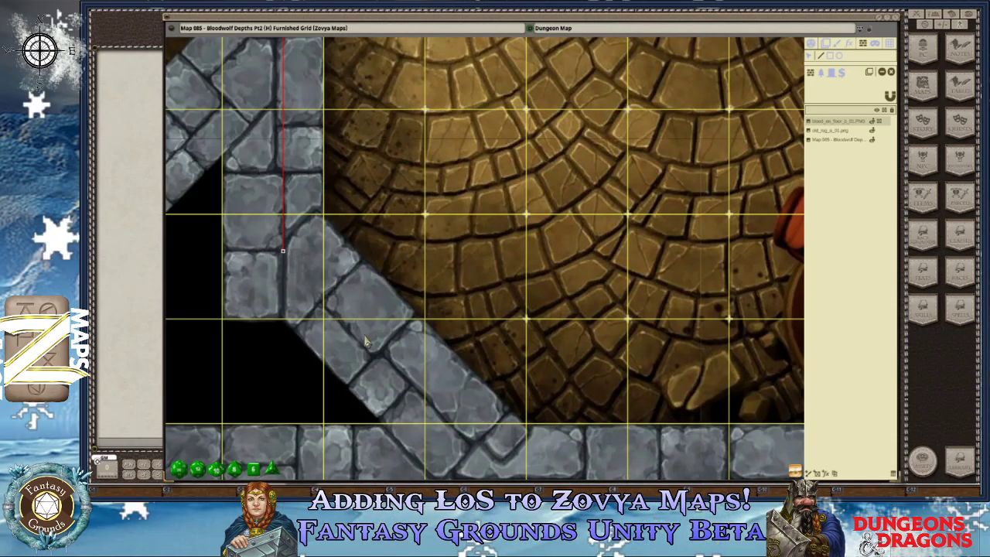
pyautogui.click(283, 252)
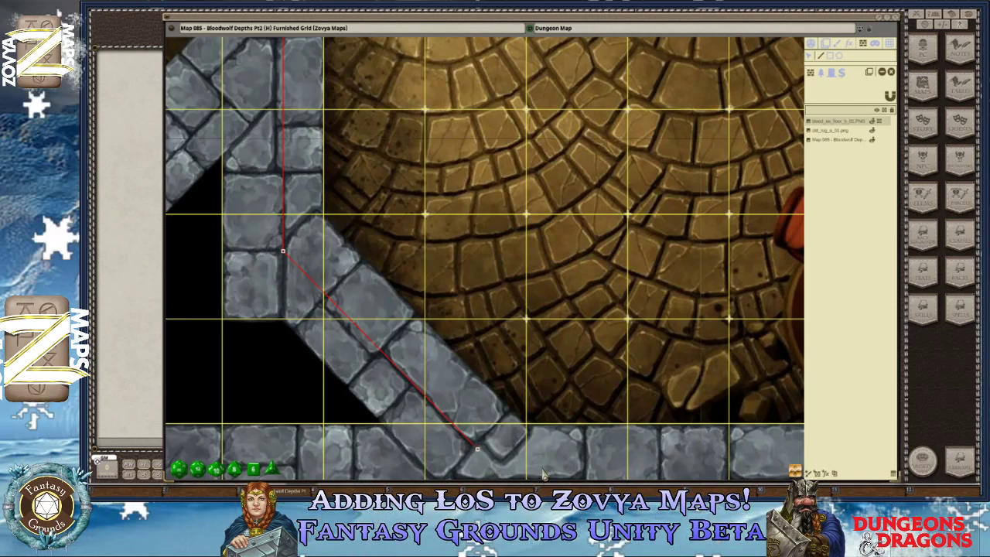
# Extend the wall line along the middle of the diagonal stone wall to its junction with the horizontal wall.
pyautogui.scroll(-5, 480, 450)
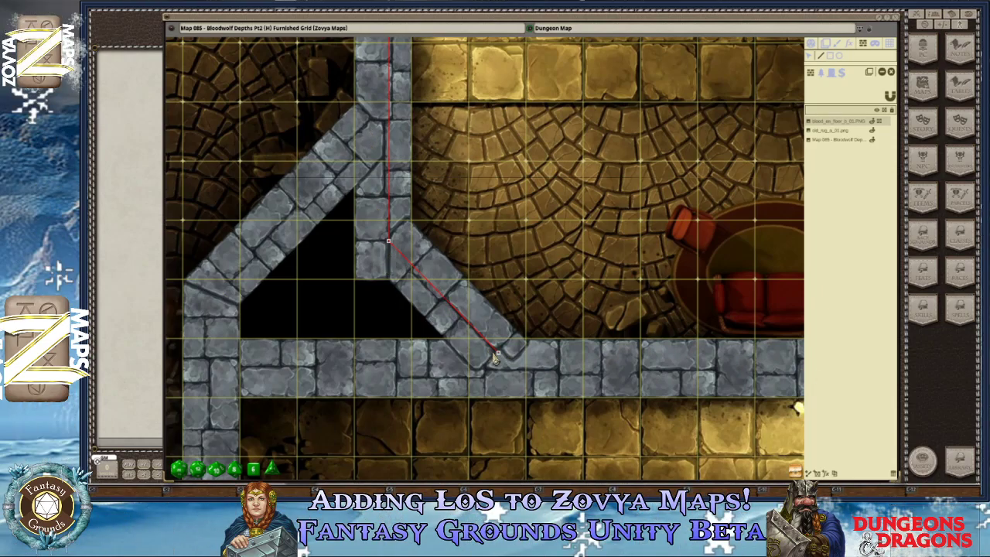
pyautogui.scroll(3, 494, 356)
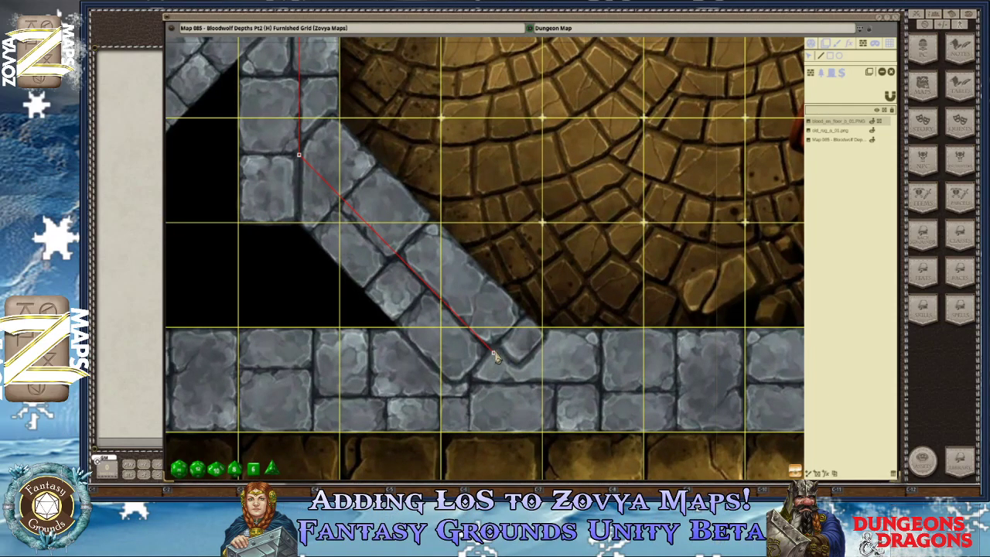
pyautogui.scroll(1, 588, 375)
pyautogui.scroll(3, 587, 374)
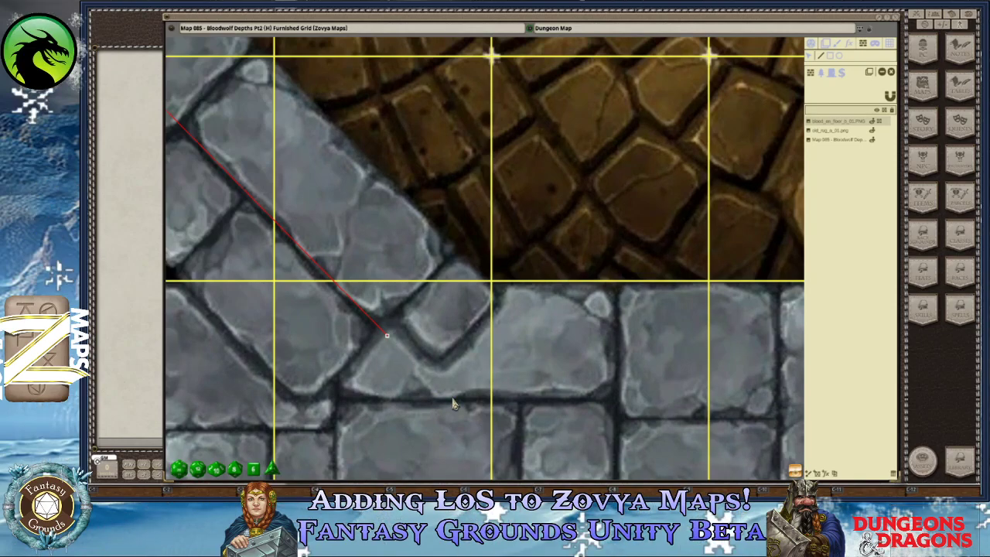
pyautogui.click(388, 337)
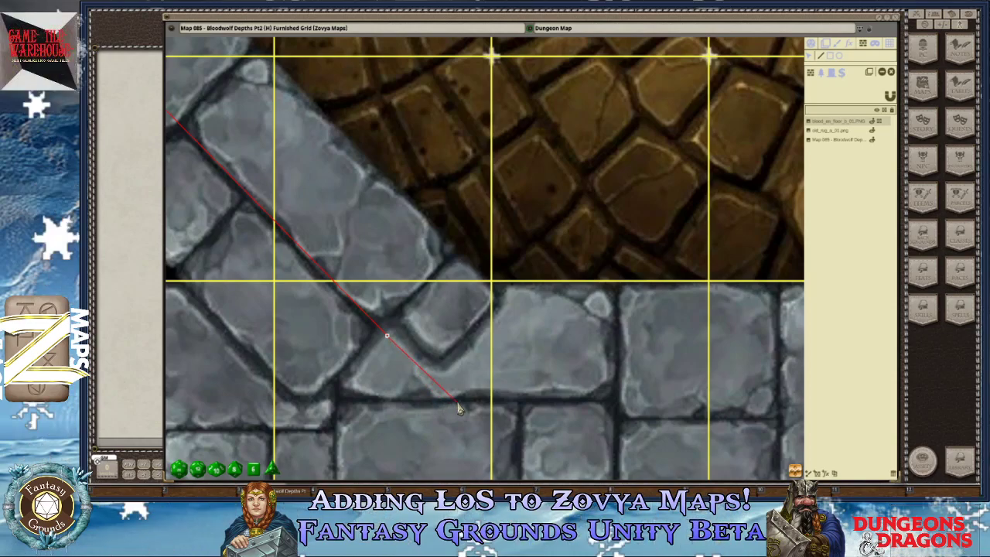
# Run the wall line east along the horizontal stone wall below the red sofa to its end at the large hall.
pyautogui.press('Right')
pyautogui.press('Right')
pyautogui.press('Right')
pyautogui.press('Right')
pyautogui.press('Right')
pyautogui.press('Right')
pyautogui.press('Right')
pyautogui.press('Right')
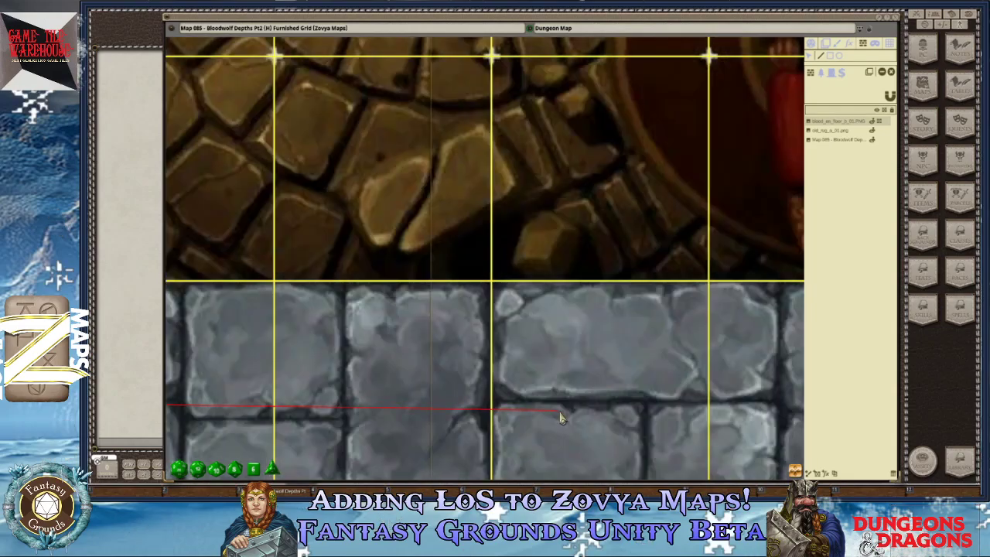
pyautogui.press('Right')
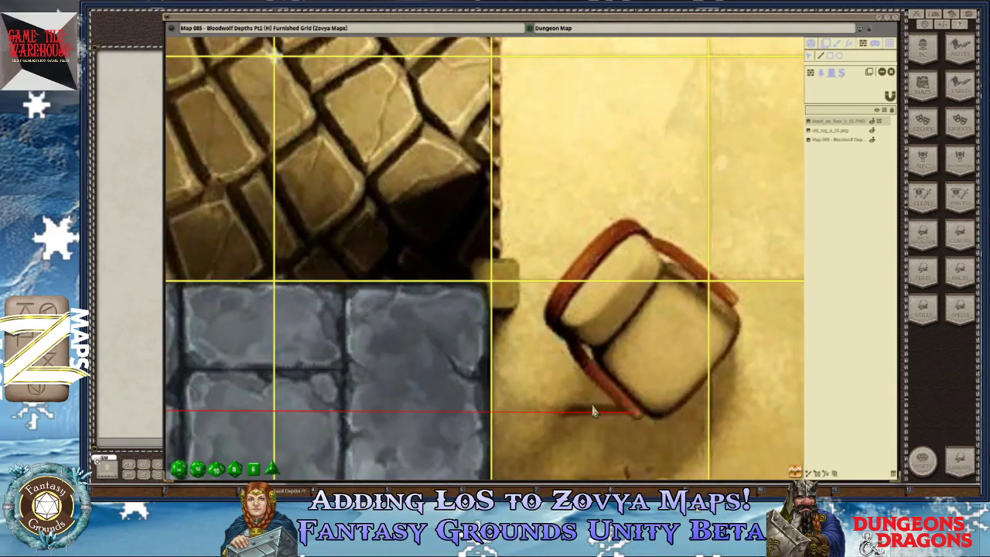
pyautogui.scroll(-2, 476, 410)
pyautogui.scroll(-3, 473, 410)
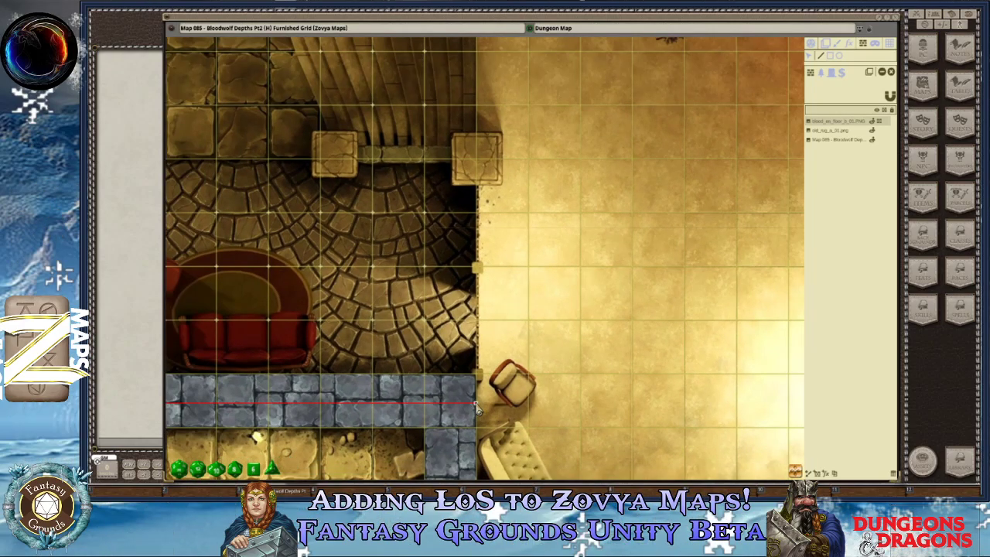
pyautogui.scroll(-2, 412, 403)
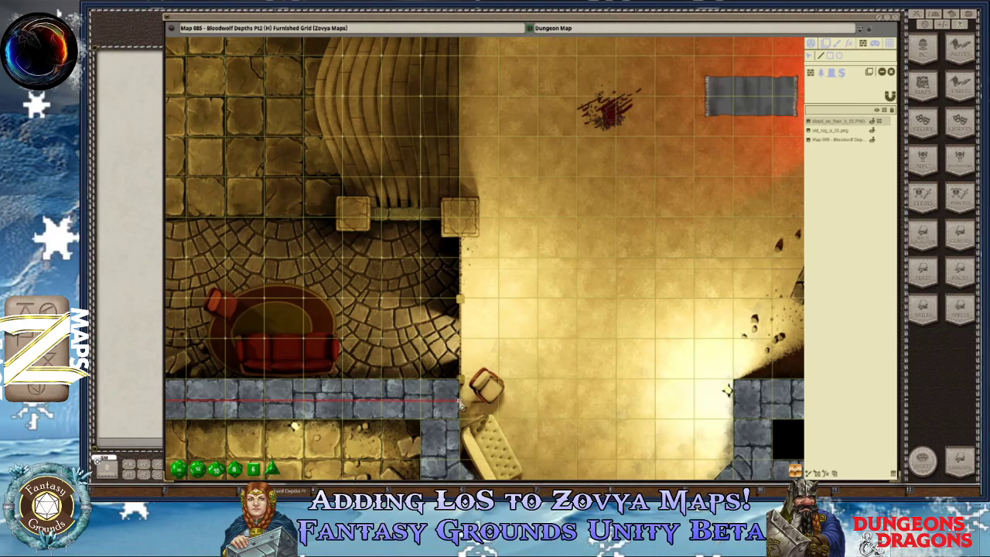
# Return the wall line to the middle of the corner and trace down the short vertical wall beside the cream sofa to the bend.
pyautogui.moveTo(458, 400); pyautogui.dragTo(496, 400)
pyautogui.scroll(-2, 495, 403)
pyautogui.scroll(2, 487, 443)
pyautogui.scroll(4, 487, 444)
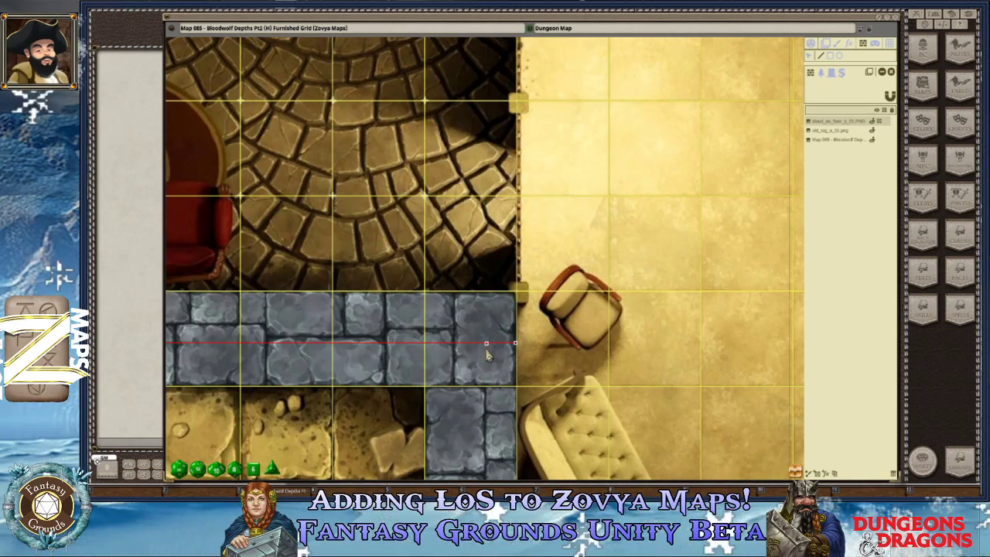
pyautogui.click(486, 342)
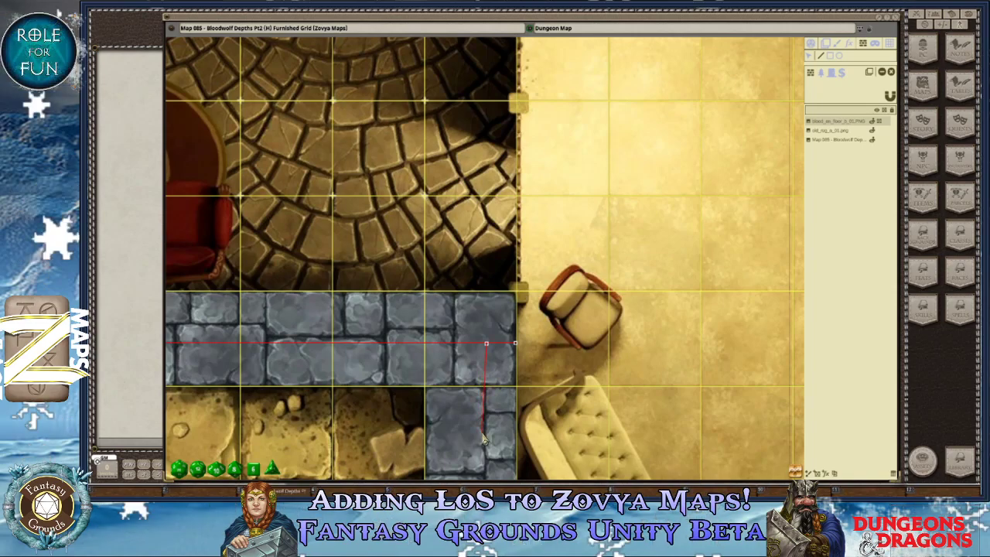
pyautogui.press('Down')
pyautogui.press('Down')
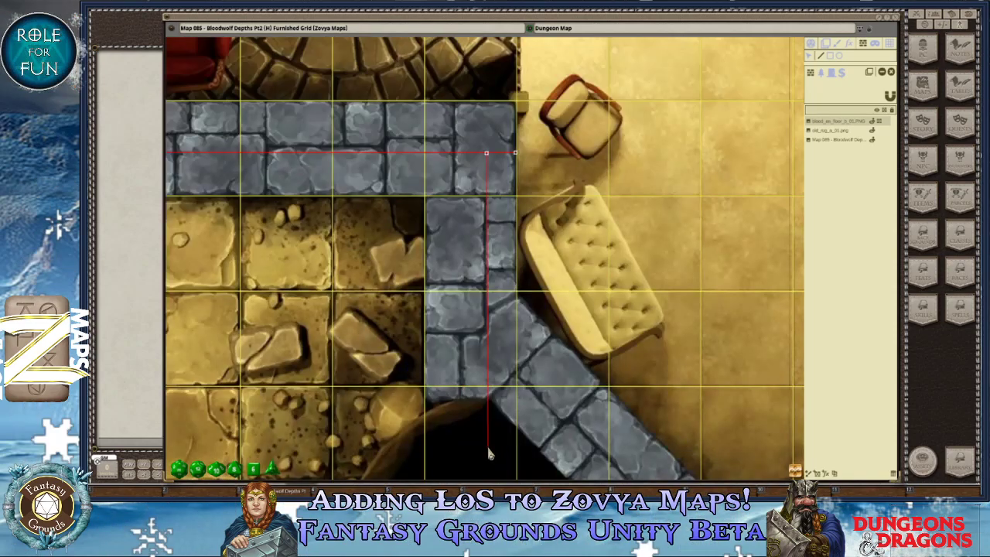
pyautogui.click(486, 334)
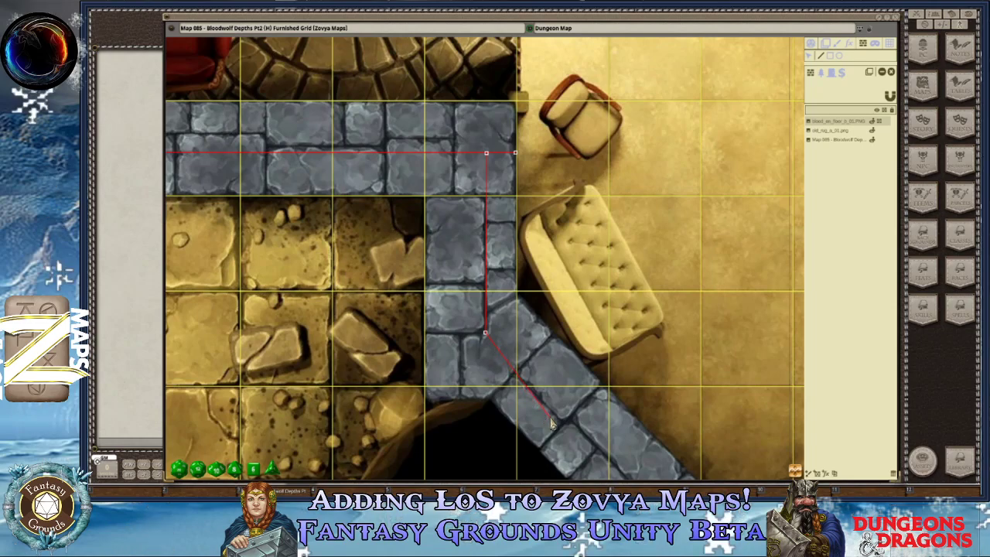
# Trace the wall line down the diagonal wall past the cream sofa and across the hall's southern wall to the next bend.
pyautogui.press('Right')
pyautogui.press('Right')
pyautogui.press('Down')
pyautogui.press('Down')
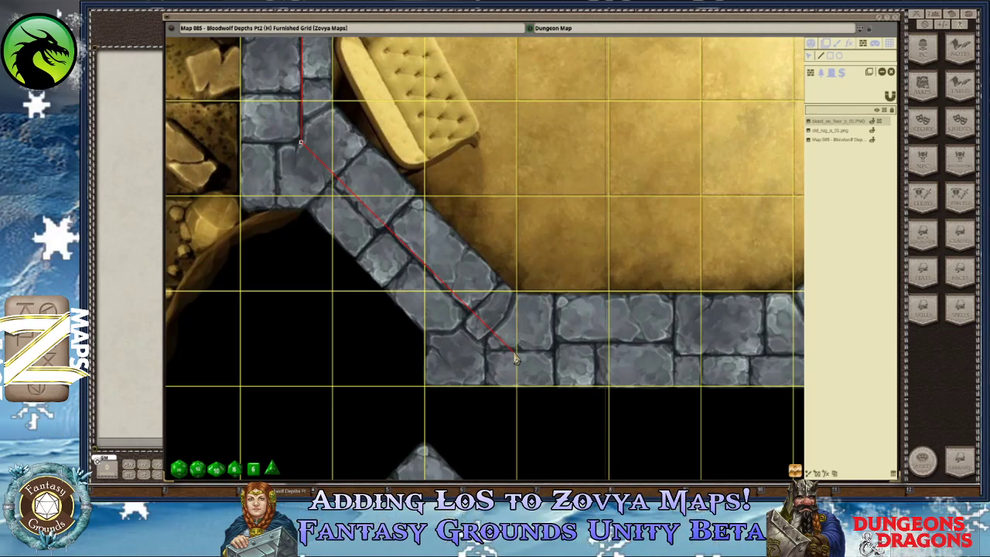
pyautogui.click(515, 354)
pyautogui.press('Right')
pyautogui.press('Right')
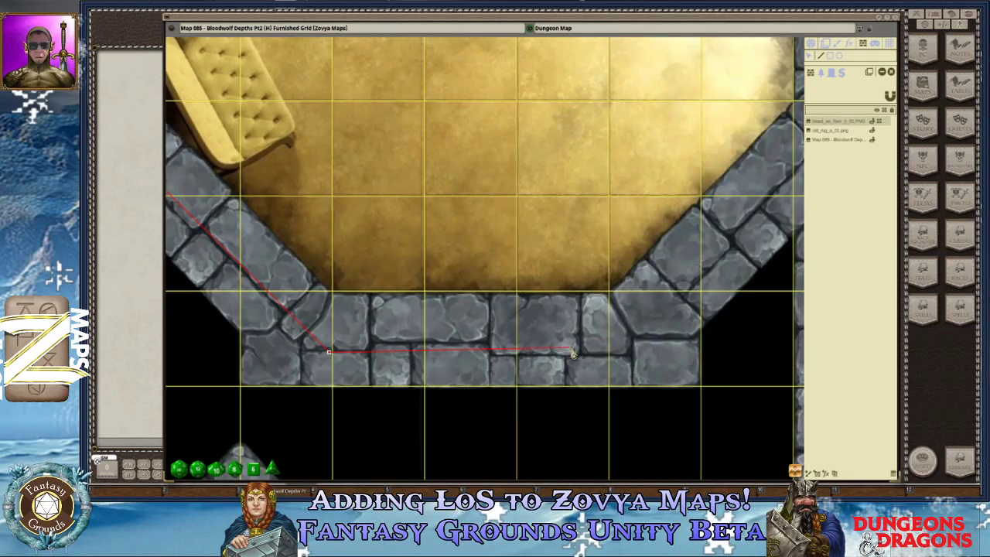
pyautogui.click(633, 353)
# Trace the hall's southeastern walls up the diagonal and around the corner by the torch to the start of the next diagonal.
pyautogui.press('Right')
pyautogui.press('Right')
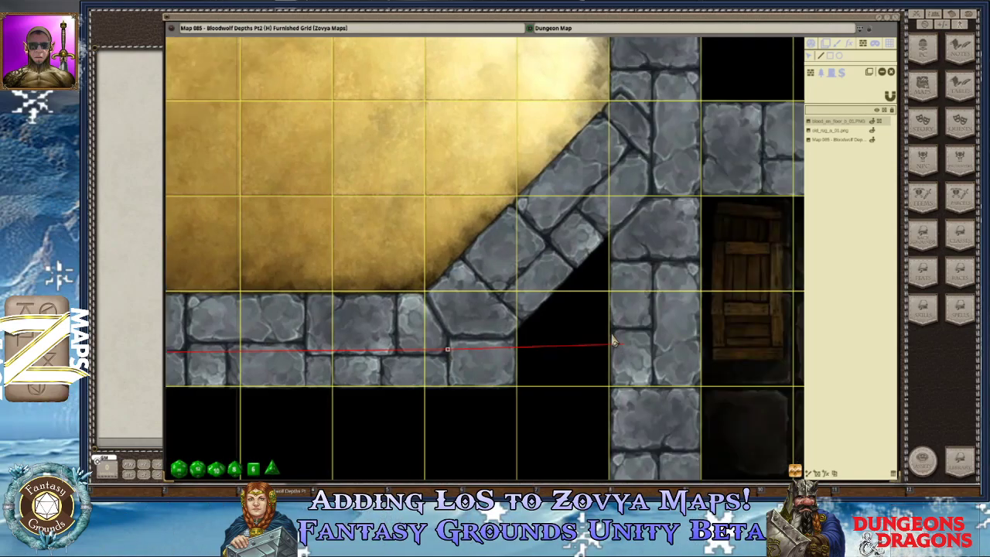
pyautogui.click(652, 125)
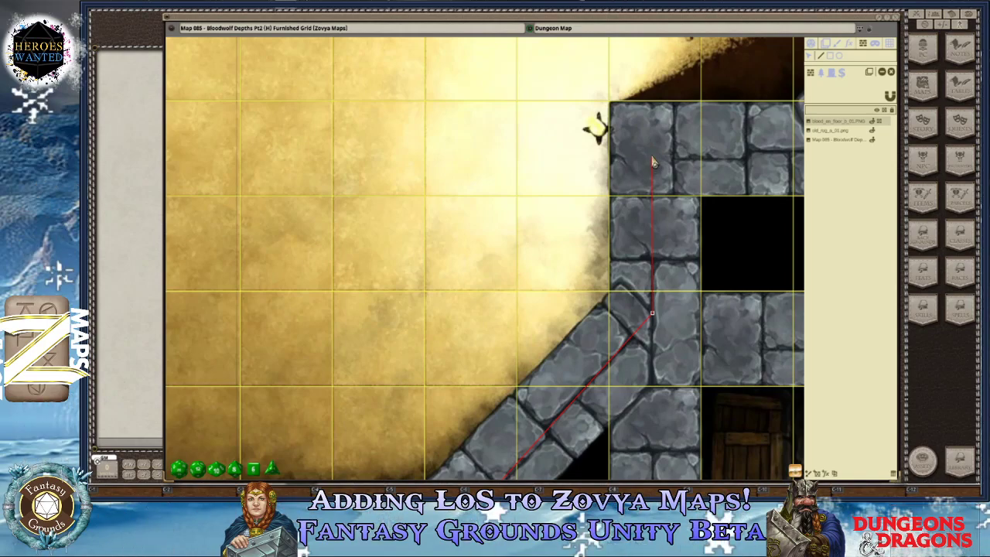
pyautogui.click(652, 159)
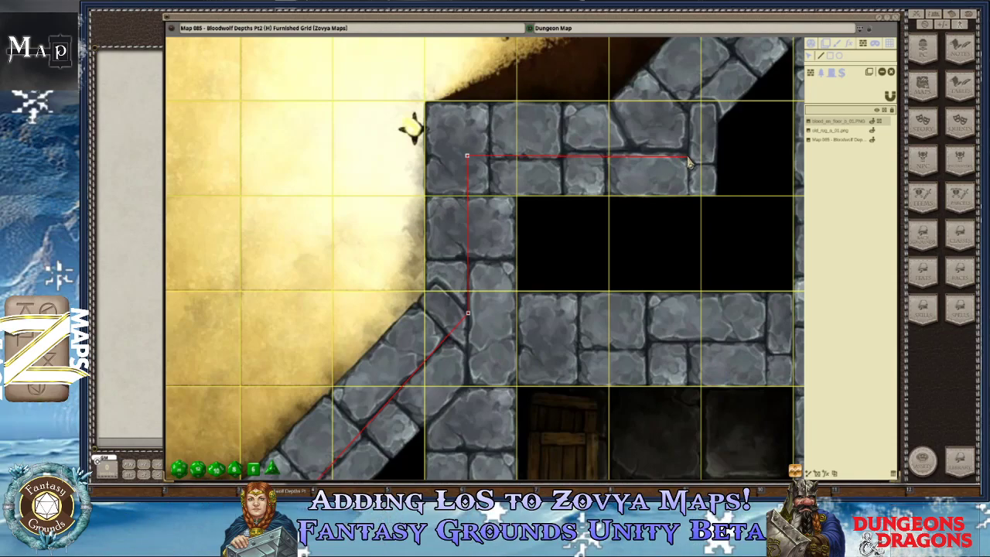
pyautogui.click(641, 159)
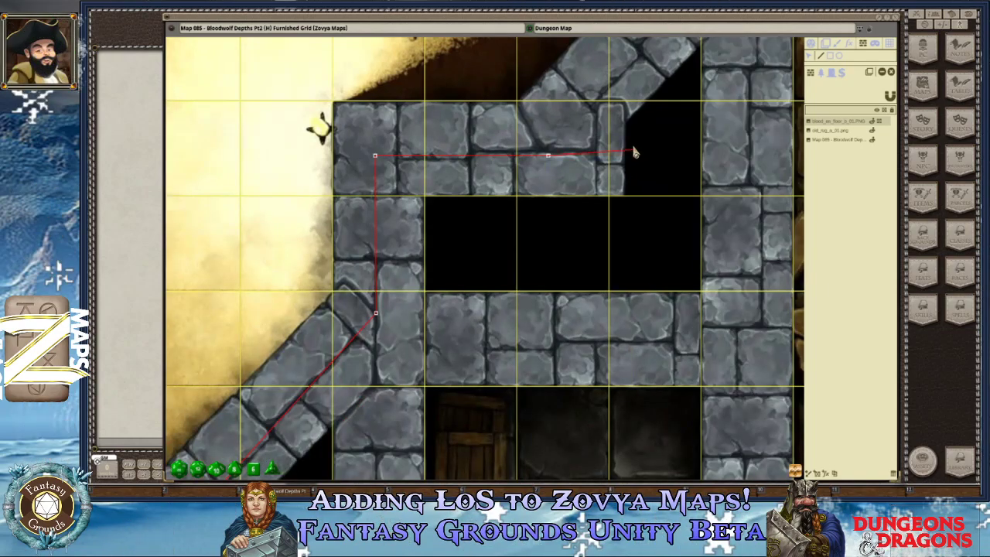
# Extend the wall line up the second southeastern diagonal to its junction with the hall's vertical east wall.
pyautogui.press('Up')
pyautogui.press('Up')
pyautogui.press('Up')
pyautogui.press('Right')
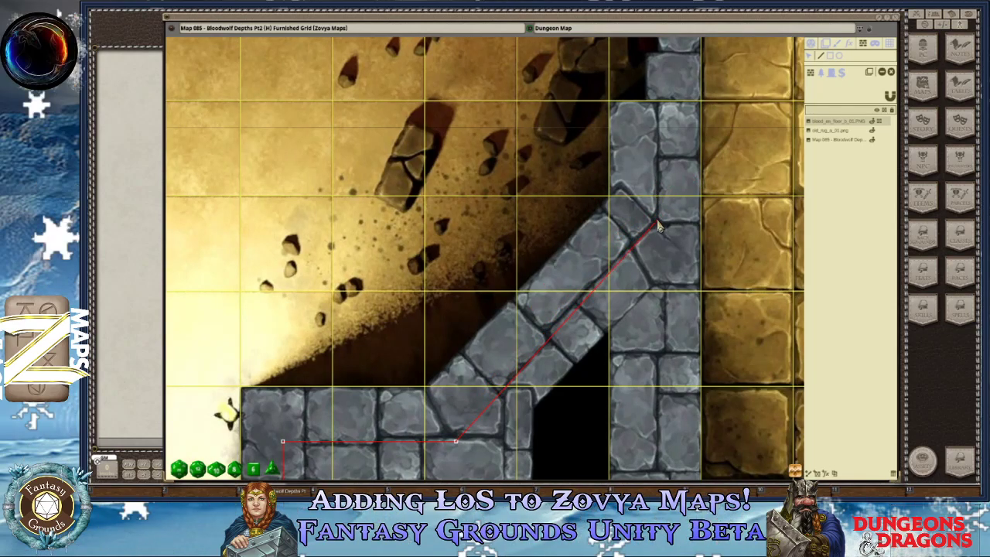
pyautogui.click(659, 222)
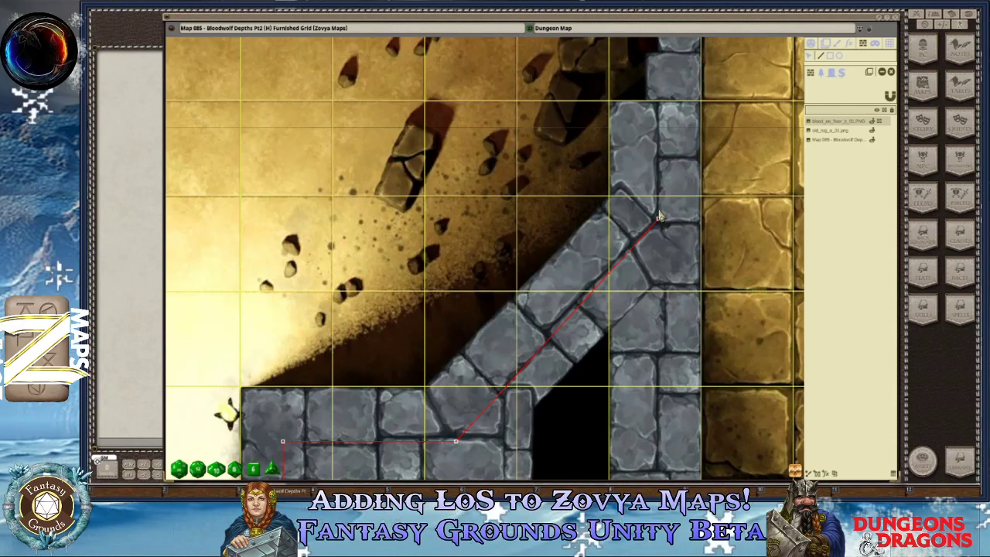
# Trace the wall line up the east wall beside the rubble, stepping outward to follow the narrower broken section.
pyautogui.press('Up')
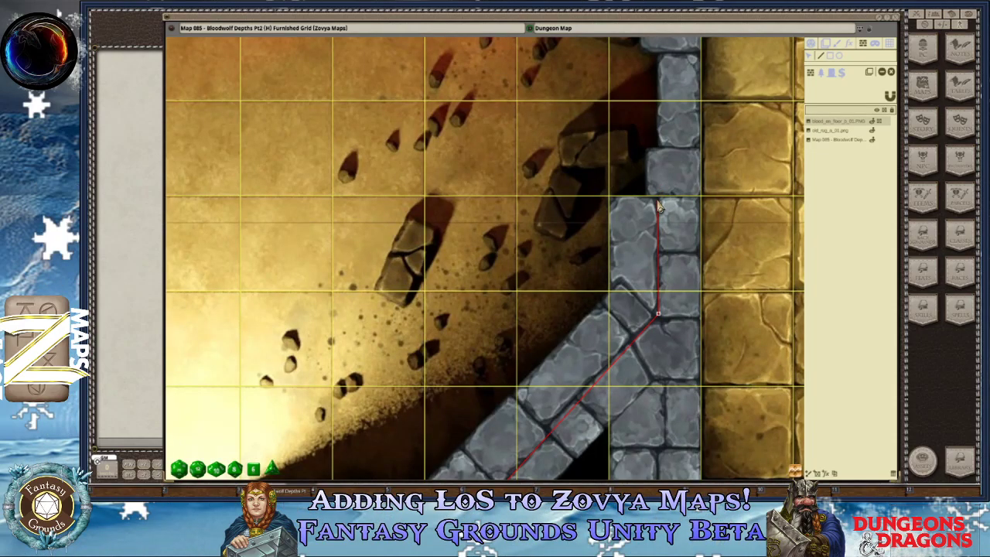
pyautogui.scroll(-2, 659, 205)
pyautogui.scroll(-3, 659, 206)
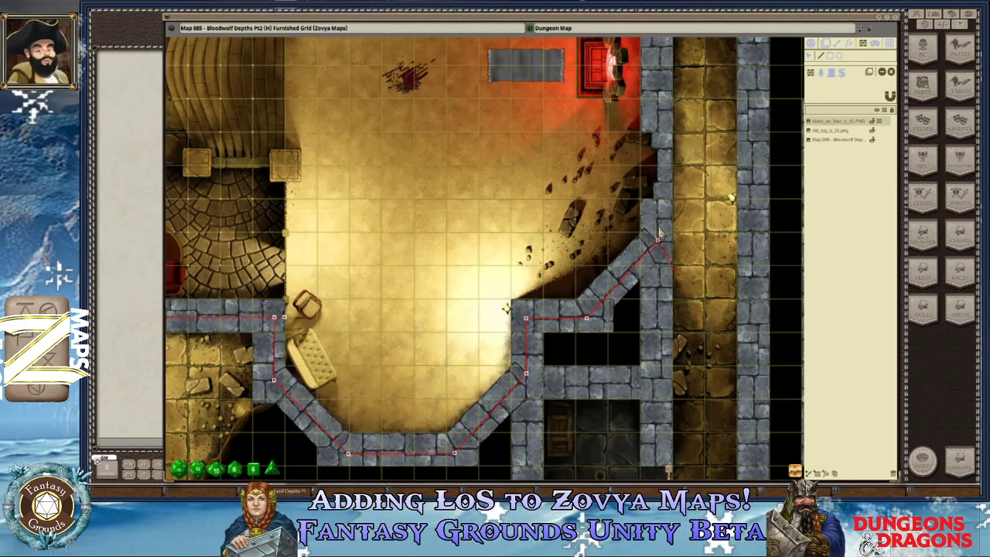
pyautogui.scroll(2, 669, 127)
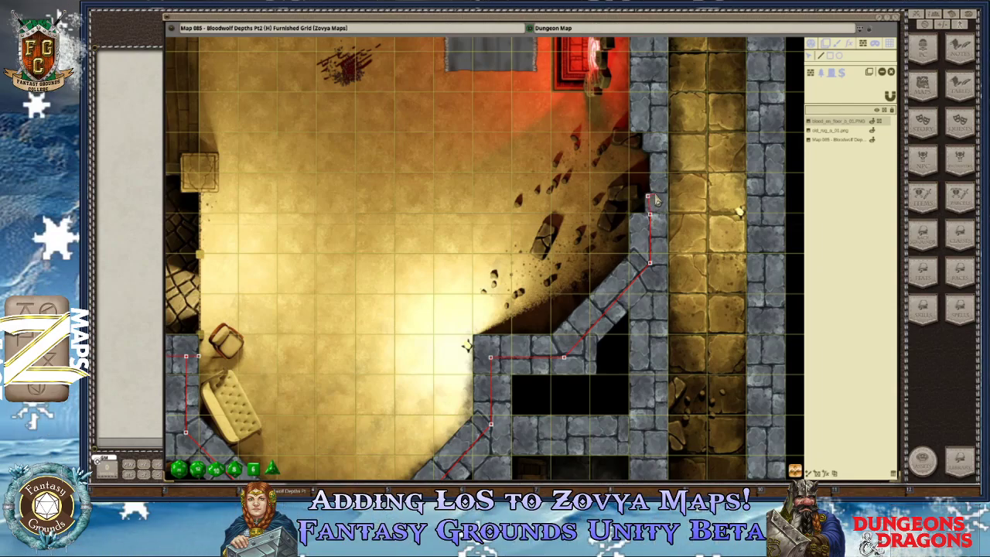
pyautogui.click(649, 197)
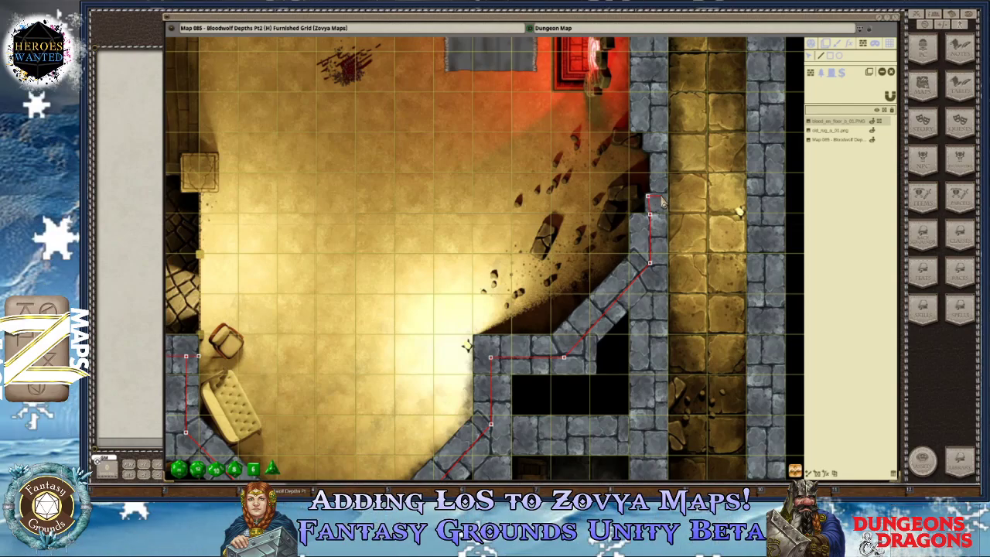
pyautogui.click(659, 196)
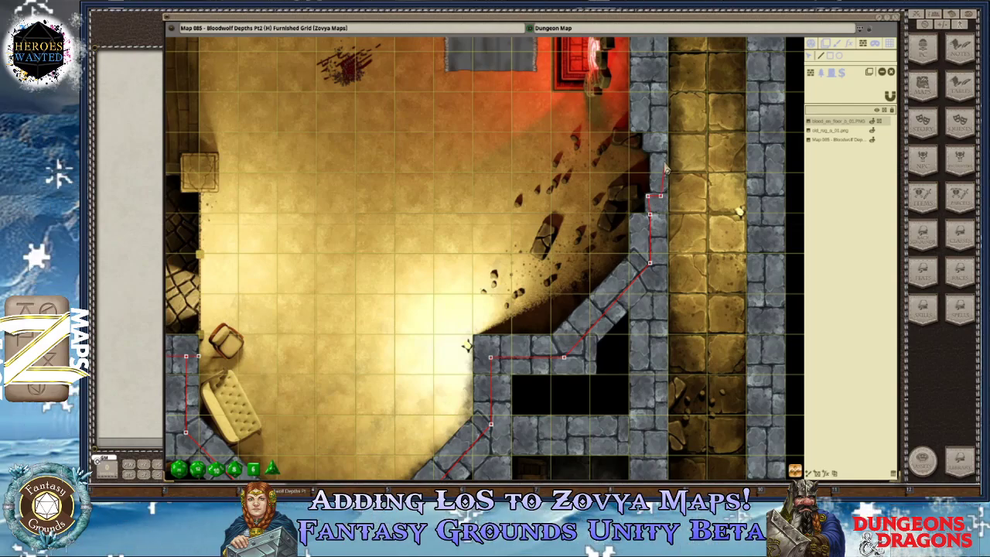
pyautogui.click(661, 126)
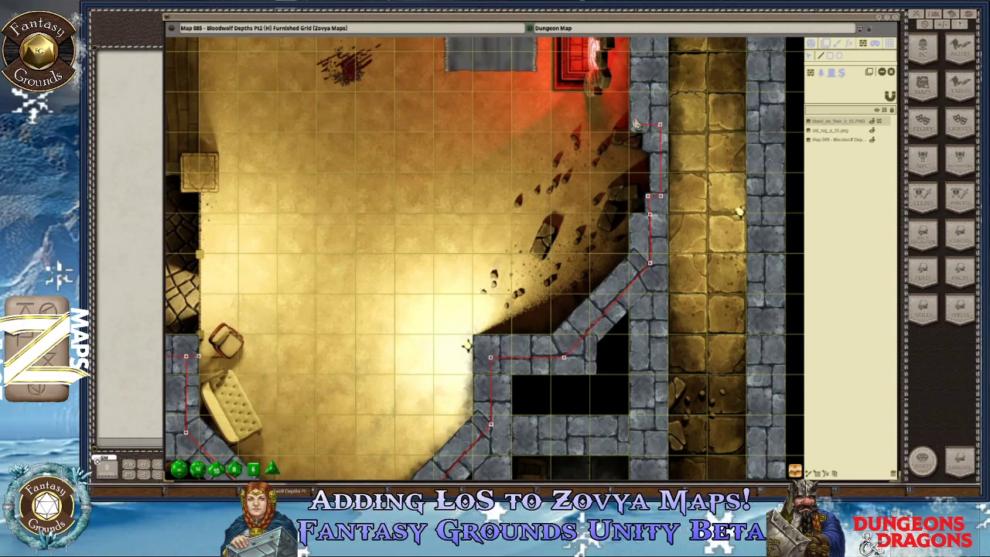
# Extend the wall line up the hall's east wall past the red-lit doorway, following the broken section to the northeastern diagonal.
pyautogui.scroll(3, 633, 155)
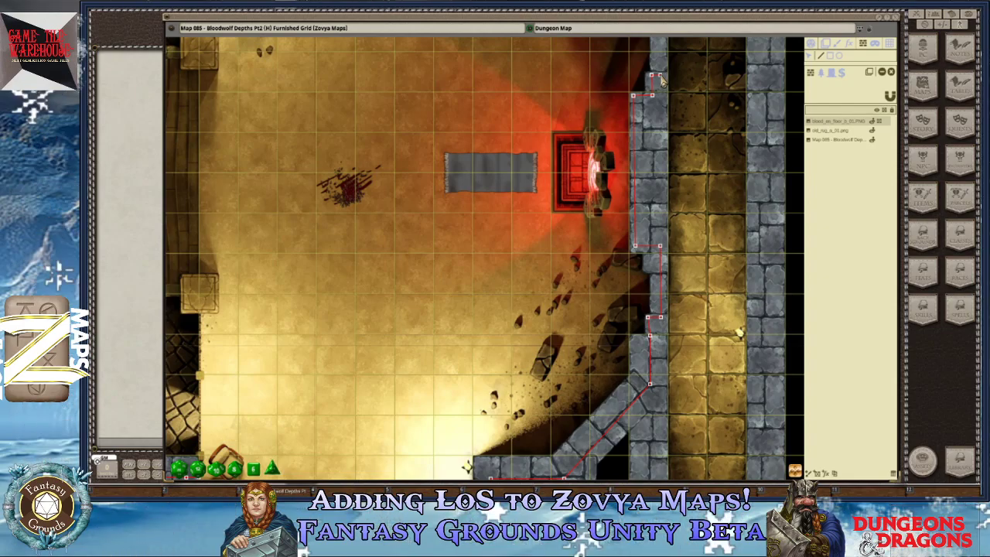
pyautogui.scroll(2, 662, 81)
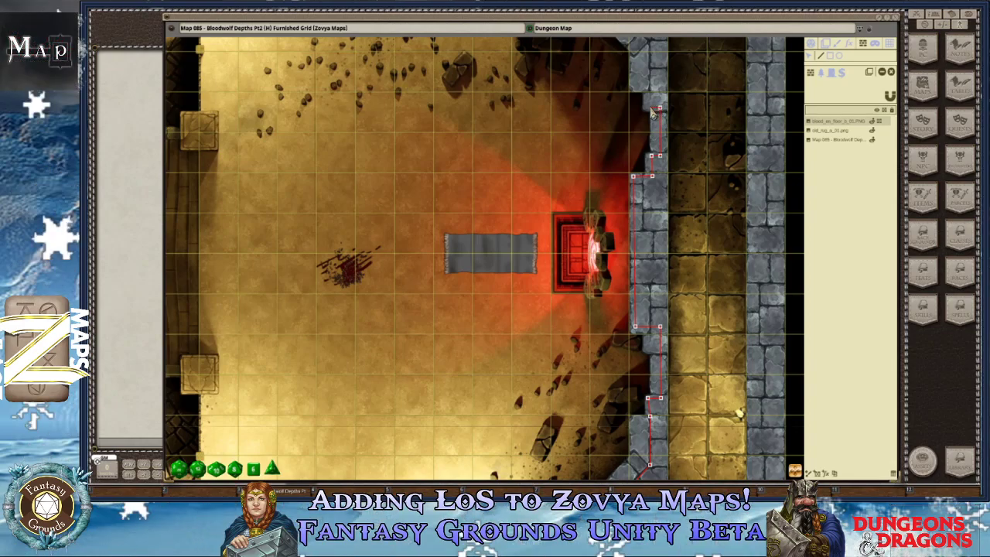
pyautogui.scroll(2, 653, 112)
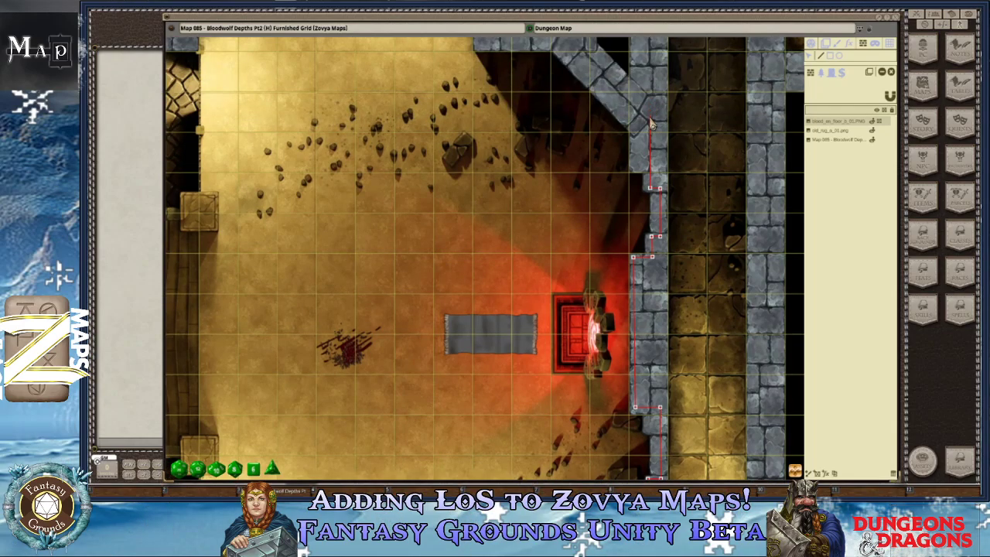
pyautogui.hscroll(-1, 650, 126)
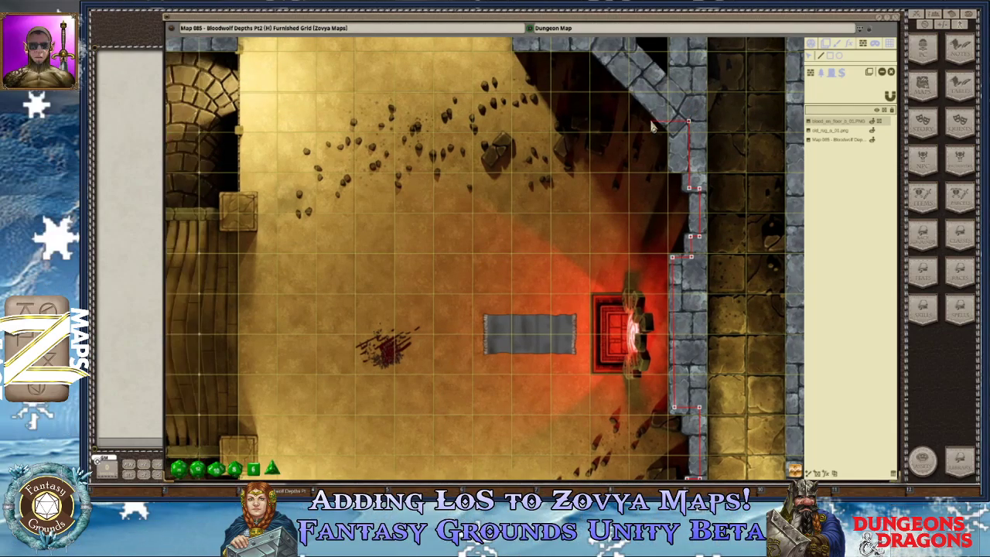
# Trace the wall line up the northeastern diagonal and along the short horizontal wall to the hall's inner corner.
pyautogui.scroll(2, 642, 133)
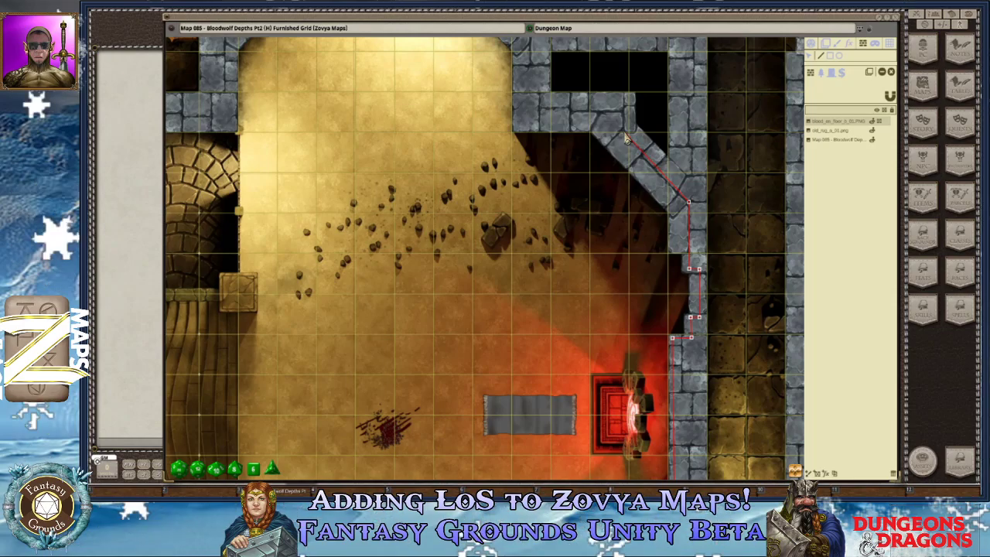
pyautogui.click(593, 103)
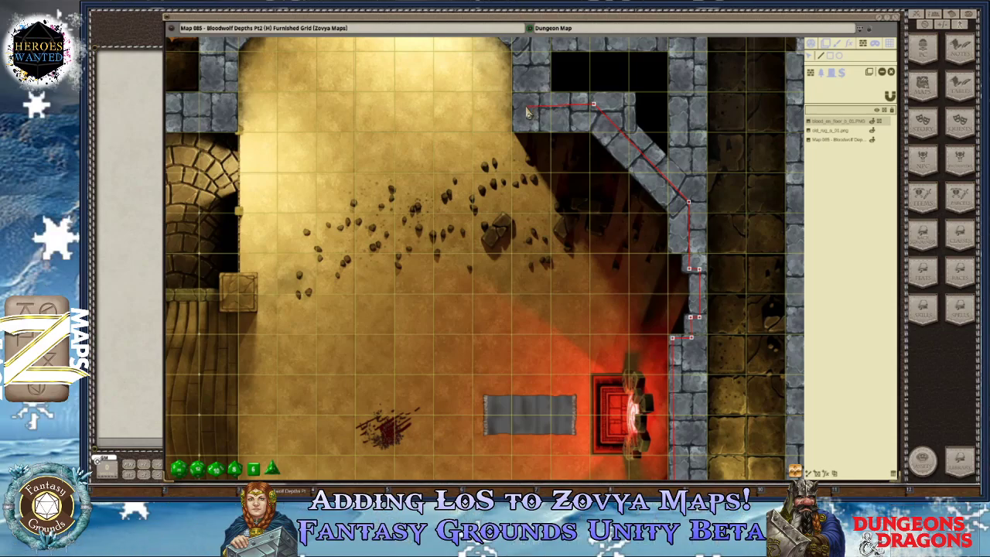
pyautogui.click(525, 108)
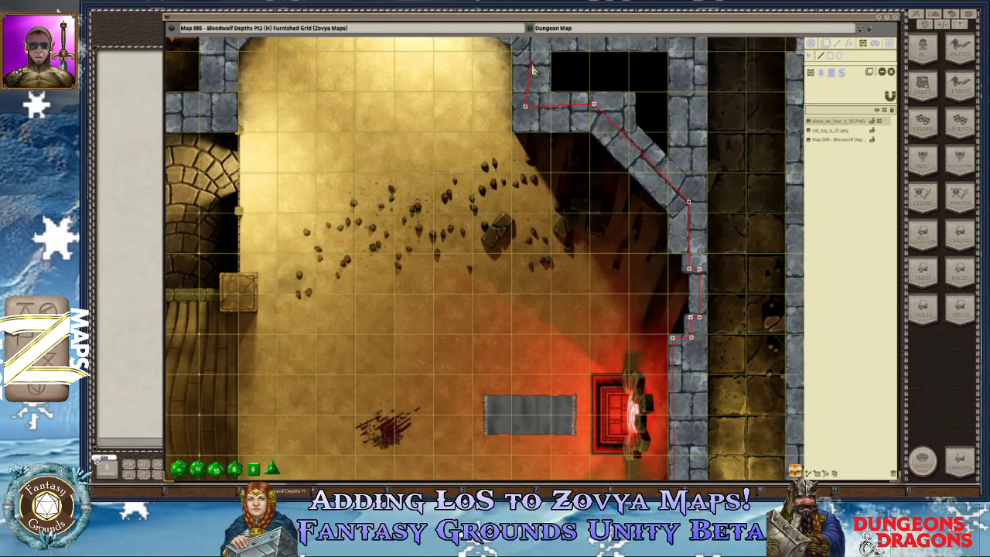
# Draw a new wall line from the diagonal's upper end west to the inner corner and north to the alcove's diagonal wall.
pyautogui.scroll(3, 532, 65)
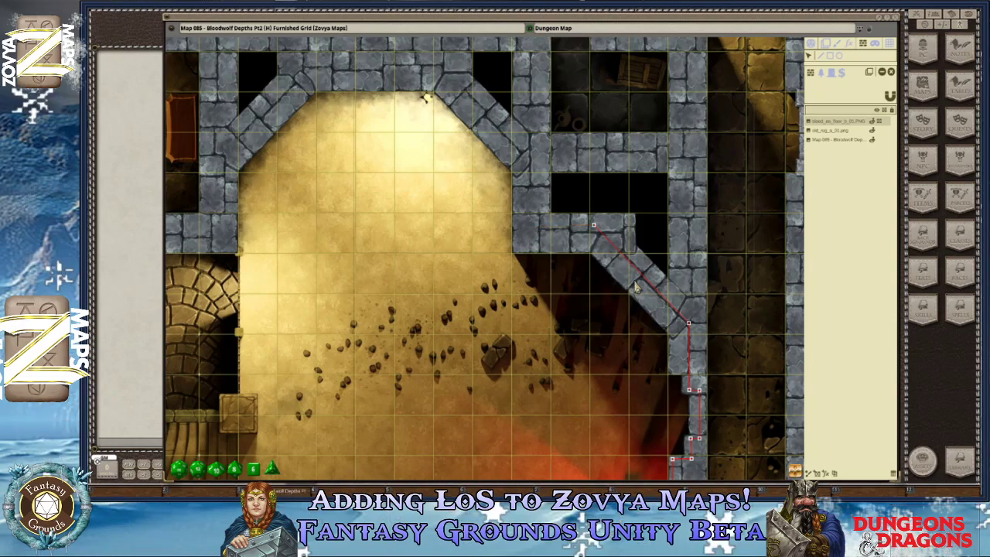
pyautogui.scroll(2, 535, 236)
pyautogui.scroll(3, 535, 236)
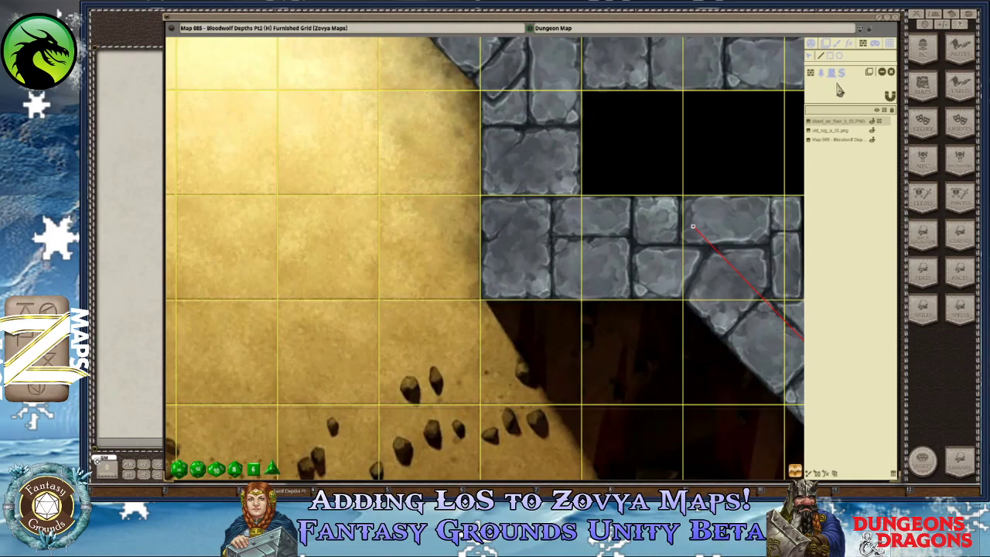
pyautogui.click(712, 246)
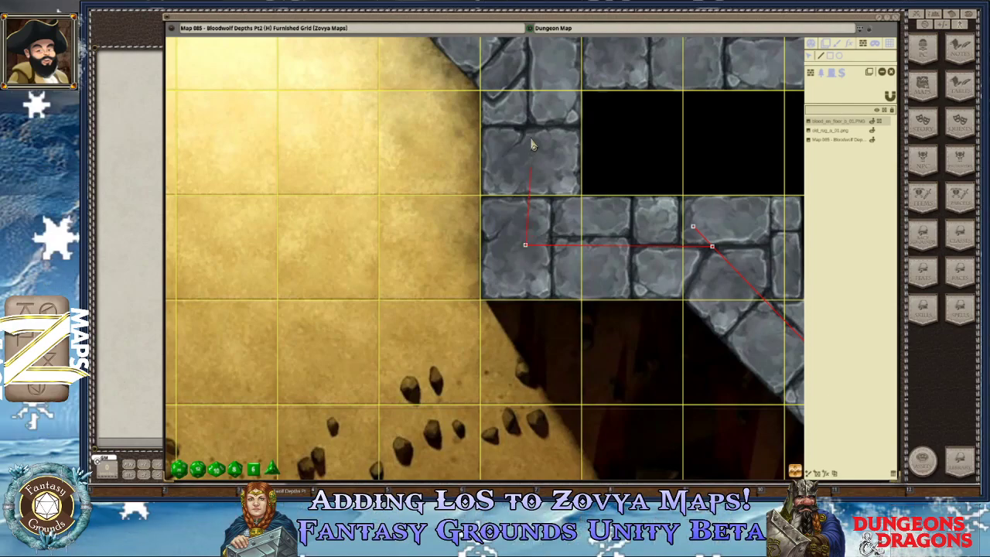
pyautogui.scroll(2, 525, 114)
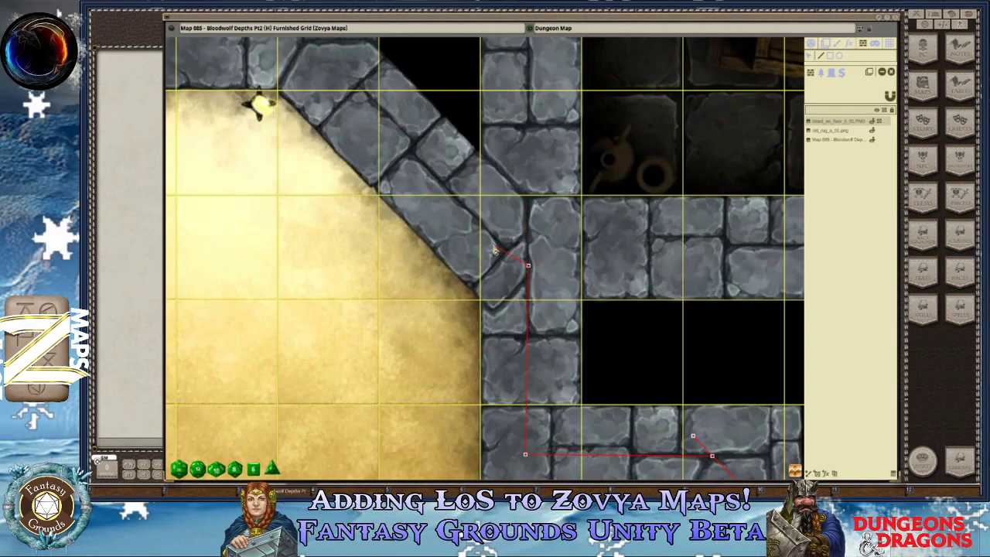
# Trace the wall line up the alcove's eastern diagonal past the torch and across its north wall to the western bend.
pyautogui.press('Left')
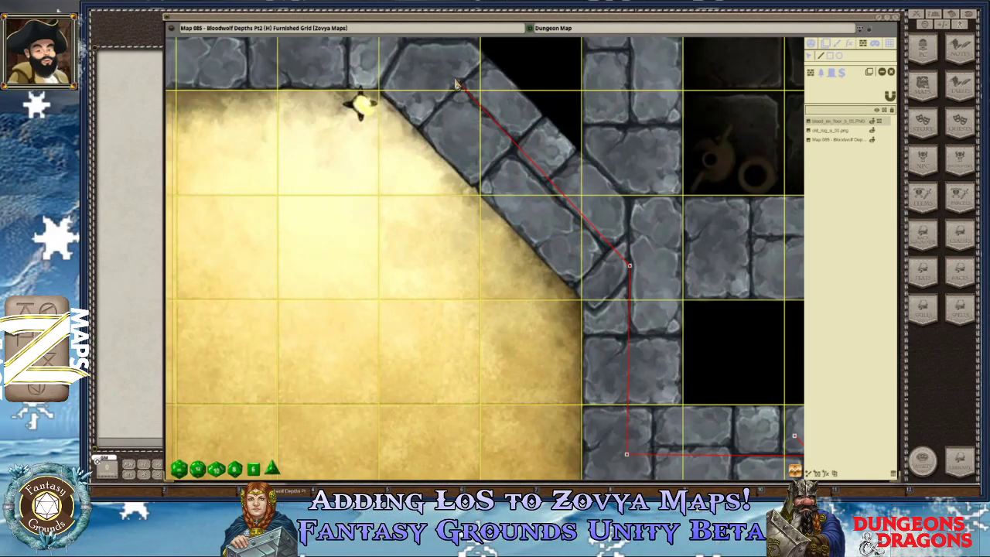
pyautogui.scroll(2, 400, 236)
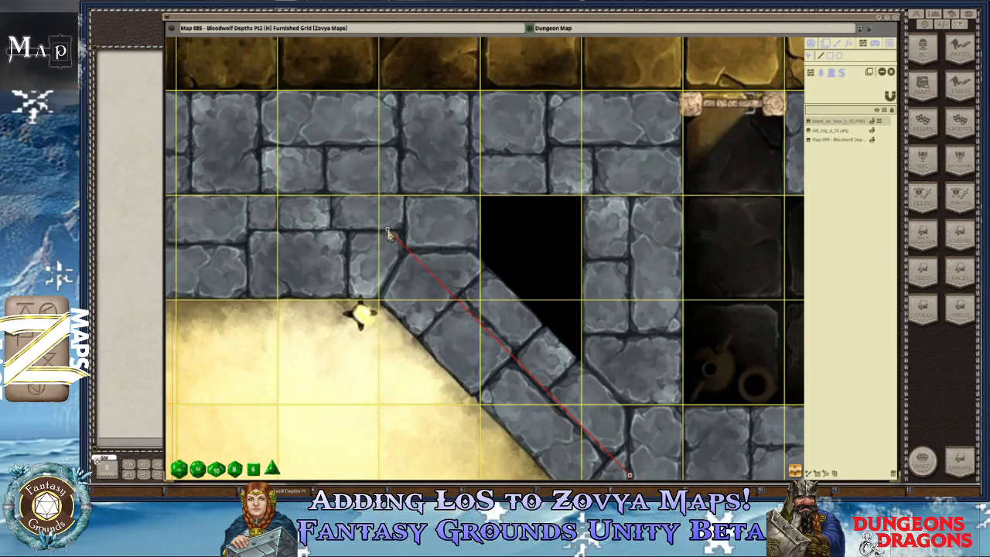
pyautogui.click(390, 236)
pyautogui.press('Left')
pyautogui.press('Left')
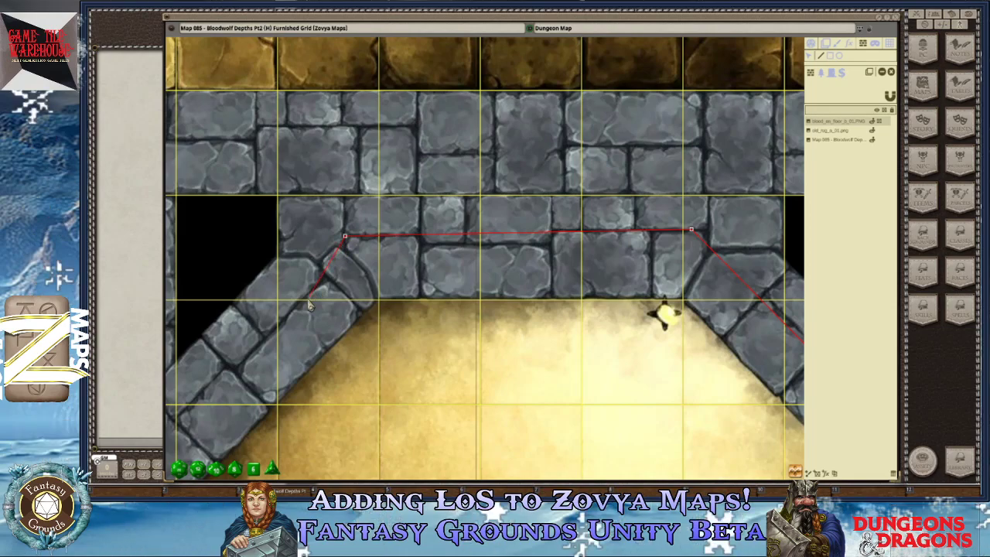
# Extend the wall line down the alcove's western diagonal to its junction with the vertical wall beside the dining room.
pyautogui.press('Left')
pyautogui.press('Down')
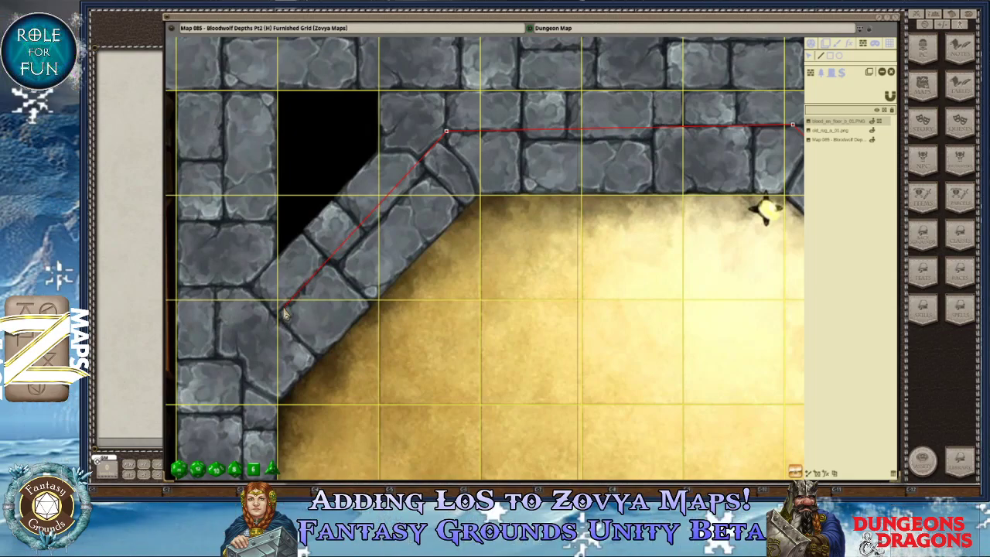
pyautogui.press('Left')
pyautogui.press('Left')
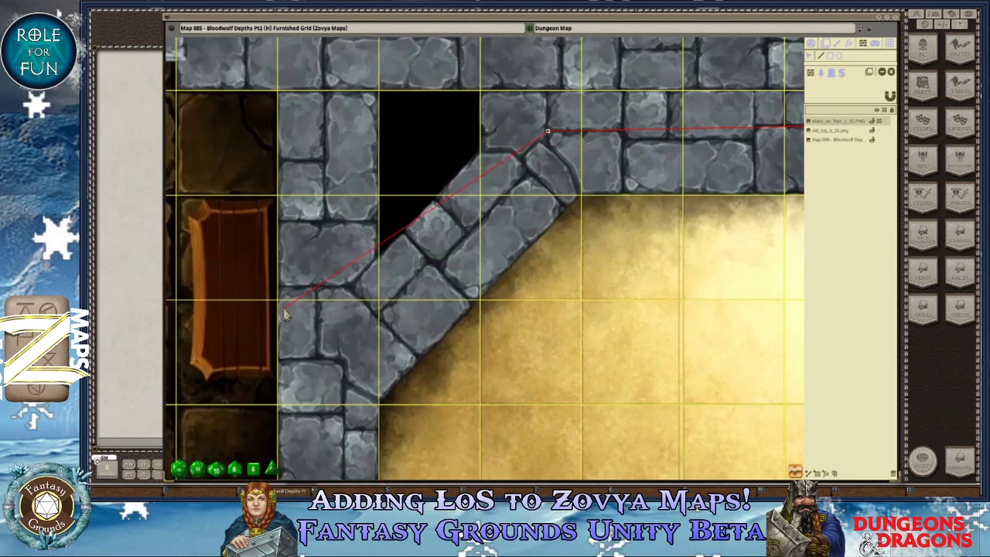
pyautogui.press('Down')
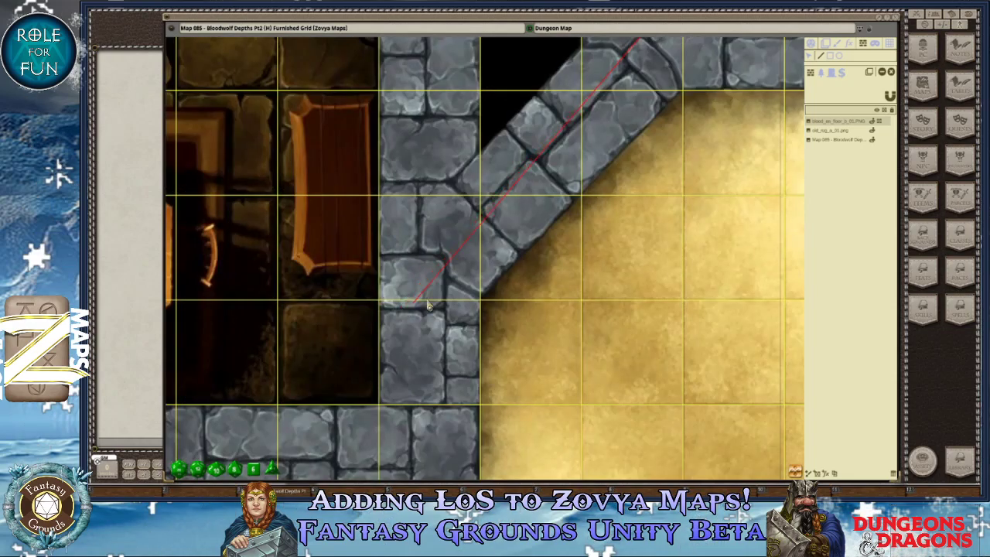
pyautogui.click(441, 229)
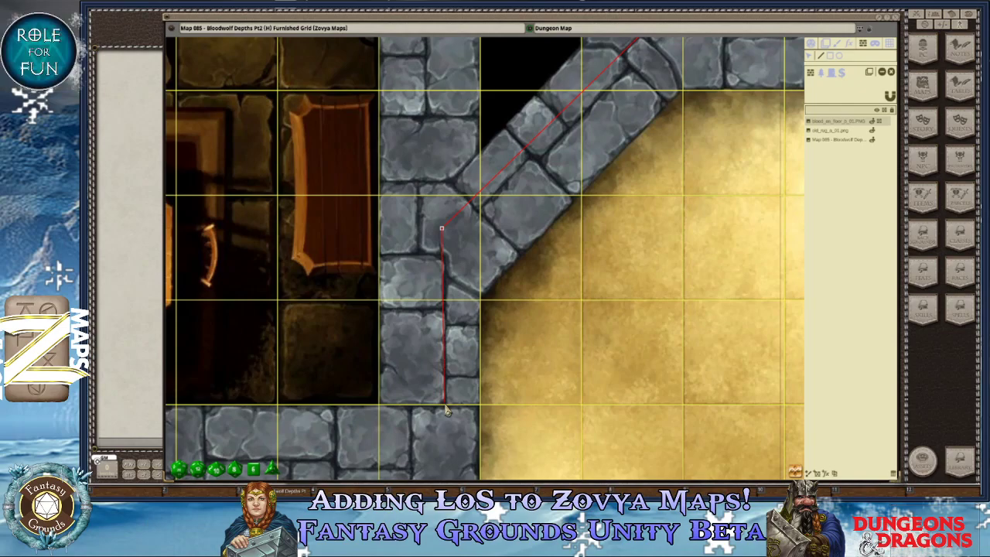
# Continue the wall line down the vertical wall to the corner with the dining room's southern wall.
pyautogui.press('Down')
pyautogui.press('Down')
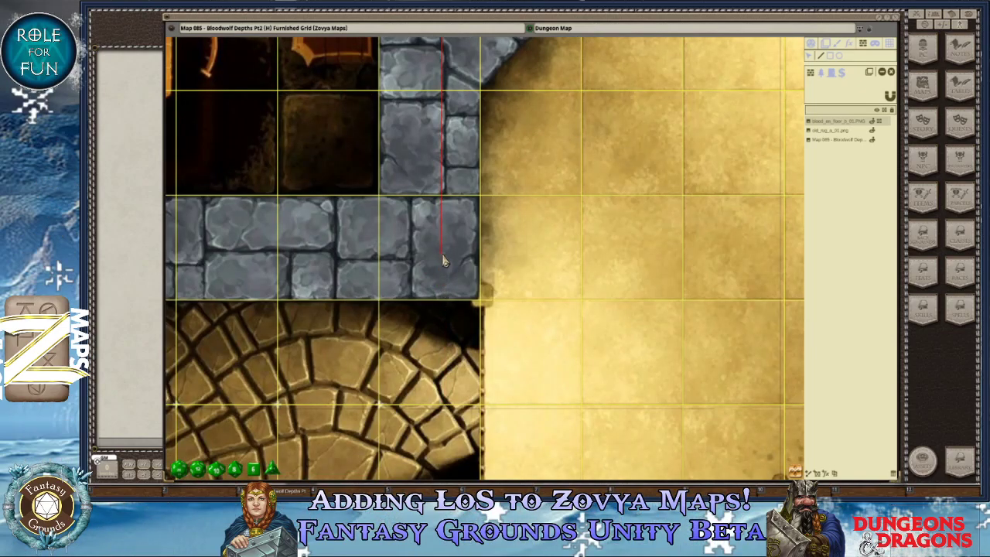
pyautogui.click(443, 256)
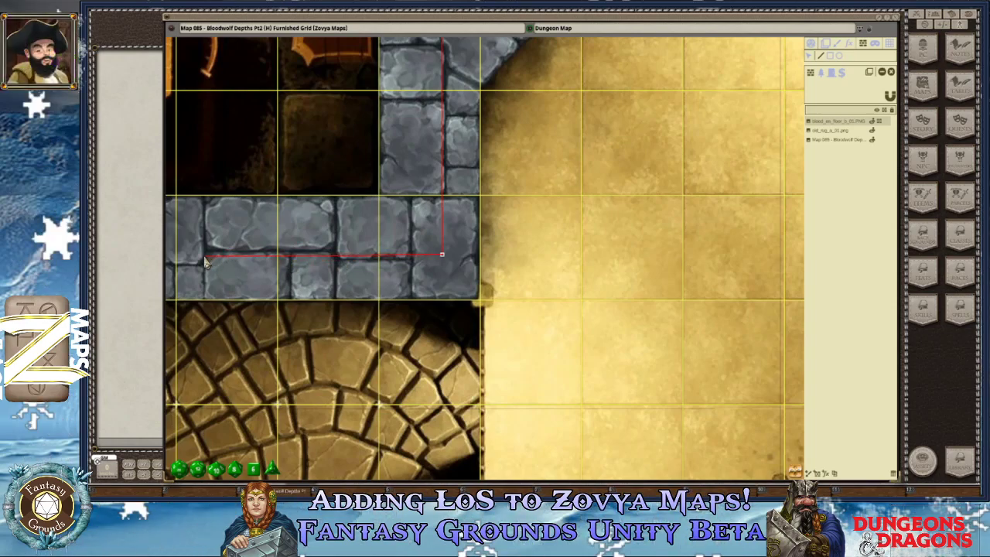
# Add a short wall segment along the dining room's southern wall, joining it to the line's end at the corner.
pyautogui.press('Left')
pyautogui.press('Left')
pyautogui.press('Left')
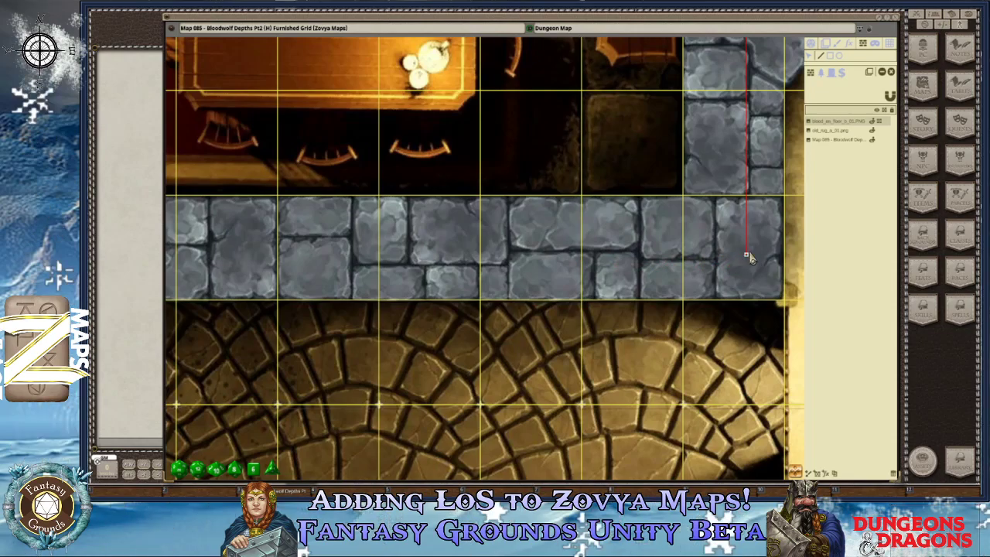
pyautogui.scroll(4, 748, 257)
pyautogui.scroll(1, 743, 270)
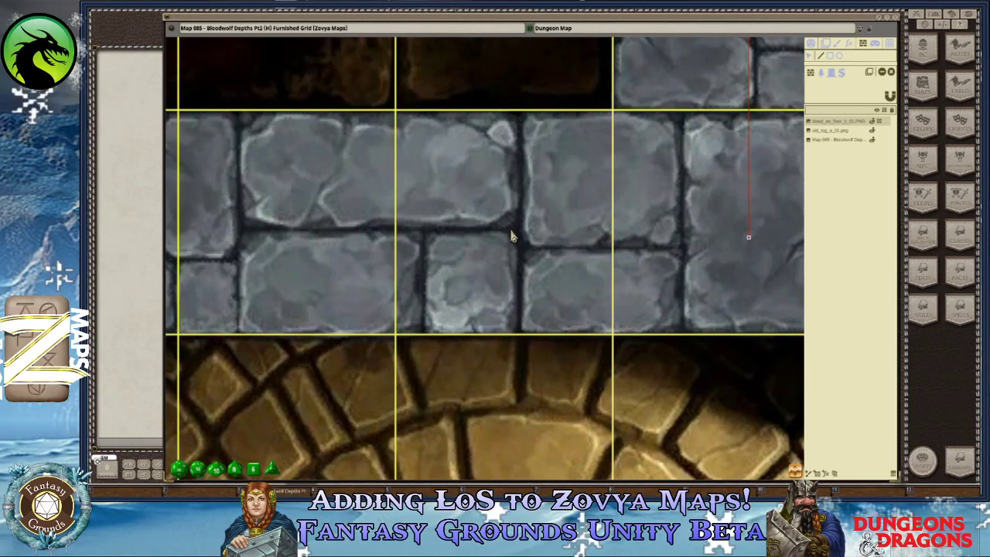
pyautogui.click(488, 228)
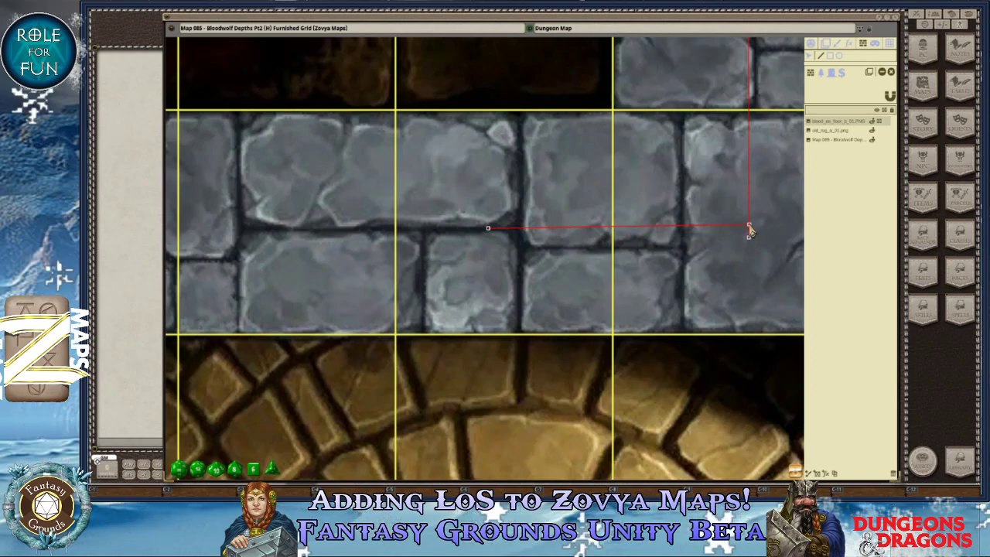
pyautogui.click(748, 227)
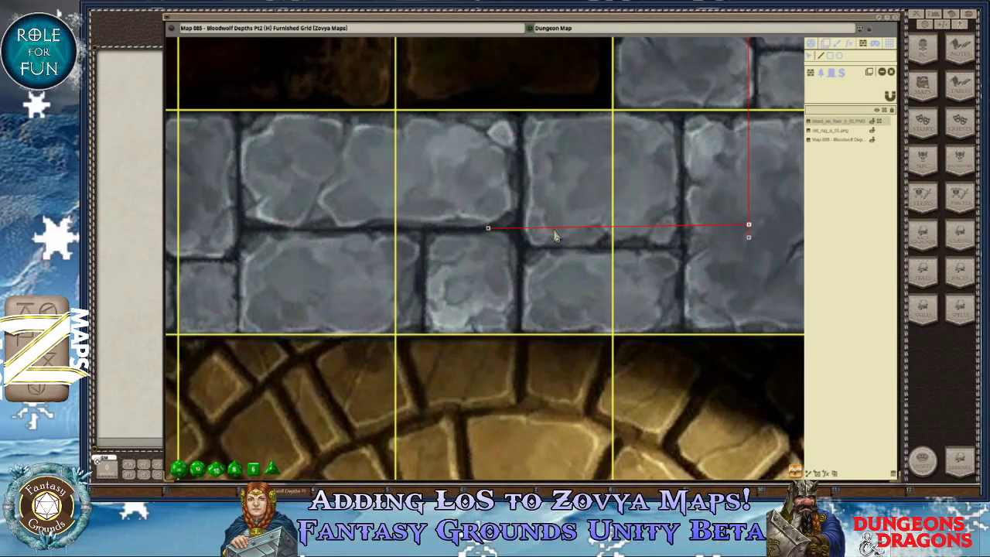
# Trace the wall line west along the wall below the dining tables to the diagonal beside the red sofa's side table.
pyautogui.press('Left')
pyautogui.press('Left')
pyautogui.press('Right')
pyautogui.scroll(-5, 630, 235)
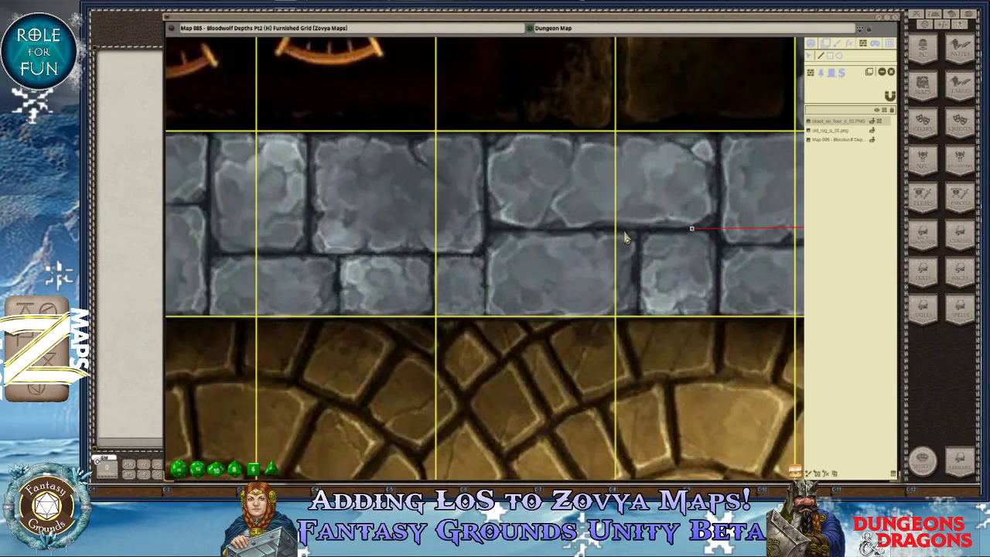
pyautogui.scroll(2, 626, 237)
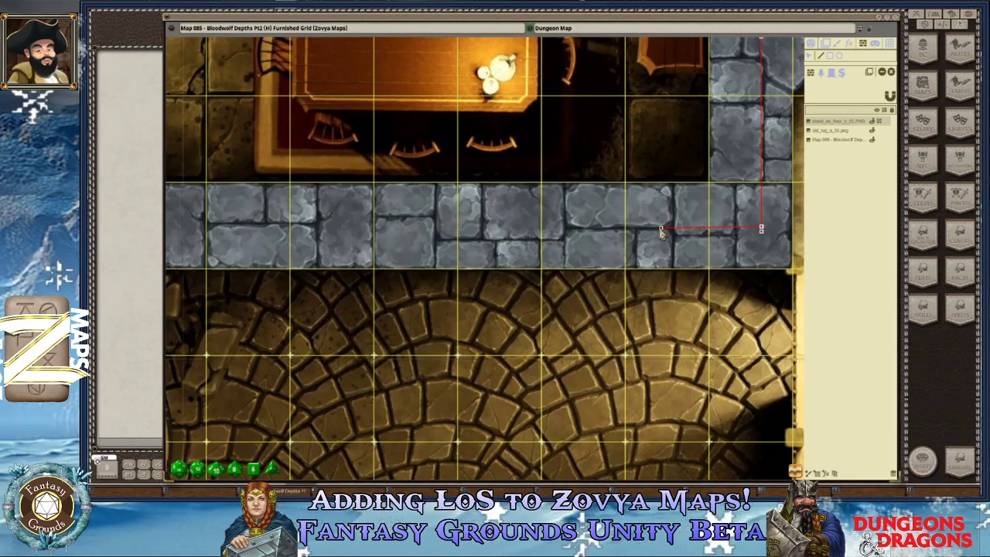
pyautogui.press('Left')
pyautogui.press('Left')
pyautogui.press('Left')
pyautogui.press('Left')
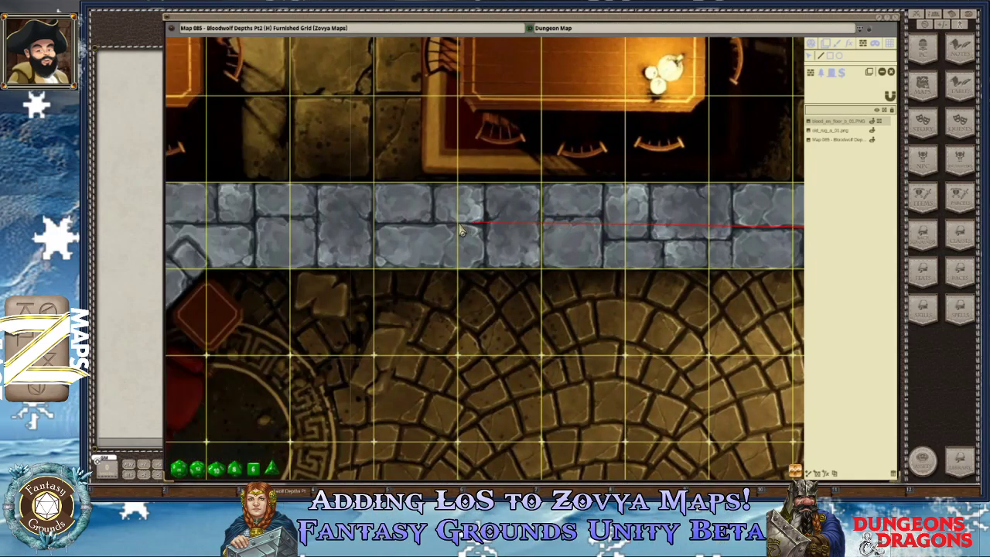
pyautogui.press('Left')
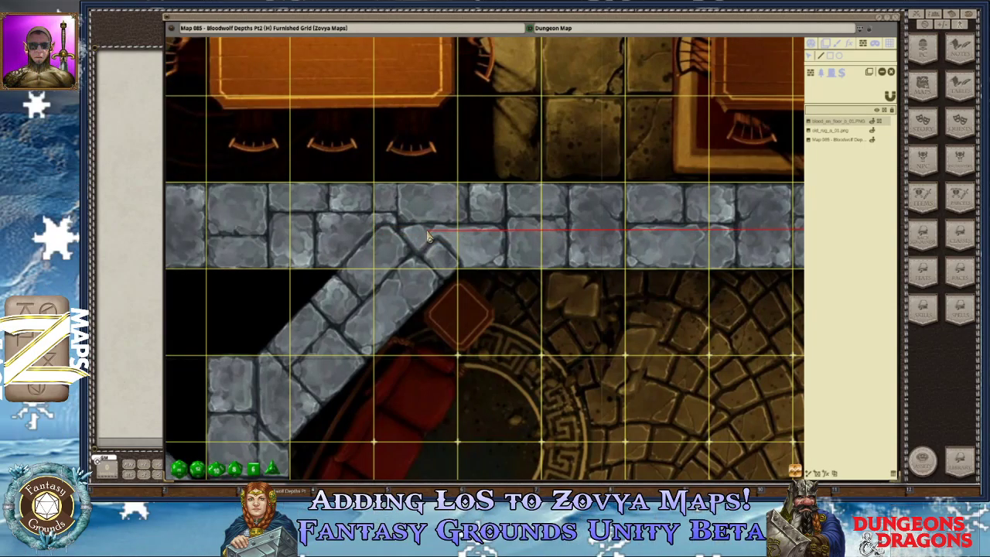
pyautogui.press('Left')
pyautogui.press('Left')
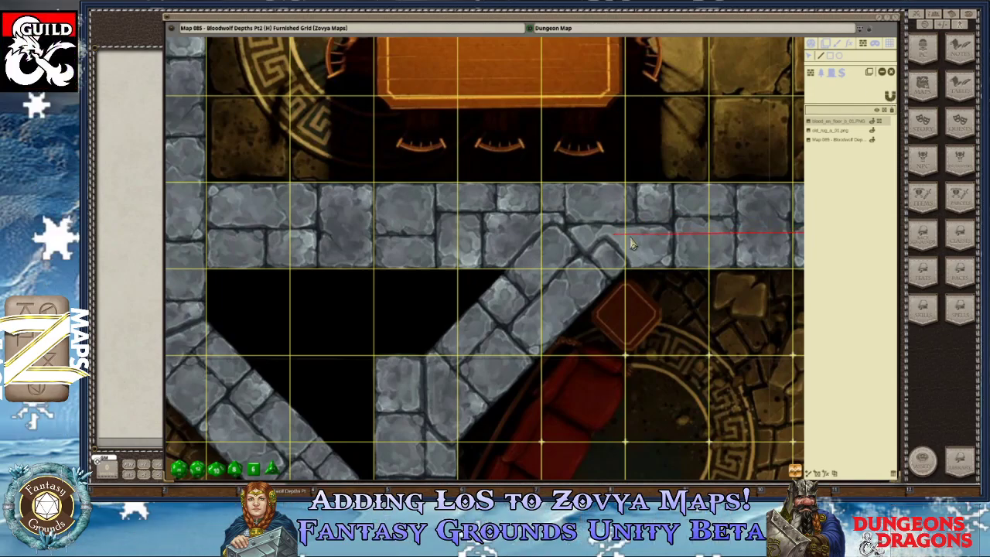
pyautogui.press('Left')
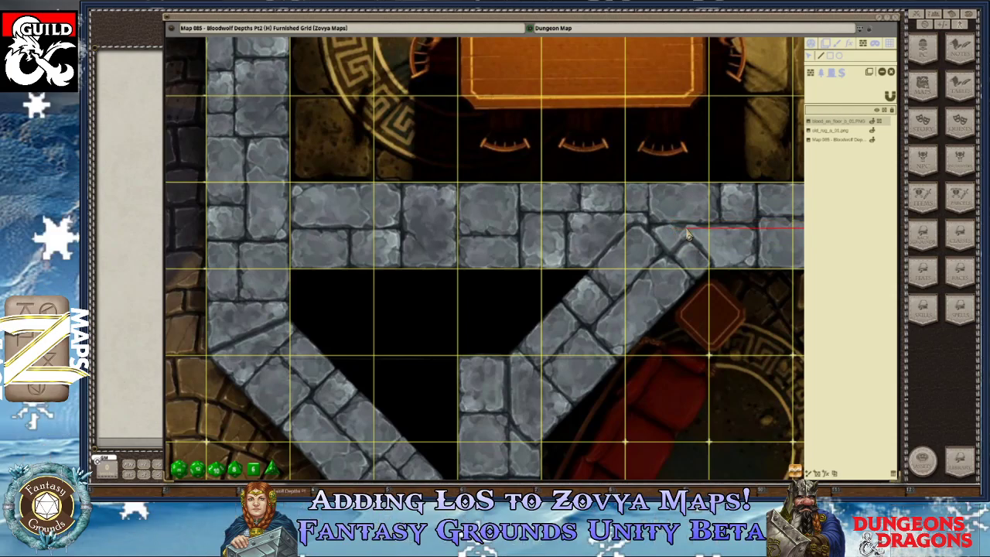
pyautogui.click(687, 229)
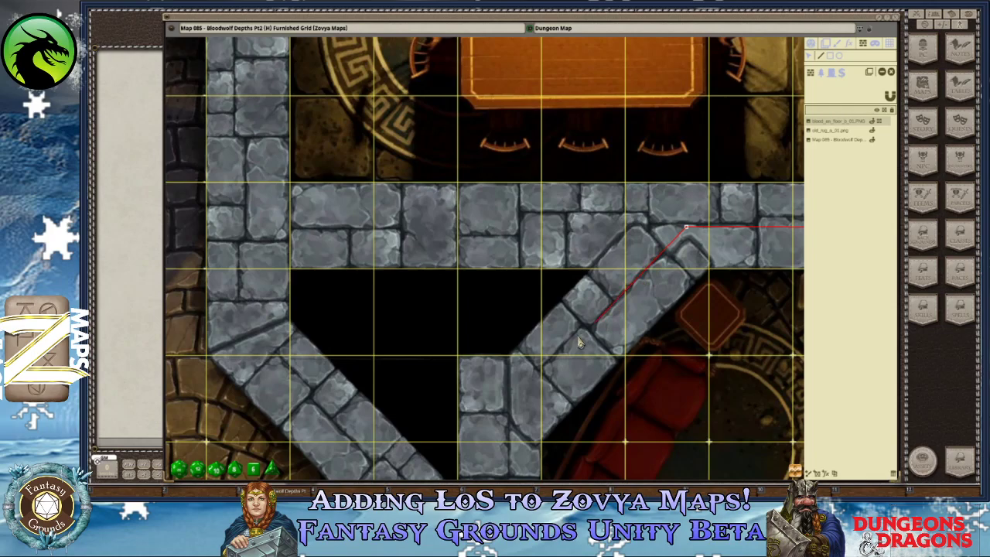
# Trace the wall line down the diagonal behind the red sofa and along the west wall to the blue-outlined doorway.
pyautogui.click(508, 414)
pyautogui.scroll(-2, 509, 418)
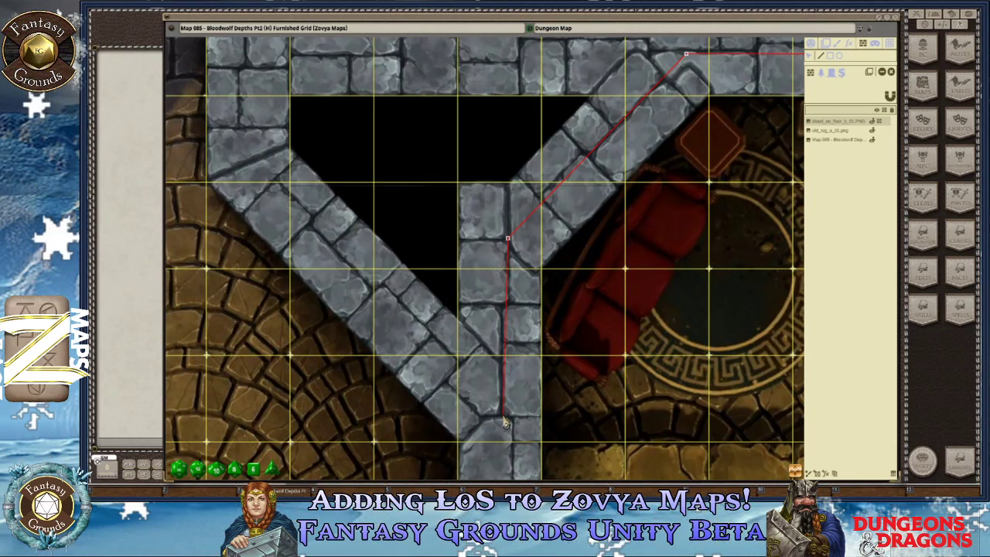
pyautogui.scroll(-3, 507, 418)
pyautogui.scroll(-3, 508, 412)
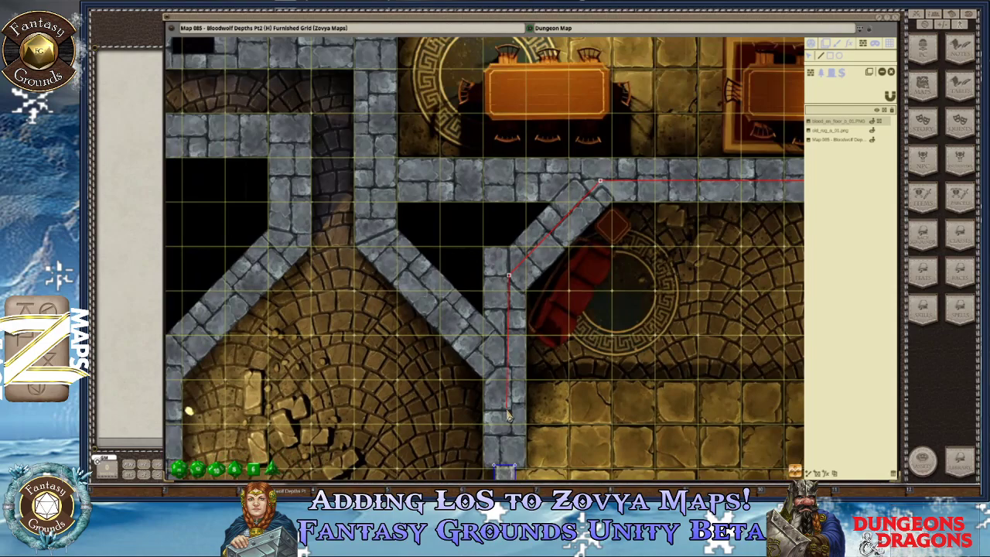
pyautogui.moveTo(512, 466); pyautogui.dragTo(511, 325)
pyautogui.scroll(3, 512, 325)
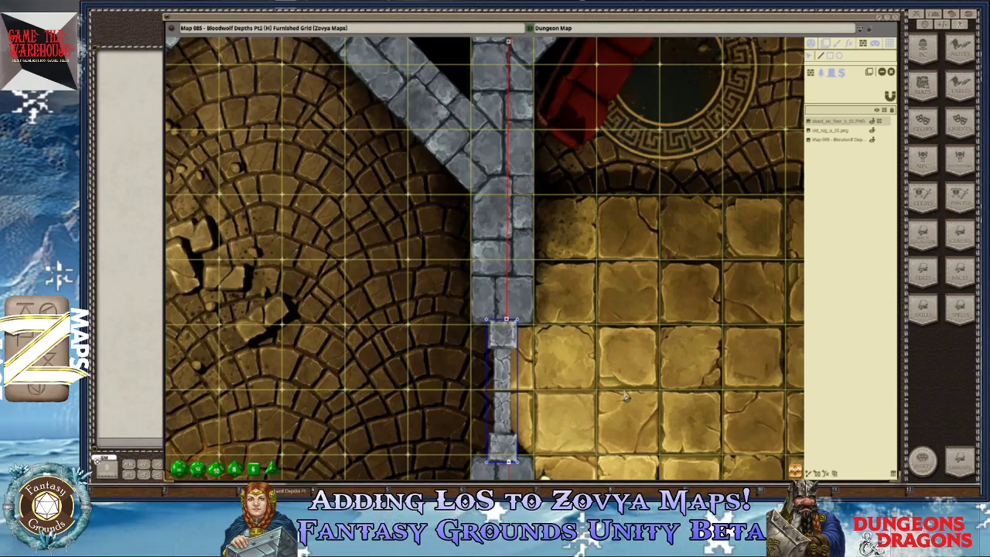
pyautogui.scroll(-5, 472, 433)
pyautogui.scroll(-5, 653, 436)
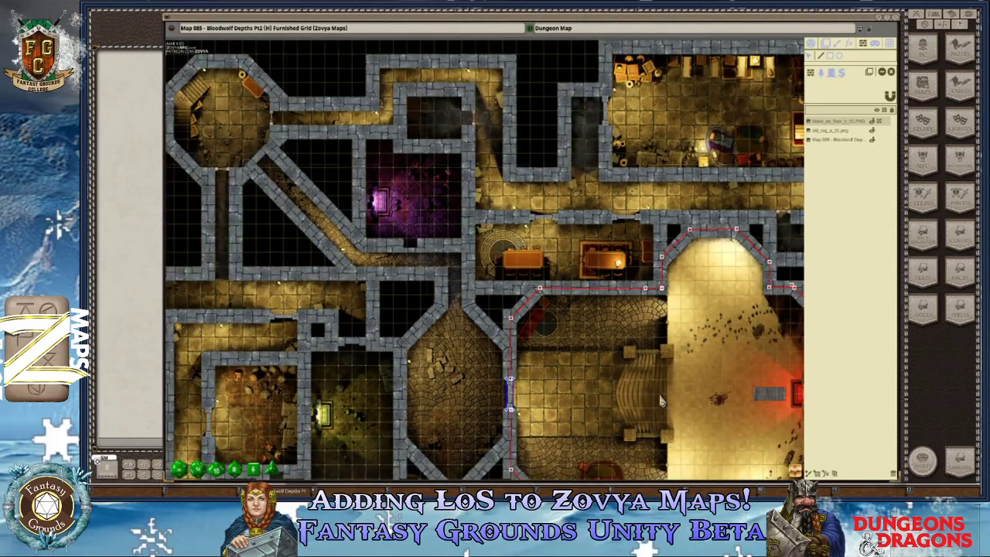
# Examine the staircase in the large hall, including its four corner pillars and the low stone railings between them.
pyautogui.moveTo(661, 401); pyautogui.dragTo(569, 386)
pyautogui.moveTo(629, 476); pyautogui.dragTo(627, 396)
pyautogui.scroll(3, 627, 396)
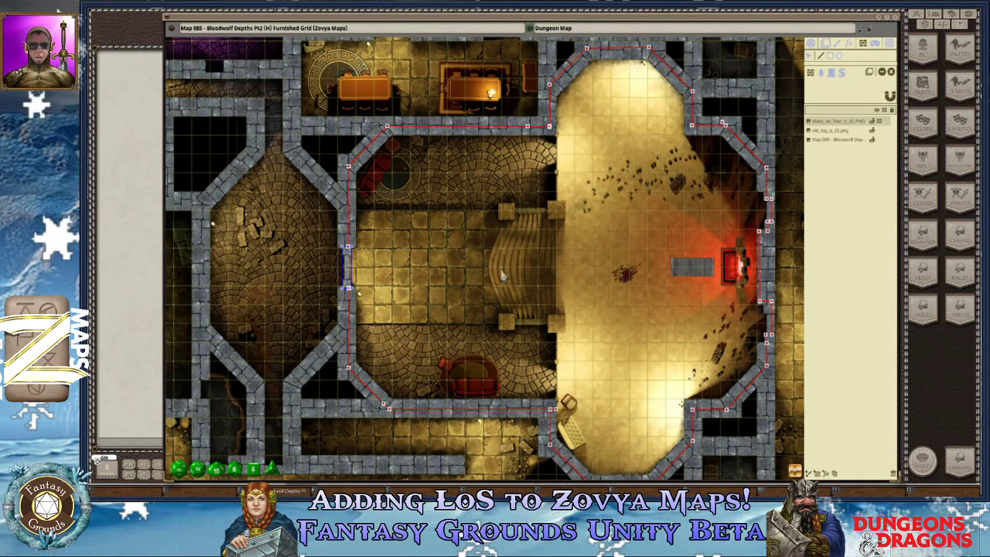
pyautogui.scroll(2, 502, 276)
pyautogui.scroll(1, 502, 270)
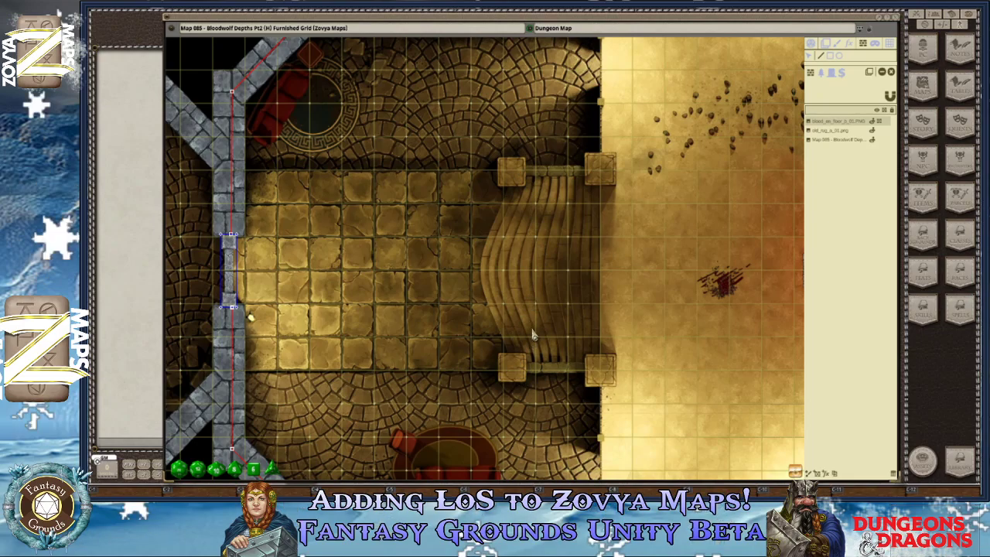
pyautogui.scroll(2, 534, 232)
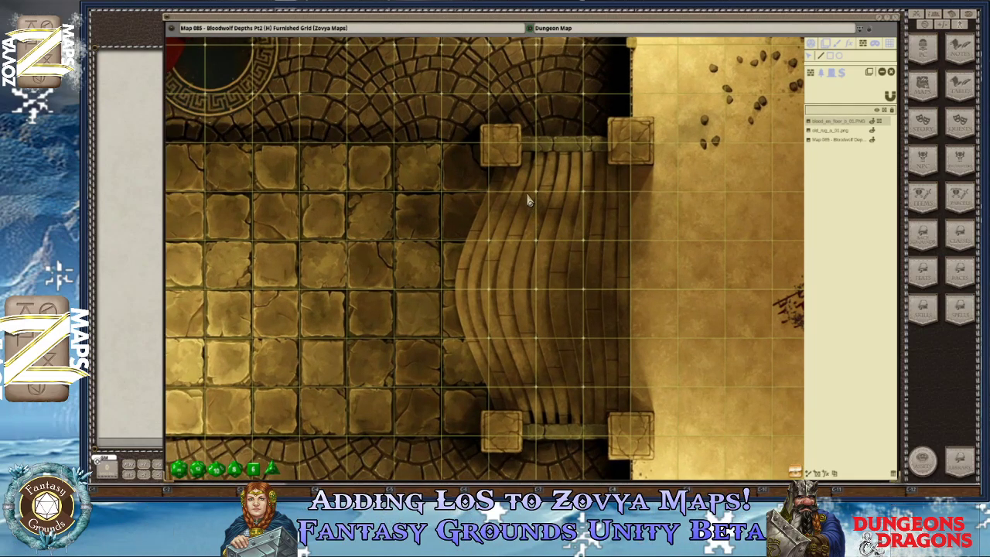
pyautogui.scroll(-3, 633, 223)
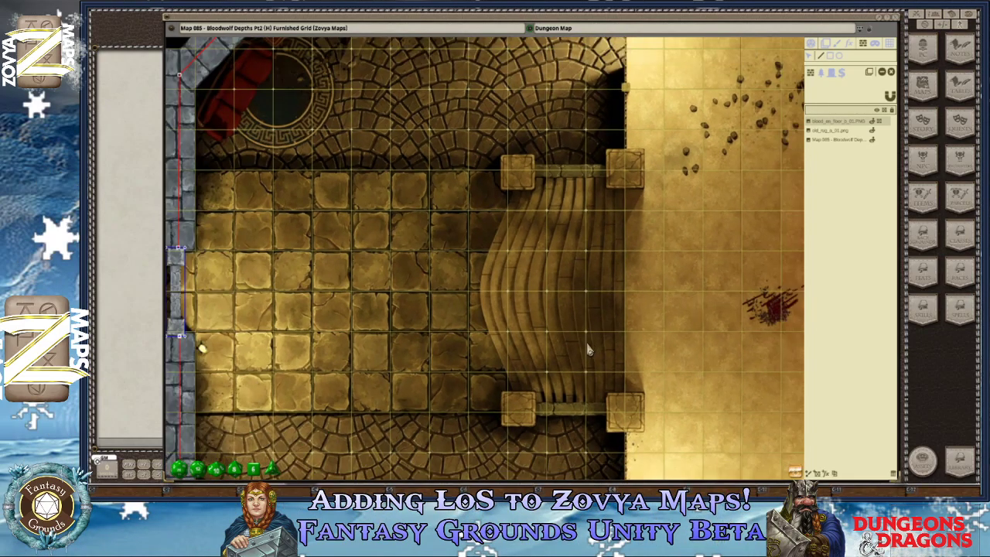
pyautogui.scroll(3, 479, 406)
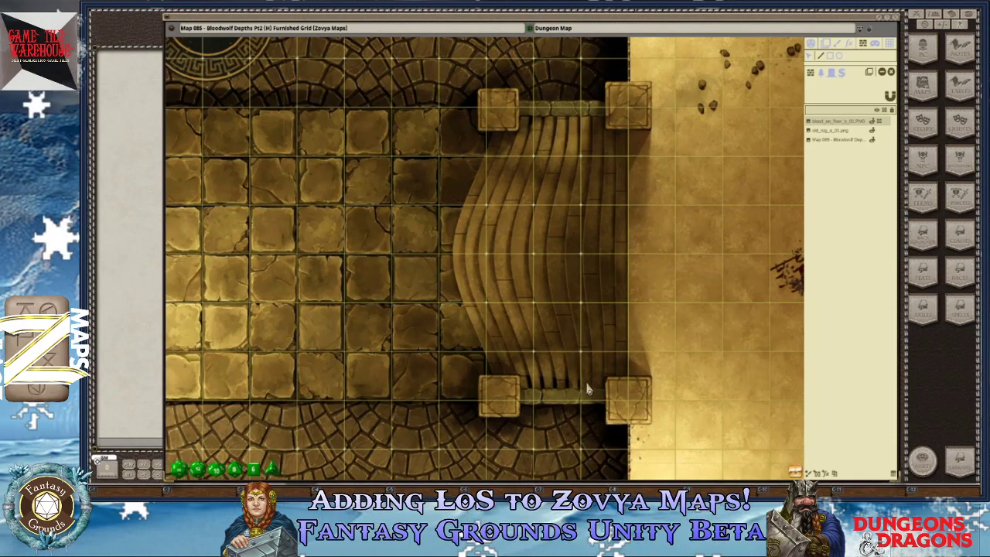
pyautogui.scroll(-1, 532, 130)
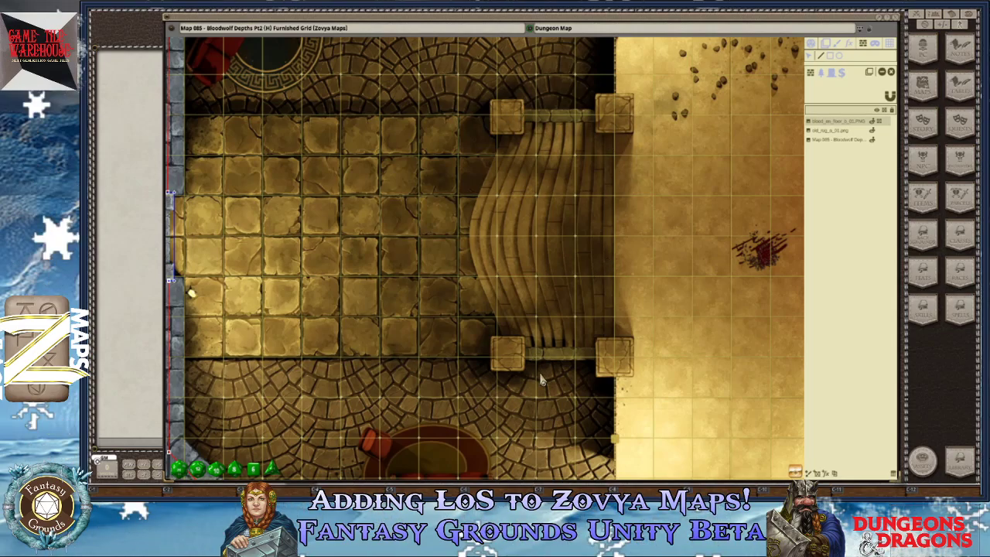
pyautogui.scroll(3, 536, 352)
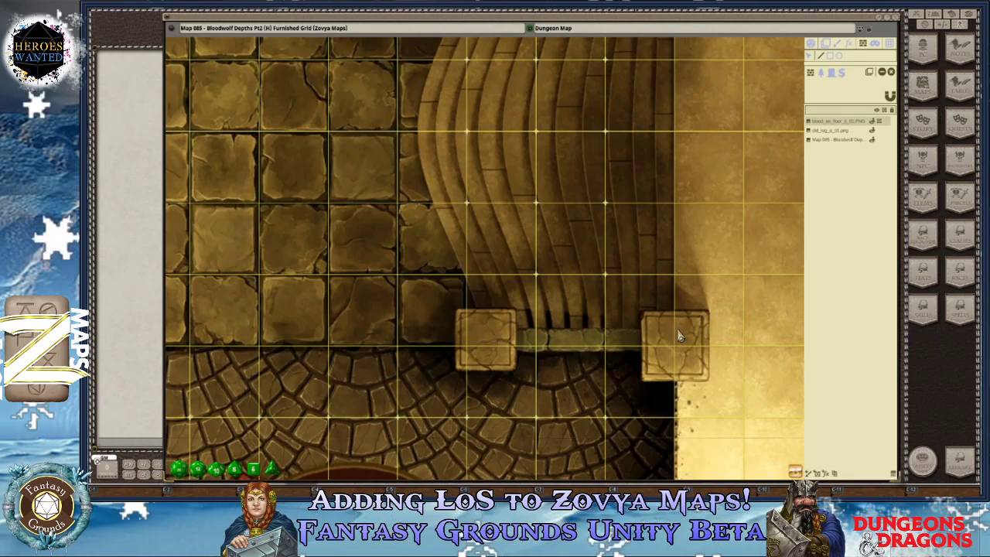
pyautogui.scroll(-4, 618, 452)
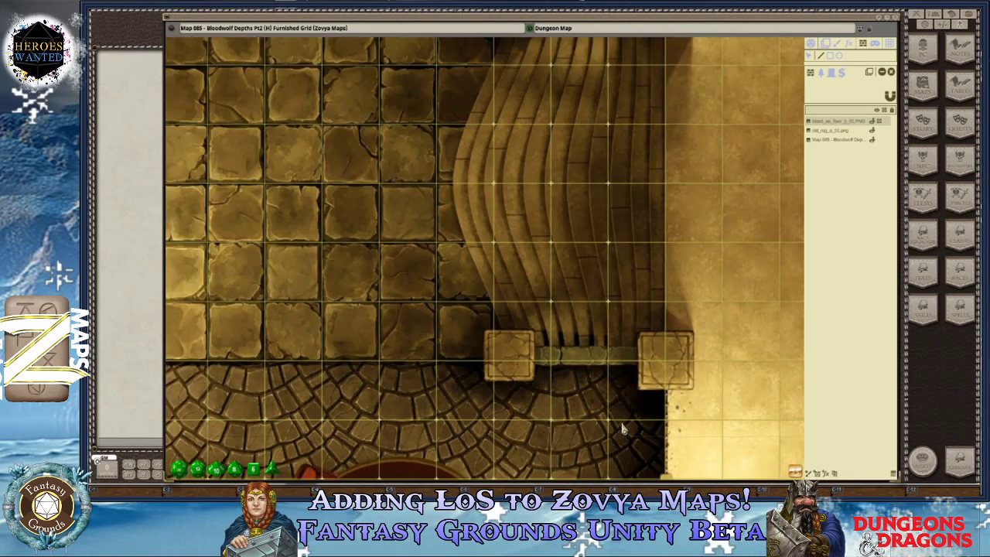
pyautogui.scroll(4, 590, 393)
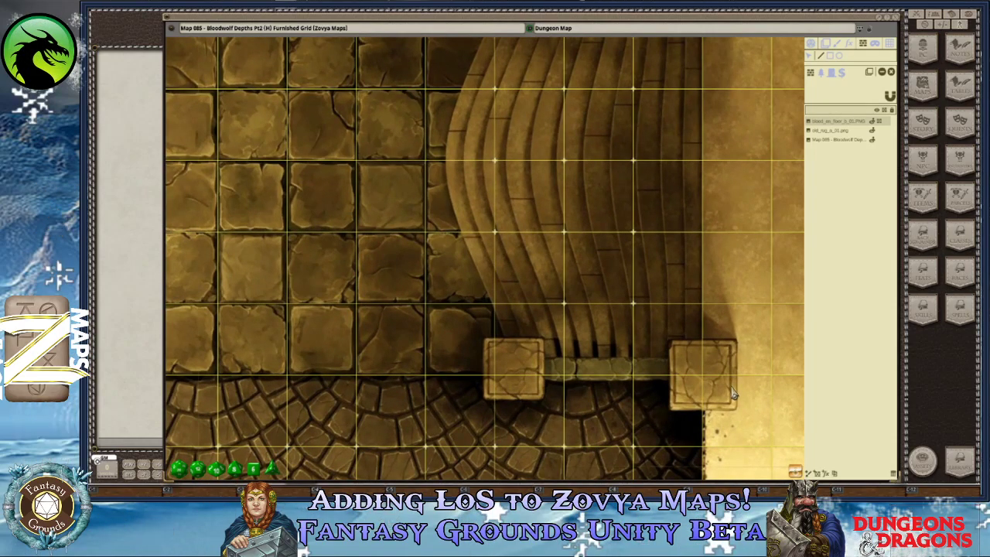
pyautogui.scroll(-5, 608, 265)
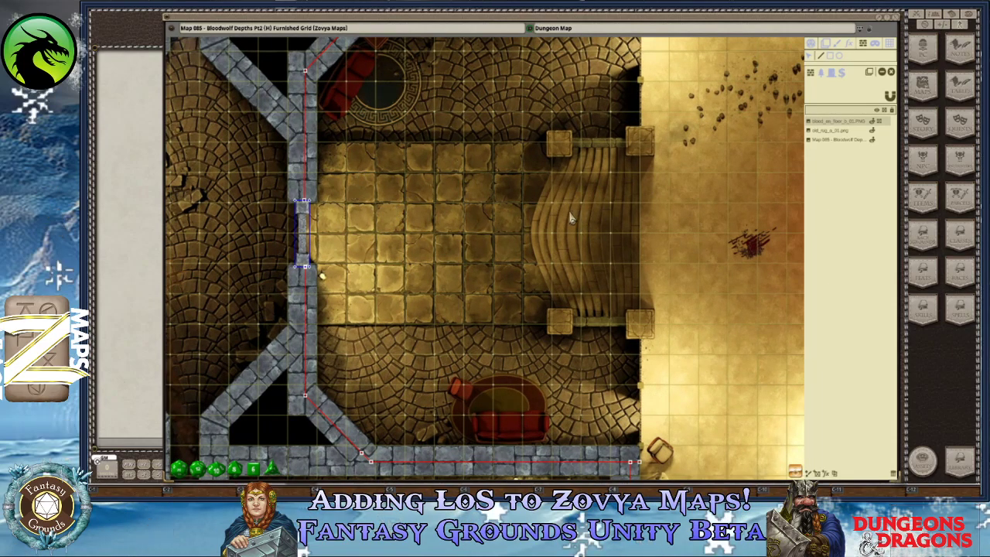
pyautogui.scroll(3, 671, 266)
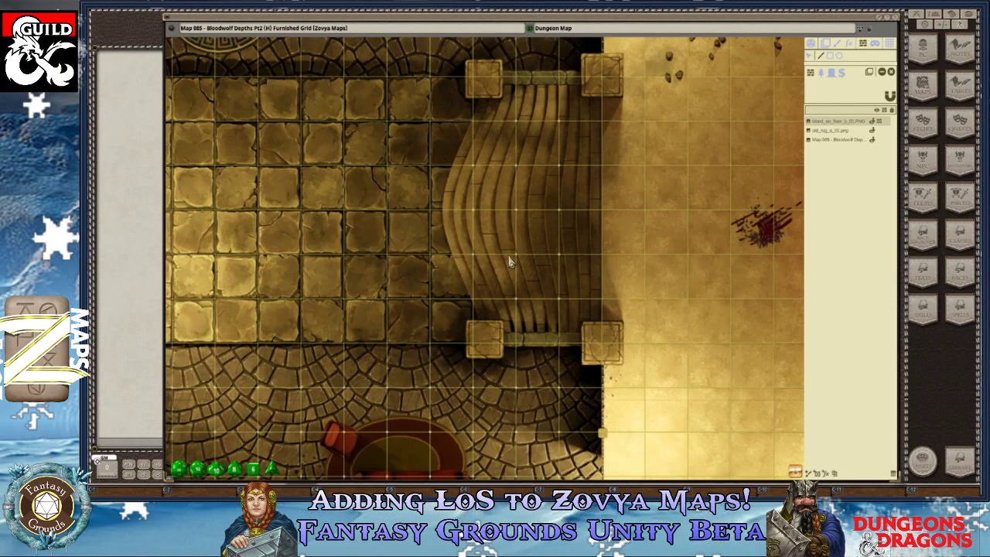
pyautogui.scroll(1, 482, 104)
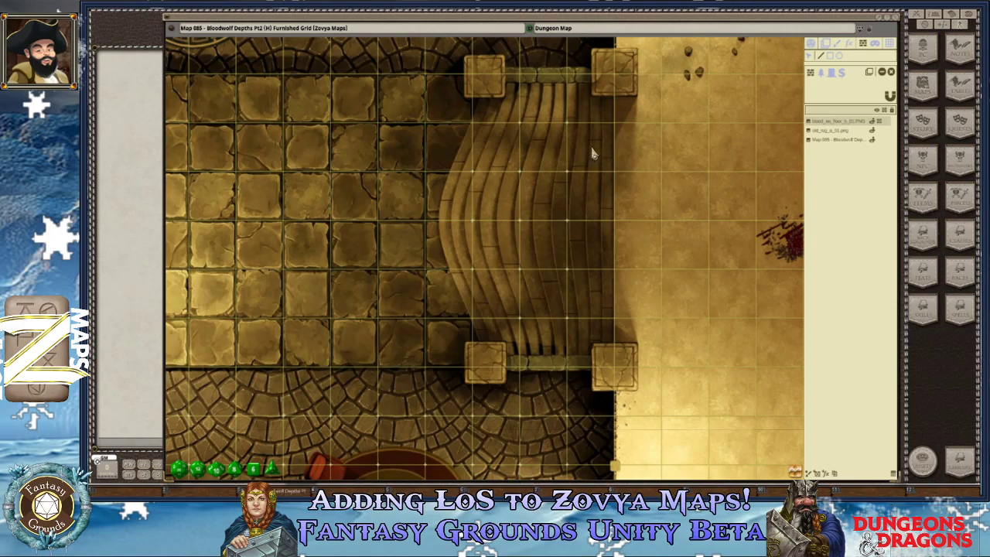
pyautogui.scroll(2, 592, 150)
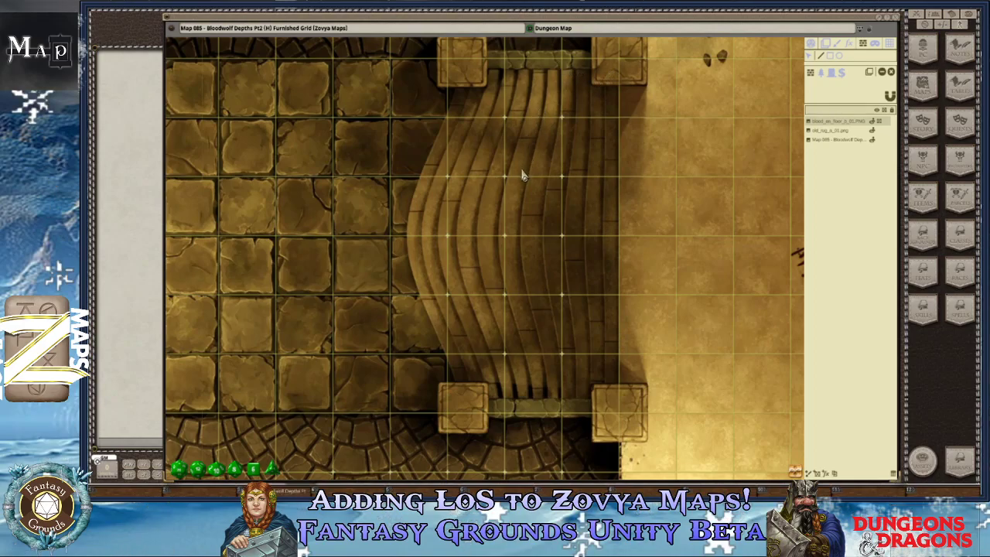
# Outline the northwest pillar of the hall's staircase with a rectangular terrain line-of-sight shape.
pyautogui.press('Up')
pyautogui.press('Up')
pyautogui.scroll(1, 469, 211)
pyautogui.scroll(2, 470, 216)
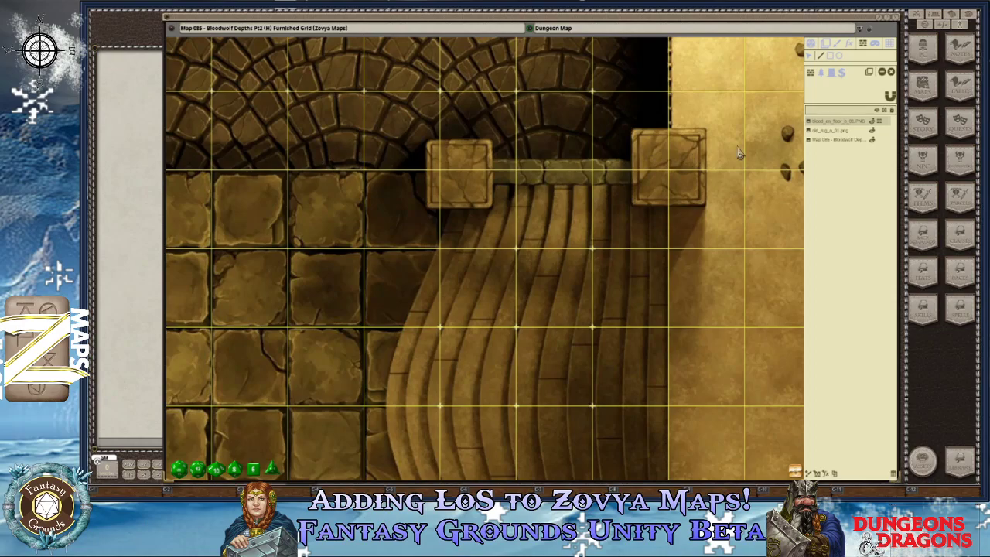
pyautogui.scroll(-1, 650, 255)
pyautogui.scroll(-1, 650, 309)
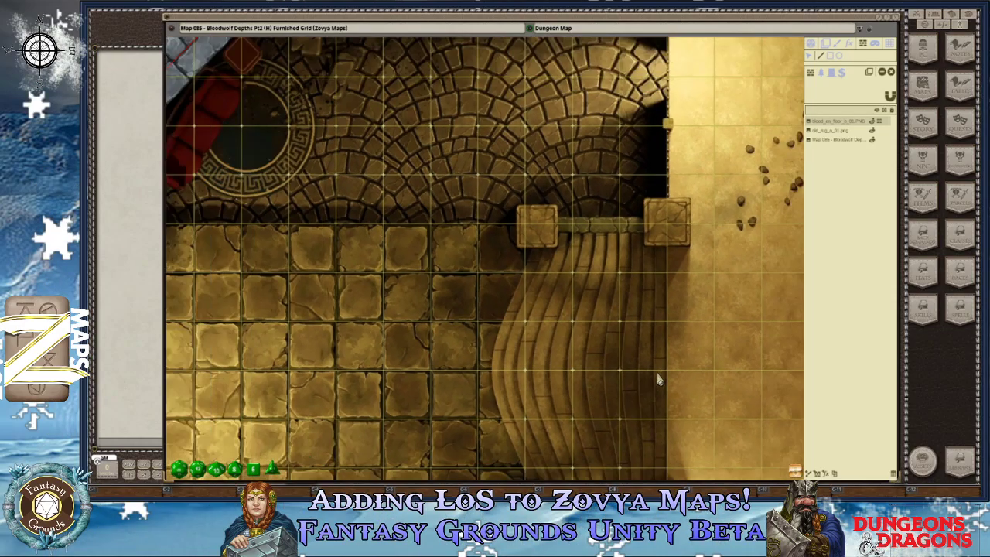
pyautogui.scroll(1, 604, 287)
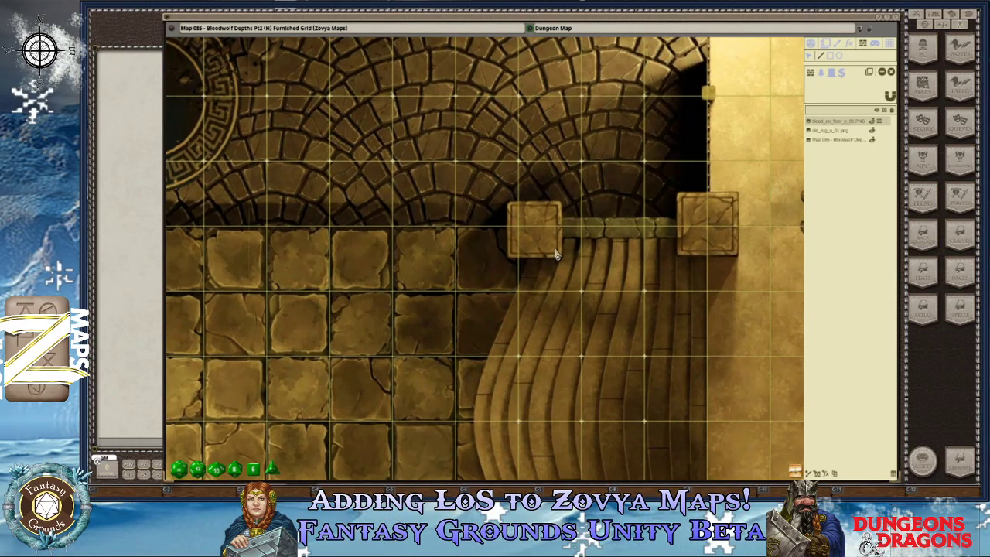
pyautogui.scroll(1, 554, 252)
pyautogui.scroll(-1, 614, 240)
pyautogui.scroll(1, 681, 157)
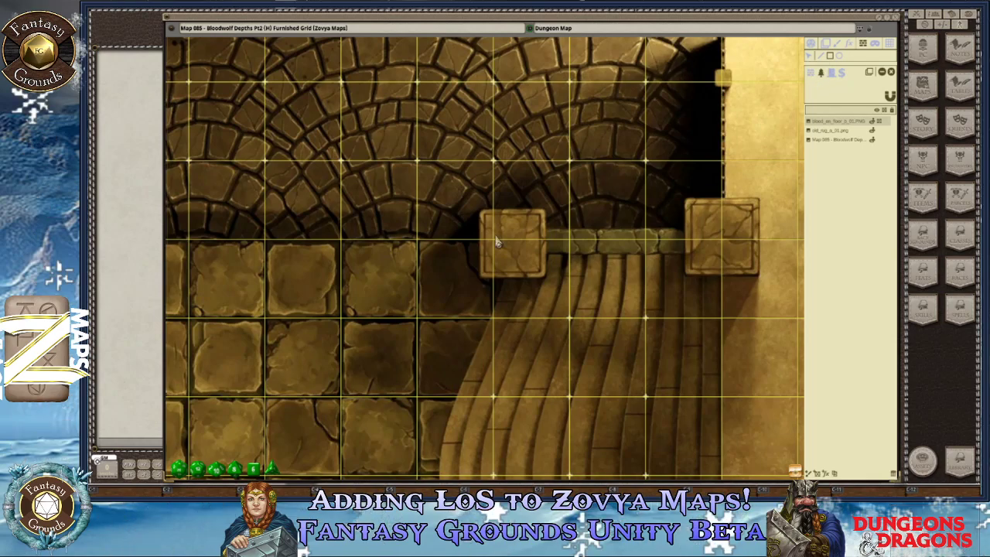
pyautogui.scroll(2, 531, 235)
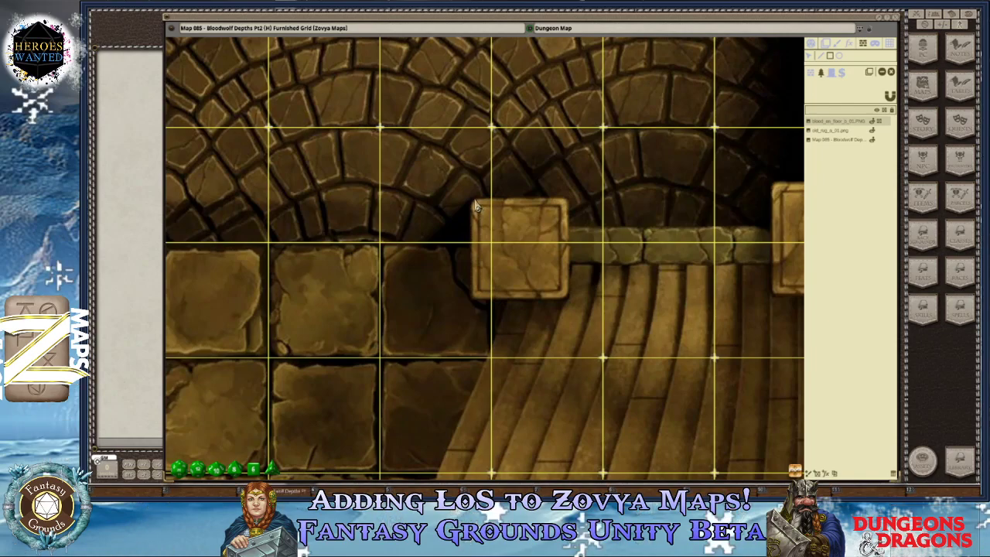
pyautogui.moveTo(477, 205); pyautogui.dragTo(566, 298)
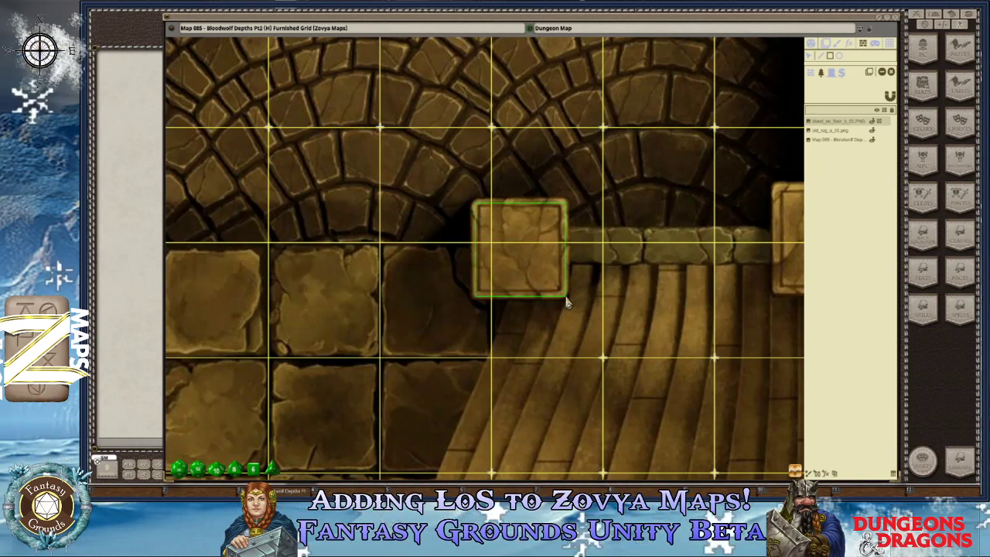
# Add a rectangular terrain shape around the larger pillar at the staircase's northeast corner.
pyautogui.scroll(-3, 566, 303)
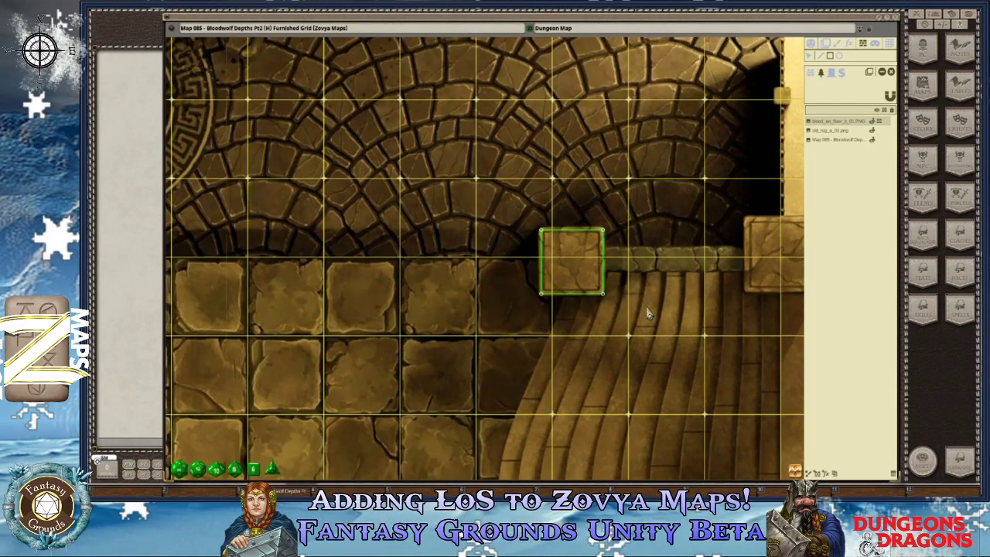
pyautogui.press('Right')
pyautogui.press('Right')
pyautogui.press('Right')
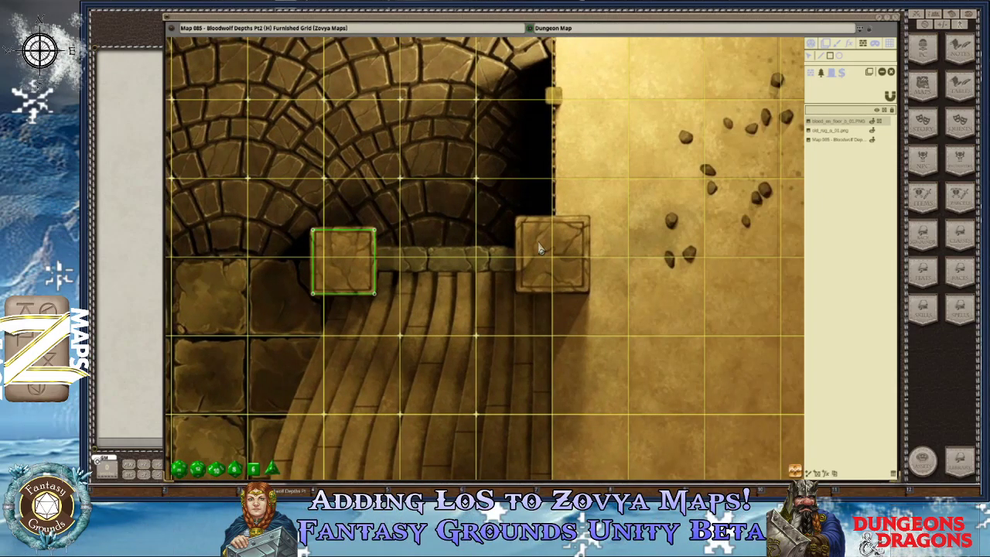
pyautogui.scroll(-3, 499, 263)
pyautogui.scroll(-3, 496, 271)
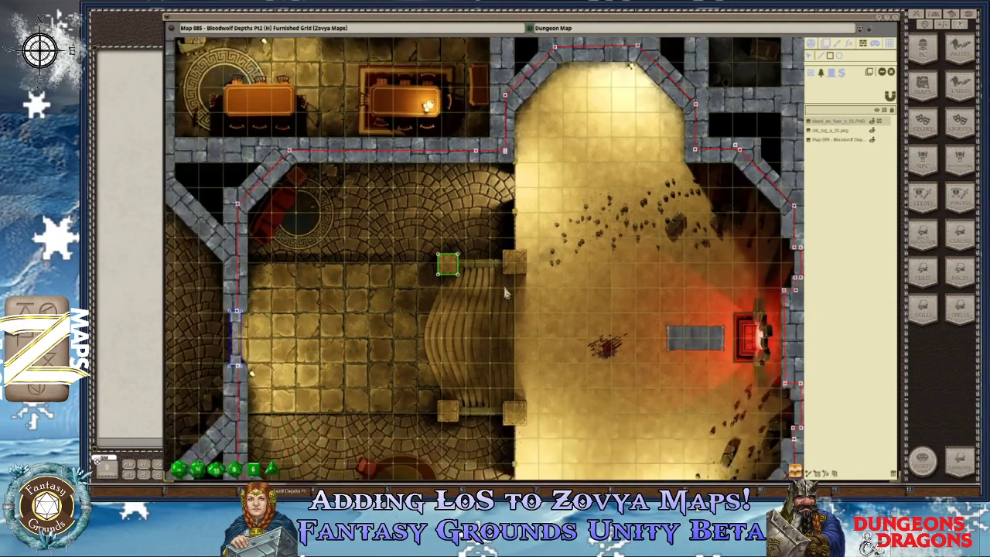
pyautogui.scroll(5, 506, 285)
pyautogui.scroll(3, 507, 284)
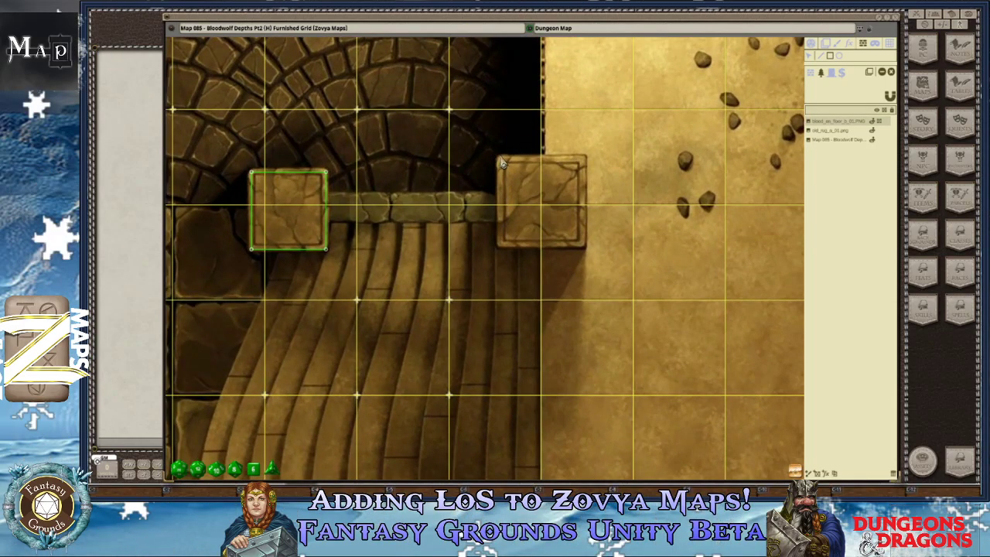
pyautogui.moveTo(501, 163); pyautogui.dragTo(583, 252)
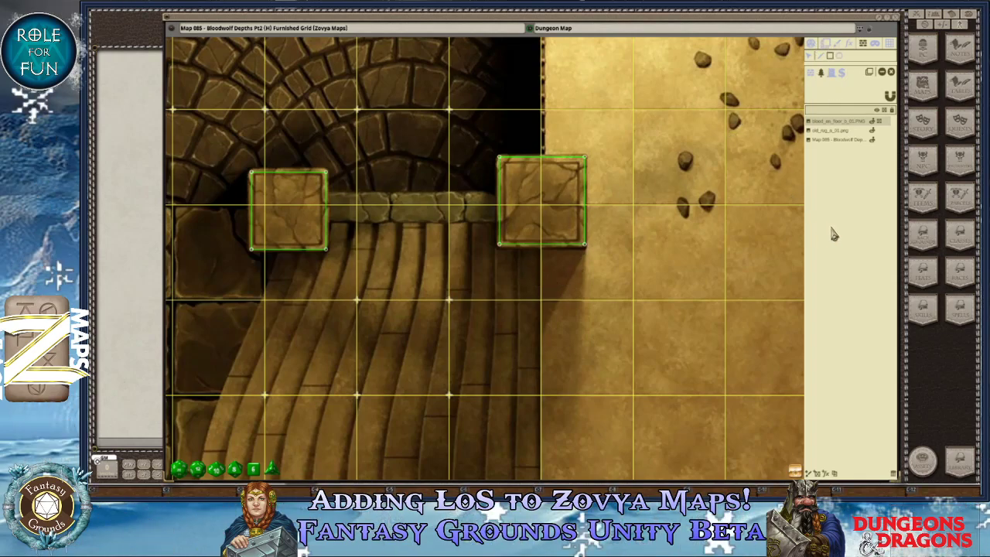
# Draw a rectangular terrain shape around the smaller pillar at the staircase's southwest corner.
pyautogui.press('Down')
pyautogui.press('Down')
pyautogui.press('Down')
pyautogui.press('Down')
pyautogui.press('Down')
pyautogui.press('Down')
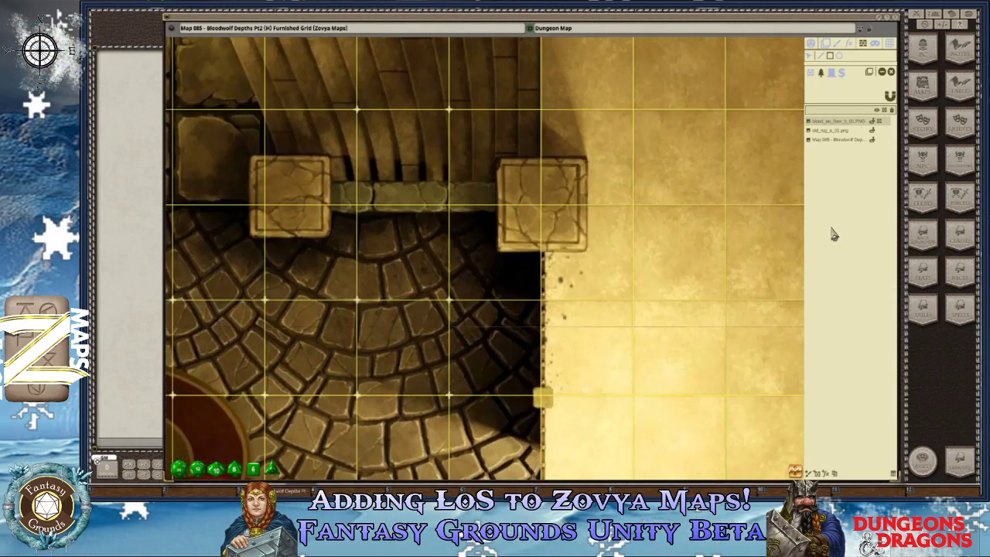
pyautogui.press('Left')
pyautogui.press('Left')
pyautogui.press('Up')
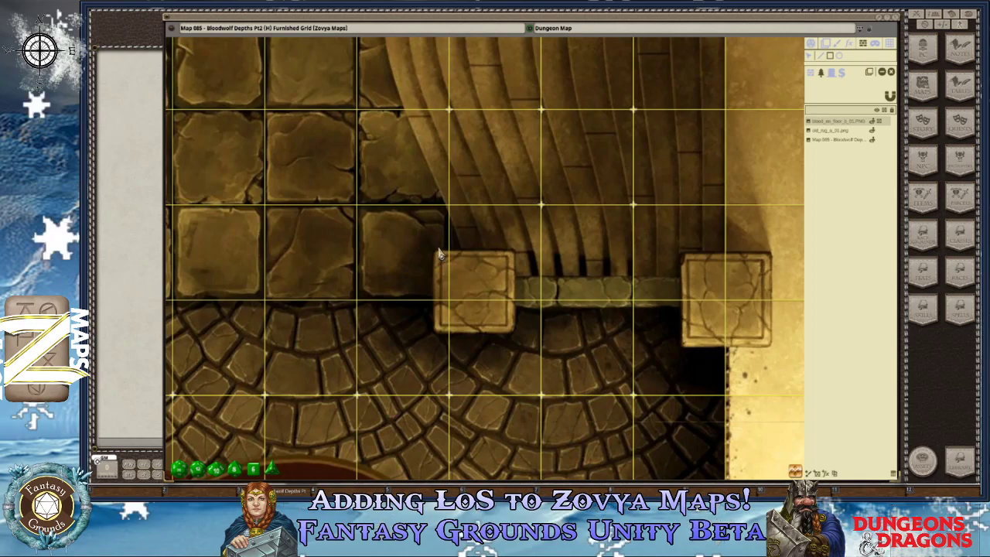
pyautogui.moveTo(438, 258); pyautogui.dragTo(513, 336)
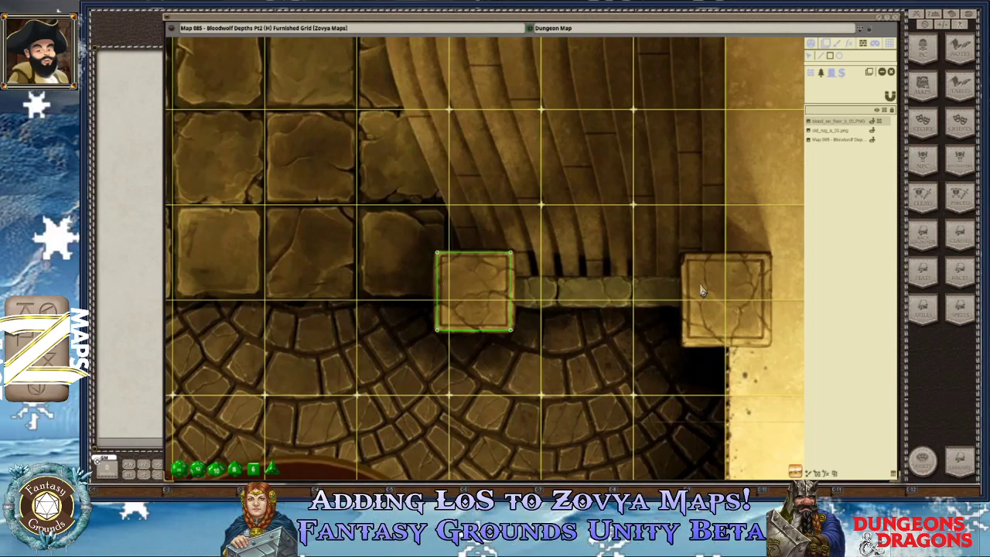
# Enclose the larger pillar at the staircase's southeast corner in a rectangular terrain shape.
pyautogui.scroll(2, 746, 311)
pyautogui.scroll(1, 723, 298)
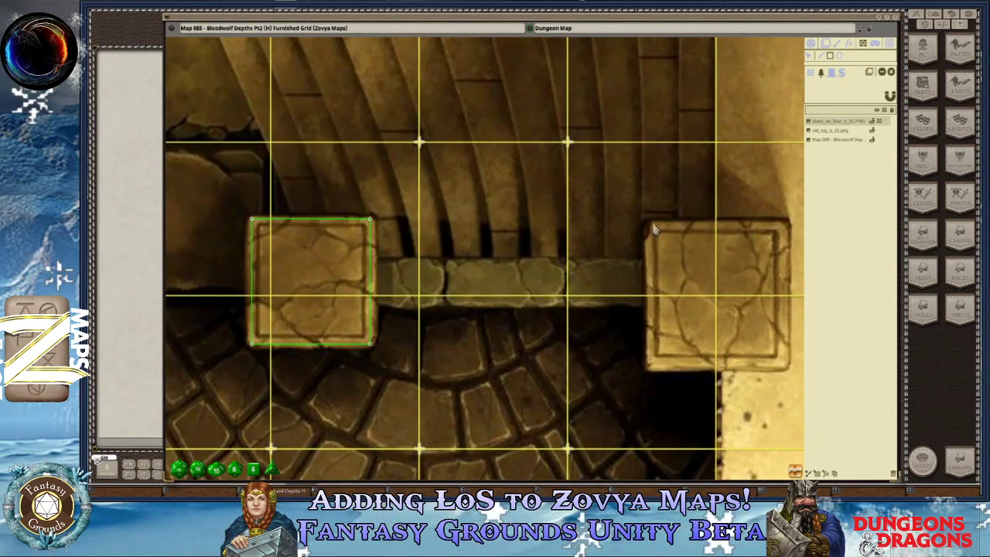
pyautogui.click(649, 228)
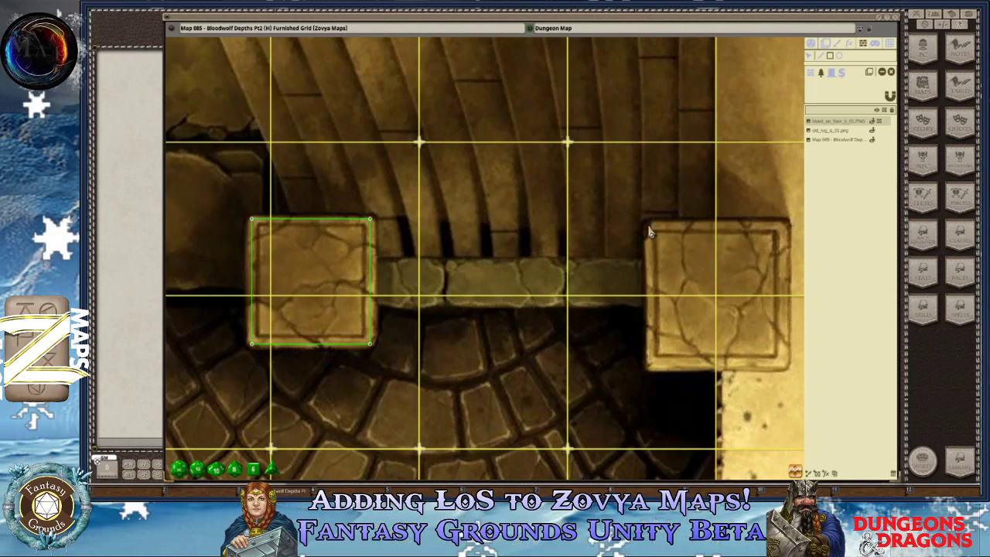
pyautogui.moveTo(709, 340); pyautogui.dragTo(787, 368)
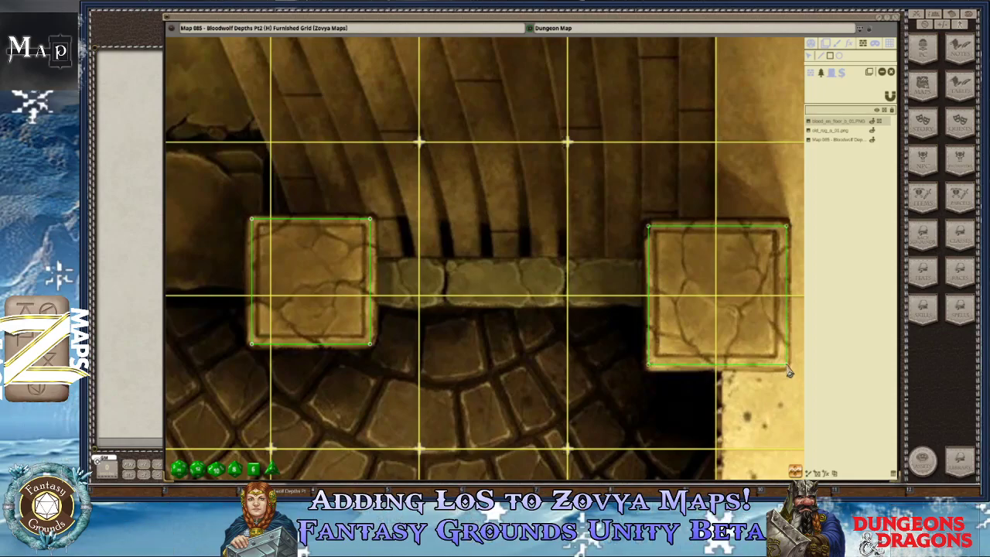
# Cover the stone railing between the two southern stair pillars with a rectangular terrain shape spanning from pillar to pillar.
pyautogui.scroll(-6, 665, 376)
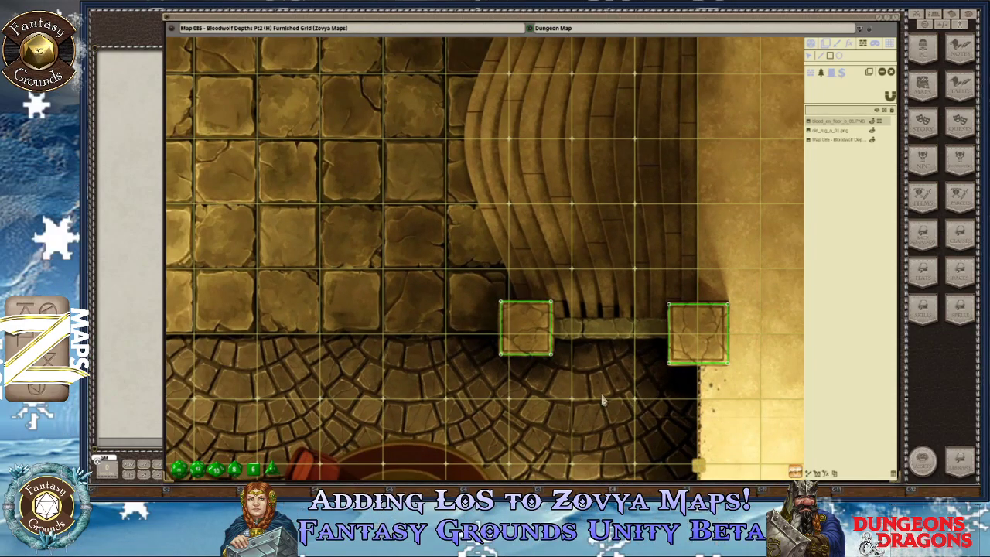
pyautogui.scroll(-4, 619, 397)
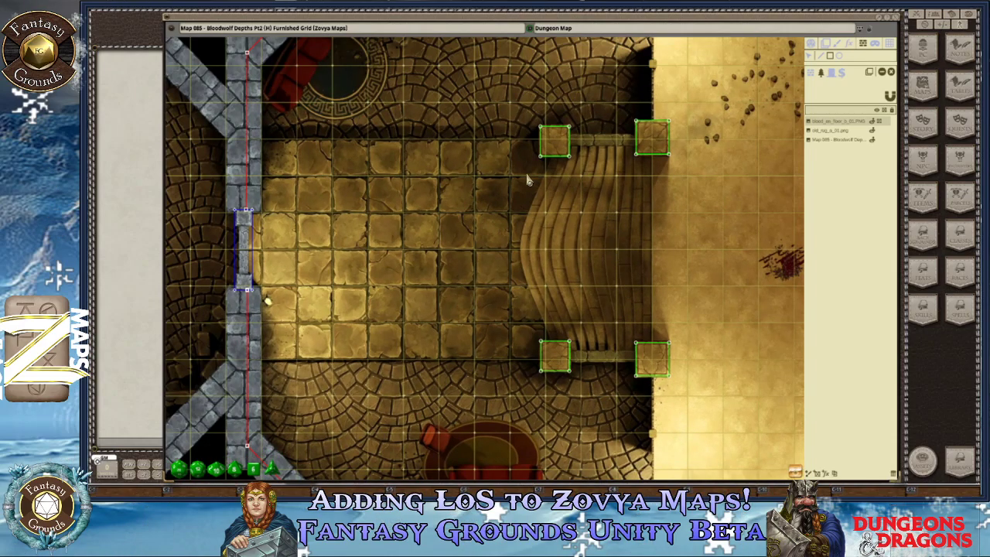
pyautogui.scroll(6, 581, 379)
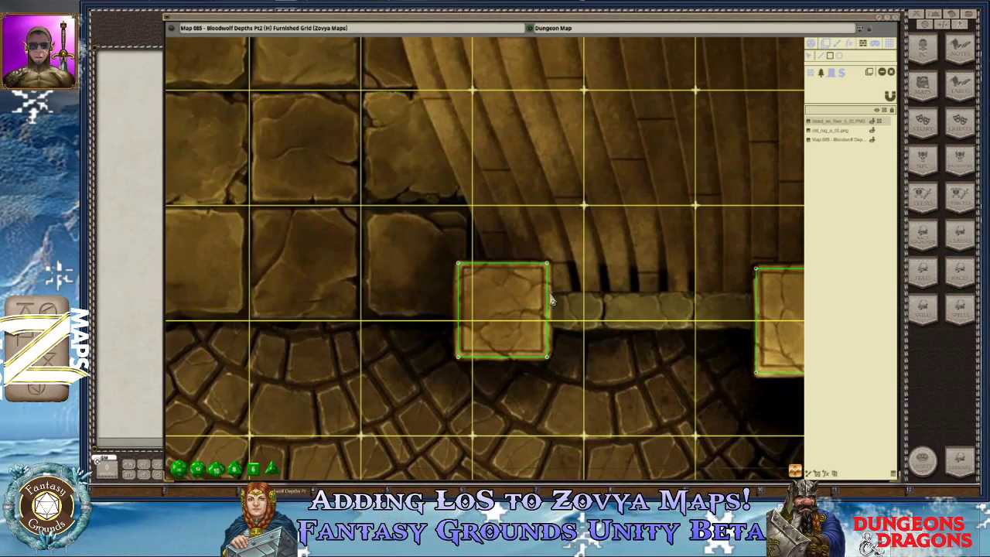
pyautogui.moveTo(549, 293); pyautogui.dragTo(567, 308)
pyautogui.moveTo(649, 332); pyautogui.dragTo(757, 333)
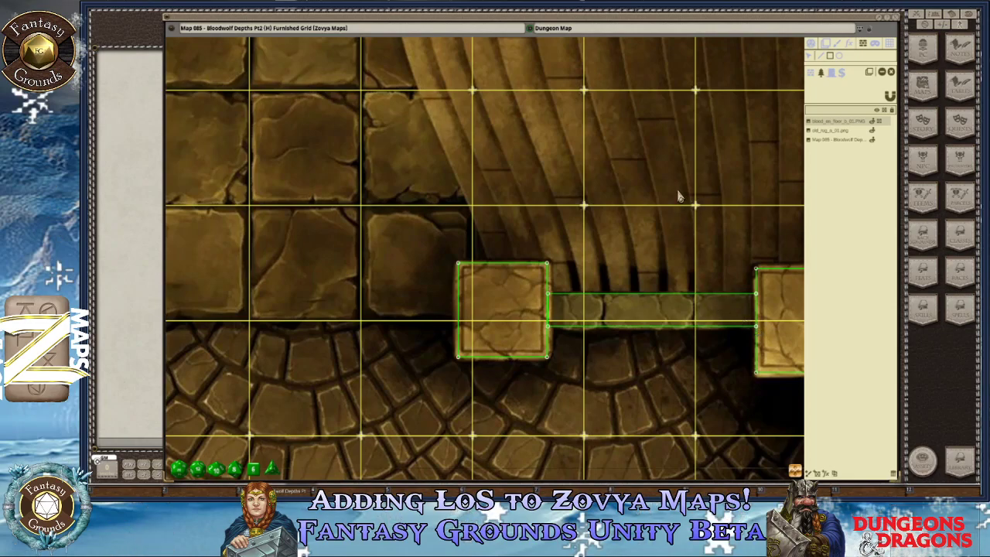
# Cover the stone railing between the two northern stair pillars with a rectangular terrain shape spanning from pillar to pillar.
pyautogui.scroll(5, 705, 266)
pyautogui.scroll(2, 663, 289)
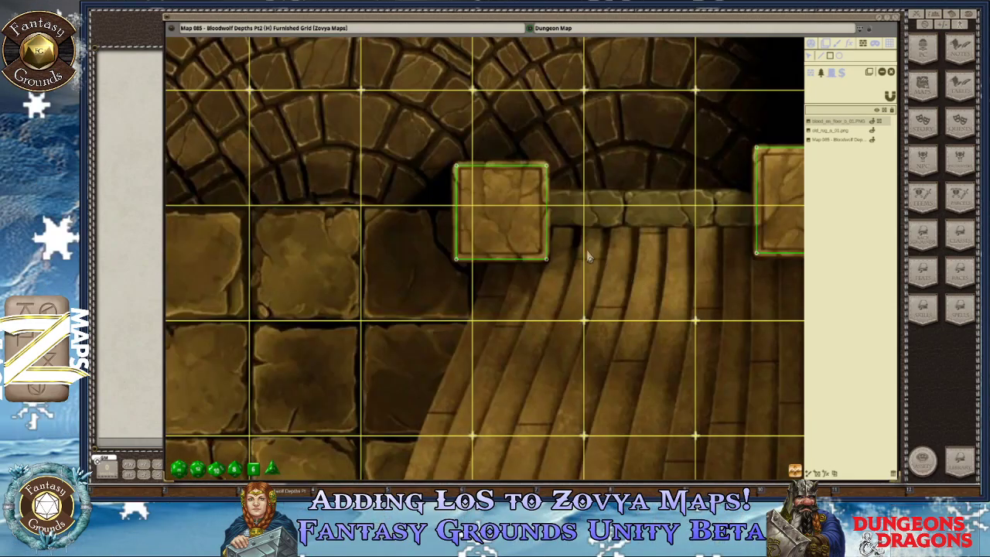
pyautogui.moveTo(546, 192); pyautogui.dragTo(760, 229)
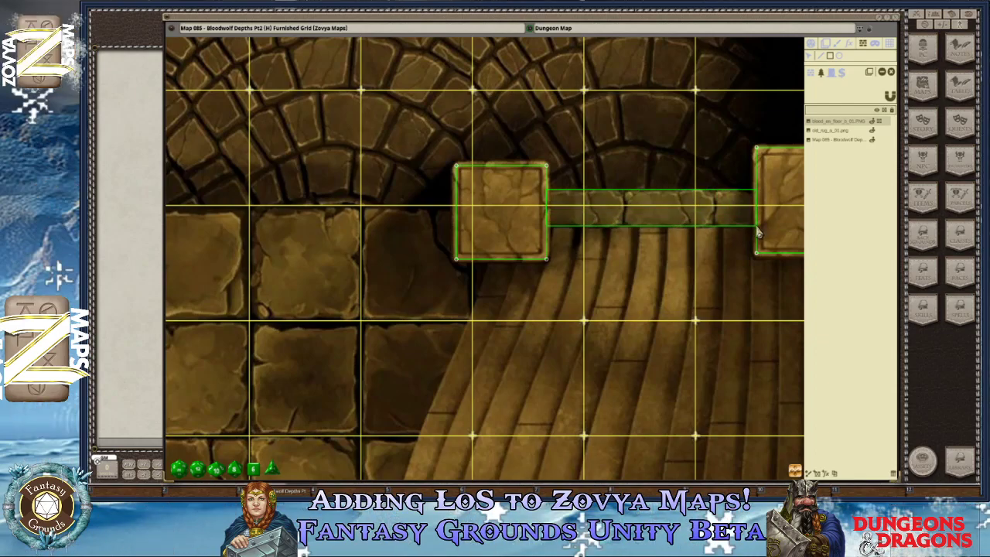
pyautogui.scroll(-4, 751, 287)
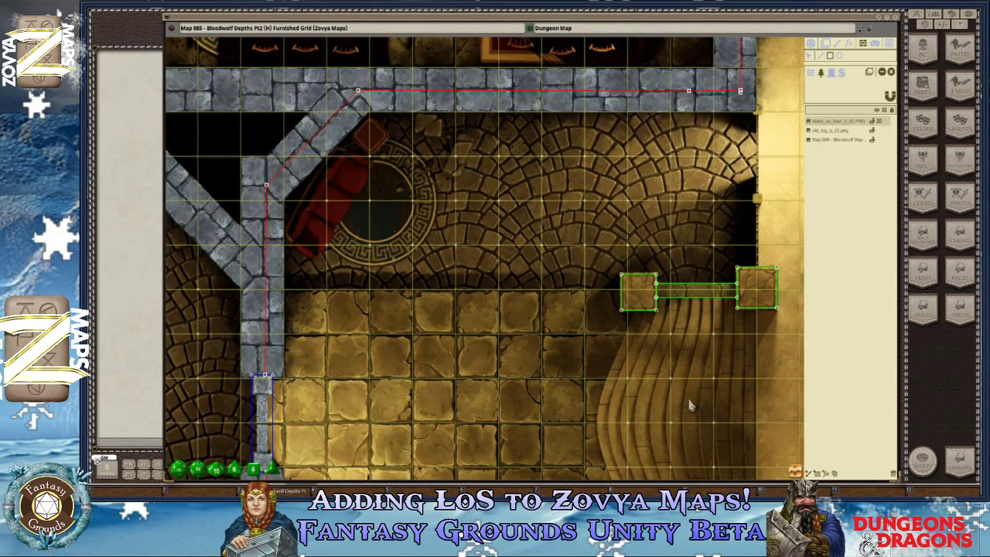
pyautogui.scroll(-3, 731, 375)
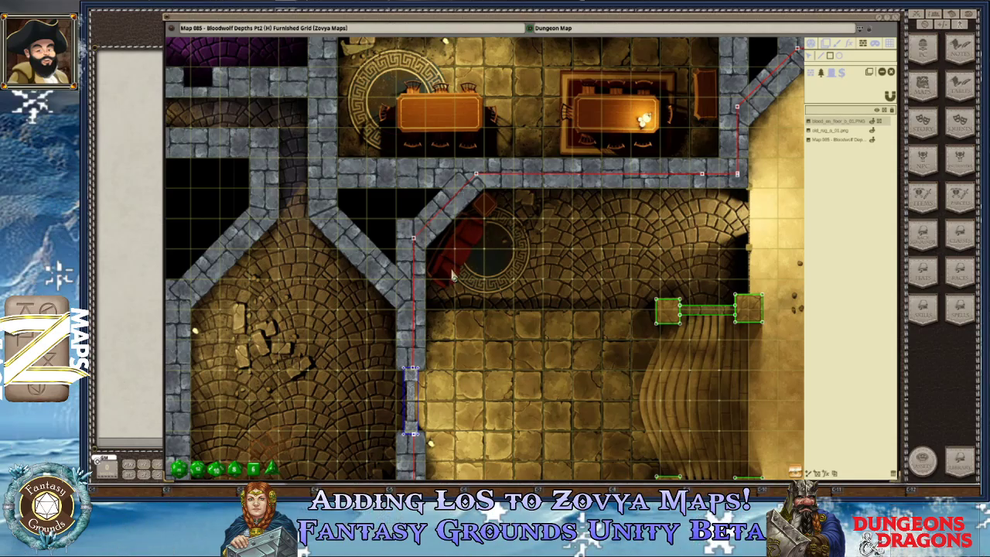
# Trace the small diamond-shaped side table by the hall's northwest diagonal wall with a four-point terrain polygon.
pyautogui.scroll(2, 464, 263)
pyautogui.scroll(4, 468, 277)
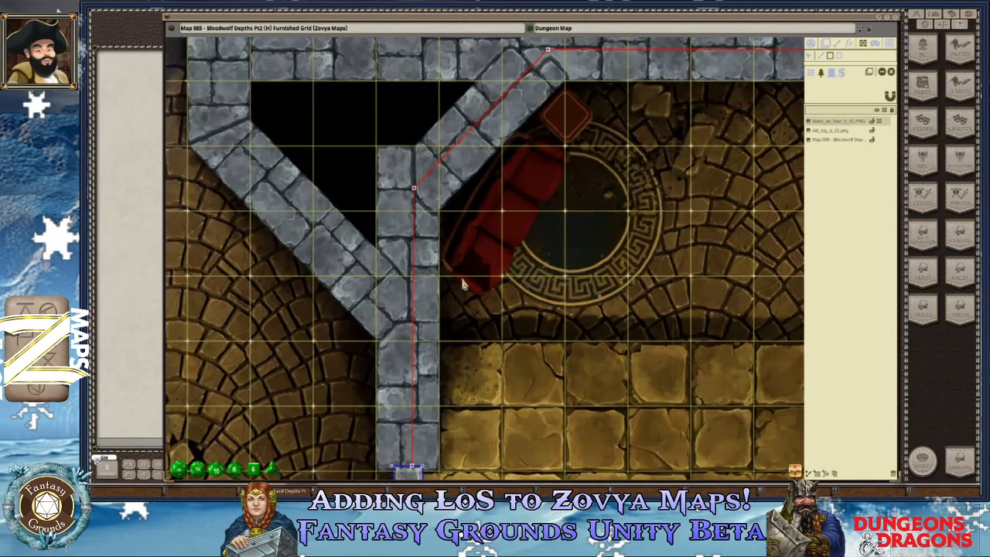
pyautogui.scroll(4, 602, 328)
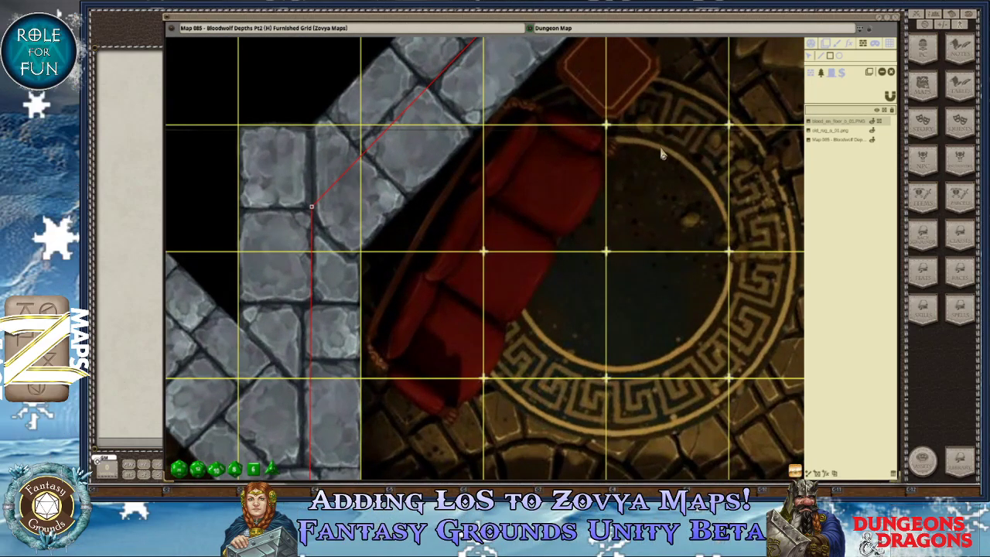
pyautogui.scroll(-1, 600, 66)
pyautogui.scroll(-1, 600, 66)
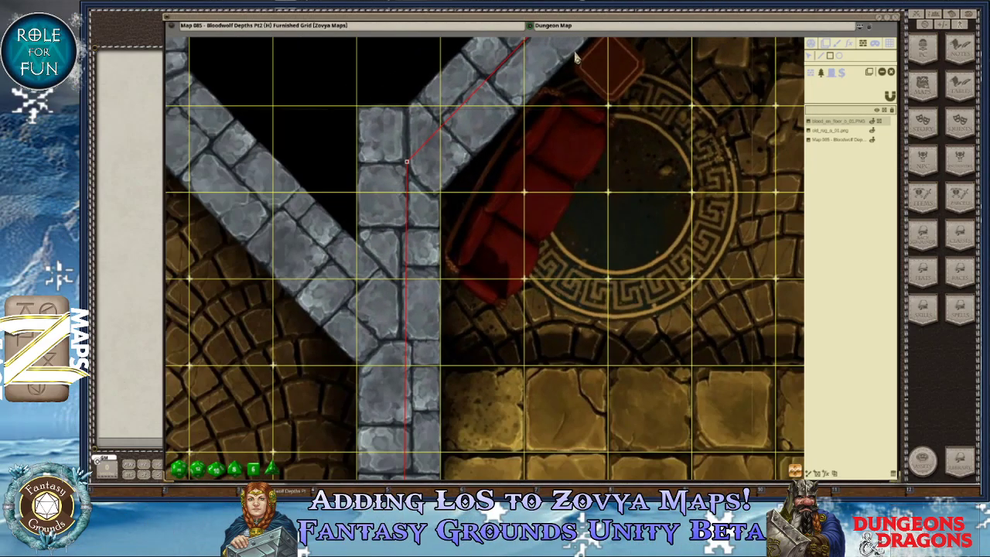
pyautogui.moveTo(646, 56); pyautogui.dragTo(613, 226)
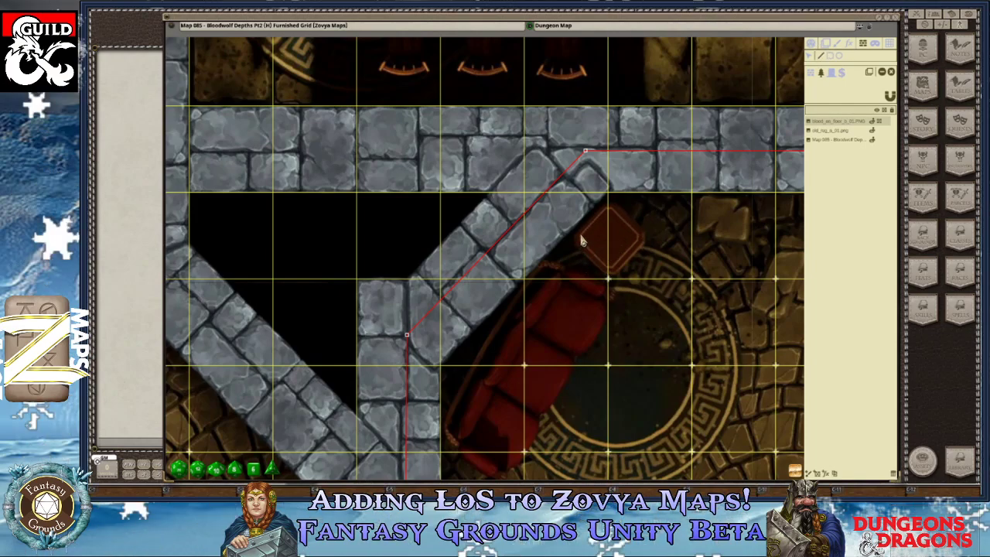
pyautogui.click(611, 208)
pyautogui.click(640, 237)
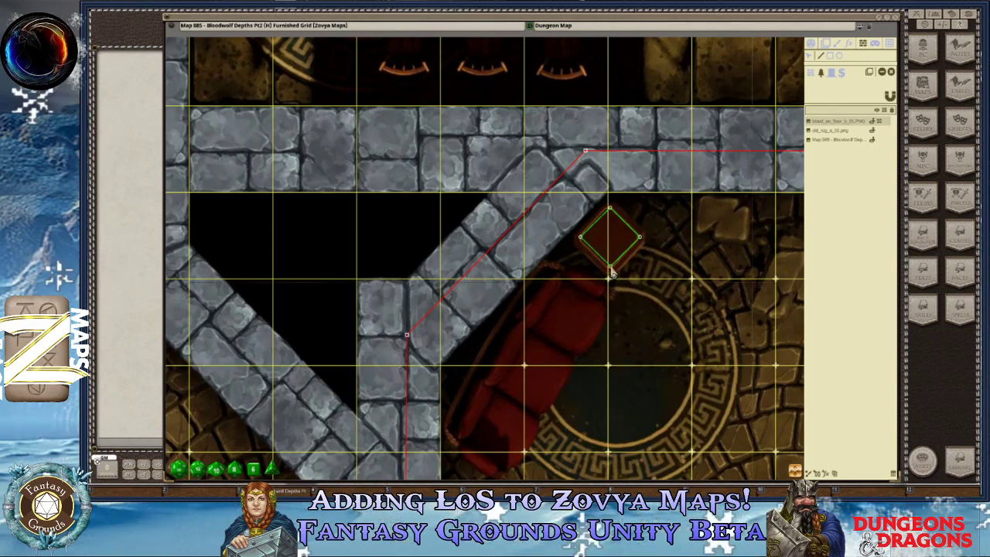
pyautogui.click(611, 269)
pyautogui.rightClick(593, 335)
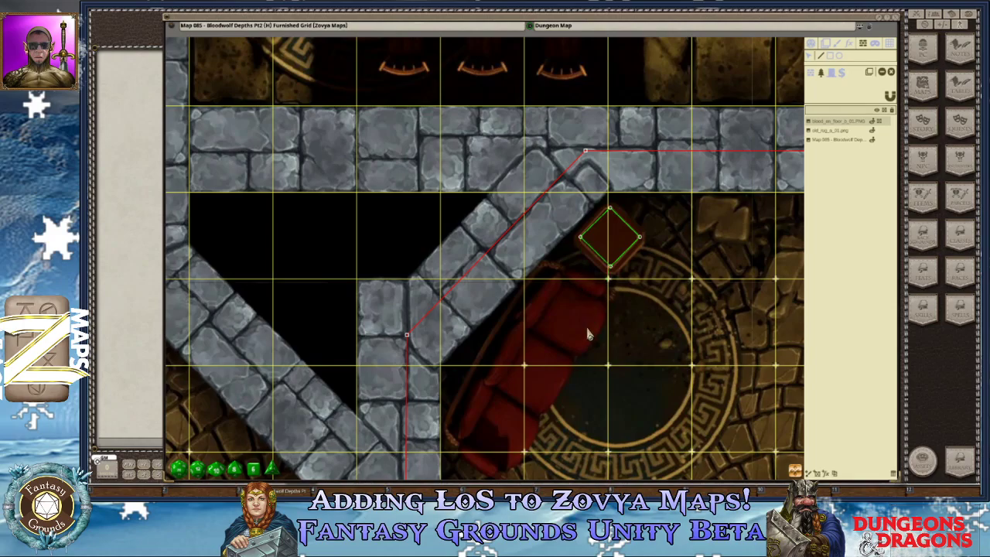
# Outline the entire red couch beside the diamond-shaped side table with a closed terrain polygon following its curved edges.
pyautogui.scroll(-1, 565, 304)
pyautogui.scroll(2, 565, 304)
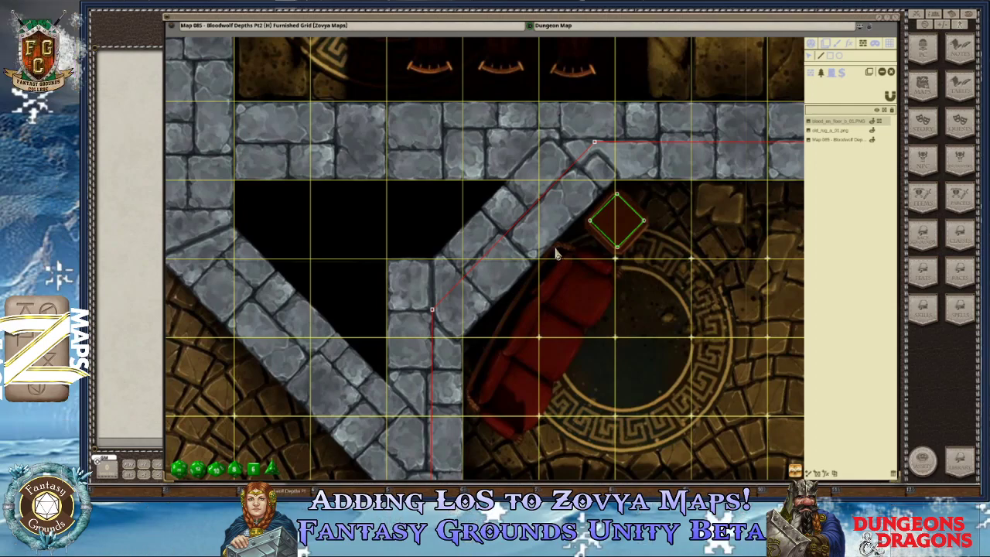
pyautogui.click(593, 265)
pyautogui.click(618, 283)
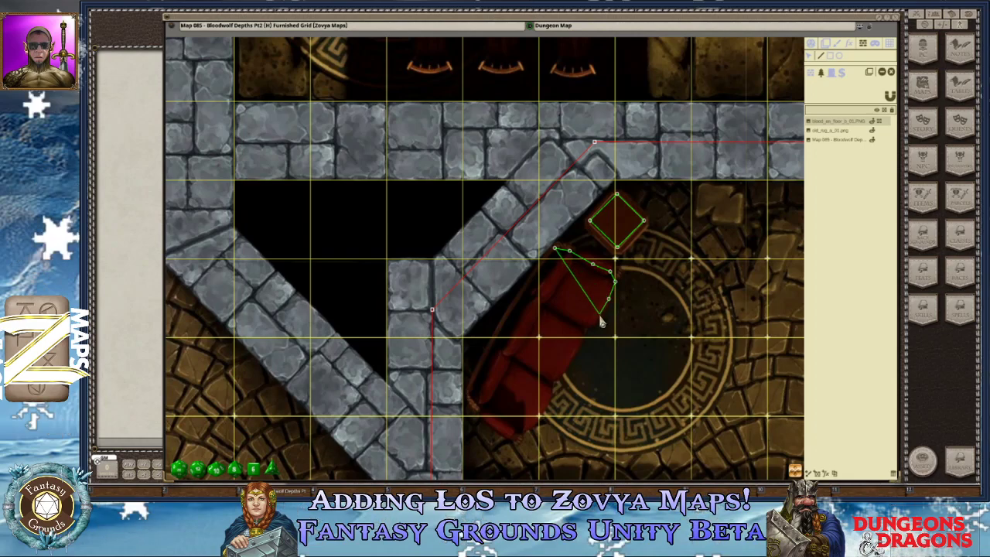
pyautogui.click(587, 330)
pyautogui.click(584, 339)
pyautogui.click(569, 365)
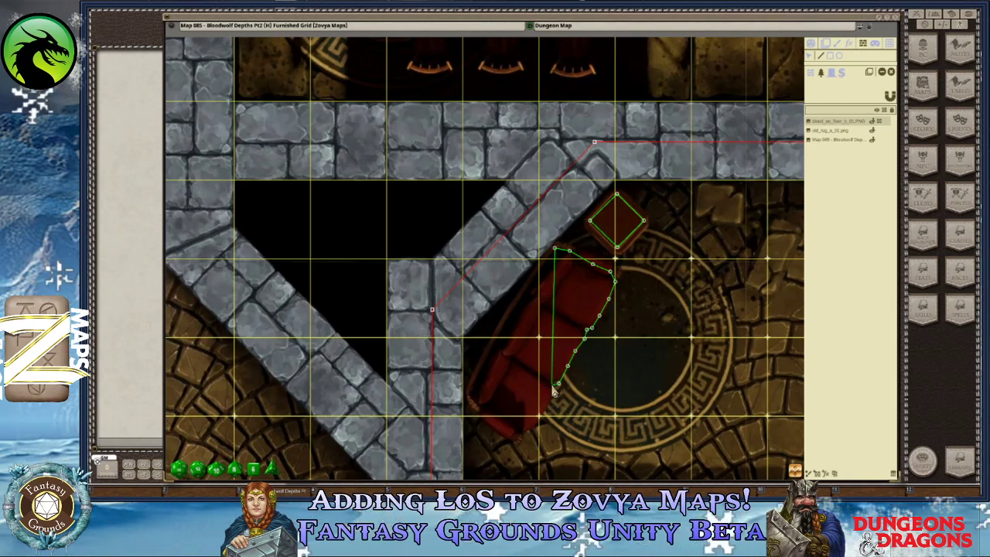
pyautogui.click(554, 385)
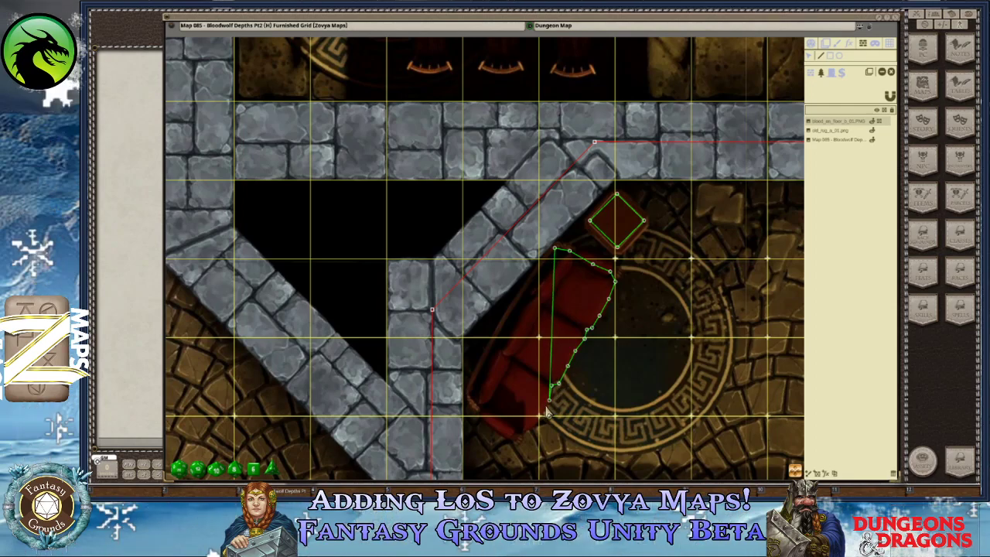
pyautogui.click(519, 441)
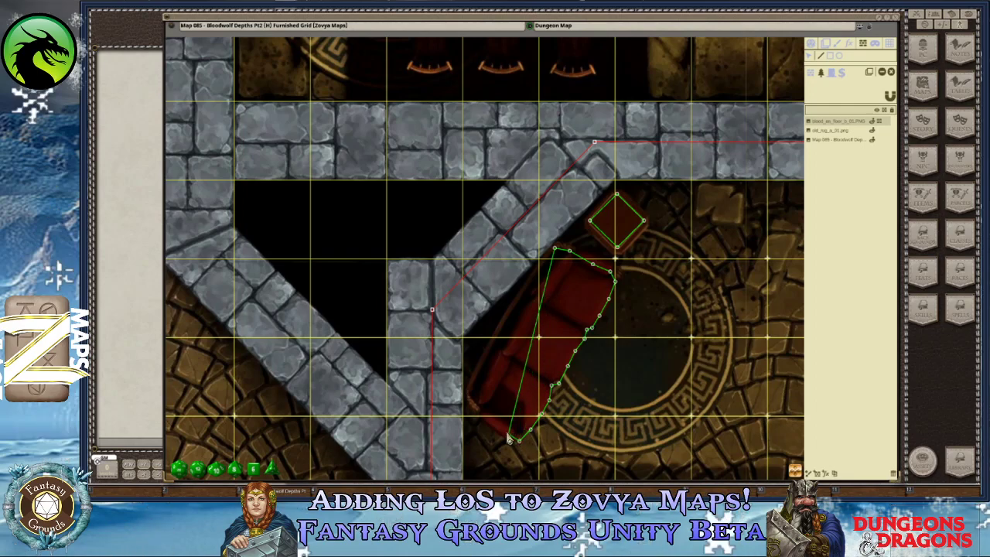
pyautogui.click(486, 420)
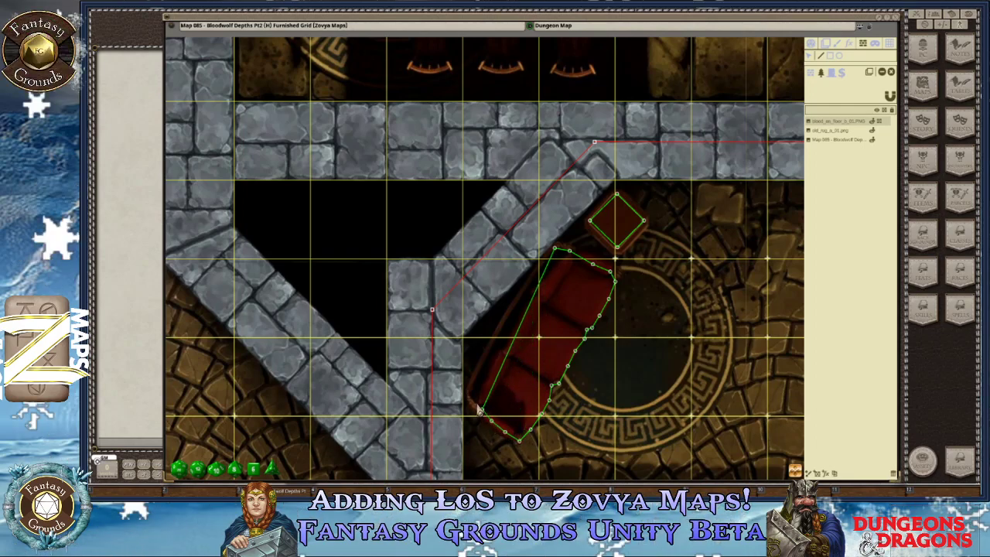
pyautogui.click(473, 391)
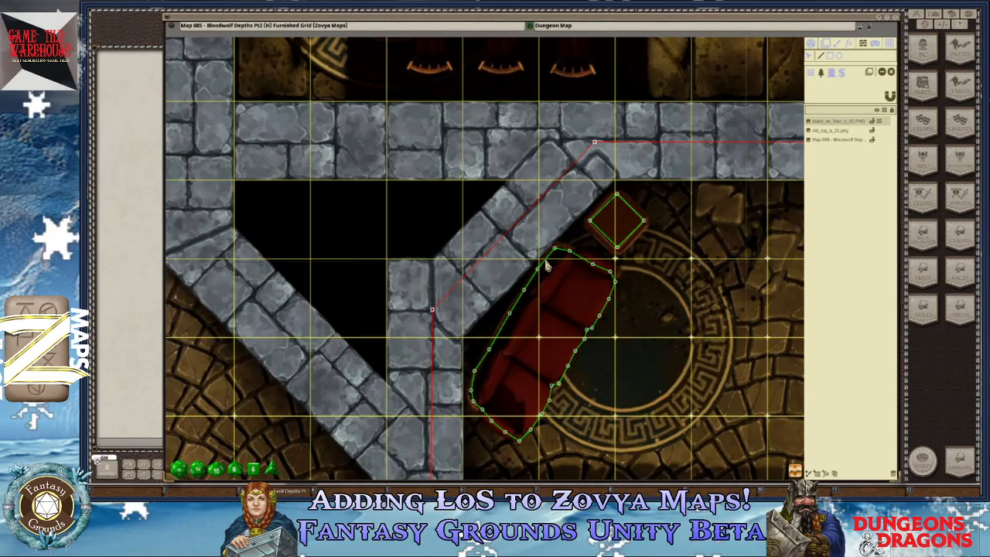
pyautogui.scroll(-2, 679, 366)
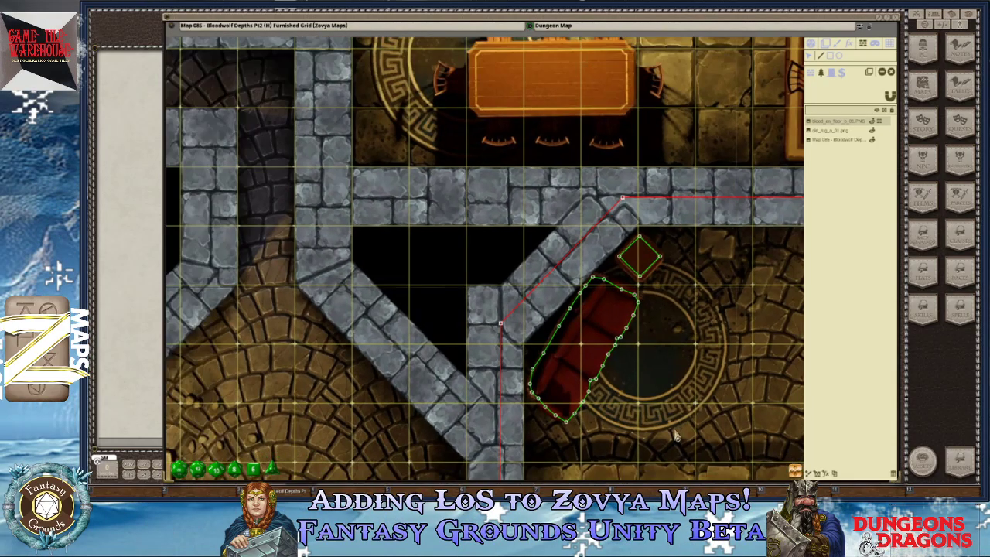
# Start a terrain polygon on the southern rug's sofa, tracing its west armrest and the front edge of its backrest to the east end.
pyautogui.scroll(1, 674, 372)
pyautogui.press('Down')
pyautogui.press('Down')
pyautogui.press('Down')
pyautogui.press('Down')
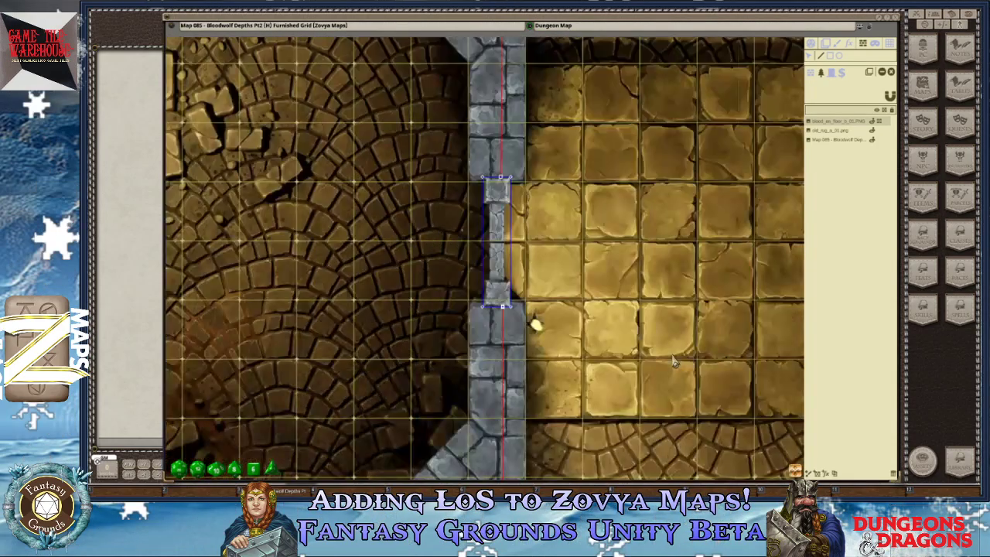
pyautogui.press('Right')
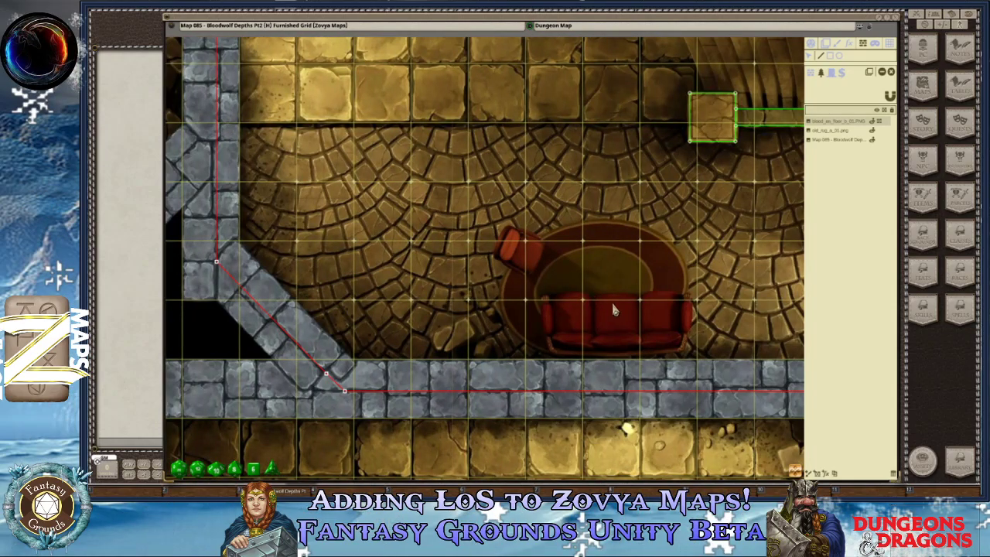
pyautogui.scroll(2, 615, 305)
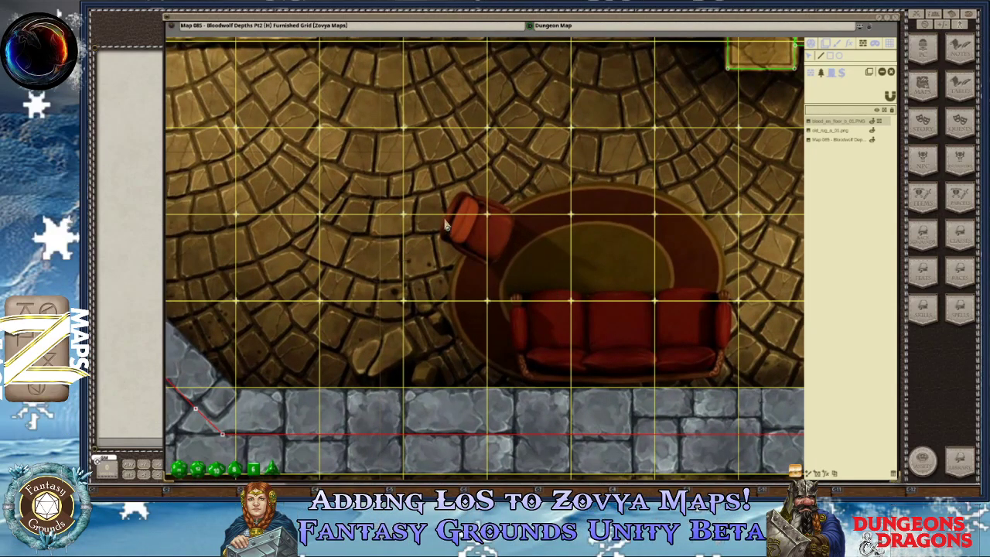
pyautogui.scroll(3, 467, 208)
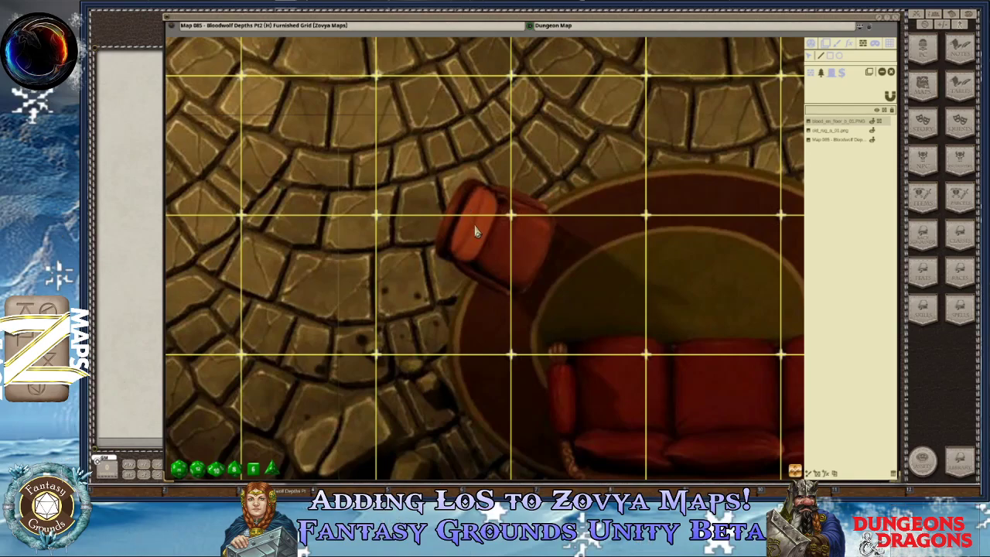
pyautogui.scroll(-1, 528, 230)
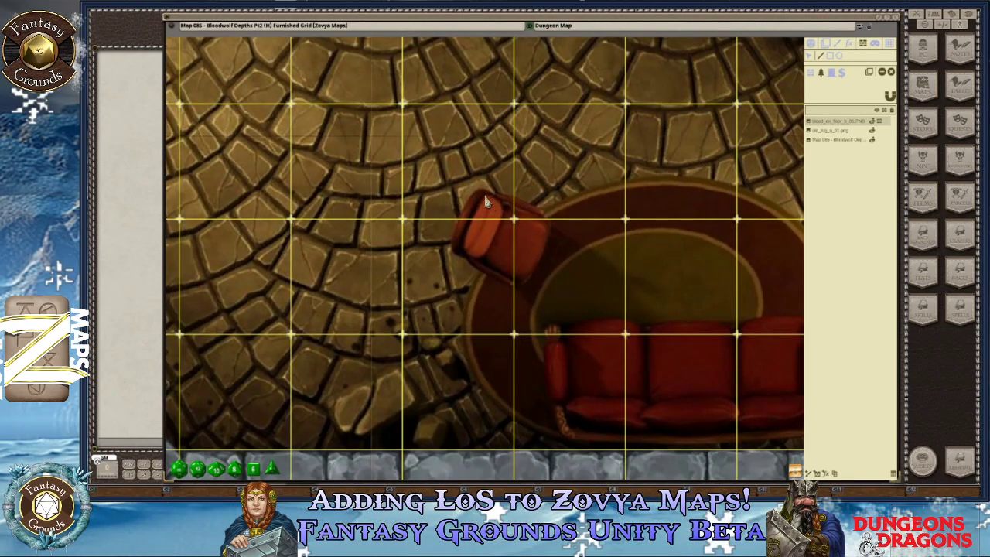
pyautogui.press('Right')
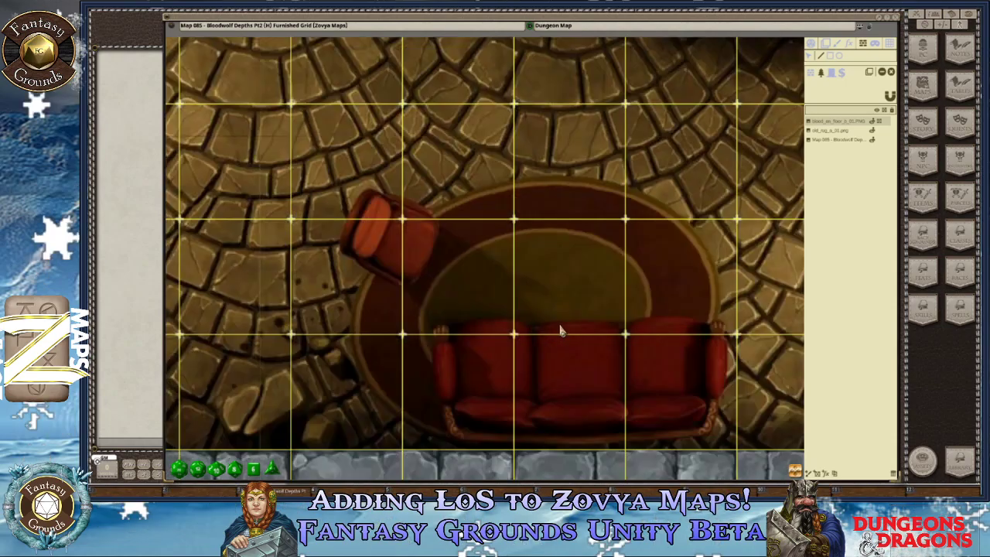
pyautogui.scroll(-2, 556, 345)
pyautogui.press('Down')
pyautogui.scroll(1, 586, 357)
pyautogui.scroll(1, 577, 339)
pyautogui.press('Up')
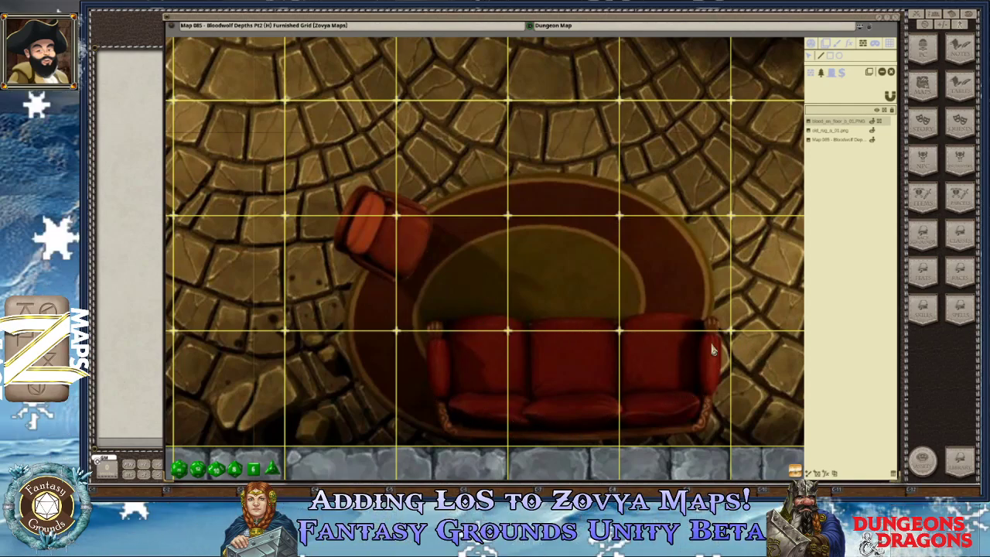
pyautogui.click(446, 342)
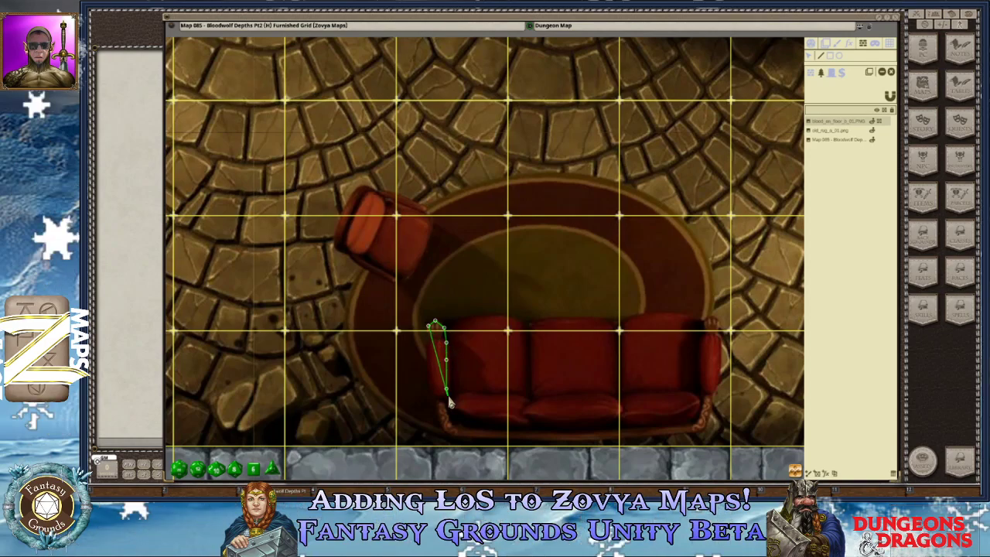
pyautogui.click(448, 395)
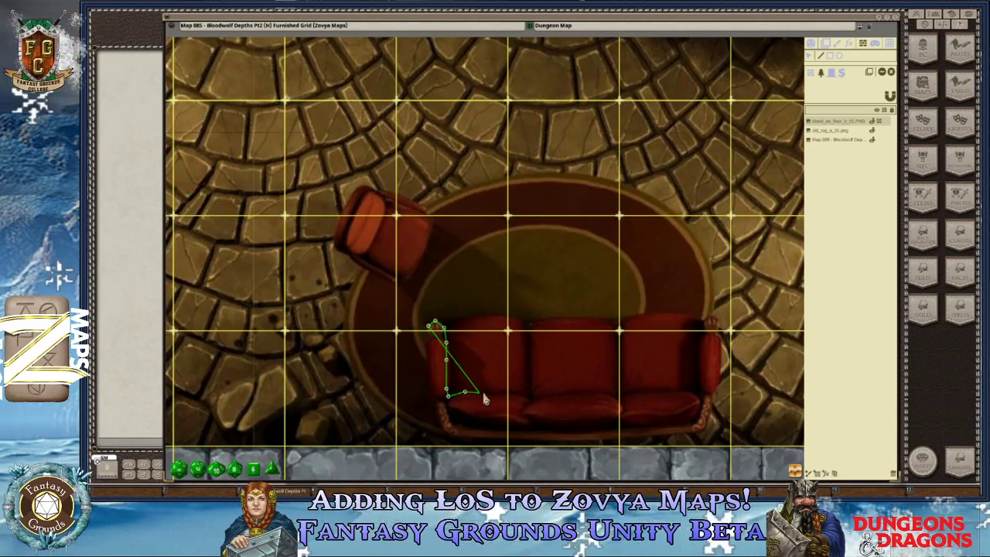
pyautogui.click(482, 394)
pyautogui.click(518, 397)
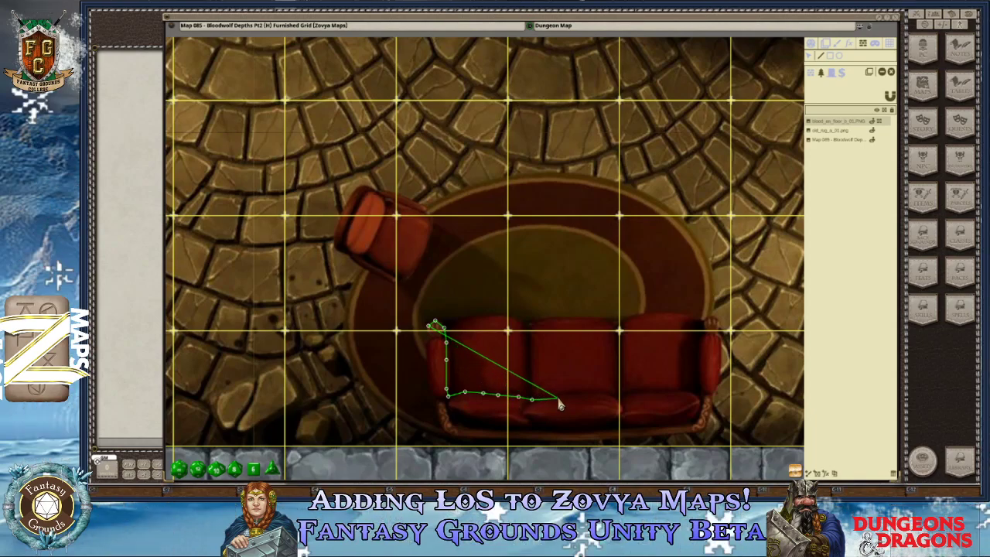
pyautogui.click(559, 396)
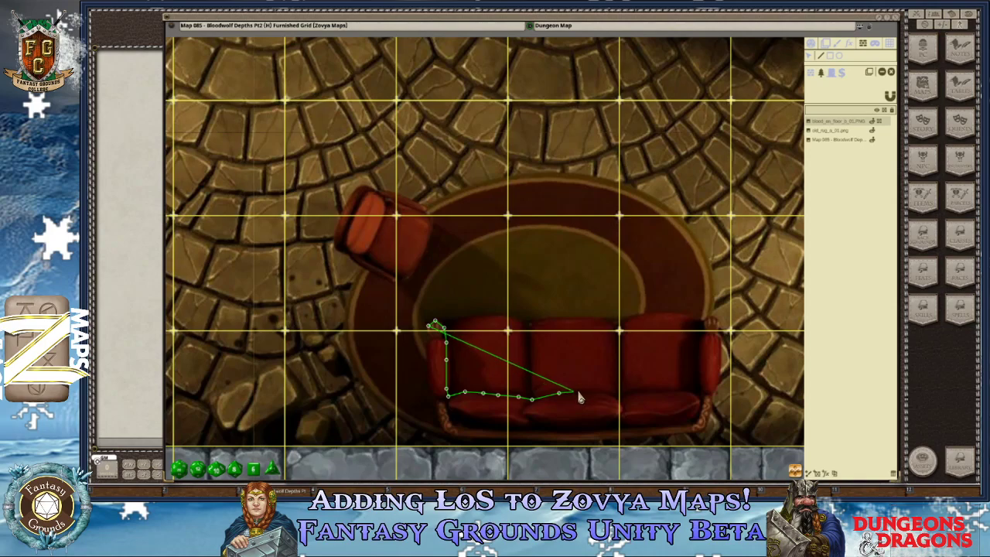
pyautogui.click(629, 394)
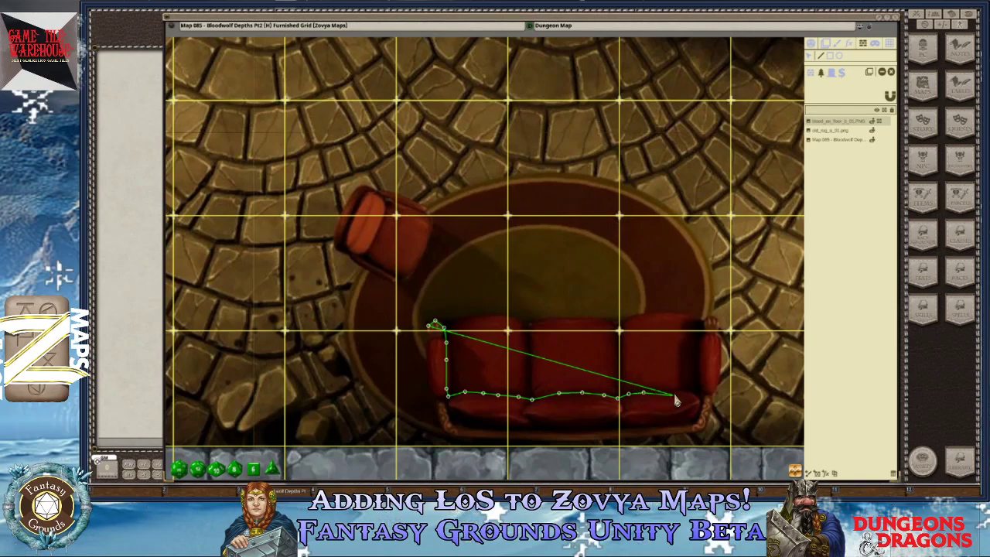
pyautogui.click(678, 393)
pyautogui.click(694, 396)
pyautogui.click(702, 403)
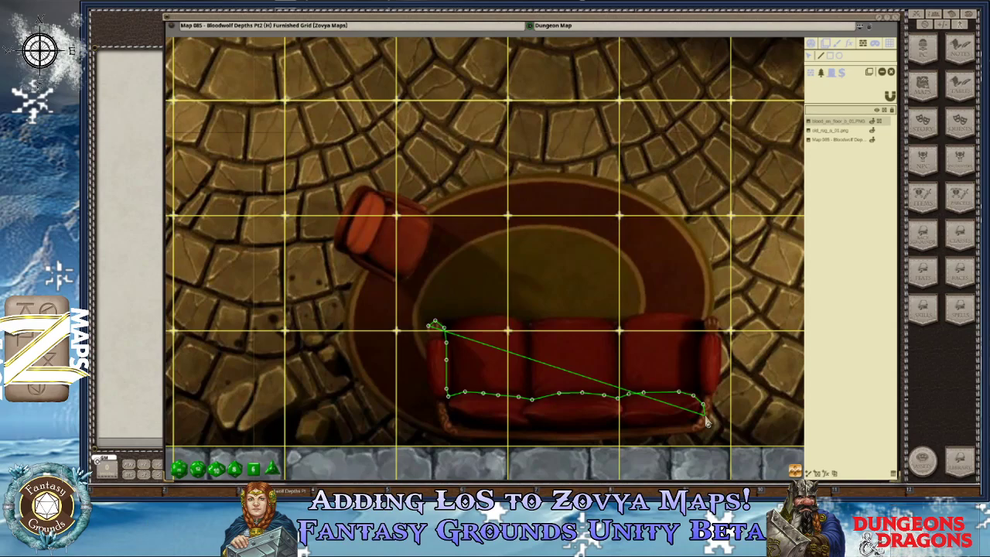
# Complete the southern sofa's terrain polygon along its rear edge and up the outside of the west armrest, closing the shape.
pyautogui.click(698, 429)
pyautogui.click(678, 432)
pyautogui.click(653, 432)
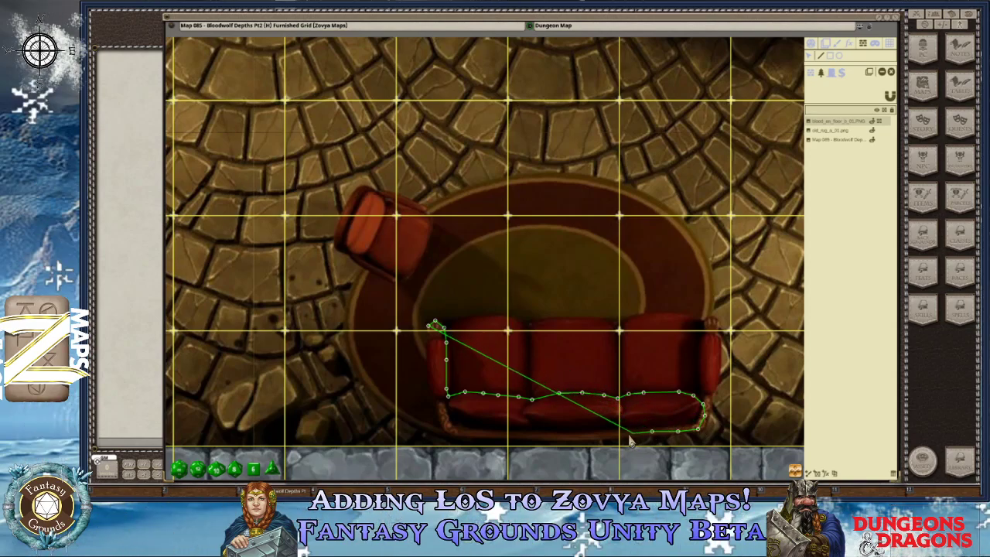
pyautogui.click(626, 436)
pyautogui.click(601, 439)
pyautogui.click(564, 440)
pyautogui.click(528, 438)
pyautogui.click(501, 437)
pyautogui.click(473, 434)
pyautogui.click(456, 434)
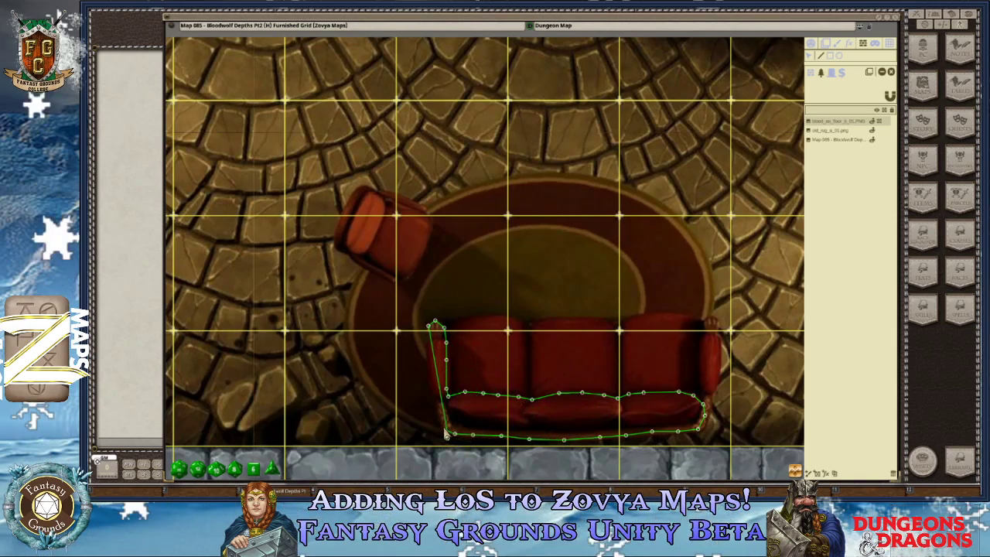
pyautogui.click(434, 396)
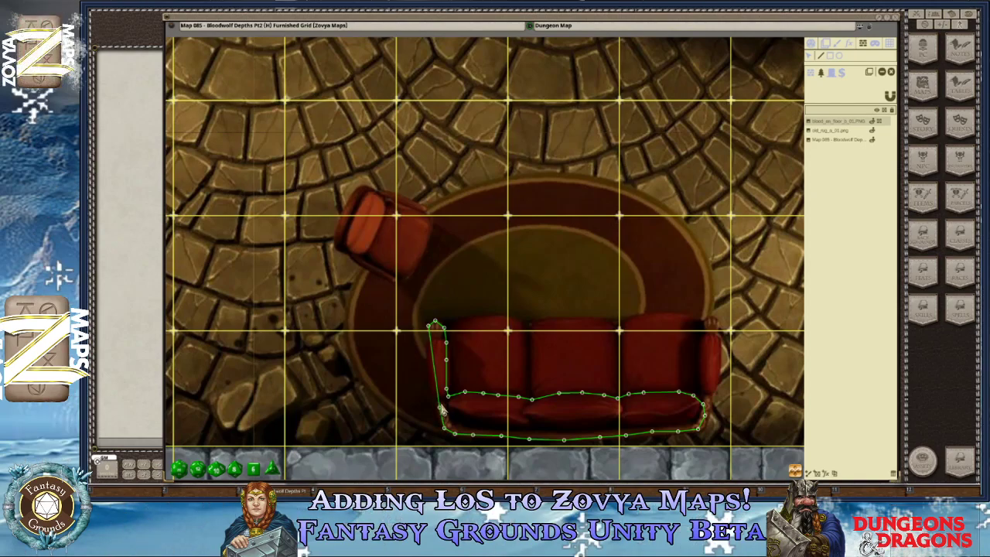
pyautogui.click(434, 325)
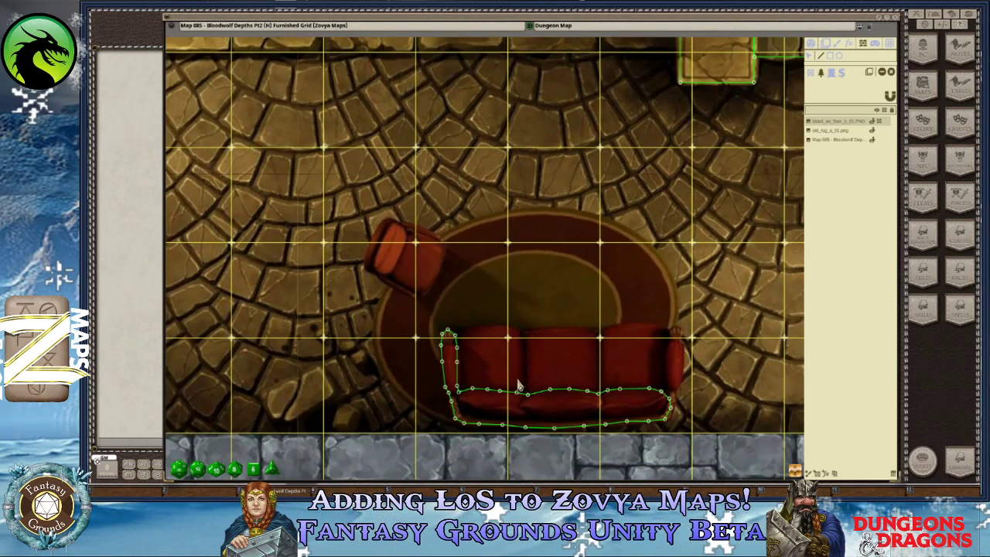
# Outline the southern sofa's east armrest with its own closed terrain polygon, joining the backrest at its lower end.
pyautogui.scroll(-3, 465, 368)
pyautogui.scroll(4, 571, 400)
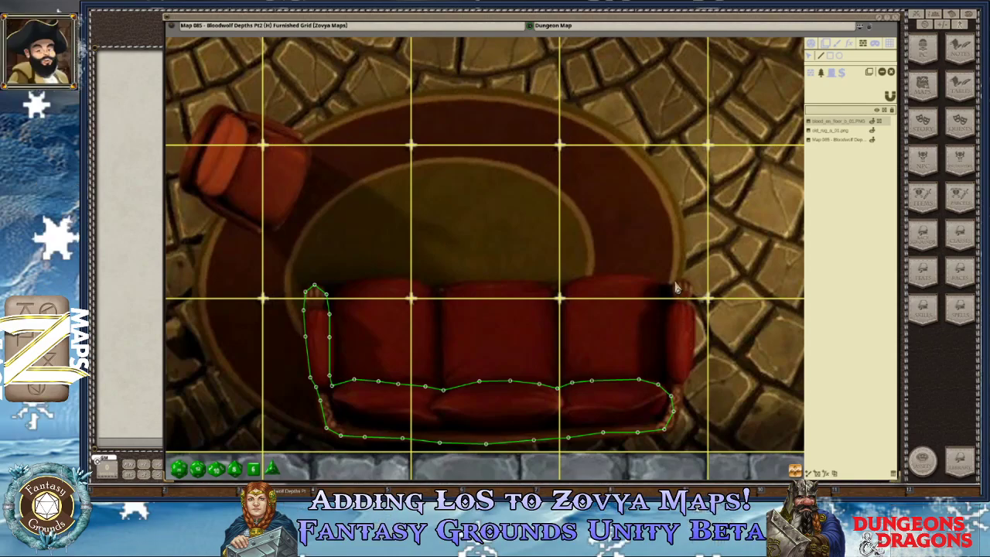
pyautogui.click(672, 295)
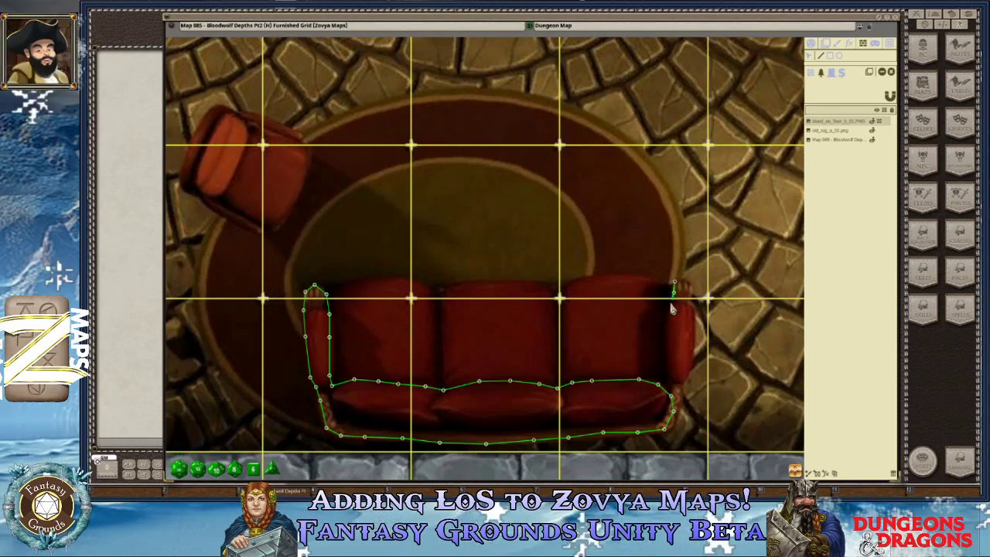
pyautogui.click(667, 332)
pyautogui.click(663, 358)
pyautogui.click(670, 393)
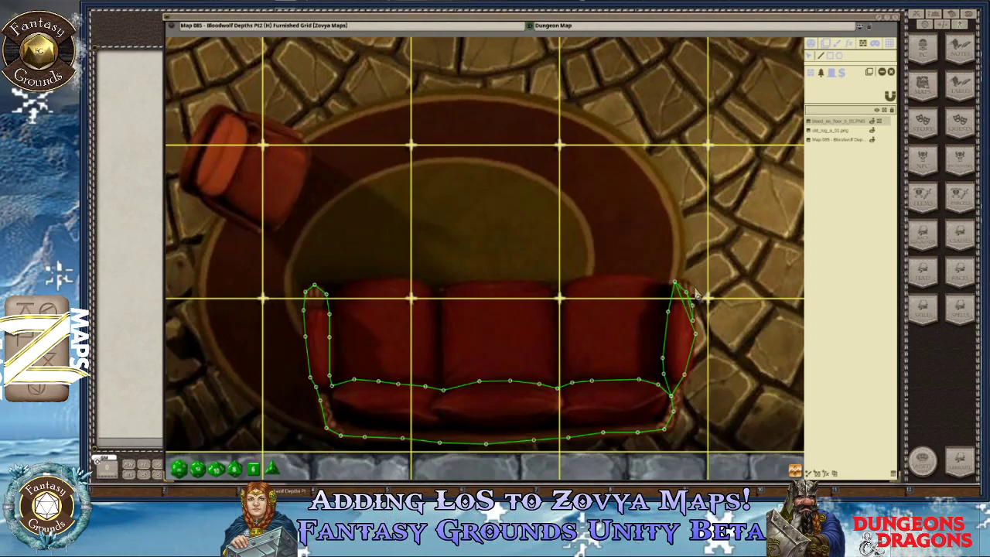
pyautogui.scroll(-3, 656, 329)
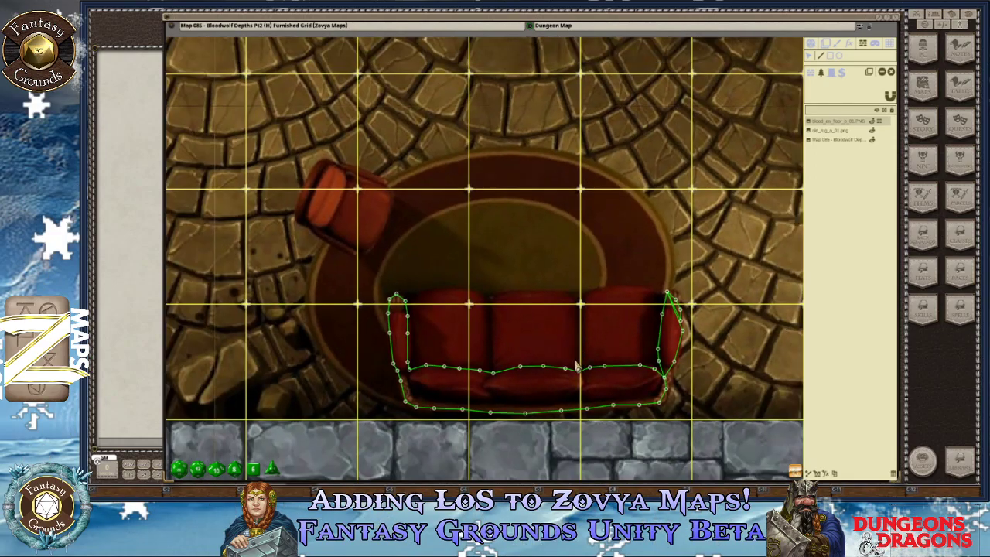
pyautogui.scroll(1, 314, 269)
pyautogui.scroll(3, 315, 267)
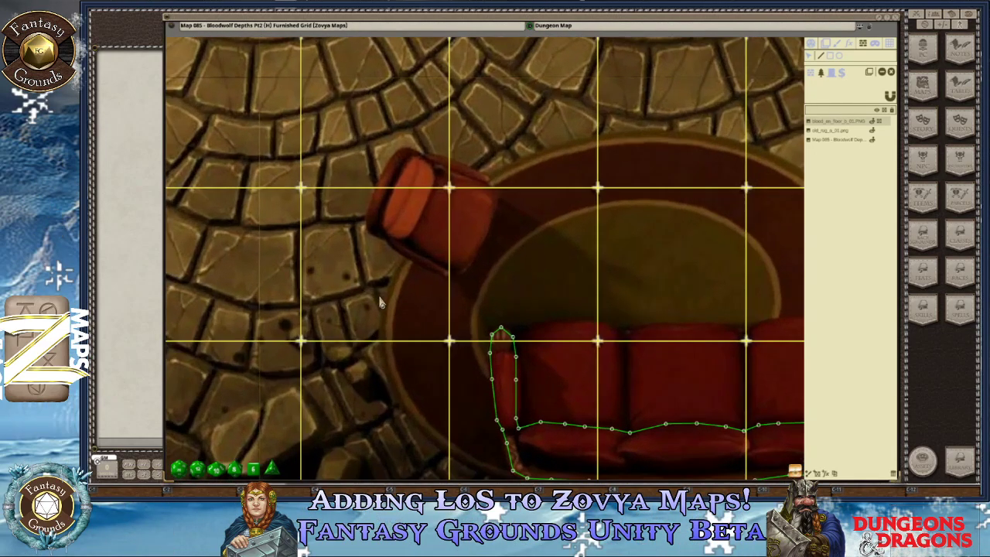
pyautogui.scroll(-4, 442, 261)
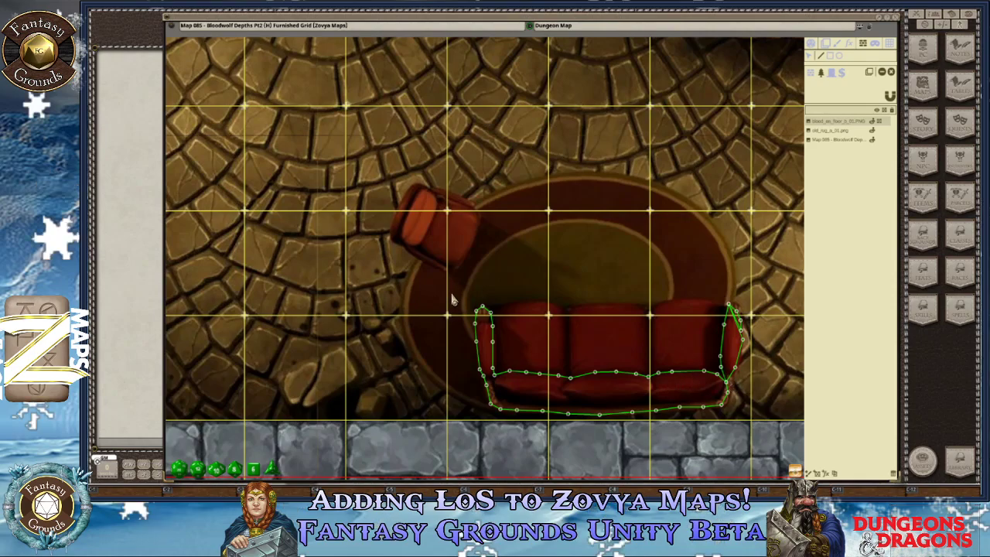
pyautogui.scroll(1, 537, 332)
pyautogui.scroll(-2, 531, 423)
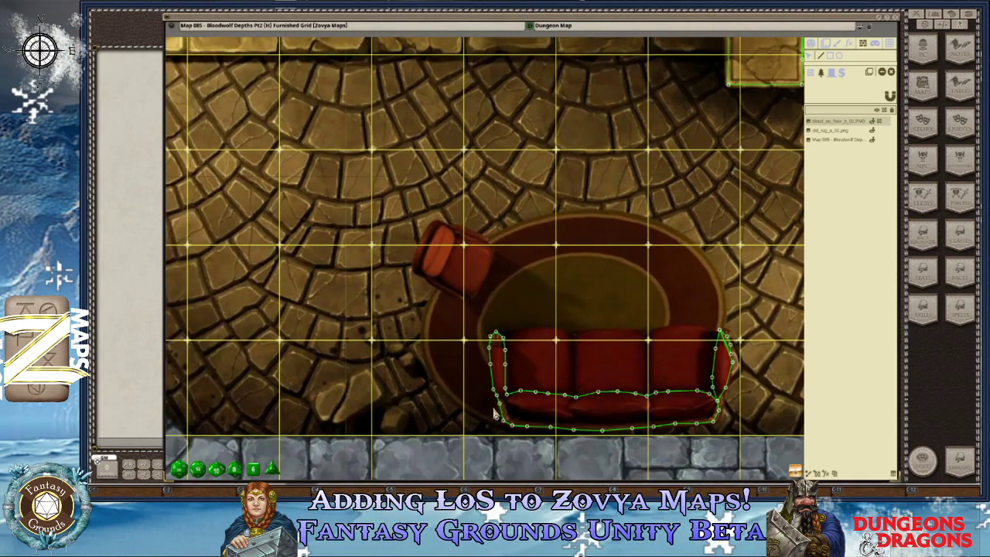
pyautogui.scroll(2, 454, 400)
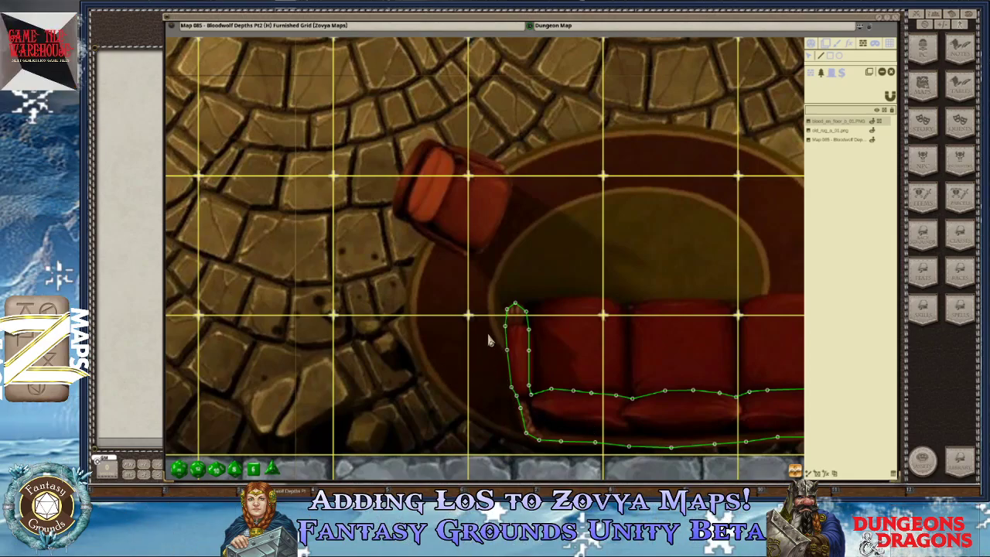
pyautogui.scroll(-5, 495, 340)
pyautogui.scroll(-2, 499, 370)
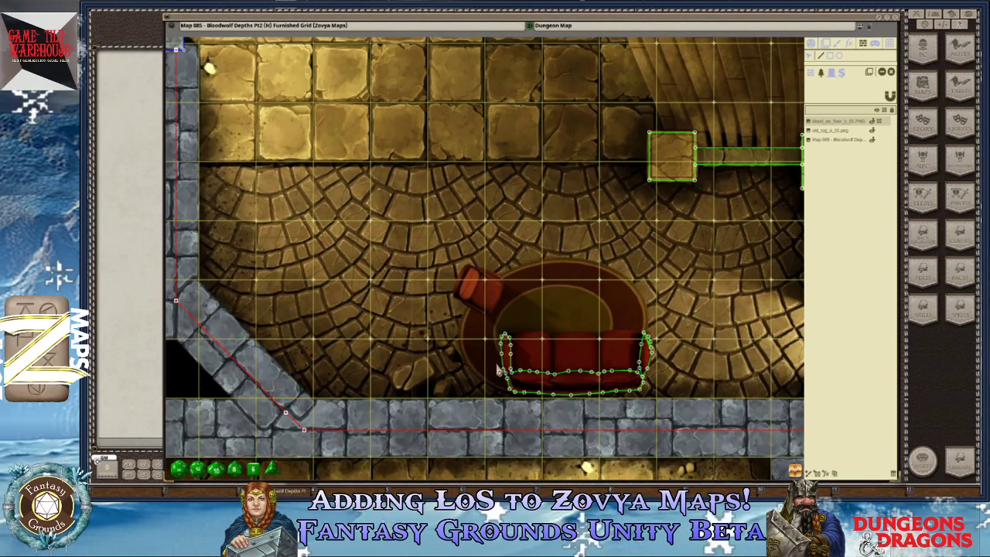
pyautogui.scroll(-2, 499, 370)
pyautogui.scroll(5, 546, 421)
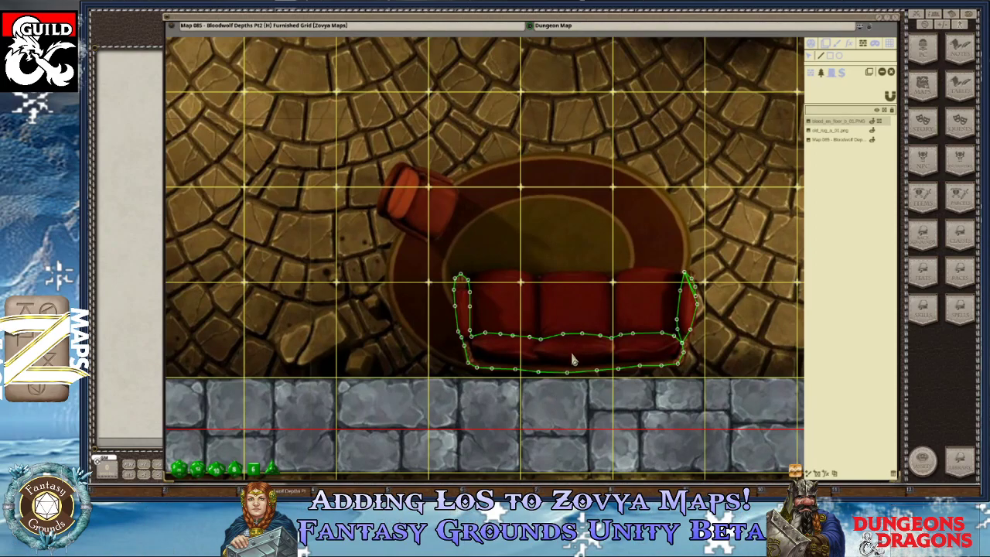
# Trace the backrest of the red armchair at the rug's northwest edge with a closed terrain polygon.
pyautogui.press('Left')
pyautogui.scroll(2, 546, 282)
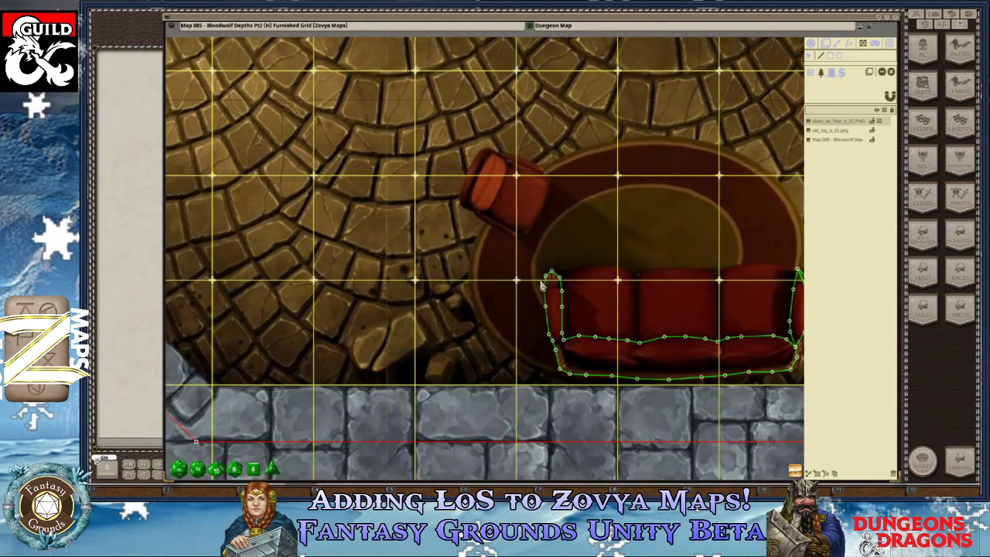
pyautogui.press('Up')
pyautogui.press('Up')
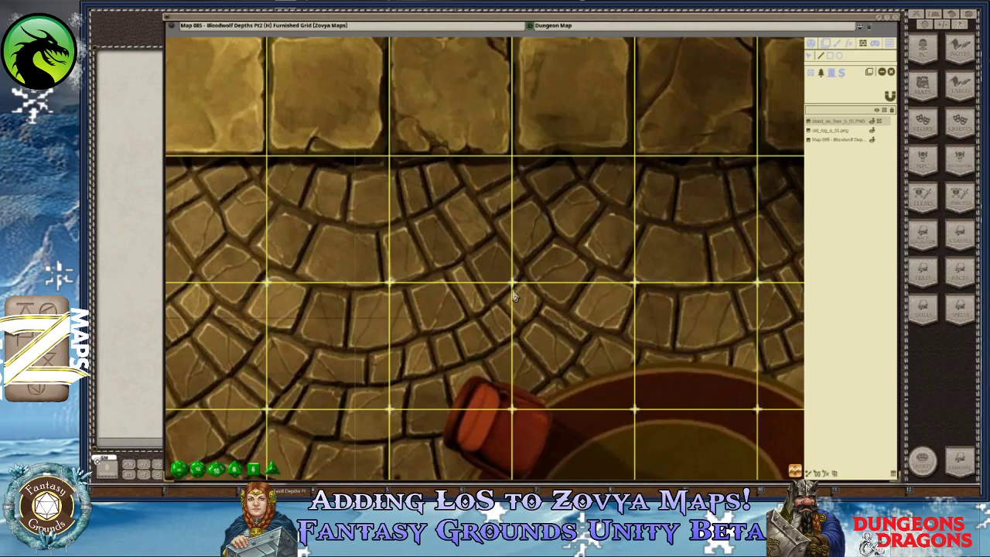
pyautogui.press('Down')
pyautogui.scroll(2, 505, 325)
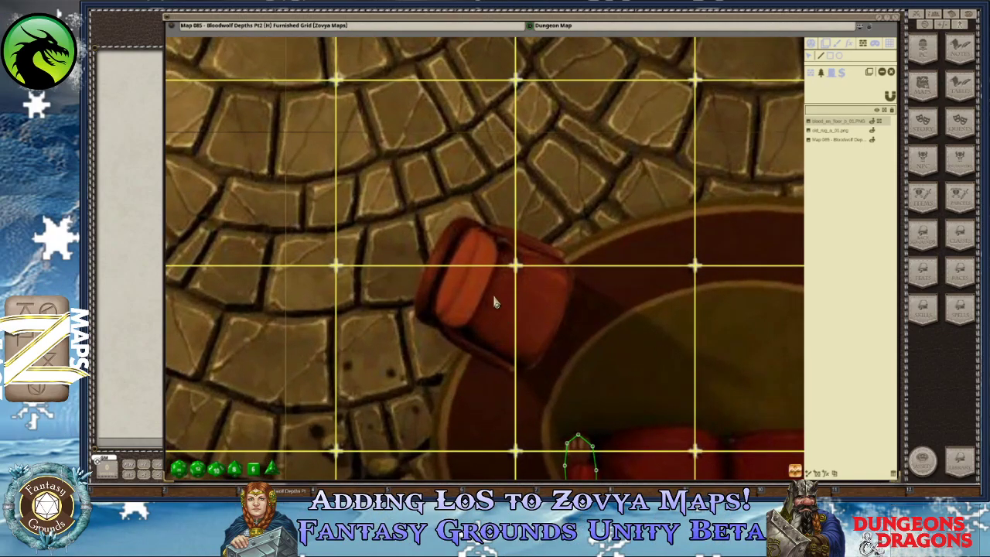
pyautogui.click(442, 232)
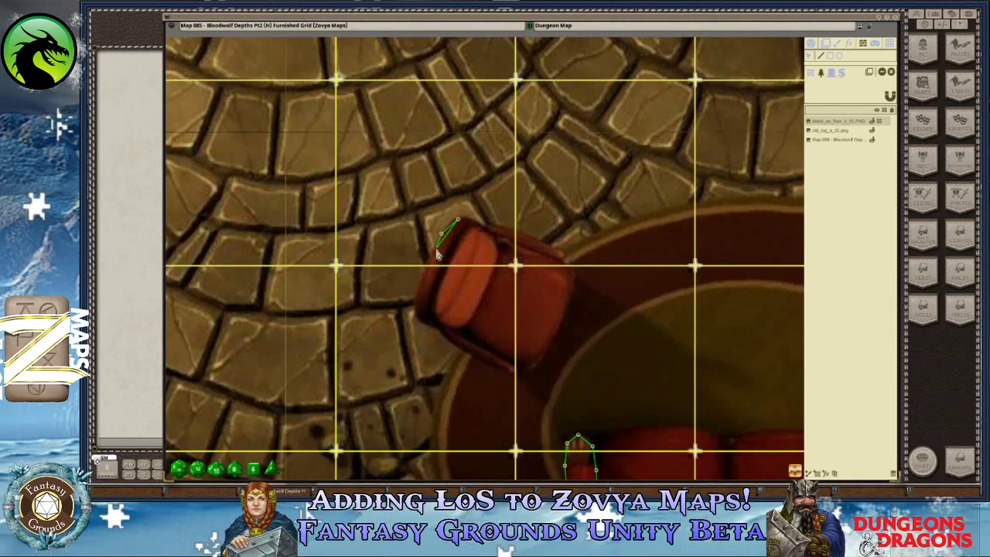
pyautogui.click(422, 323)
pyautogui.click(448, 328)
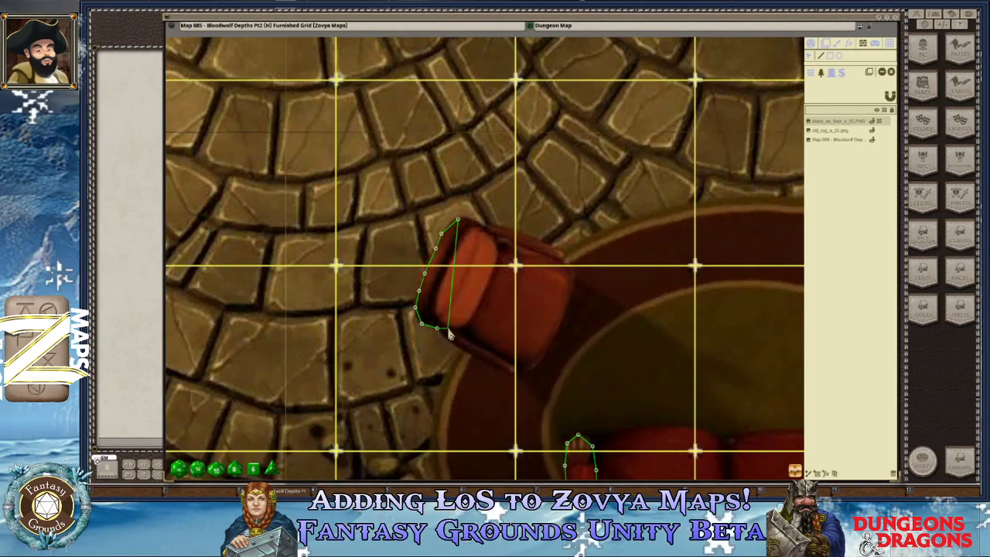
pyautogui.click(461, 326)
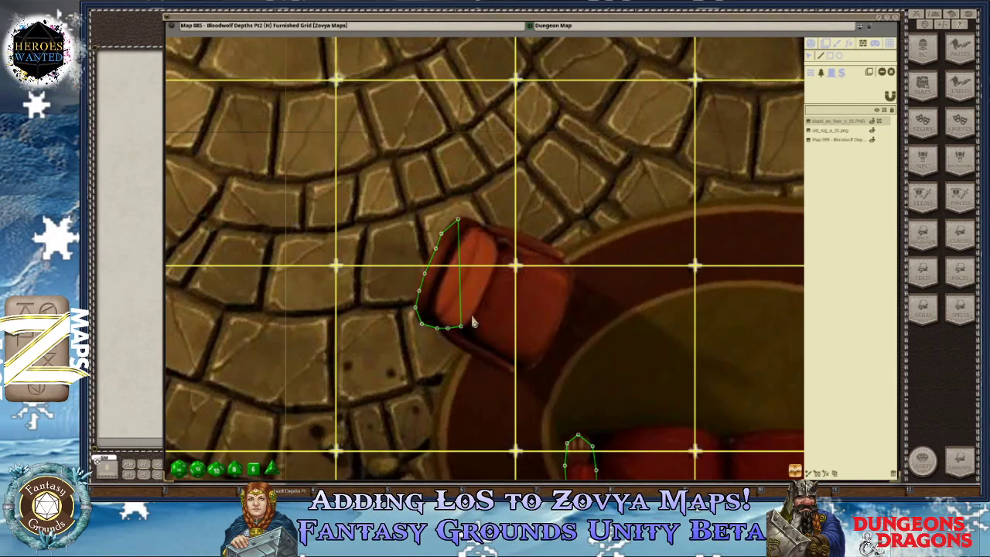
pyautogui.click(474, 309)
pyautogui.click(485, 286)
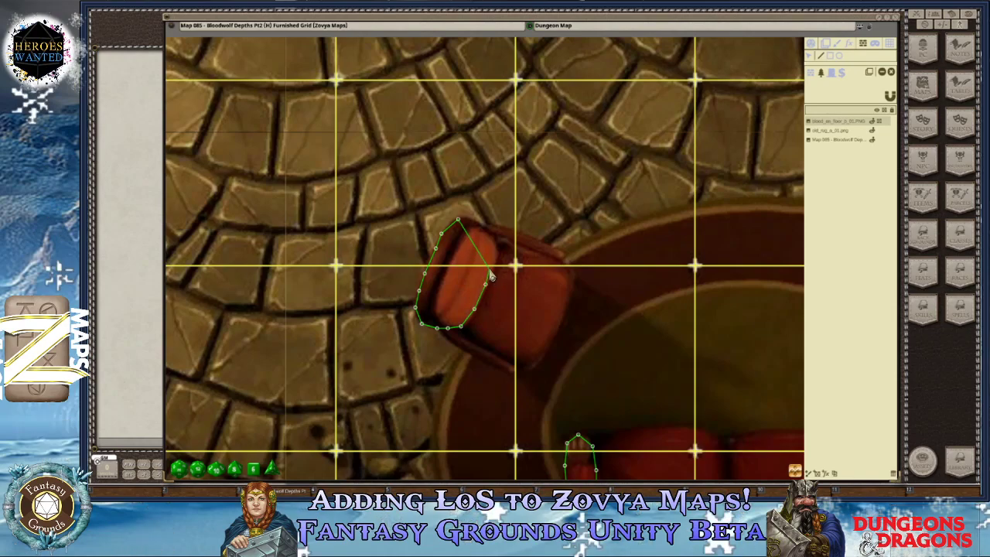
pyautogui.click(493, 269)
pyautogui.click(493, 236)
pyautogui.click(464, 222)
pyautogui.scroll(-1, 523, 366)
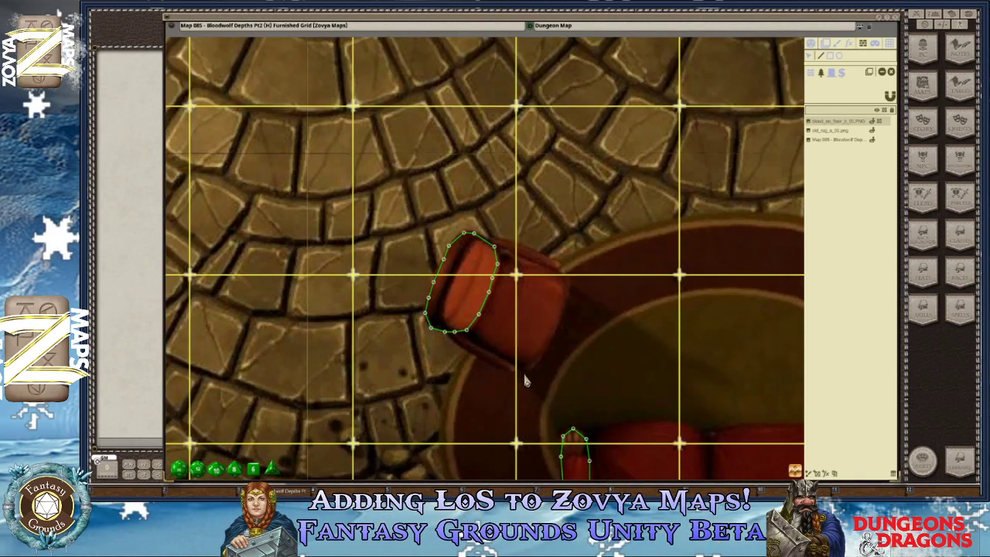
pyautogui.press('Down')
pyautogui.press('Right')
pyautogui.press('Up')
pyautogui.scroll(-1, 458, 340)
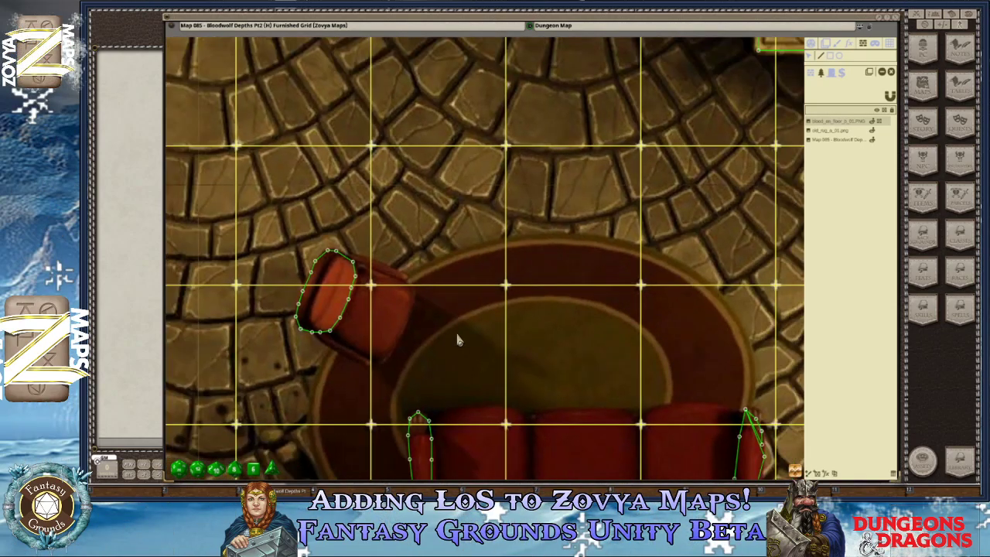
pyautogui.scroll(-1, 499, 421)
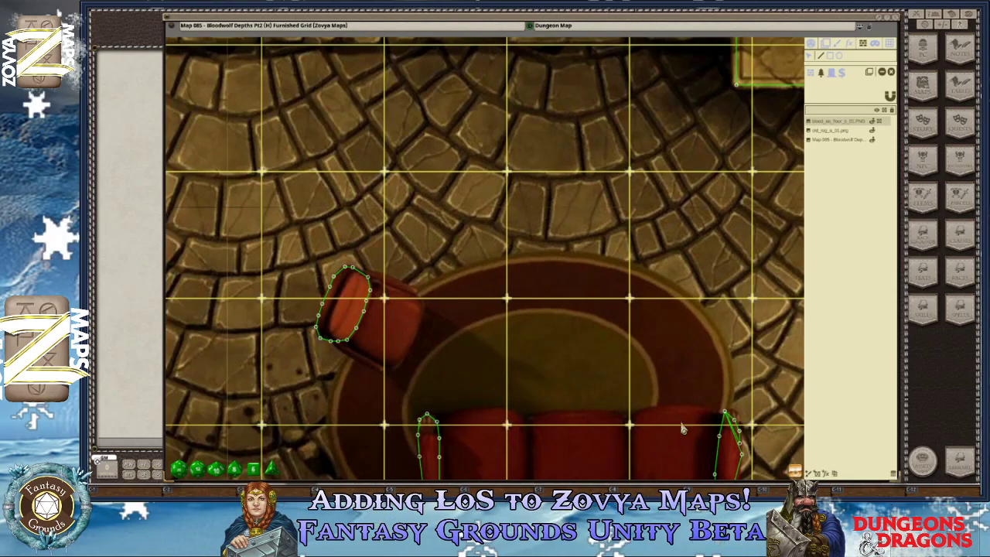
pyautogui.scroll(-3, 506, 361)
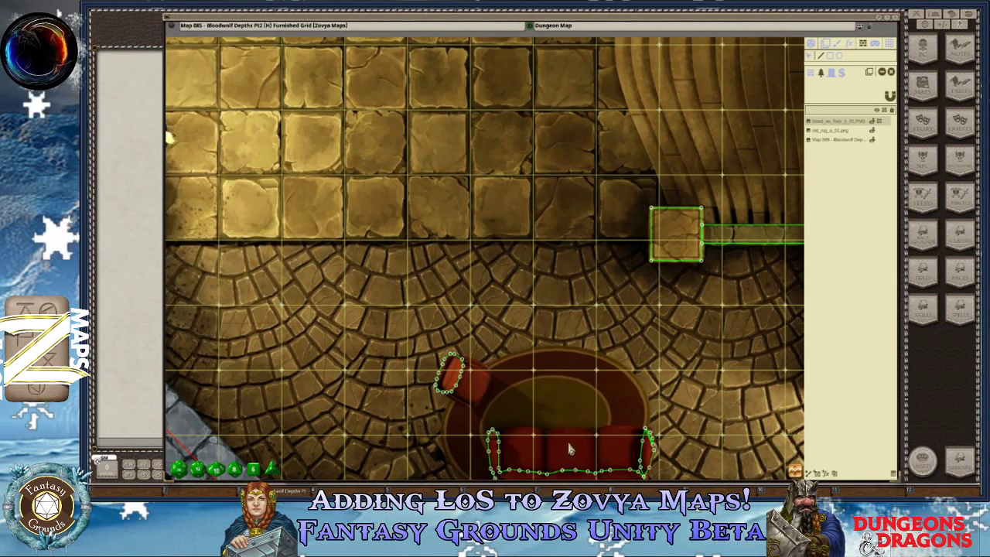
pyautogui.scroll(1, 563, 466)
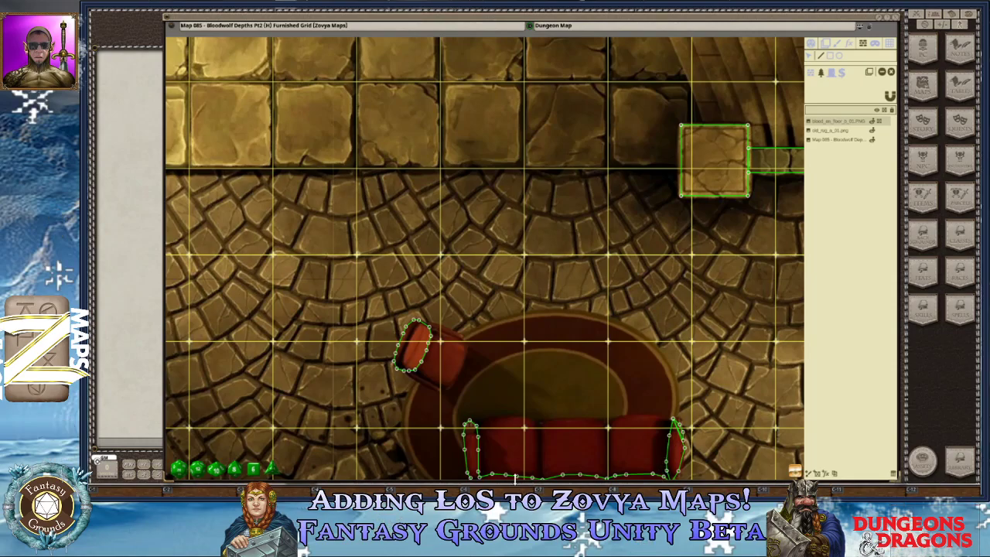
pyautogui.scroll(2, 429, 391)
pyautogui.scroll(1, 452, 363)
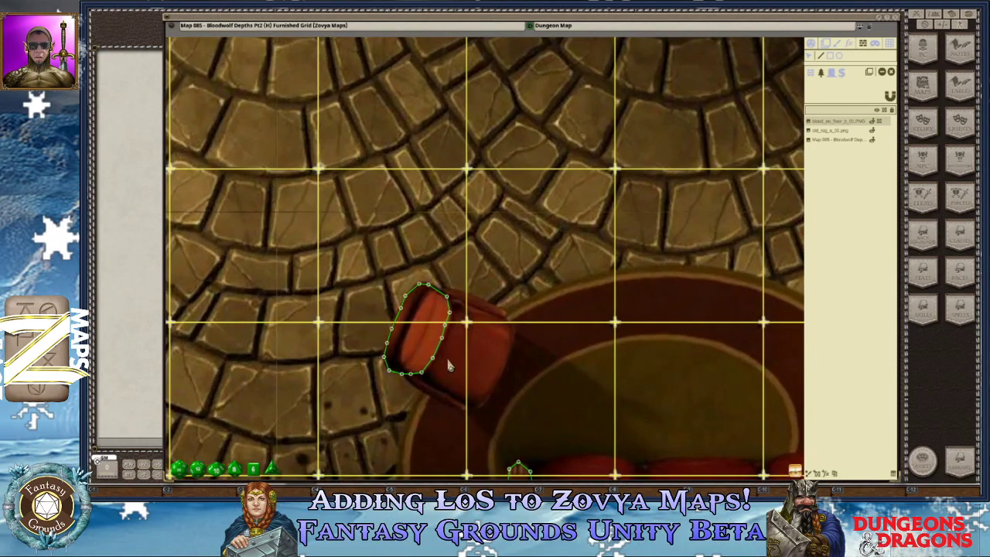
# Outline the red armchair's north and south armrests with narrow terrain polygons extending from its backrest.
pyautogui.scroll(1, 454, 371)
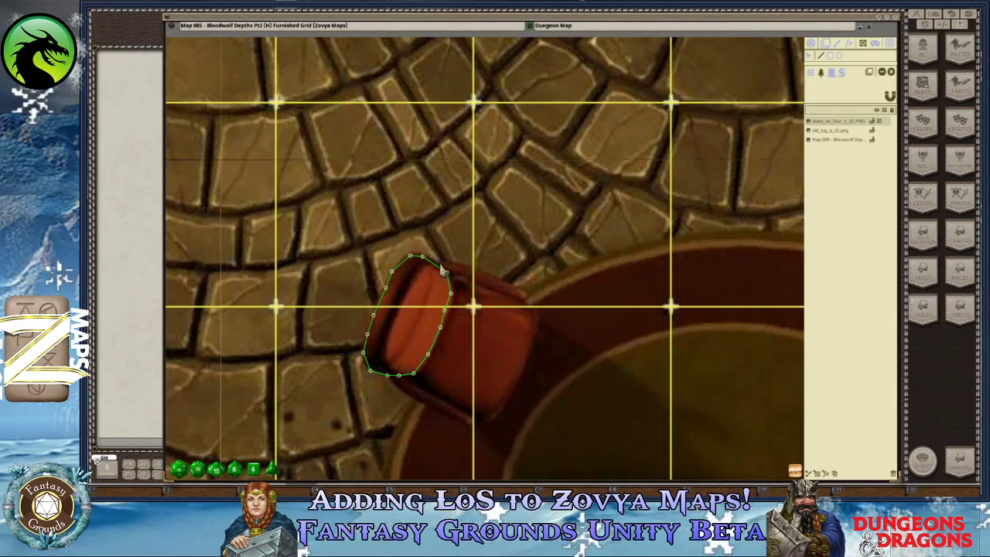
pyautogui.click(437, 266)
pyautogui.click(462, 266)
pyautogui.click(507, 281)
pyautogui.click(524, 291)
pyautogui.click(529, 301)
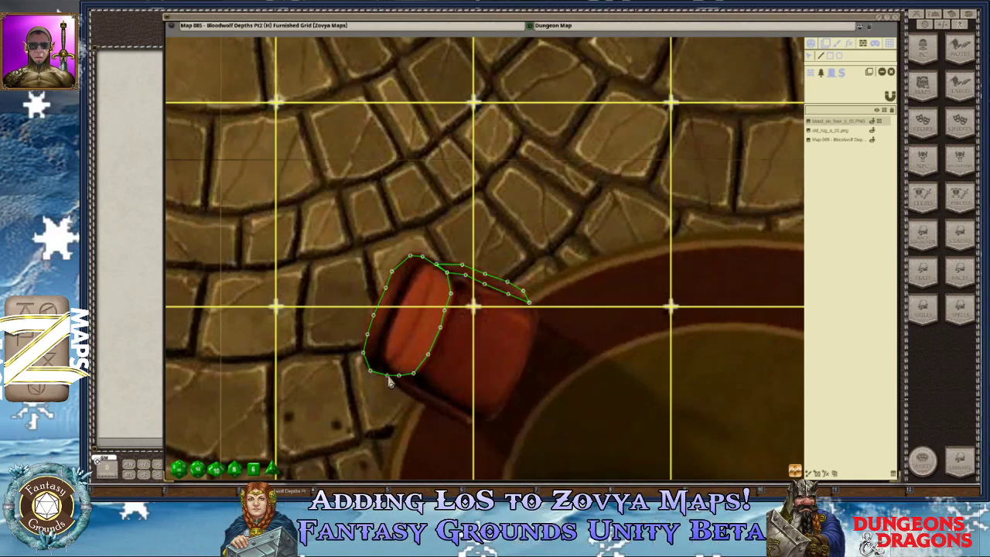
pyautogui.click(389, 376)
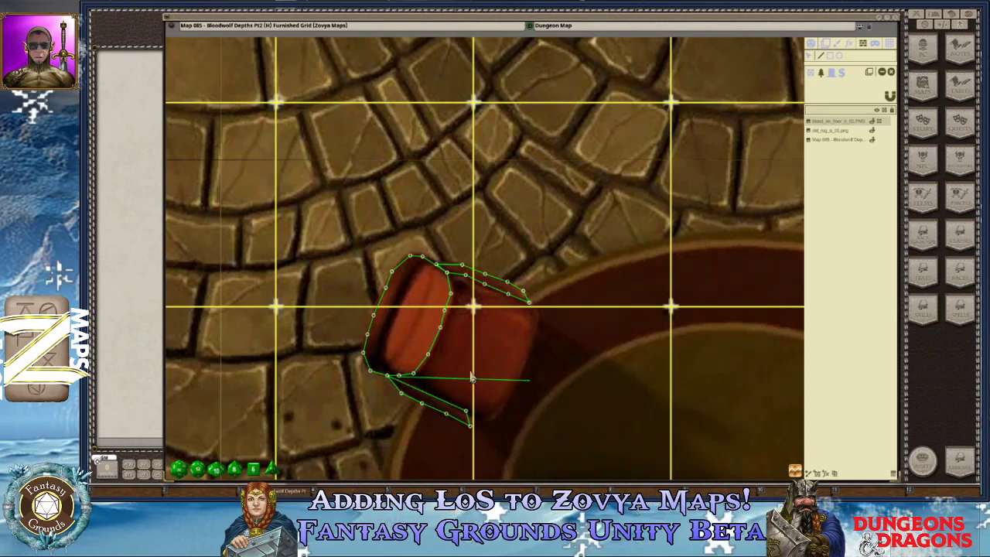
# Review the hall's furniture terrain outlines, from the southern sofa and armchair to the northwest couch and diamond-shaped side table.
pyautogui.scroll(-2, 545, 364)
pyautogui.scroll(-3, 569, 377)
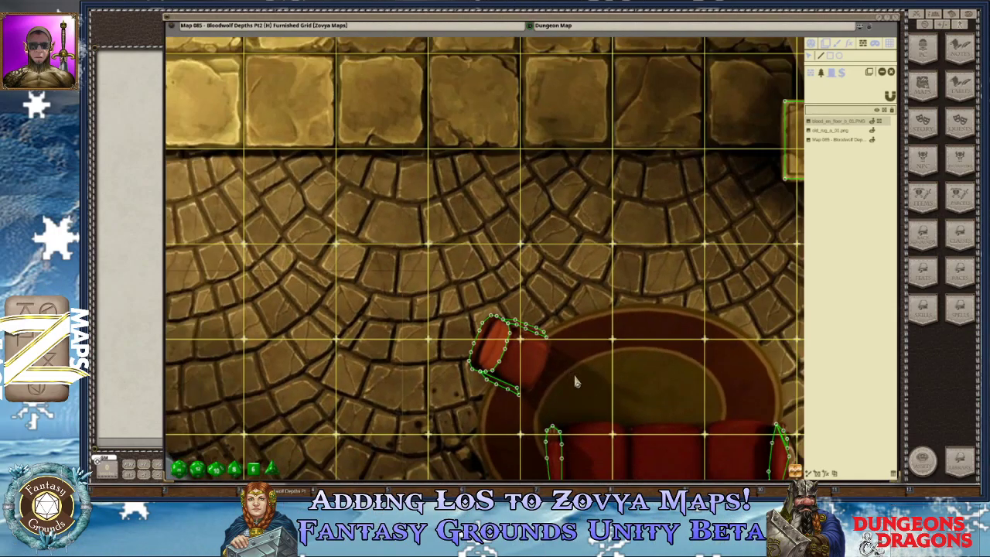
pyautogui.scroll(1, 551, 374)
pyautogui.scroll(-1, 550, 372)
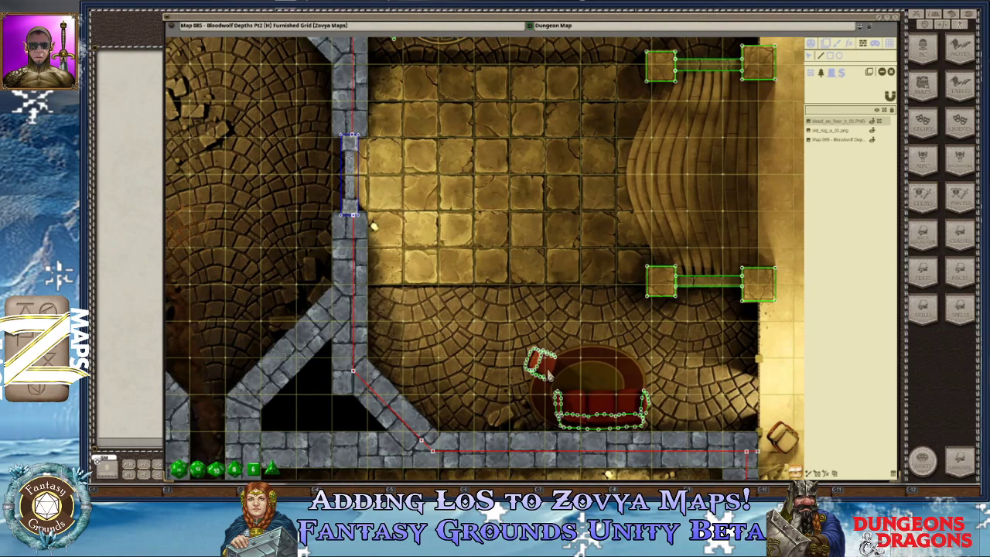
pyautogui.scroll(2, 419, 145)
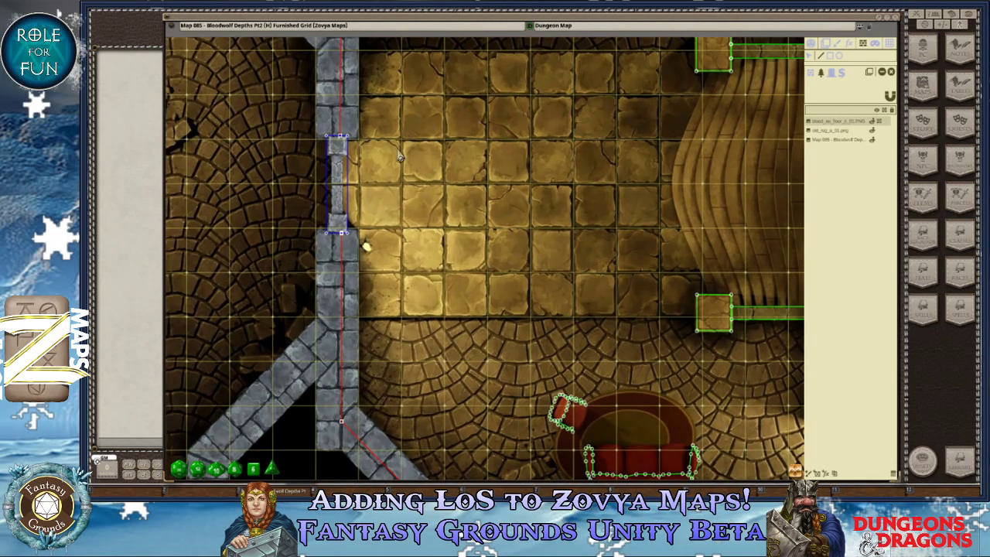
pyautogui.moveTo(404, 145); pyautogui.dragTo(402, 229)
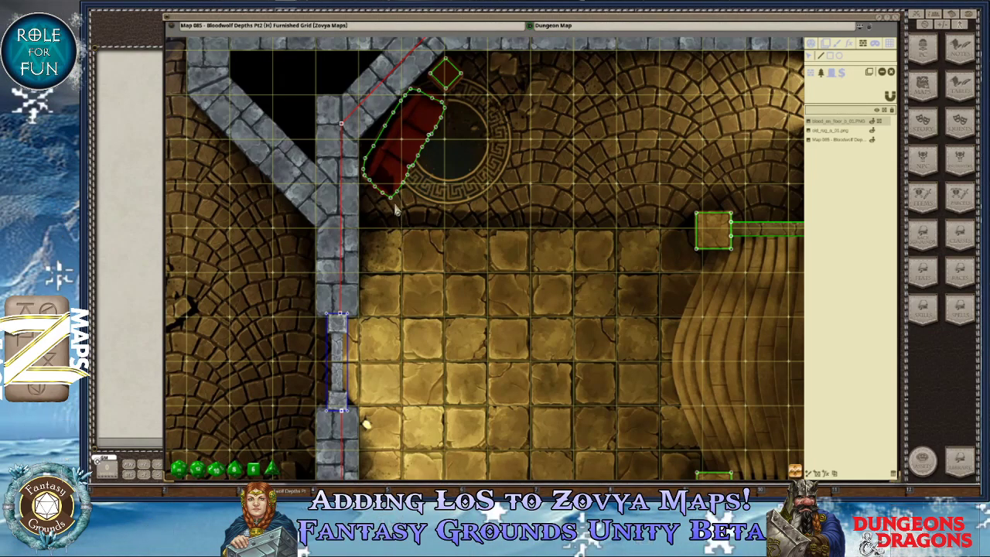
pyautogui.scroll(1, 396, 210)
pyautogui.scroll(1, 434, 172)
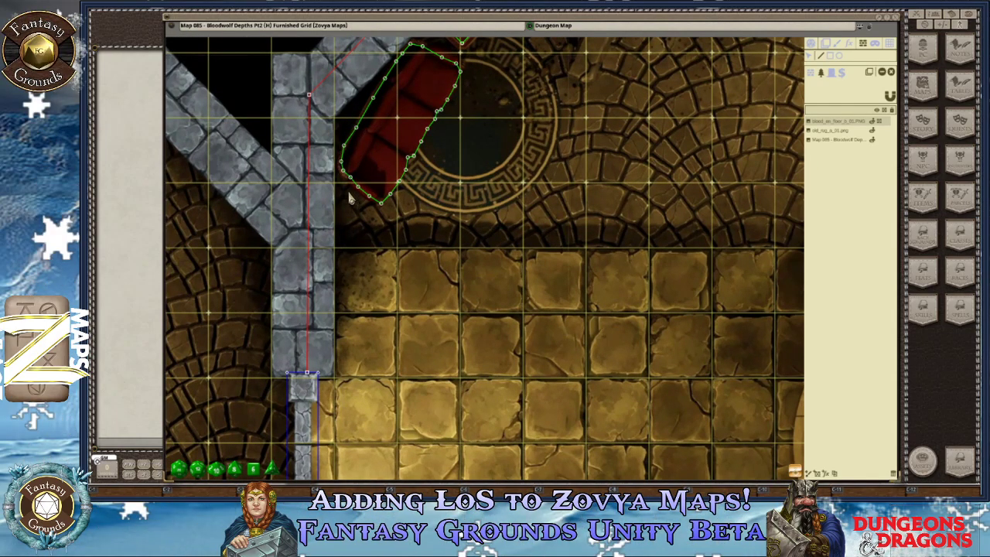
pyautogui.press('Up')
pyautogui.press('Up')
pyautogui.press('Up')
pyautogui.press('Right')
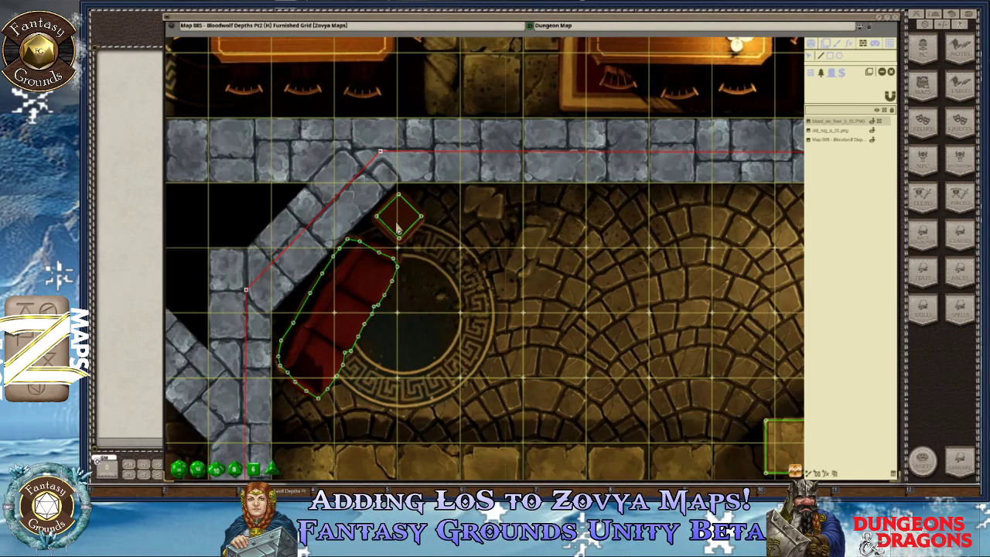
pyautogui.scroll(1, 371, 240)
pyautogui.scroll(1, 371, 240)
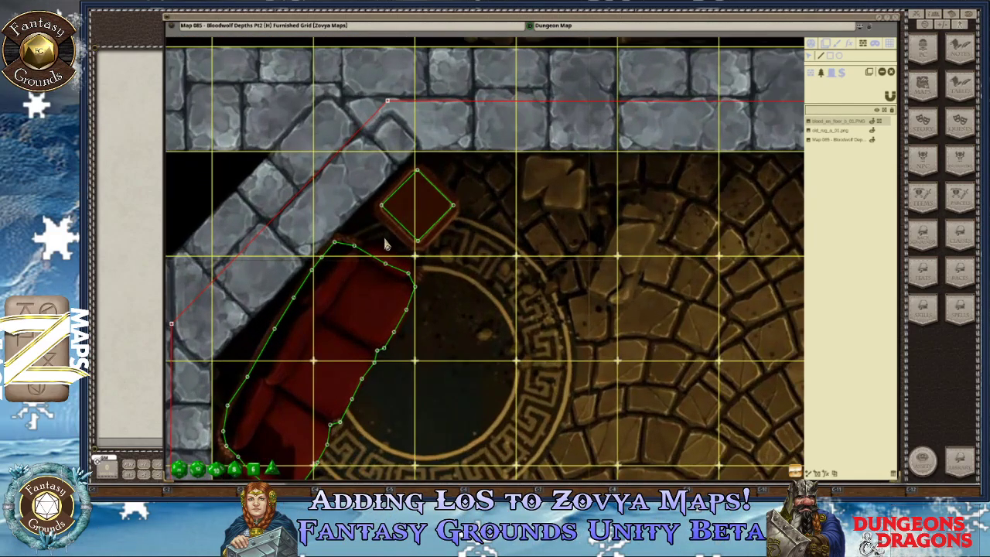
pyautogui.scroll(-1, 469, 178)
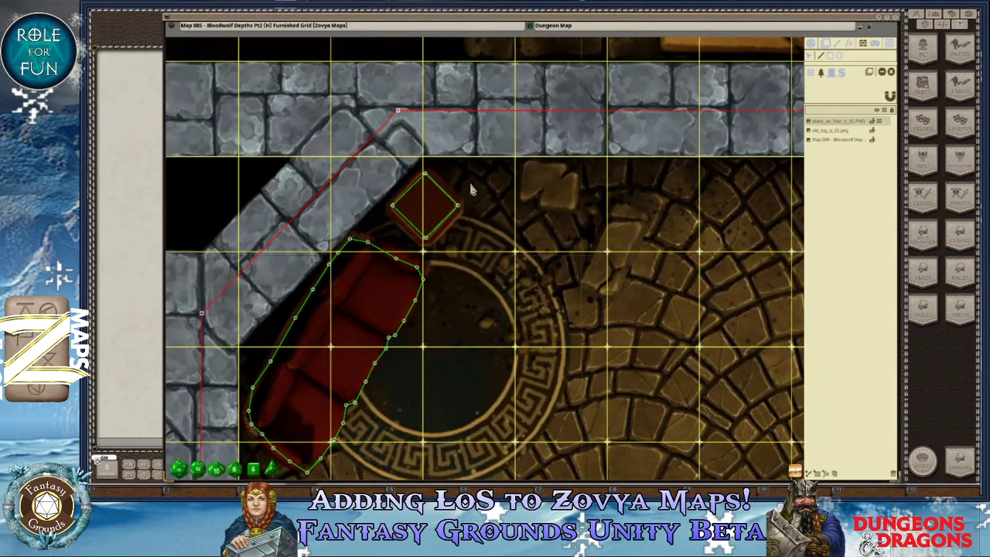
pyautogui.scroll(-1, 541, 309)
pyautogui.scroll(-4, 541, 314)
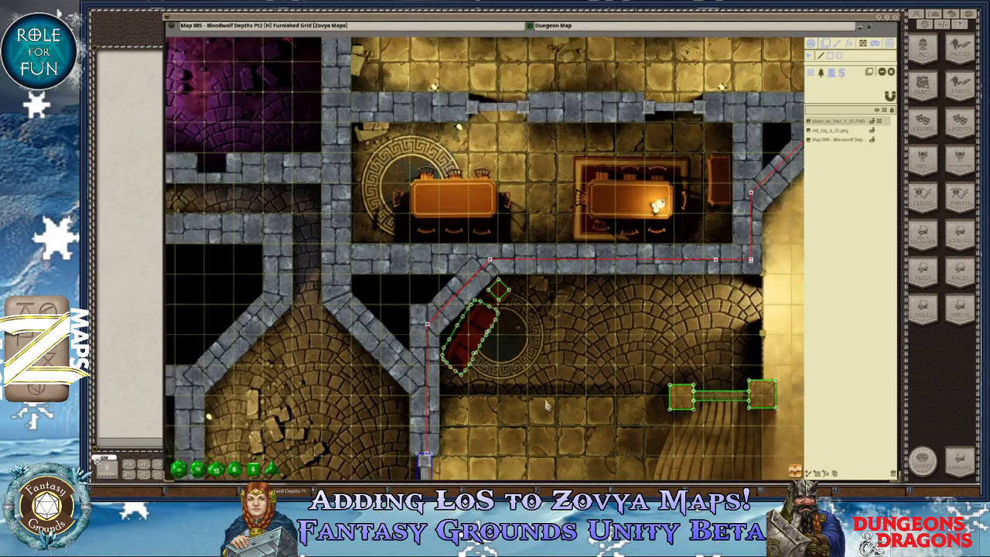
# Inspect the terrain outlines around the large hall's stair pillars and railings, then the southern sofa and armchair area.
pyautogui.press('Right')
pyautogui.press('Right')
pyautogui.press('Right')
pyautogui.press('Right')
pyautogui.press('Right')
pyautogui.press('Right')
pyautogui.press('Right')
pyautogui.press('Right')
pyautogui.press('Down')
pyautogui.press('Down')
pyautogui.press('Down')
pyautogui.press('Down')
pyautogui.press('Down')
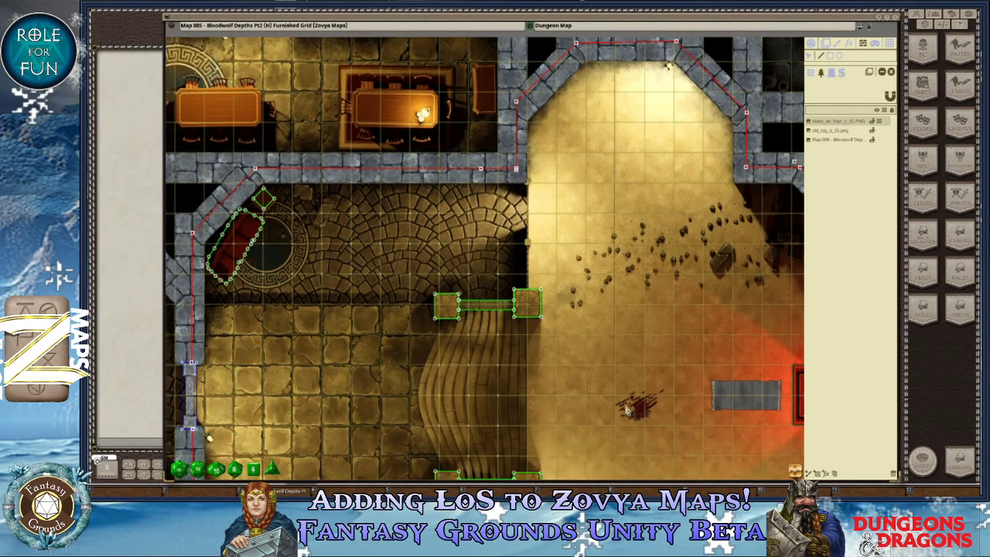
pyautogui.scroll(-1, 630, 389)
pyautogui.scroll(4, 474, 355)
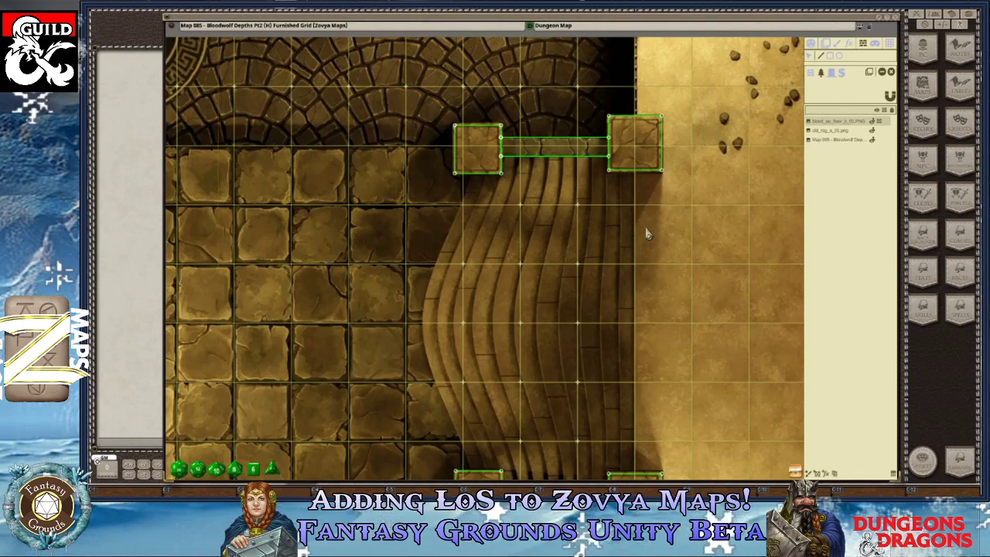
pyautogui.press('Right')
pyautogui.press('Right')
pyautogui.press('Right')
pyautogui.press('Down')
pyautogui.press('Down')
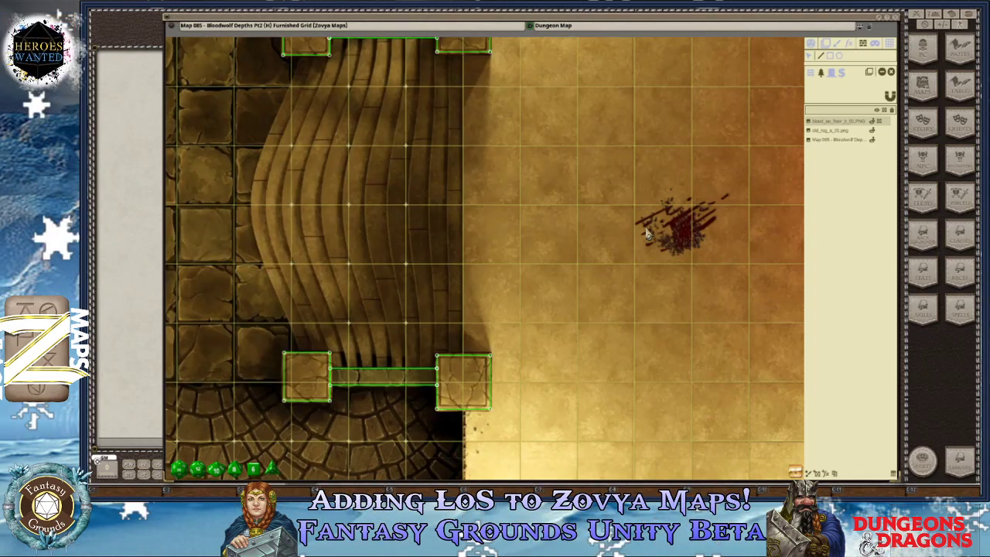
pyautogui.scroll(-5, 542, 255)
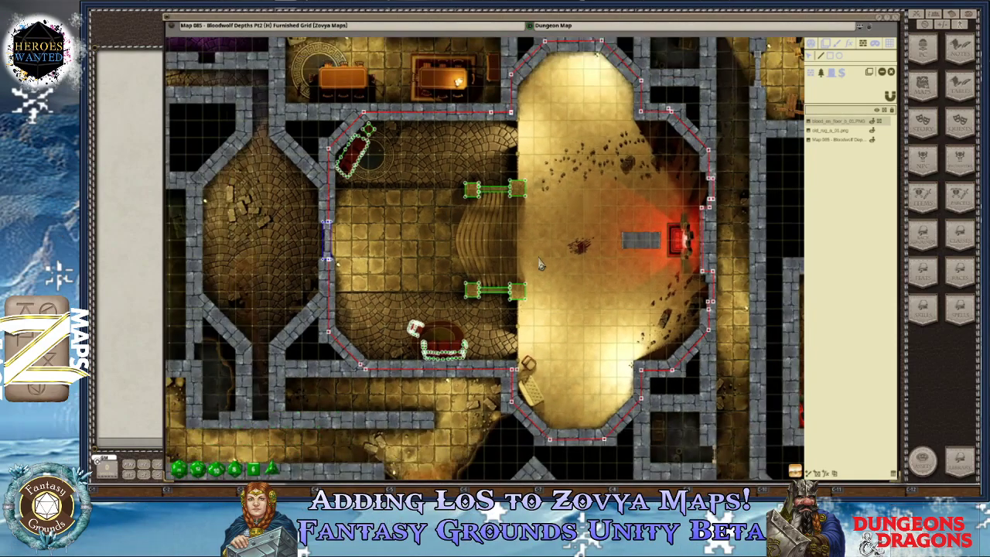
pyautogui.scroll(3, 540, 264)
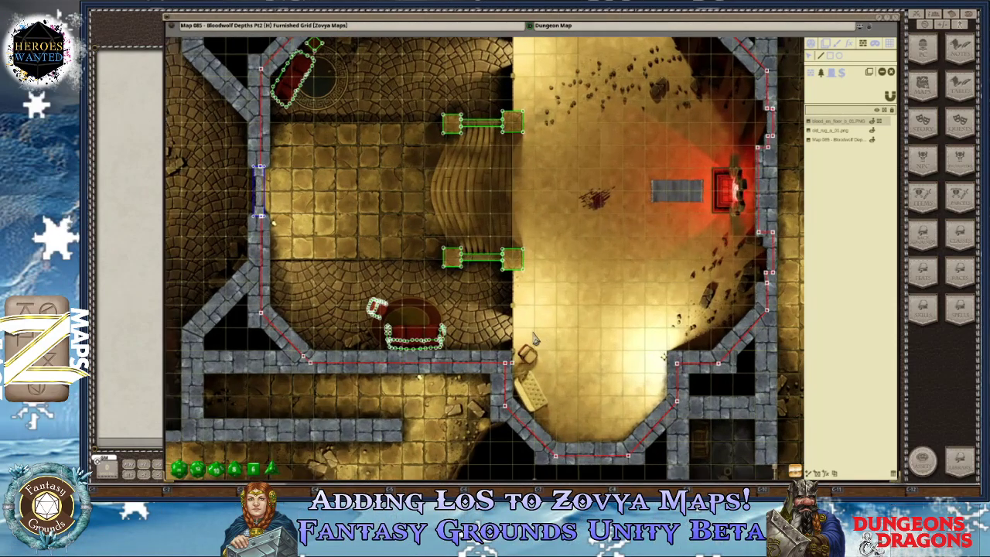
pyautogui.scroll(3, 533, 340)
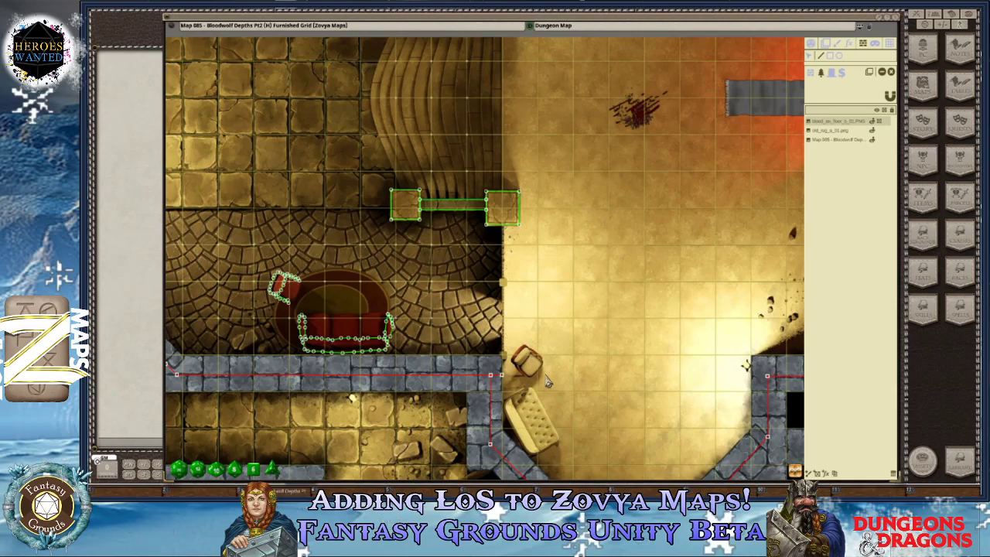
pyautogui.scroll(1, 547, 381)
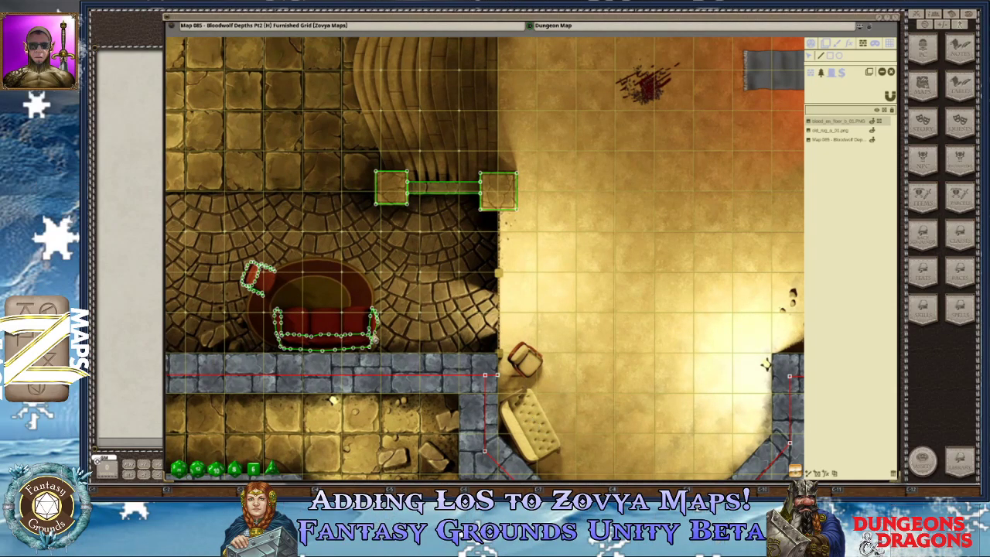
# Review the large hall's complete wall tracing, western doorway and terrain outlines against the surrounding rooms.
pyautogui.scroll(-6, 657, 375)
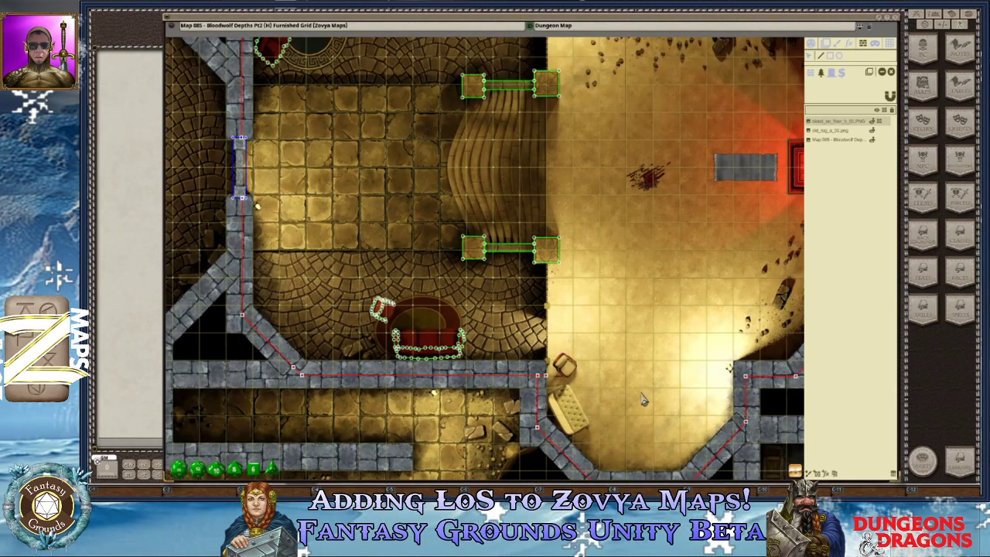
pyautogui.scroll(3, 646, 371)
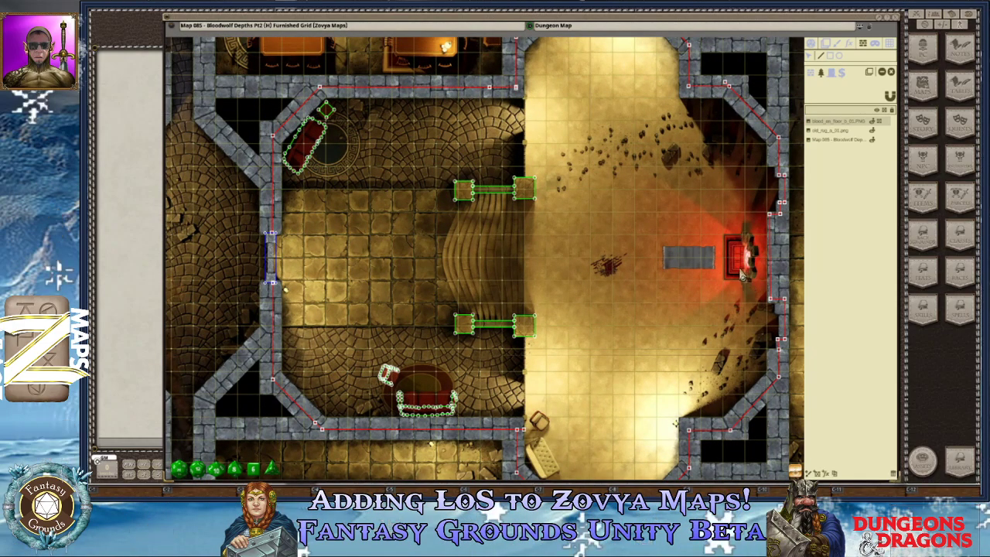
pyautogui.scroll(2, 745, 270)
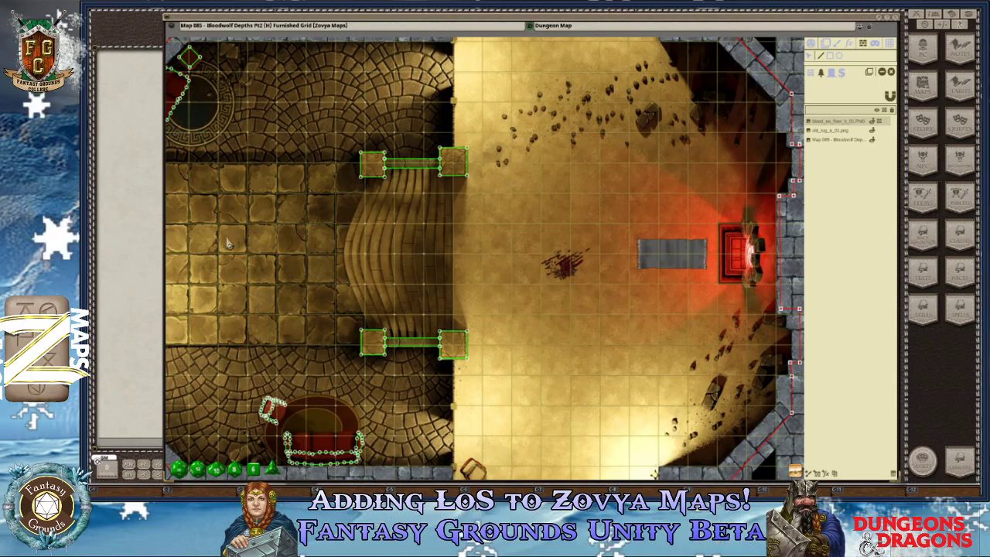
pyautogui.scroll(-4, 495, 112)
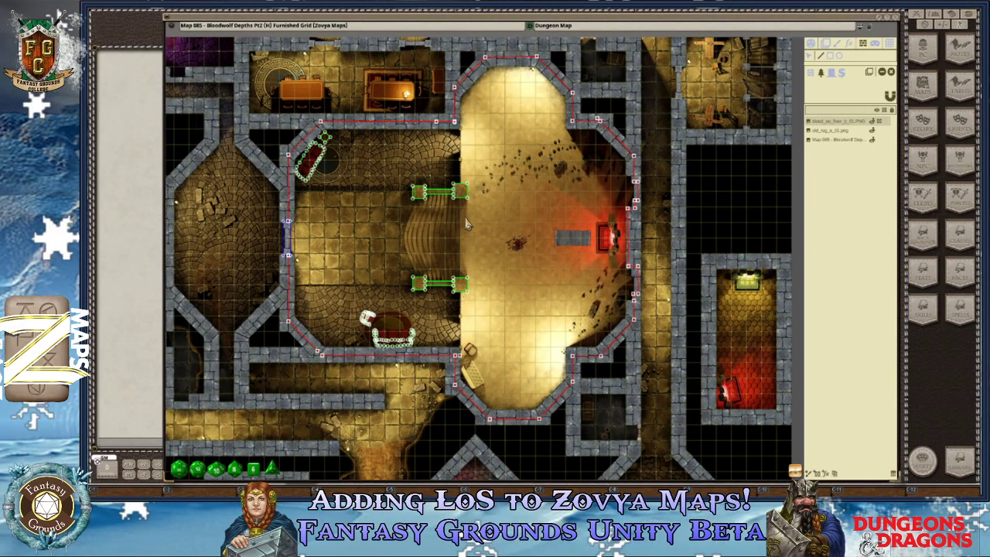
pyautogui.scroll(3, 474, 332)
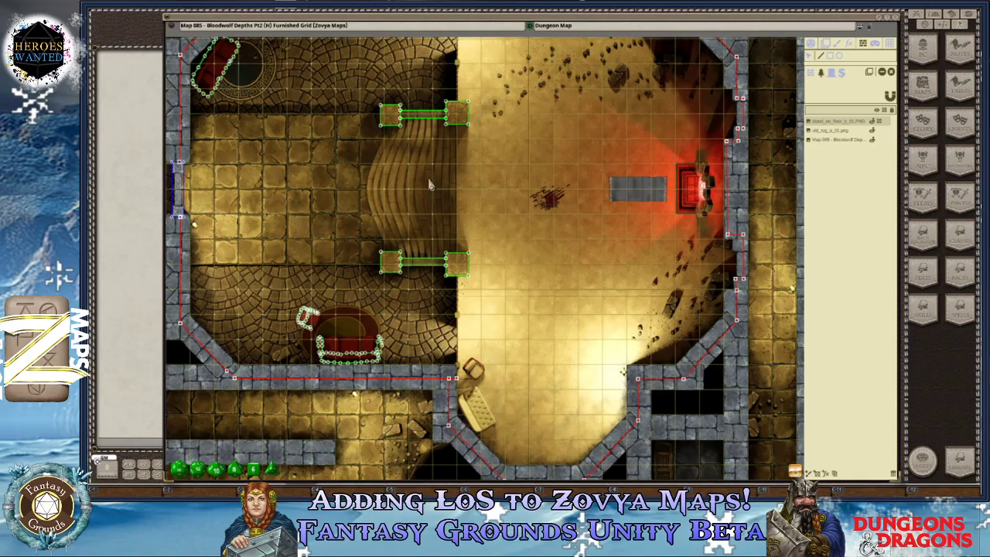
pyautogui.scroll(3, 460, 171)
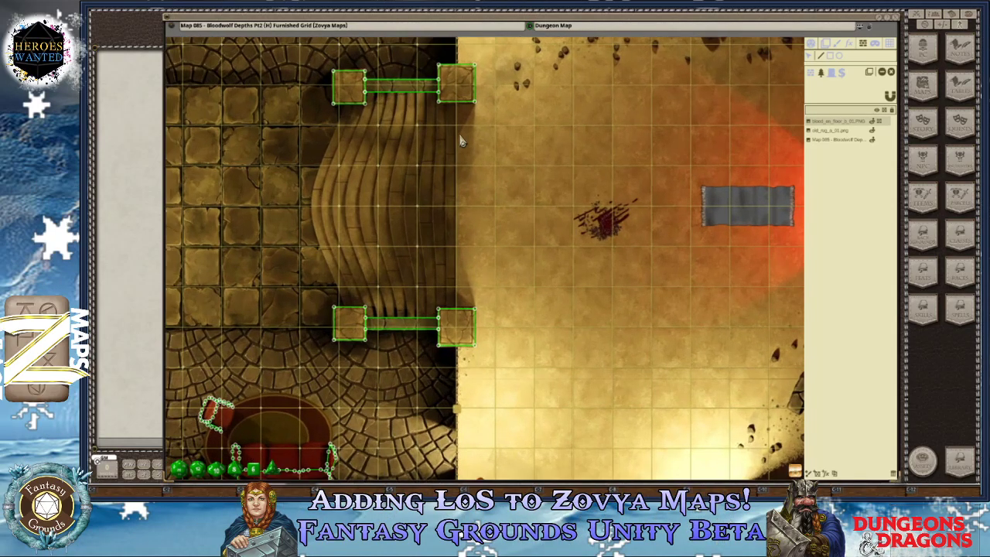
pyautogui.scroll(-5, 699, 357)
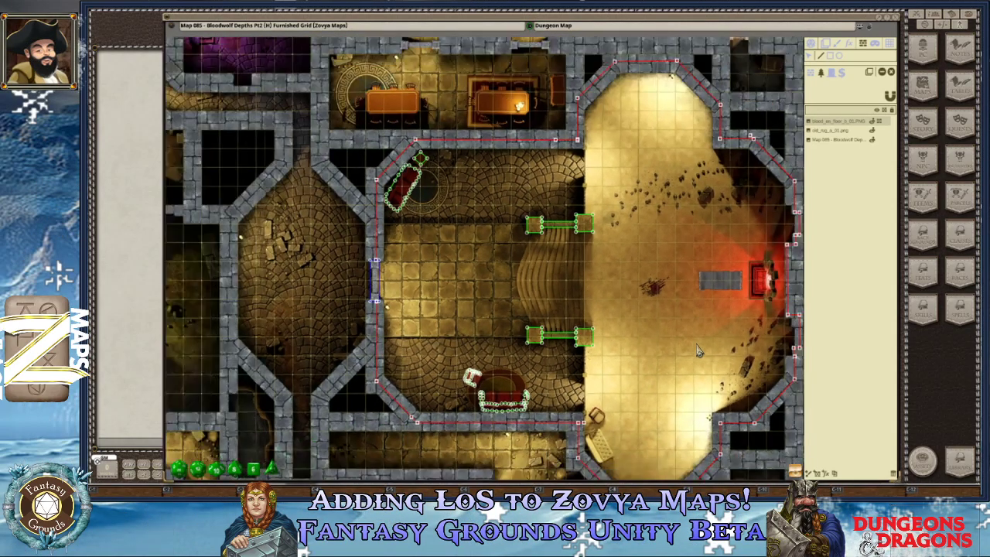
pyautogui.scroll(2, 627, 330)
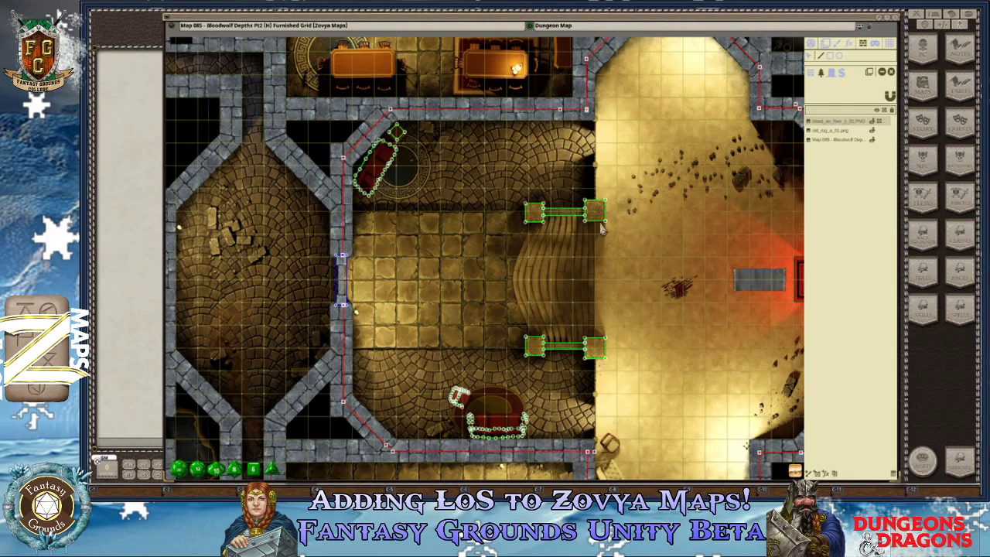
pyautogui.scroll(-2, 633, 283)
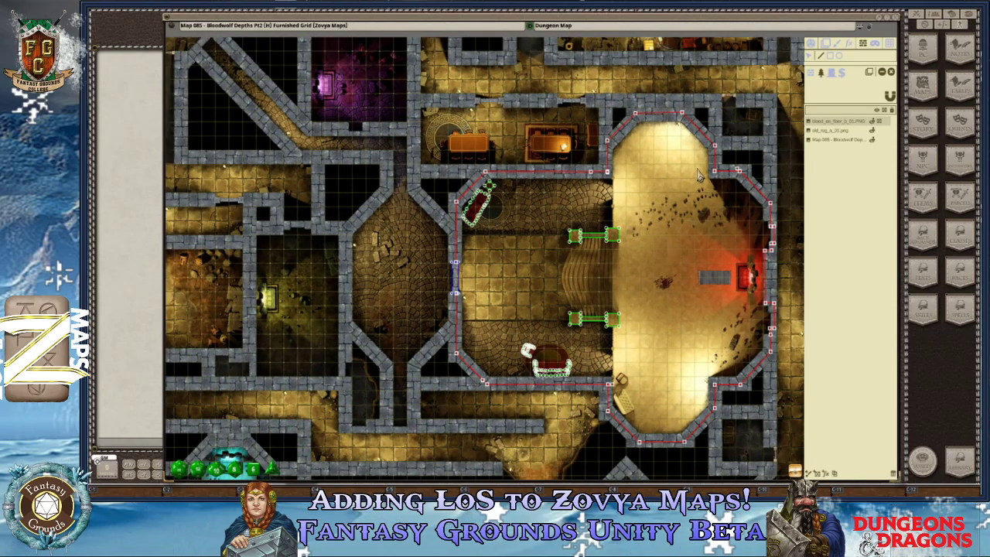
pyautogui.scroll(2, 634, 267)
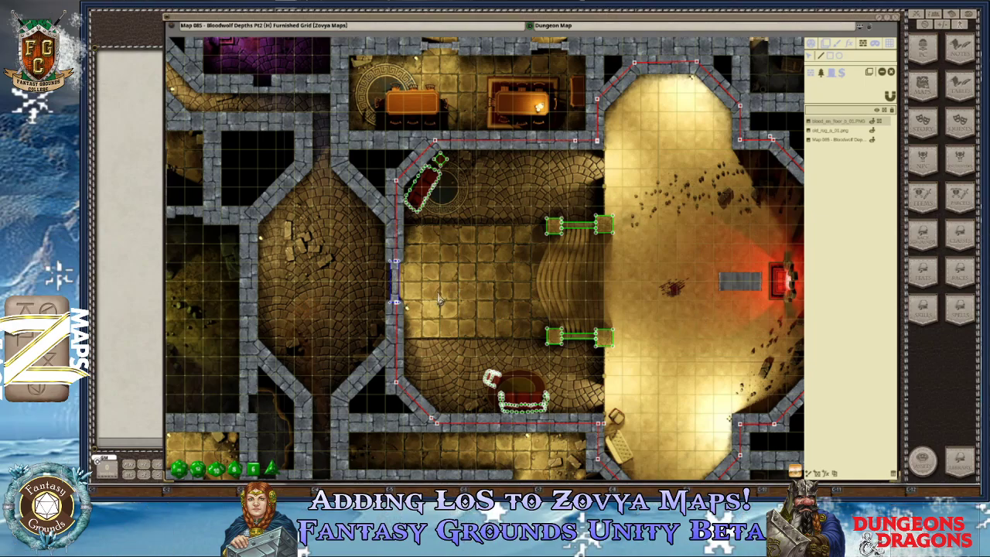
pyautogui.scroll(-2, 456, 299)
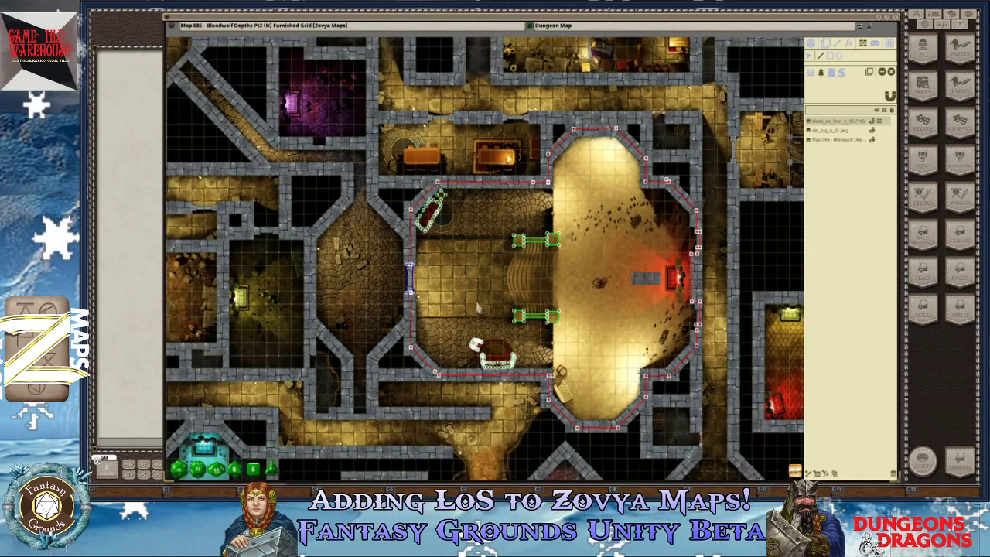
pyautogui.scroll(-1, 473, 298)
pyautogui.scroll(1, 533, 380)
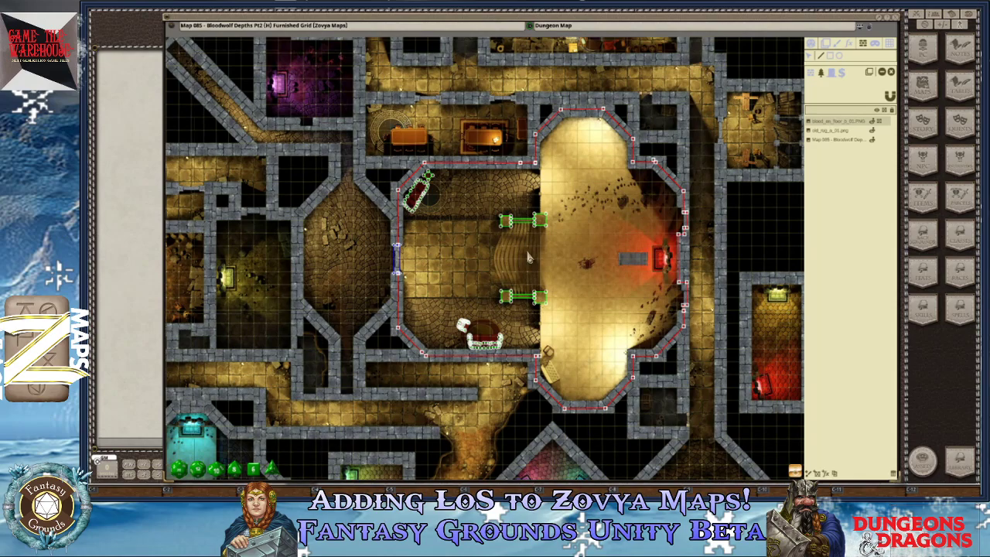
pyautogui.scroll(2, 603, 279)
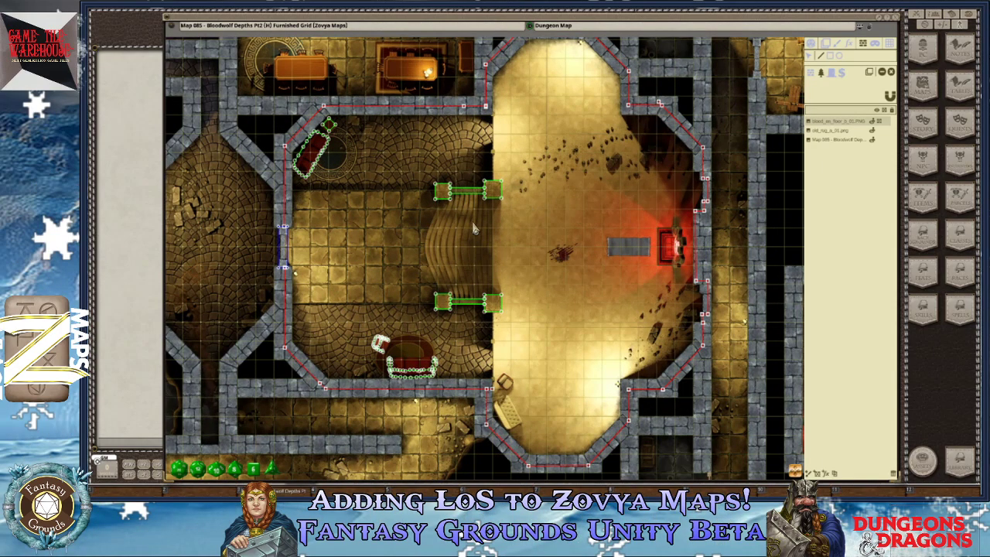
pyautogui.scroll(-1, 474, 223)
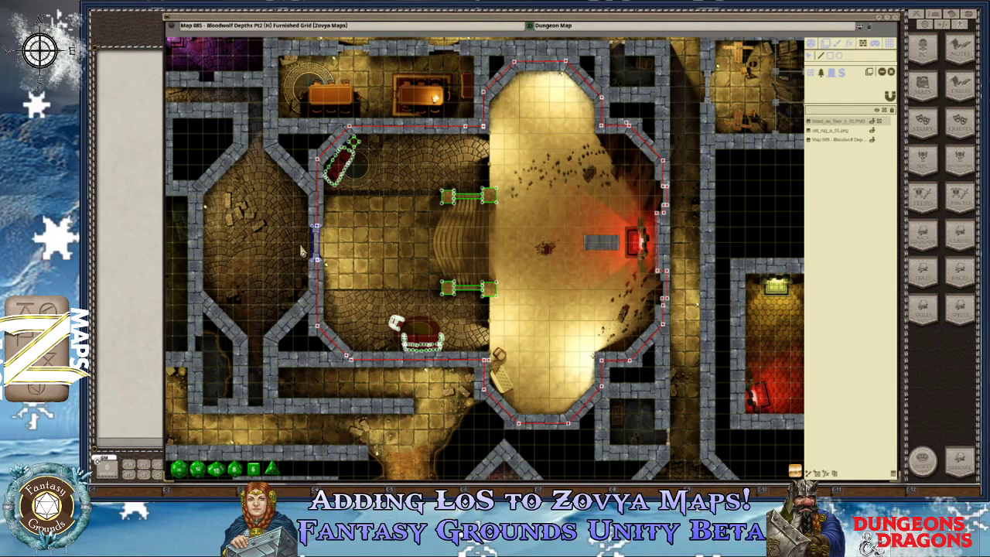
pyautogui.scroll(-2, 322, 220)
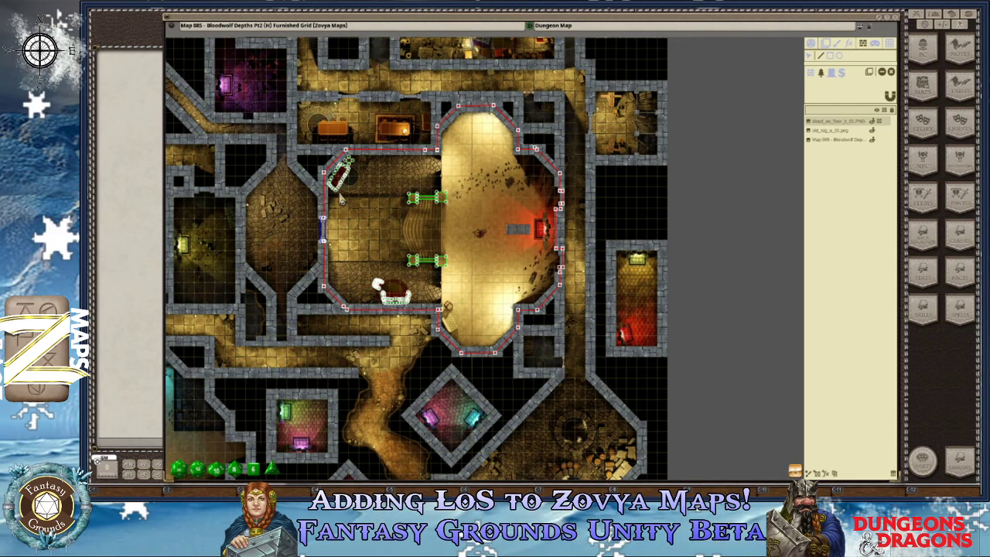
pyautogui.scroll(1, 341, 193)
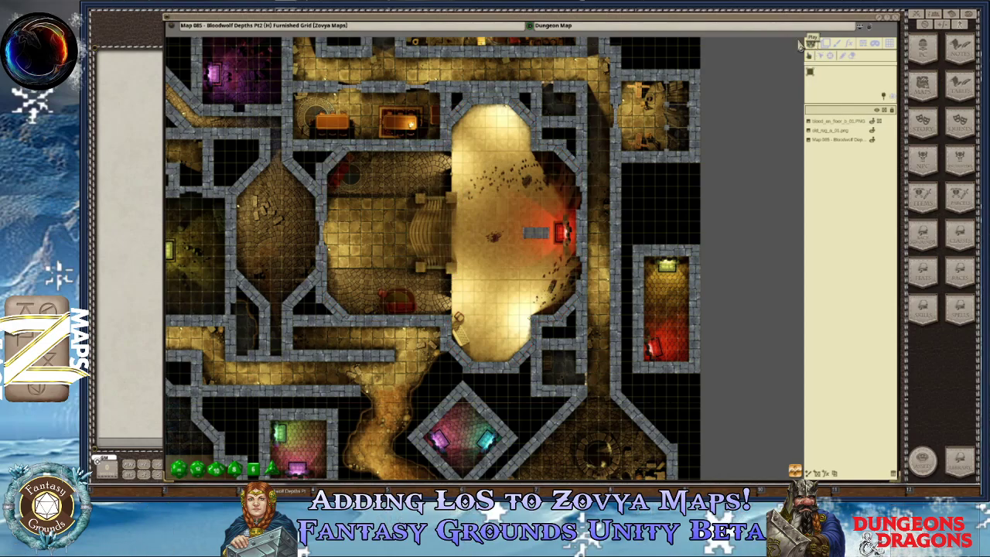
# Reposition the dungeon map window to free desktop space and open the combat tracker above the chat area.
pyautogui.moveTo(581, 30); pyautogui.dragTo(642, 114)
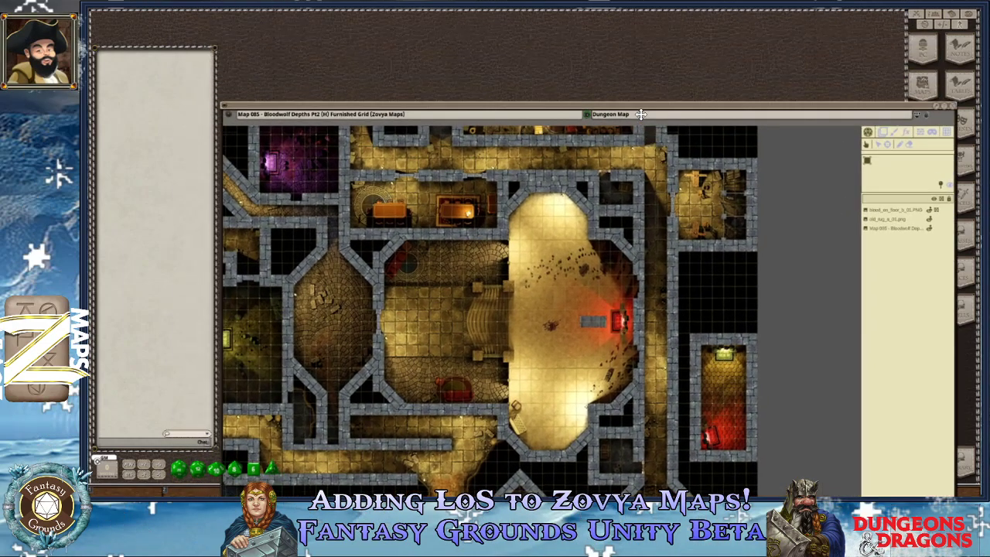
pyautogui.click(929, 52)
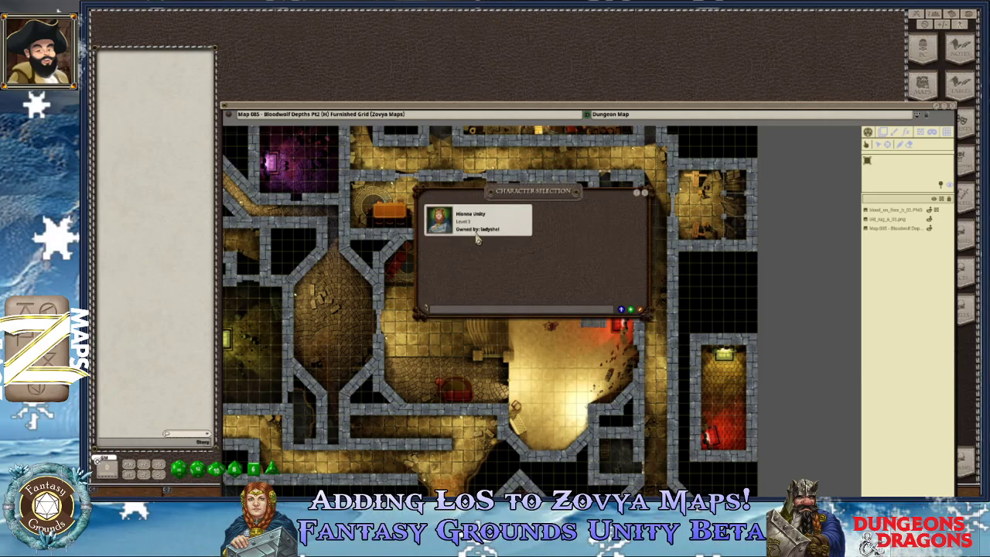
pyautogui.click(644, 194)
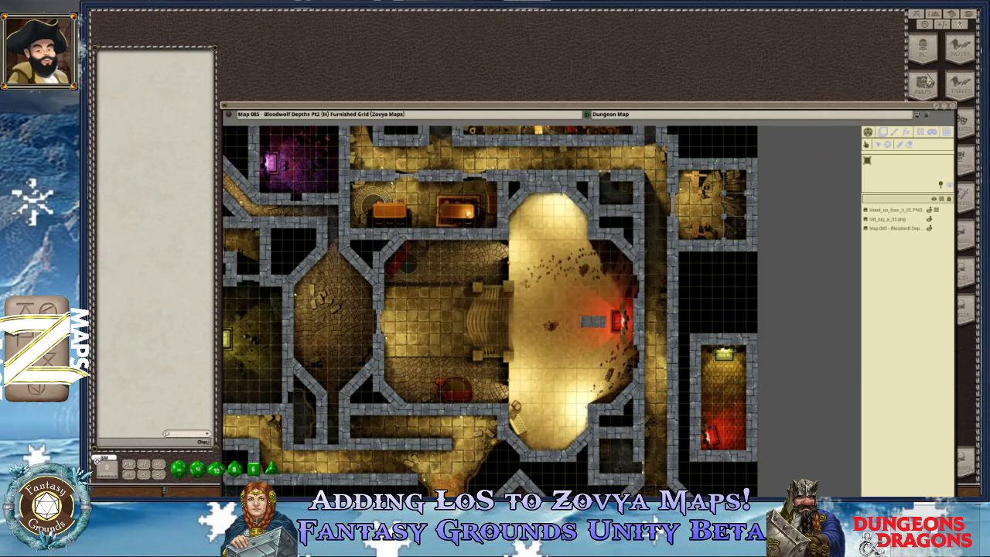
pyautogui.click(917, 14)
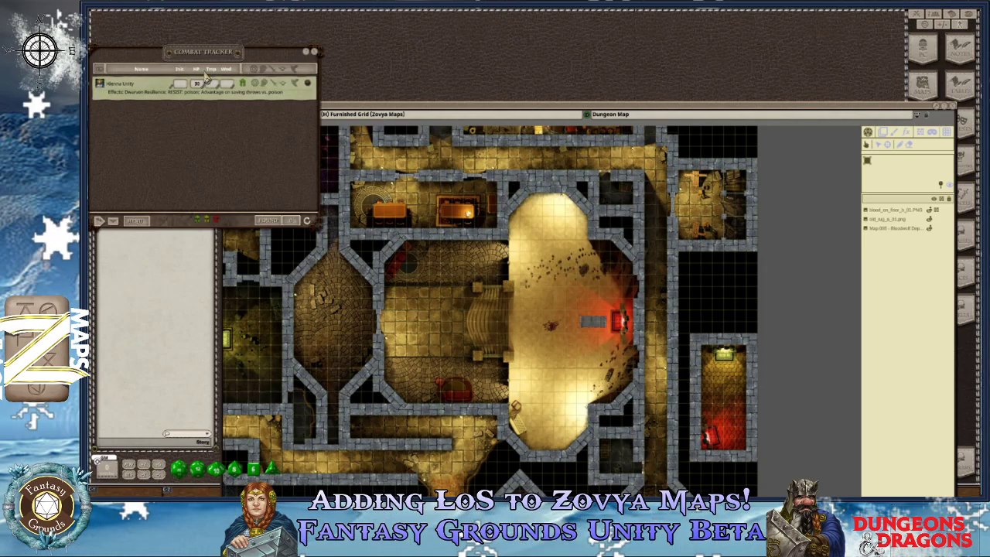
pyautogui.moveTo(248, 54); pyautogui.dragTo(252, 18)
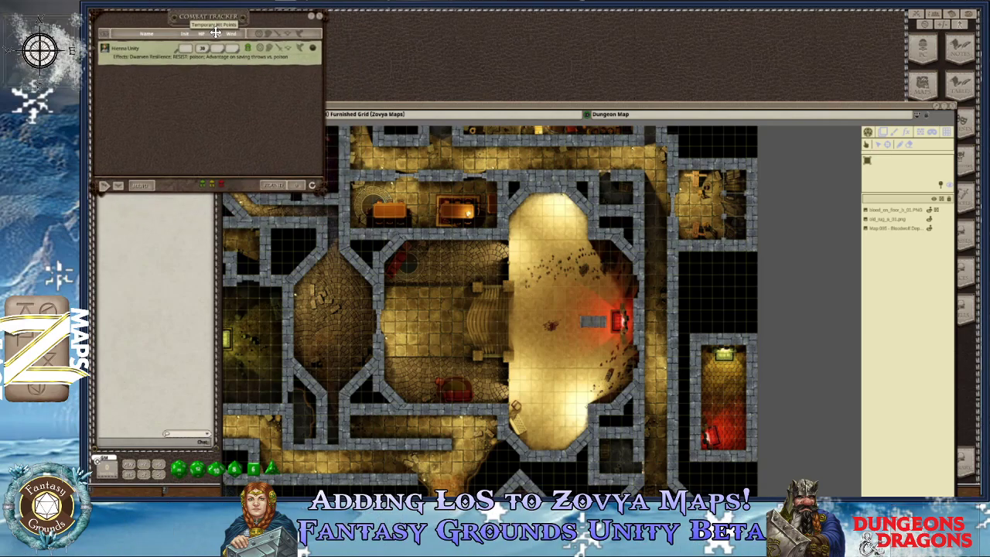
# Enable line of sight on the Bloodwolf Depths map.
pyautogui.scroll(1, 439, 318)
pyautogui.scroll(1, 438, 318)
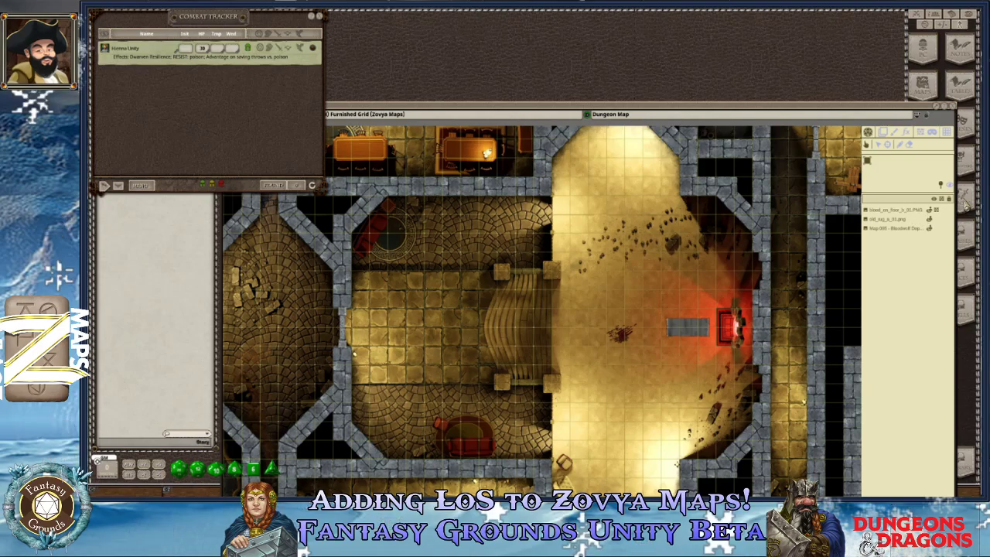
pyautogui.click(954, 190)
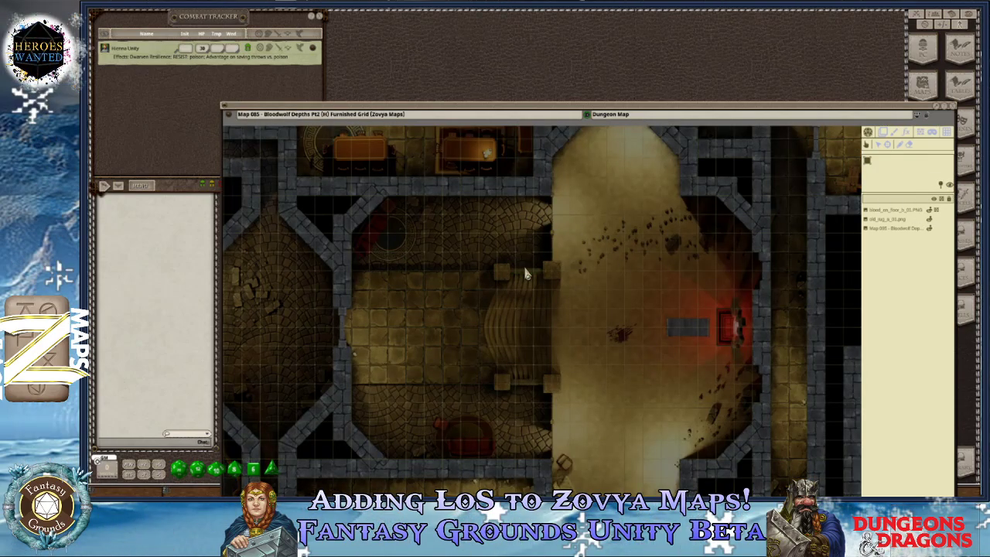
# Place the player character's token from the combat tracker on the large hall's tiled floor, west of the curved stairs.
pyautogui.scroll(-5, 525, 274)
pyautogui.scroll(5, 525, 275)
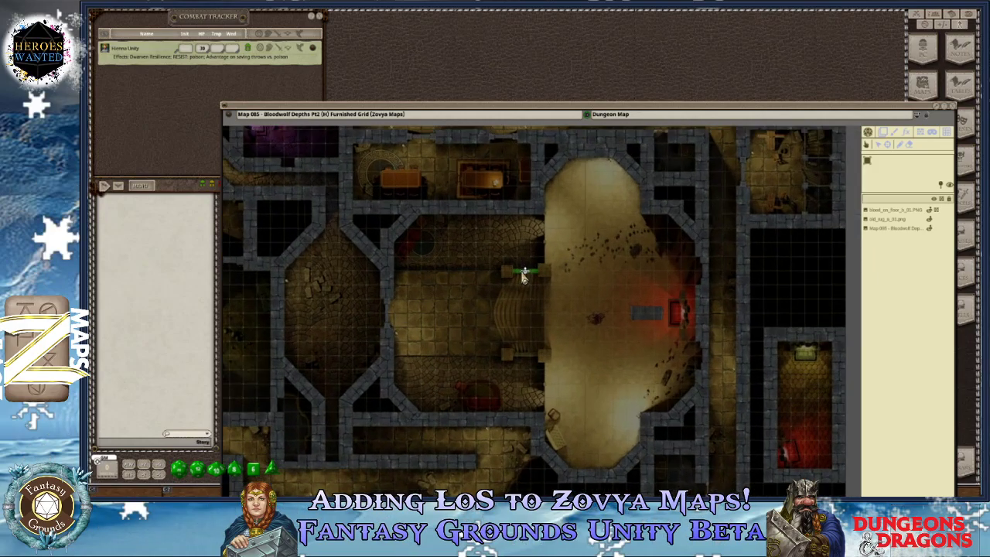
pyautogui.scroll(-2, 524, 276)
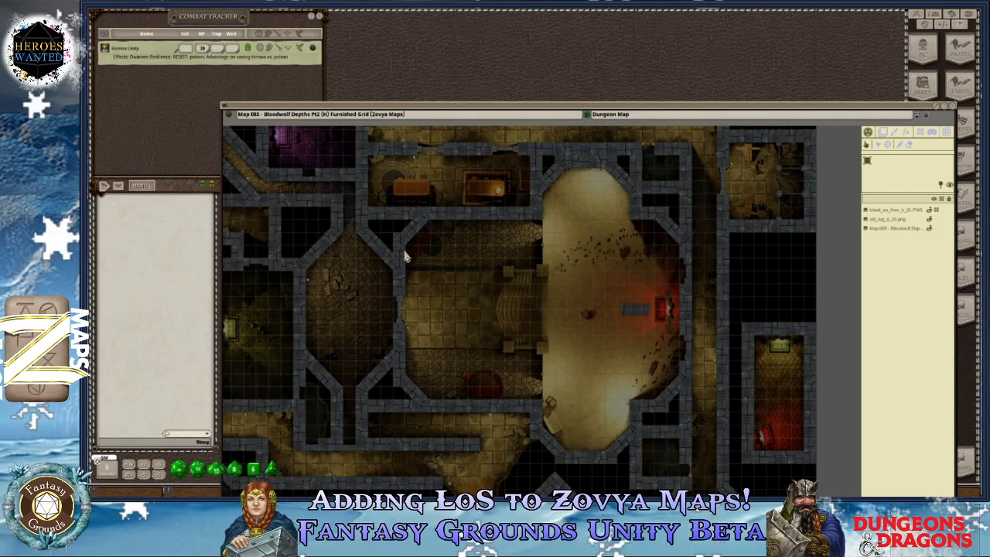
pyautogui.scroll(3, 387, 256)
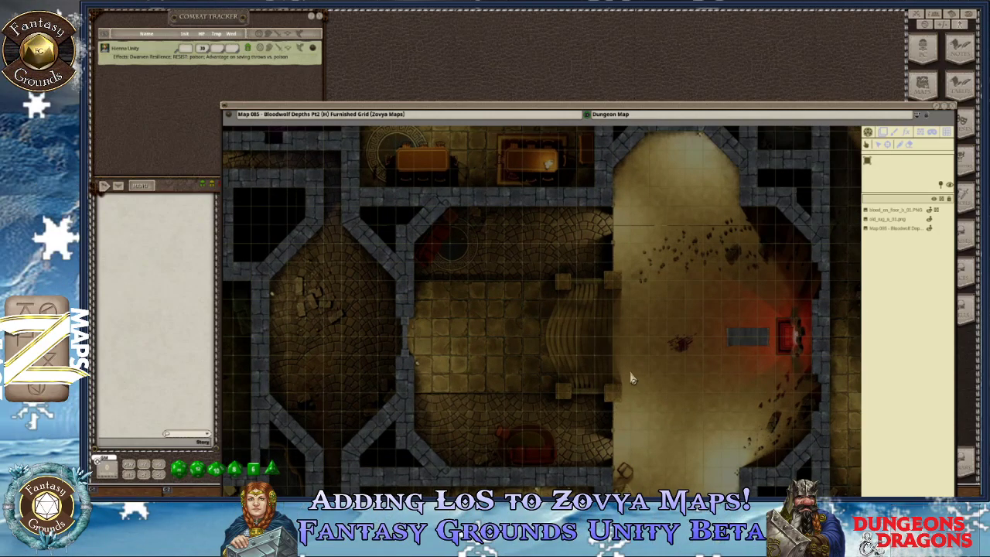
pyautogui.scroll(-1, 457, 339)
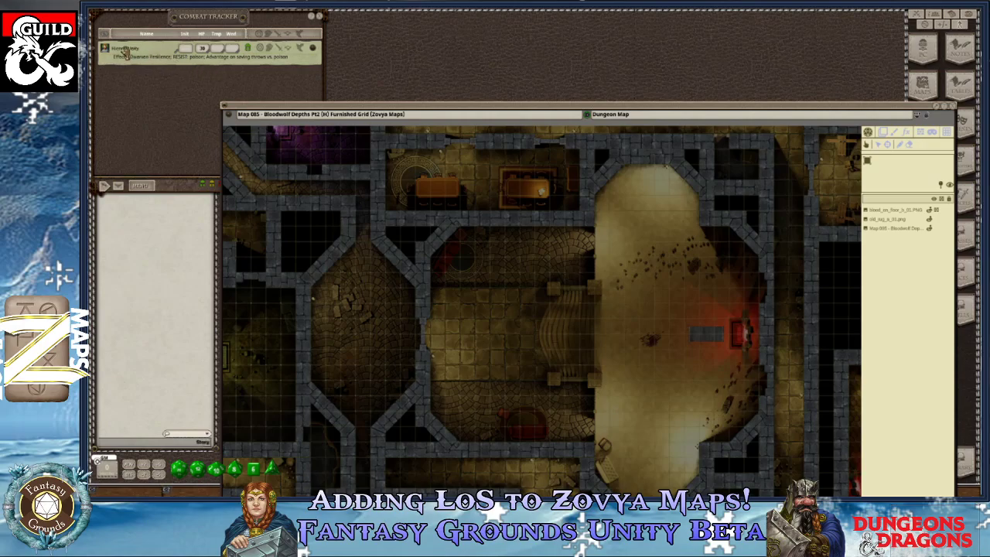
pyautogui.moveTo(106, 50); pyautogui.dragTo(484, 322)
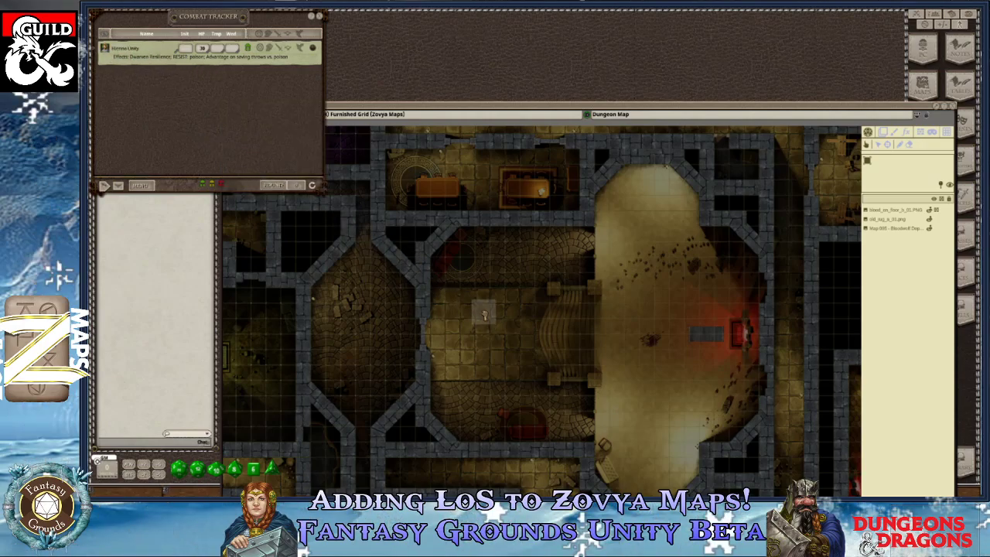
# Move the character token across the hall to the northern cobbled area east of the round rug to test its line of sight.
pyautogui.scroll(5, 504, 325)
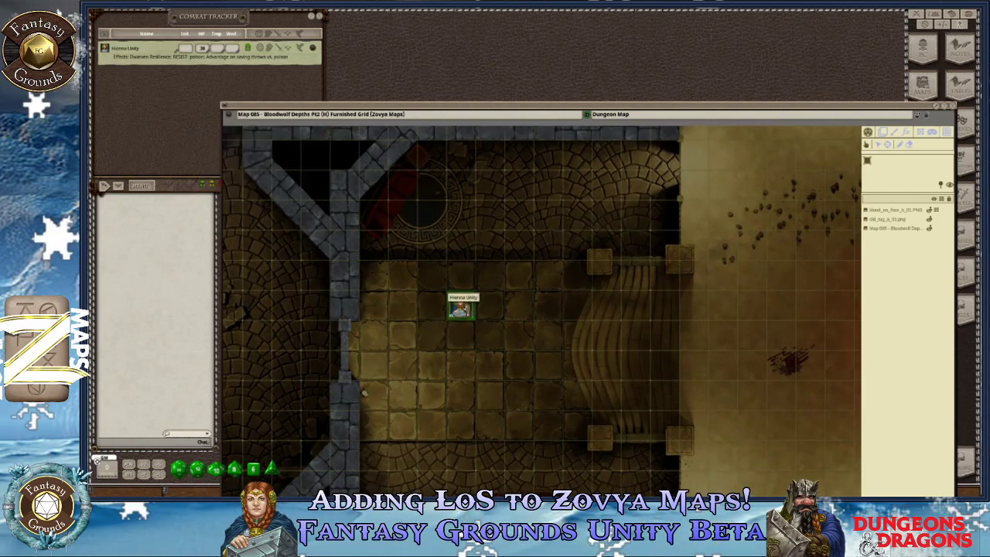
pyautogui.click(464, 307)
pyautogui.scroll(-3, 588, 329)
pyautogui.scroll(-1, 595, 333)
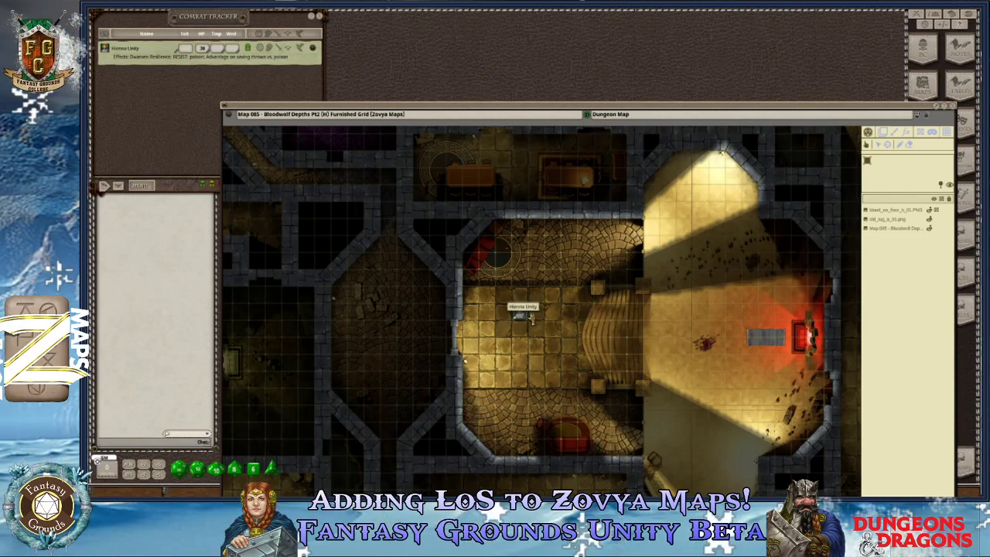
pyautogui.moveTo(526, 318); pyautogui.dragTo(667, 354)
pyautogui.moveTo(562, 315); pyautogui.dragTo(516, 280)
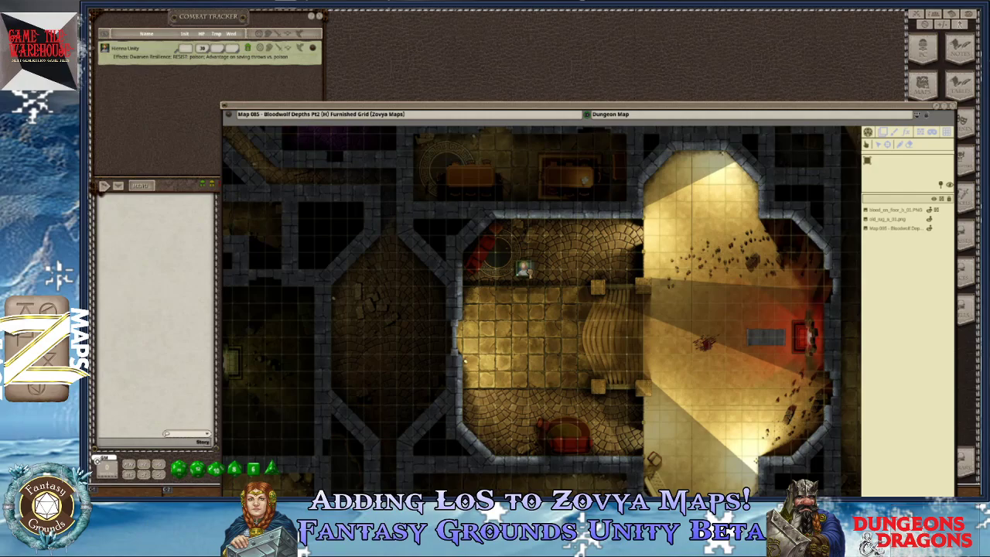
# Test the red sofa's line-of-sight blocking by placing the token northeast of the round rug and on the rug itself.
pyautogui.scroll(5, 511, 279)
pyautogui.scroll(5, 497, 271)
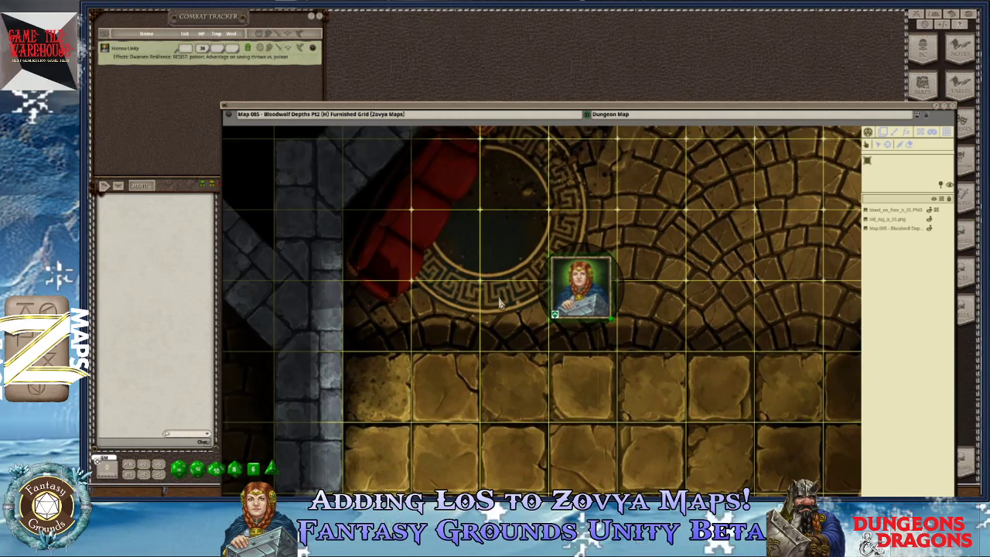
pyautogui.moveTo(563, 304); pyautogui.dragTo(674, 191)
pyautogui.scroll(2, 700, 236)
pyautogui.scroll(-2, 336, 325)
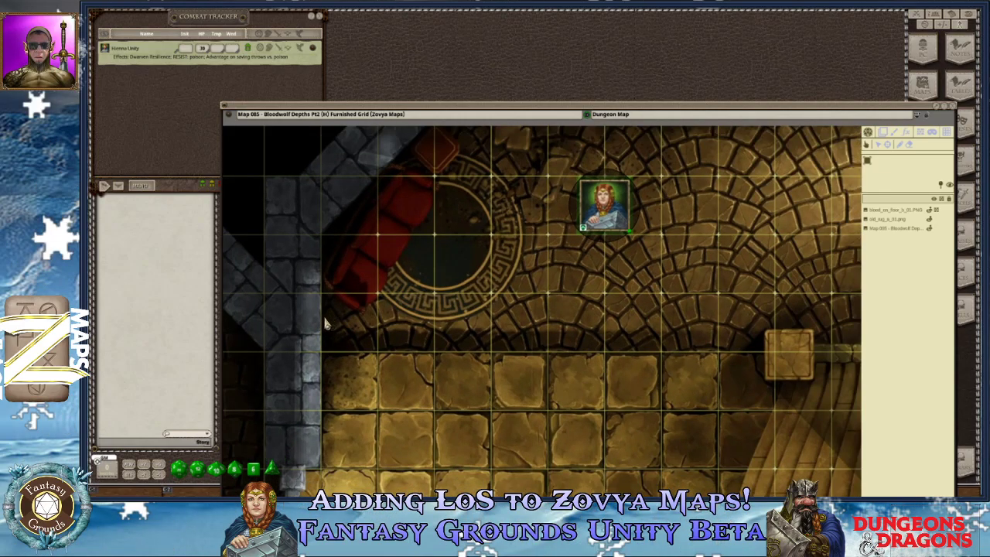
pyautogui.scroll(1, 327, 321)
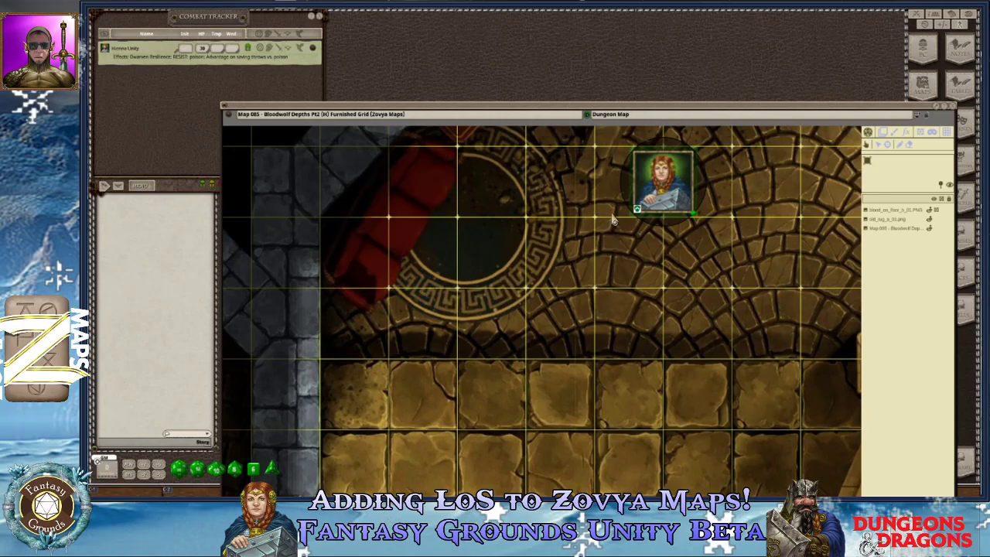
pyautogui.moveTo(666, 206); pyautogui.dragTo(495, 280)
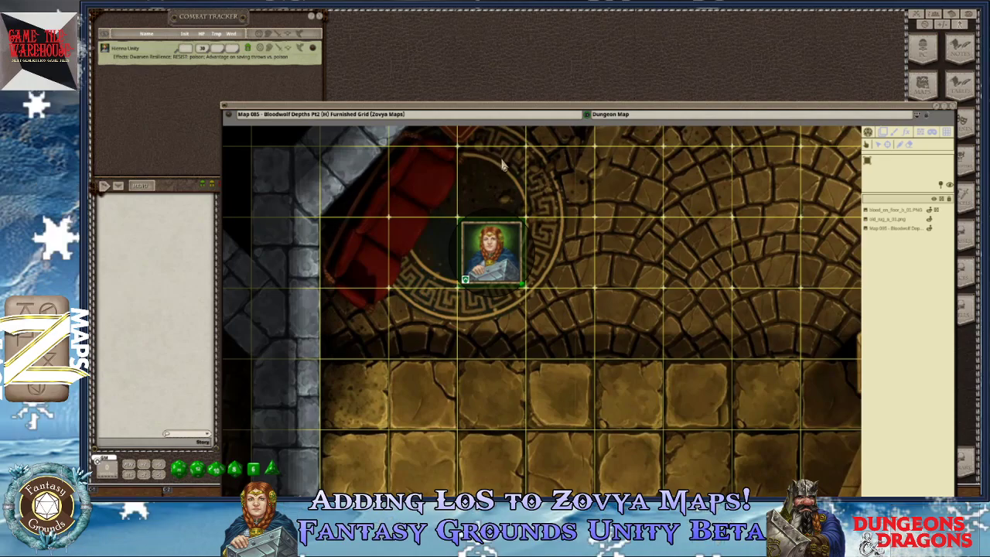
# Move the token from the round rug onto the curved stairs to test the view between the pillars.
pyautogui.scroll(-5, 489, 170)
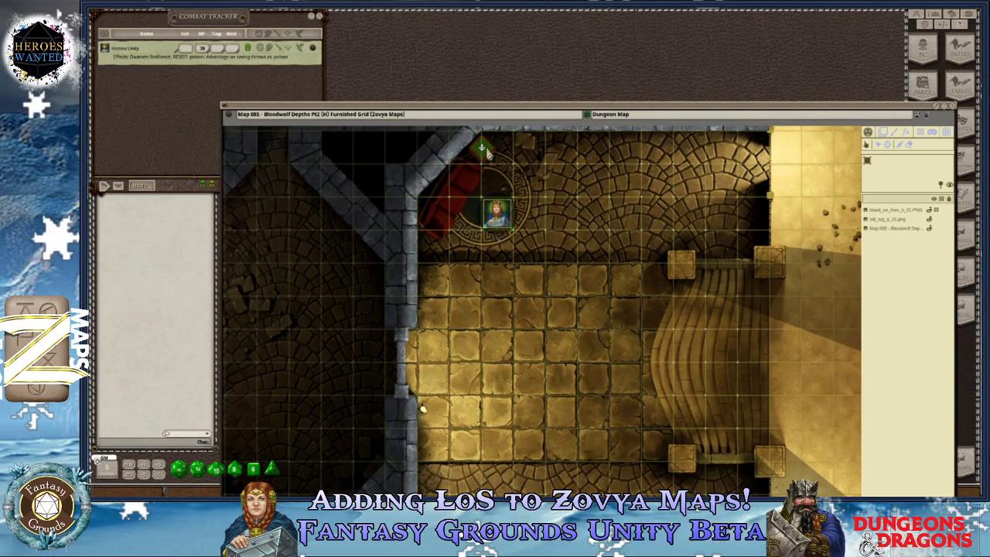
pyautogui.scroll(-2, 499, 217)
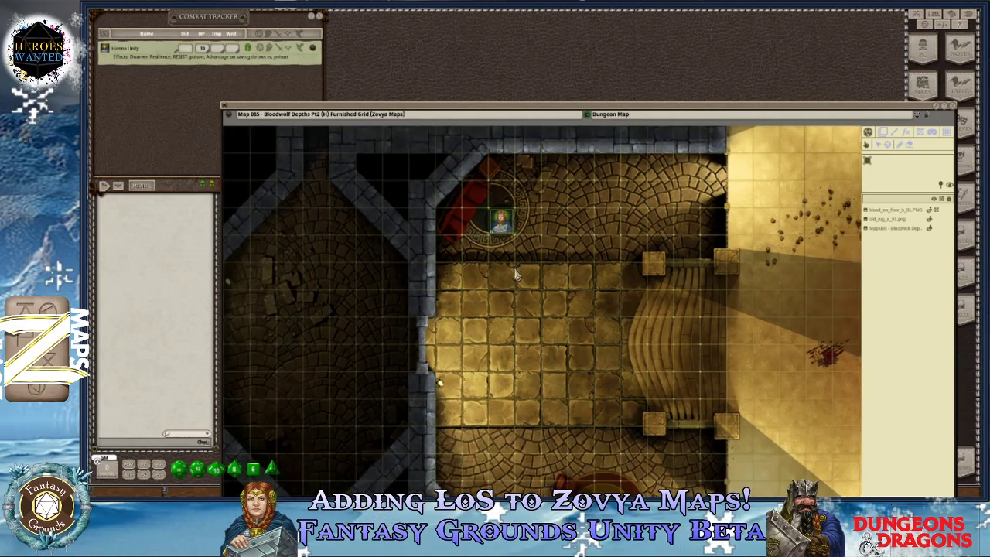
pyautogui.moveTo(494, 280); pyautogui.dragTo(606, 461)
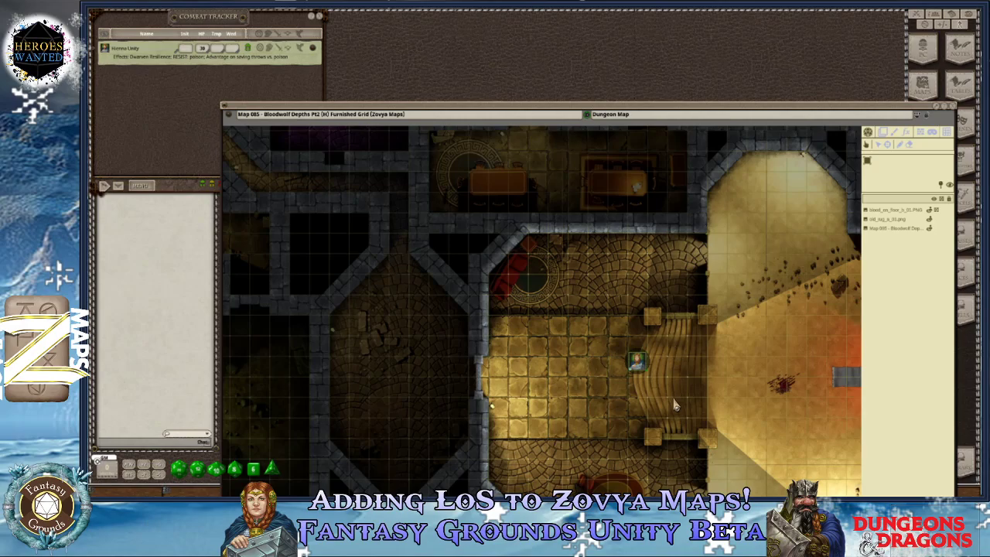
pyautogui.scroll(5, 670, 396)
pyautogui.moveTo(603, 308); pyautogui.dragTo(659, 324)
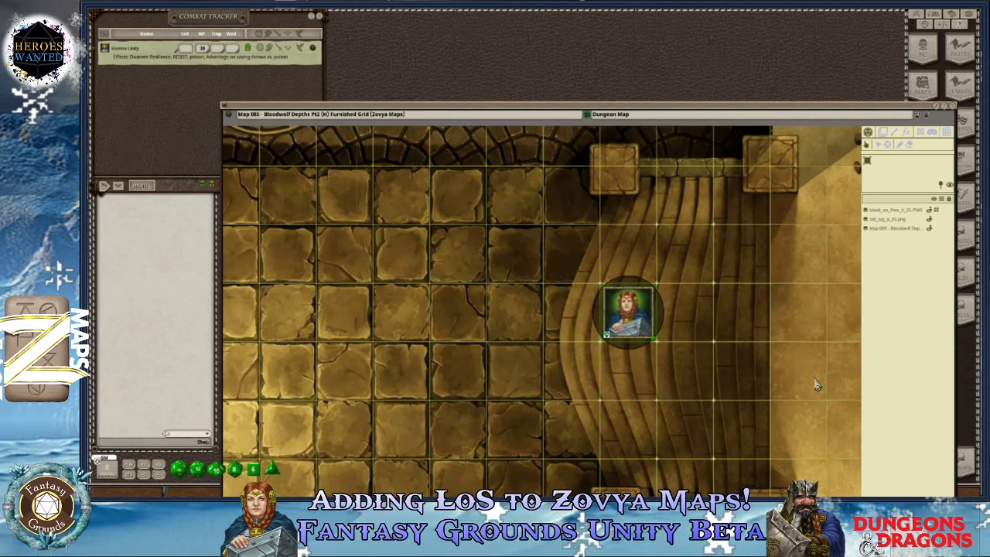
# Walk the token four squares east off the stairs and three squares north past the northeastern pillar.
pyautogui.press('Right')
pyautogui.press('Right')
pyautogui.press('Right')
pyautogui.press('Right')
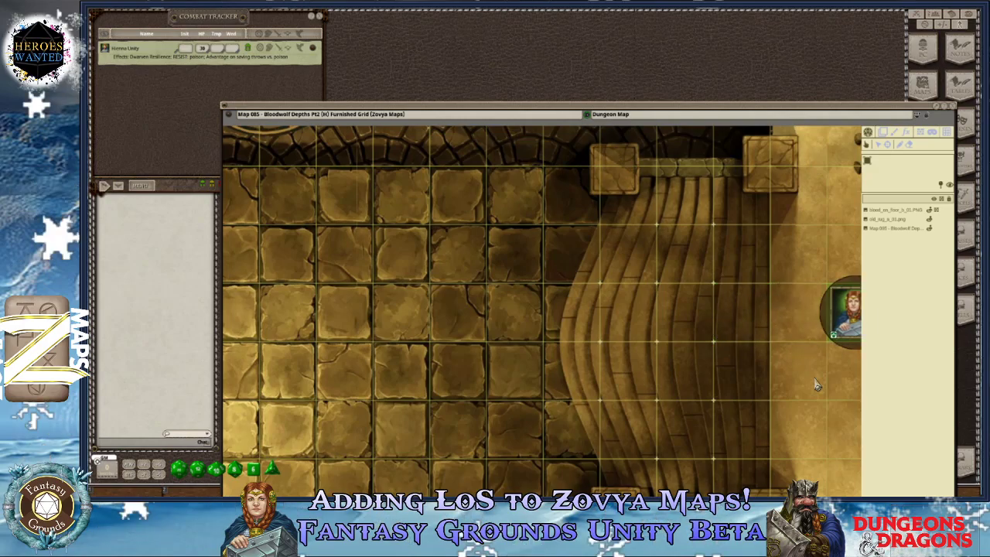
pyautogui.press('Up')
pyautogui.press('Up')
pyautogui.press('Up')
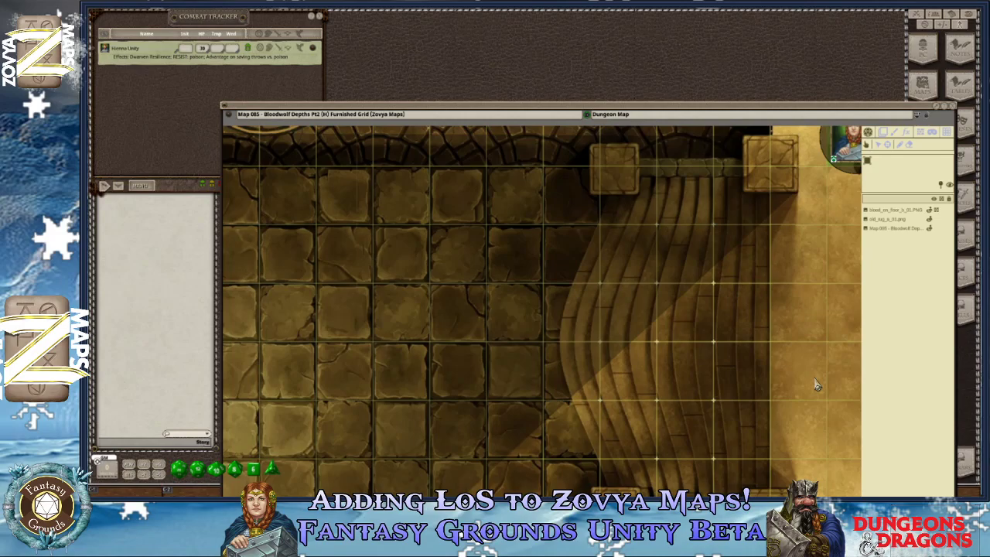
# Walk the token five squares south and one square west, to the head of the stairs beside the southeastern pillar.
pyautogui.press('Down')
pyautogui.press('Down')
pyautogui.press('Down')
pyautogui.press('Down')
pyautogui.press('Down')
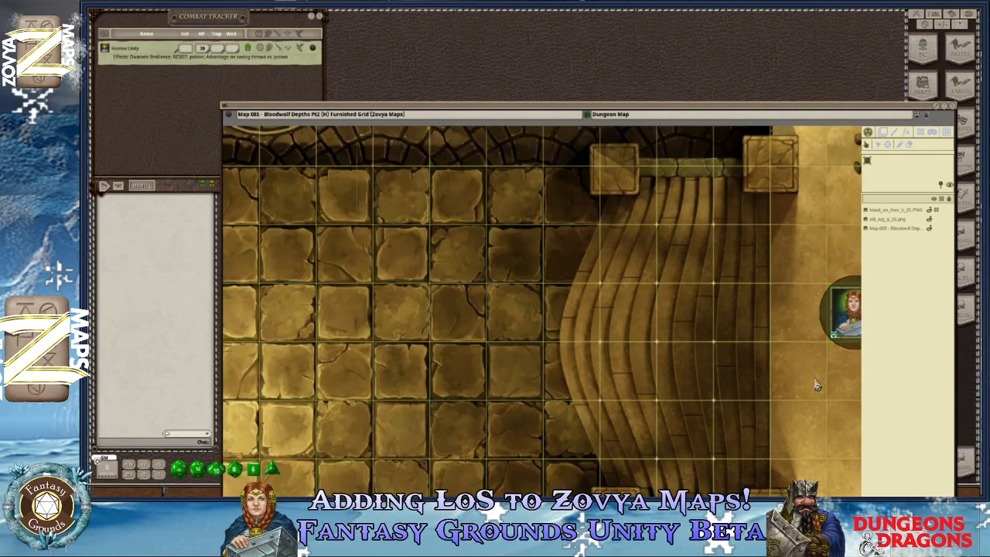
pyautogui.press('Left')
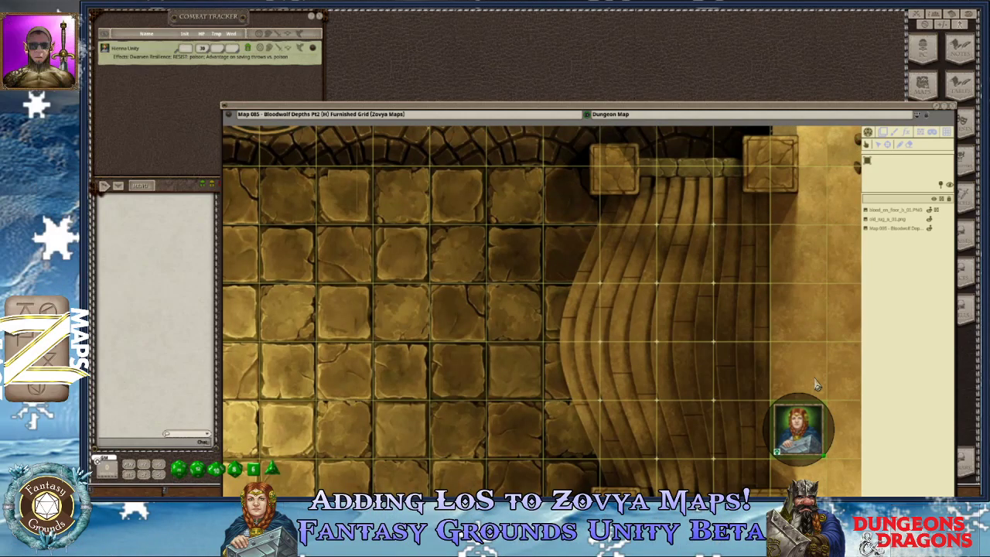
# Examine the view over the hall from the head of the stairs and walk the token five squares west onto the tiled floor.
pyautogui.scroll(-3, 805, 383)
pyautogui.scroll(-1, 758, 345)
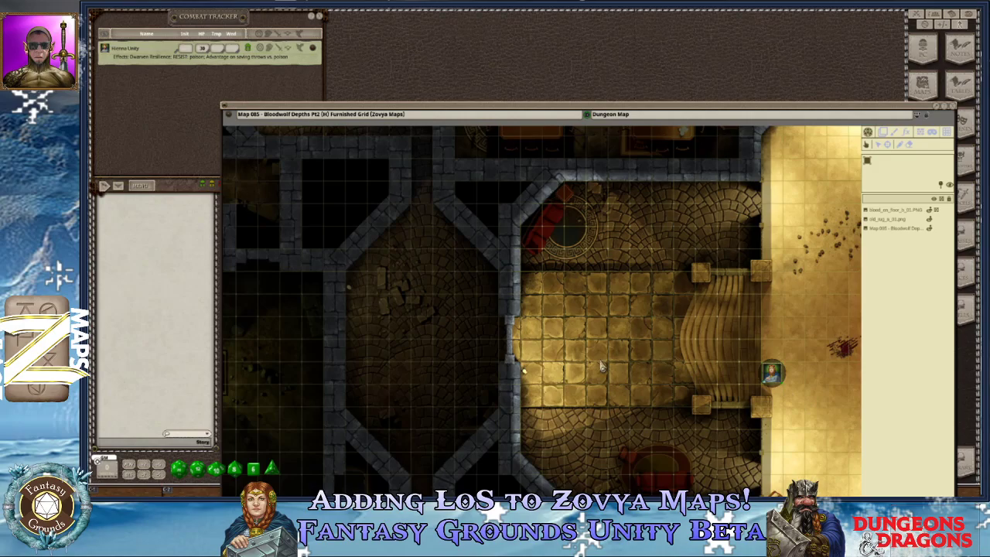
pyautogui.scroll(3, 789, 403)
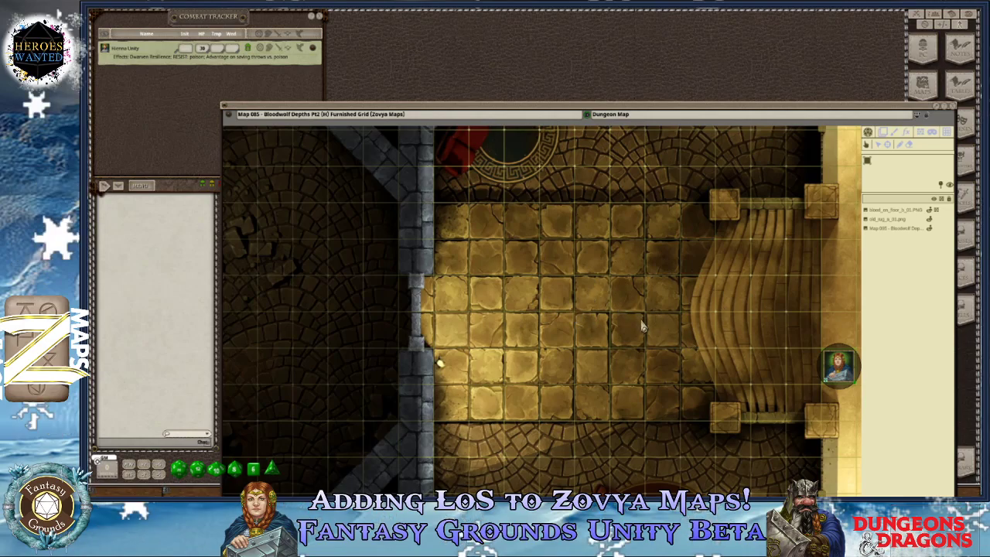
pyautogui.scroll(-1, 681, 317)
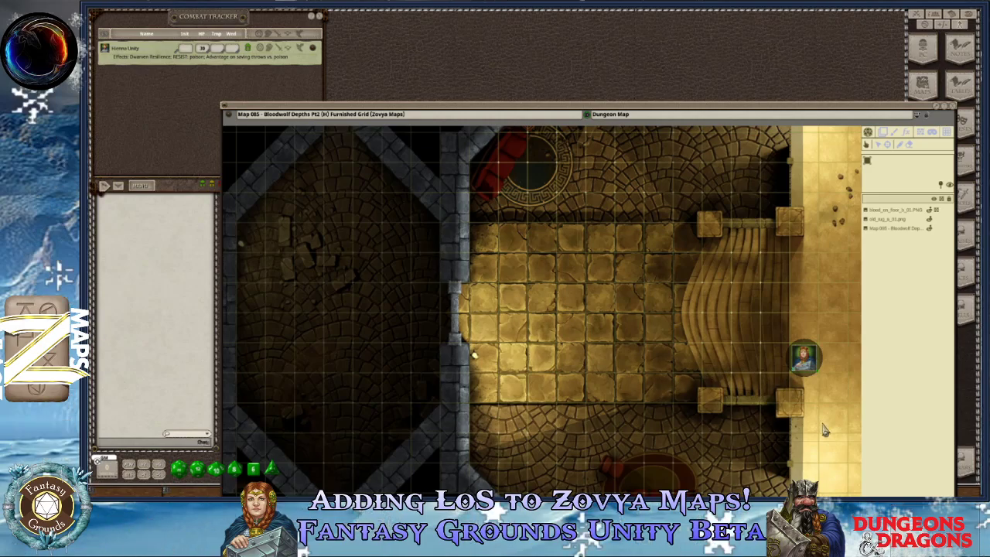
pyautogui.press('Left')
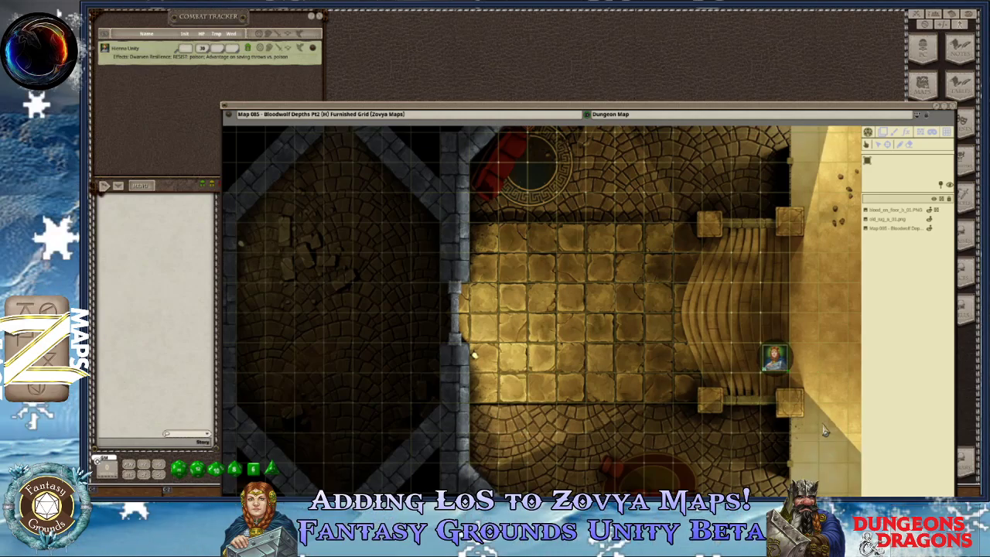
pyautogui.press('Left')
pyautogui.press('Left')
pyautogui.press('Left')
pyautogui.press('Left')
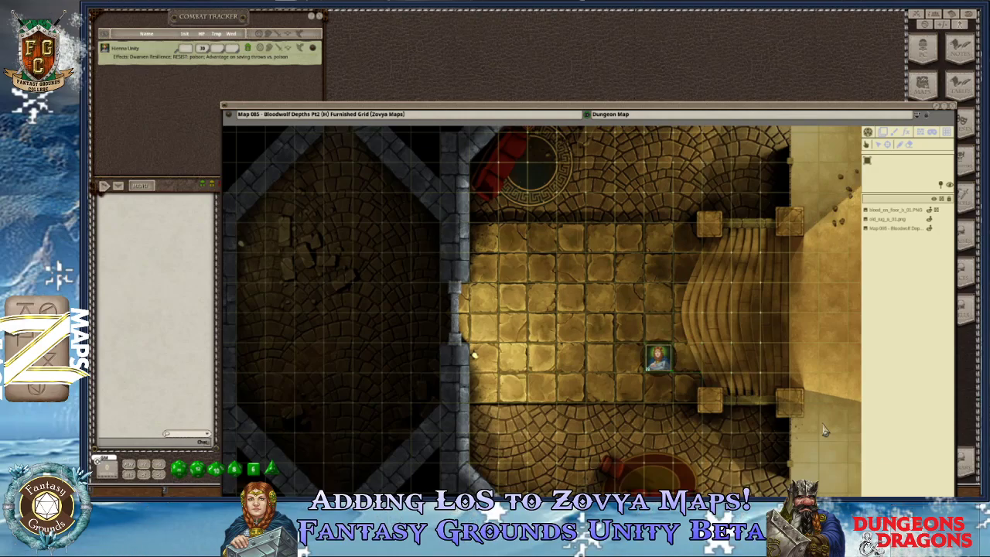
# Test sight around the stairs' southwestern pillar by walking the token two squares east, back west and one square south.
pyautogui.scroll(-4, 721, 325)
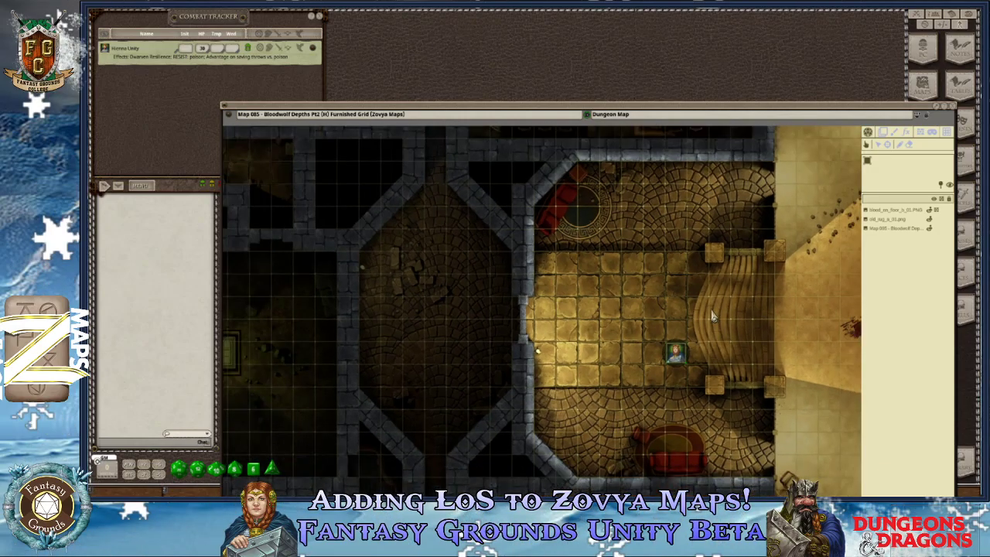
pyautogui.scroll(3, 737, 362)
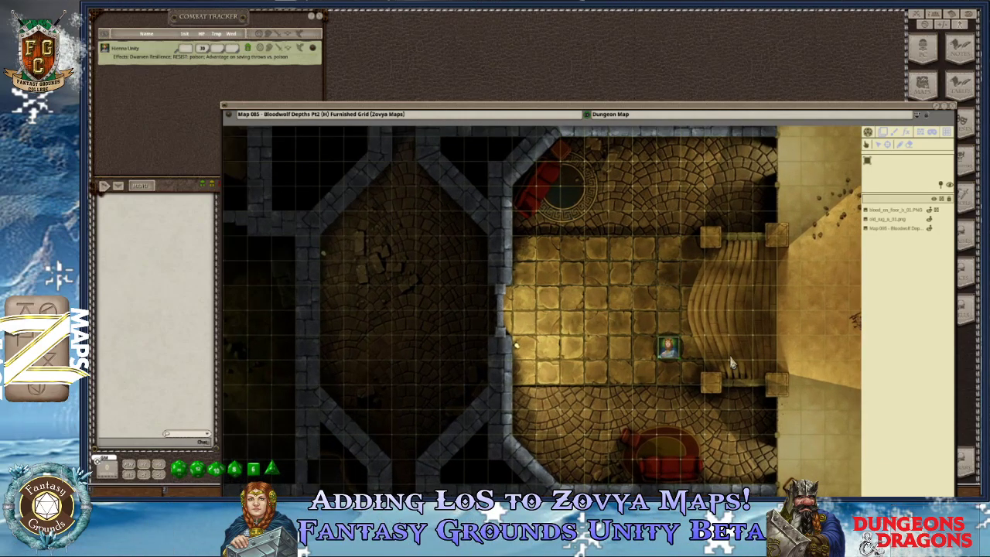
pyautogui.press('Right')
pyautogui.press('Right')
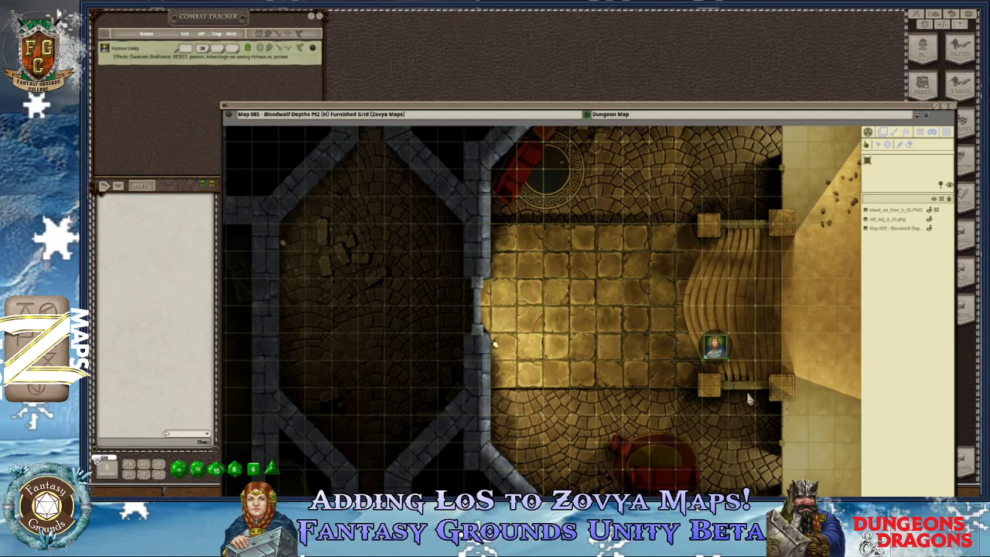
pyautogui.press('Left')
pyautogui.press('Left')
pyautogui.press('Left')
pyautogui.press('Down')
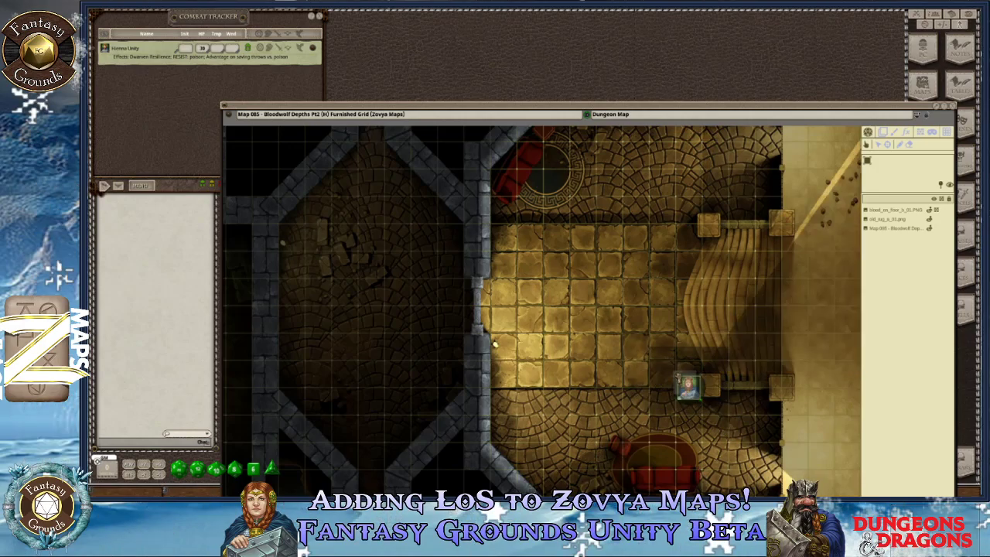
# Move the token to the foot of the stairs and examine the southern pillar and railing outlines from there.
pyautogui.scroll(3, 684, 386)
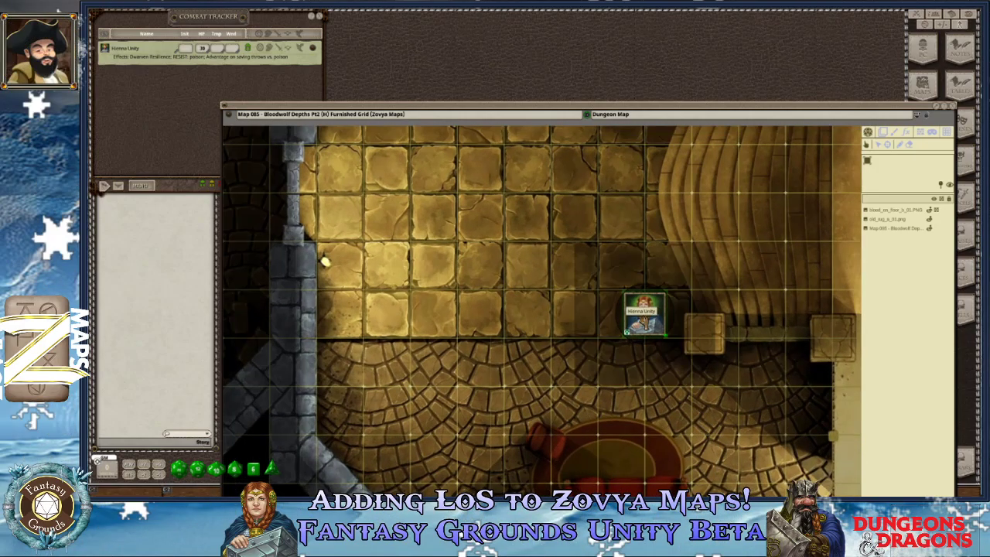
pyautogui.moveTo(665, 288); pyautogui.dragTo(711, 239)
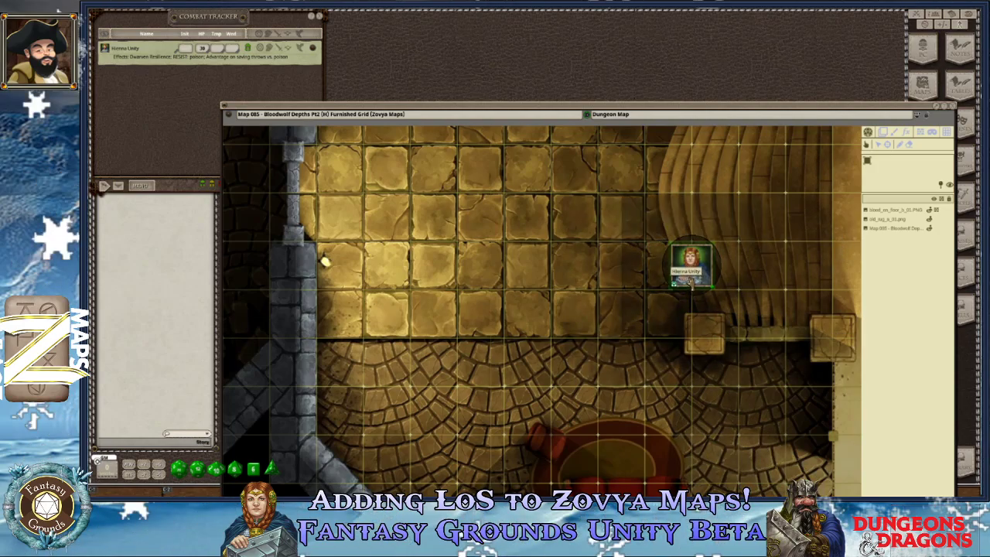
pyautogui.moveTo(691, 263)
pyautogui.mouseDown()
pyautogui.moveTo(692, 287)
pyautogui.moveTo(716, 264)
pyautogui.moveTo(692, 263)
pyautogui.mouseUp()
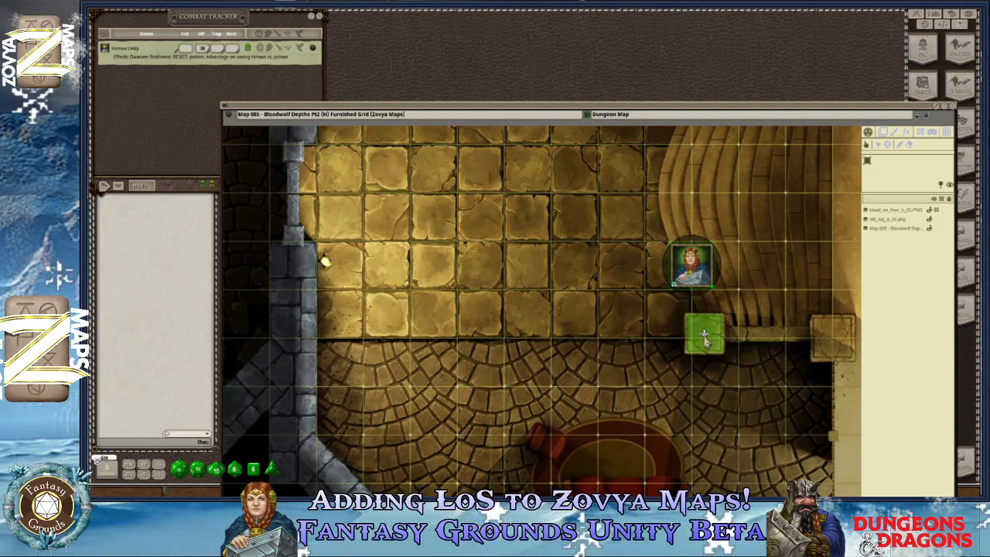
pyautogui.scroll(-3, 739, 449)
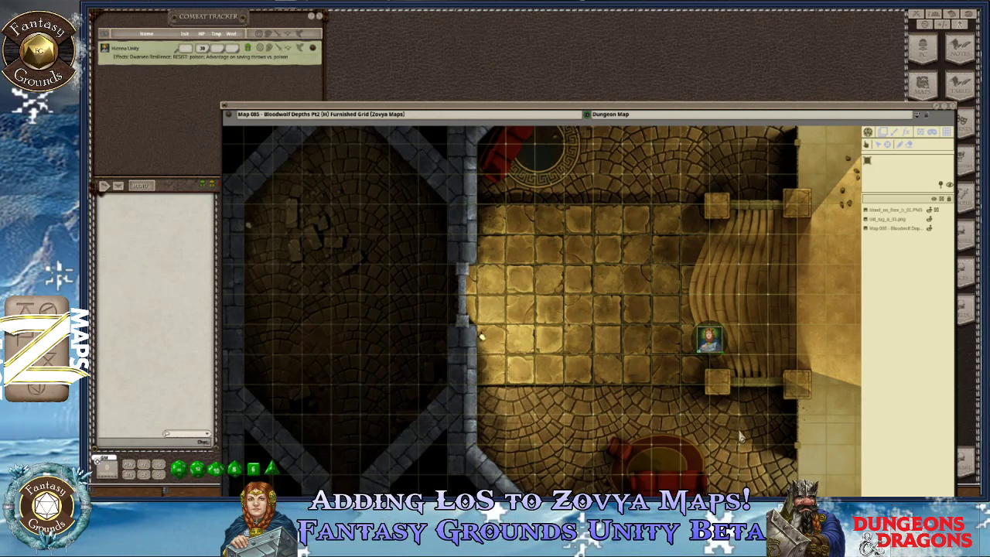
pyautogui.scroll(2, 735, 425)
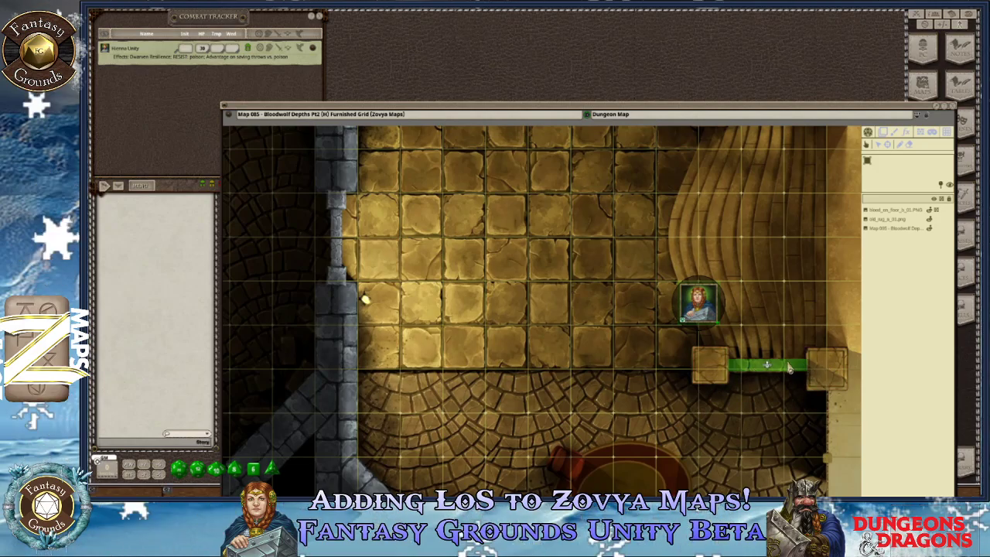
pyautogui.scroll(-3, 701, 389)
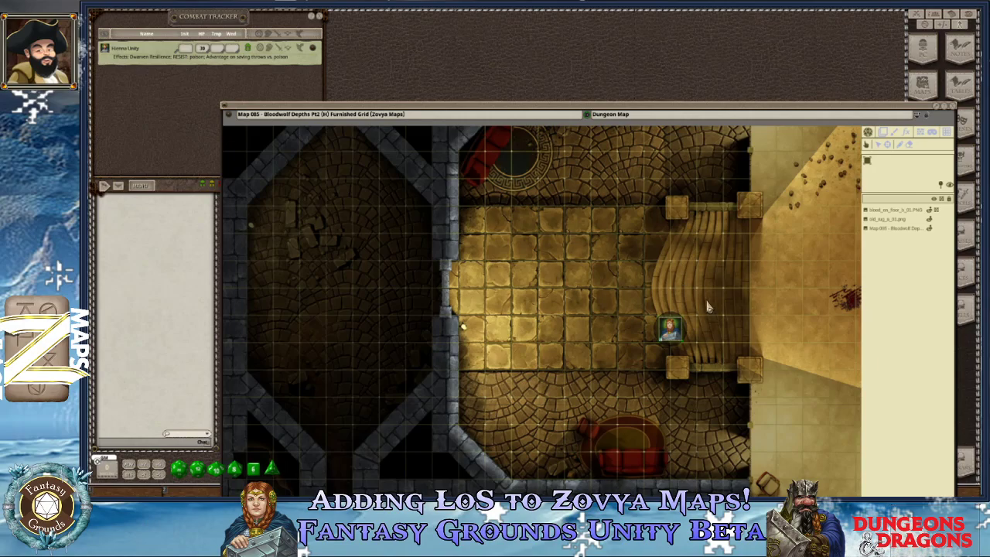
# Move the token to the southern tiled floor and up to the northern foot of the stairs to compare the pillar shadows.
pyautogui.scroll(2, 708, 304)
pyautogui.moveTo(663, 336); pyautogui.dragTo(603, 377)
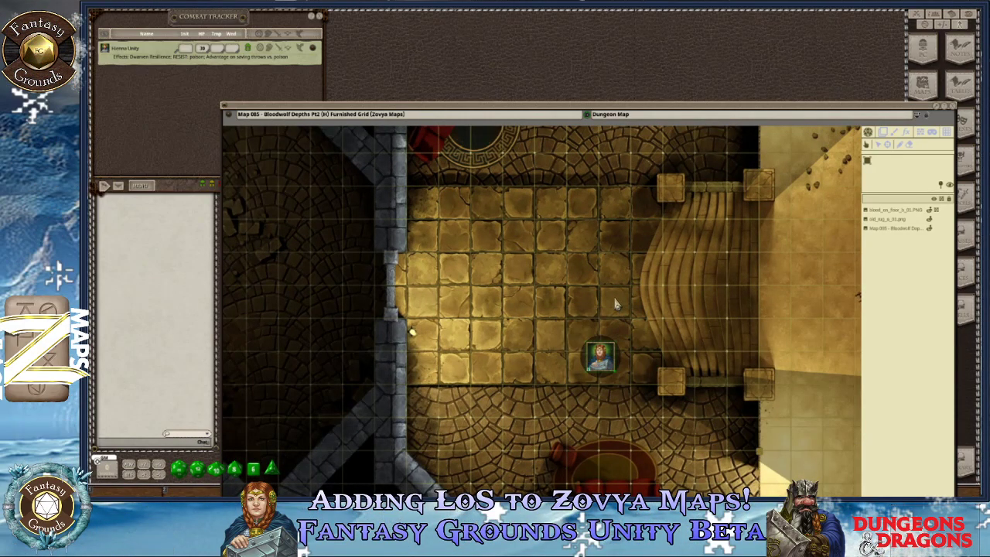
pyautogui.moveTo(601, 357)
pyautogui.mouseDown()
pyautogui.moveTo(639, 283)
pyautogui.moveTo(698, 266)
pyautogui.moveTo(708, 247)
pyautogui.moveTo(580, 188)
pyautogui.moveTo(654, 239)
pyautogui.moveTo(663, 194)
pyautogui.moveTo(621, 193)
pyautogui.moveTo(636, 190)
pyautogui.moveTo(621, 209)
pyautogui.moveTo(630, 236)
pyautogui.mouseUp()
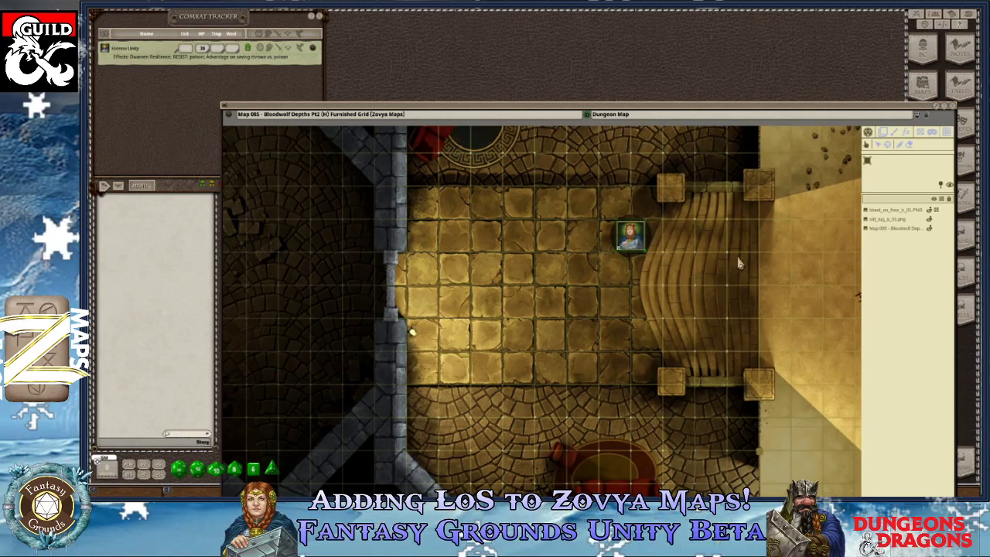
# Move the token to the western door, open the door and bring the token up to the opening to test the view beyond.
pyautogui.scroll(-1, 688, 270)
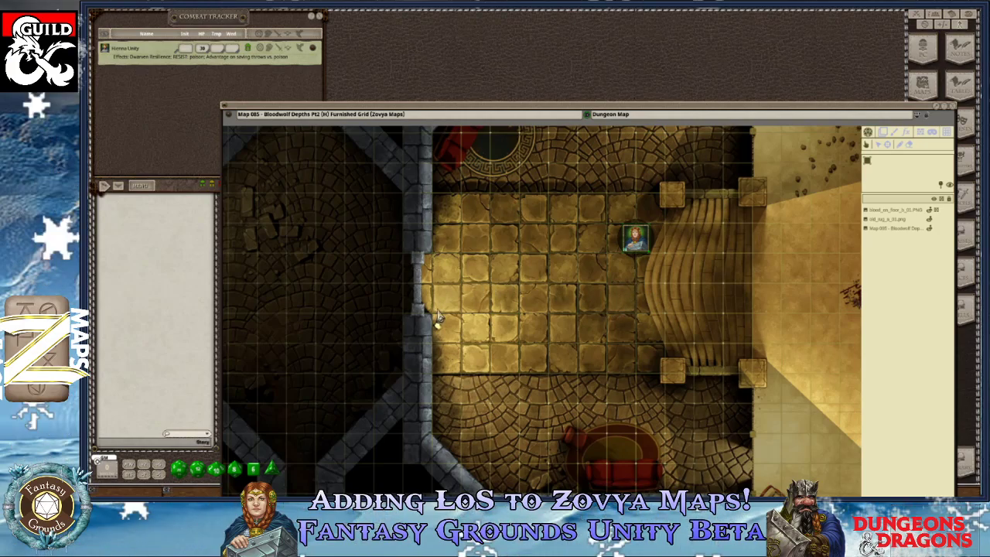
pyautogui.moveTo(639, 246); pyautogui.dragTo(488, 297)
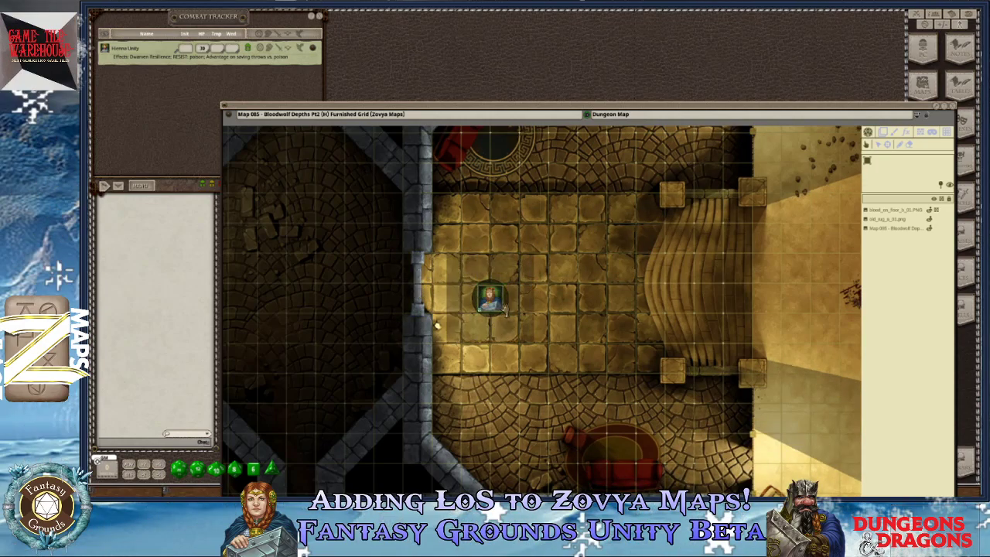
pyautogui.moveTo(492, 299); pyautogui.dragTo(476, 299)
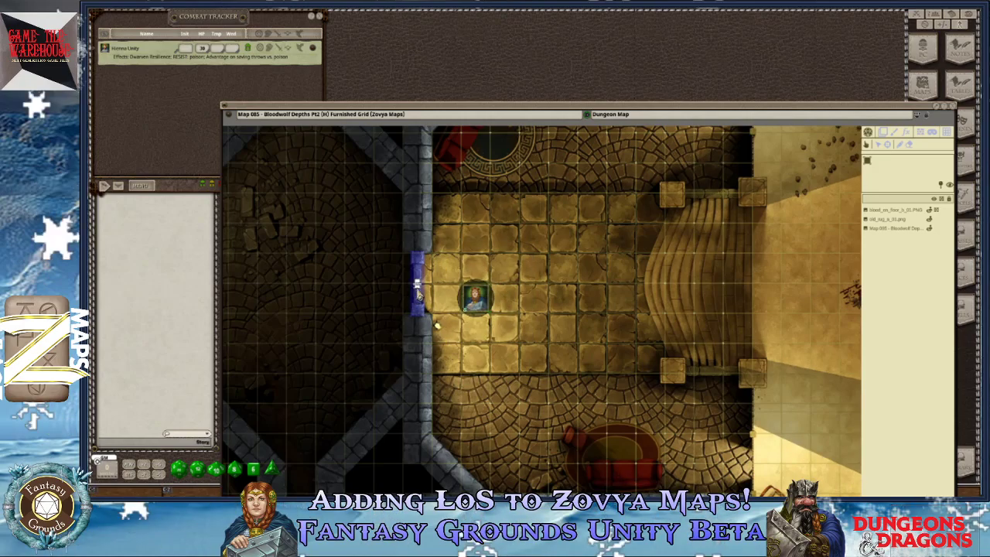
pyautogui.doubleClick(417, 293)
pyautogui.scroll(-2, 310, 282)
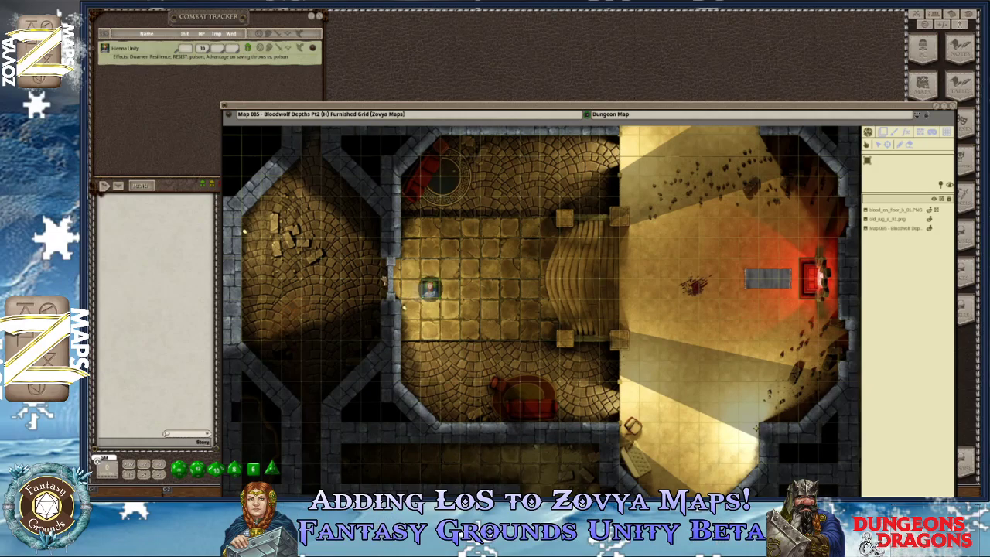
pyautogui.moveTo(430, 290); pyautogui.dragTo(407, 274)
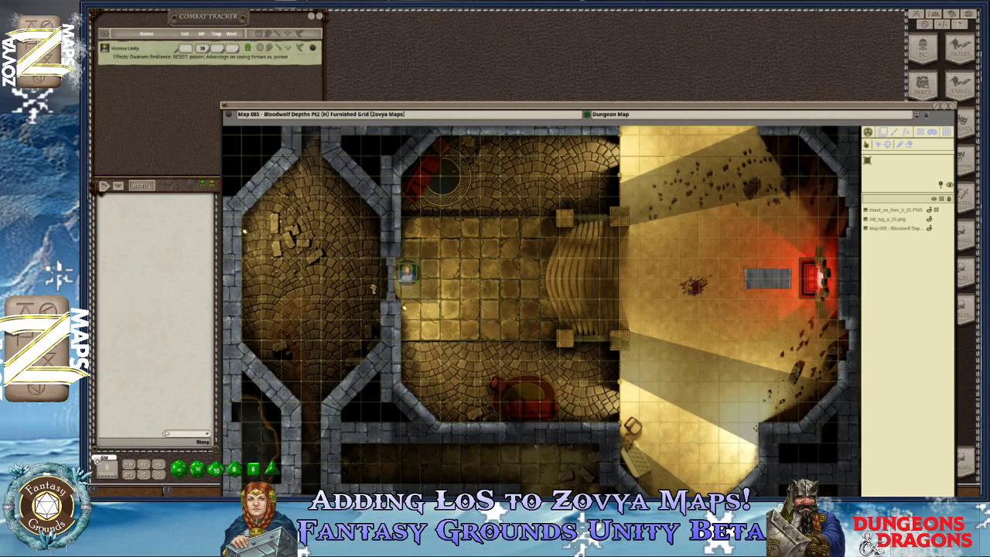